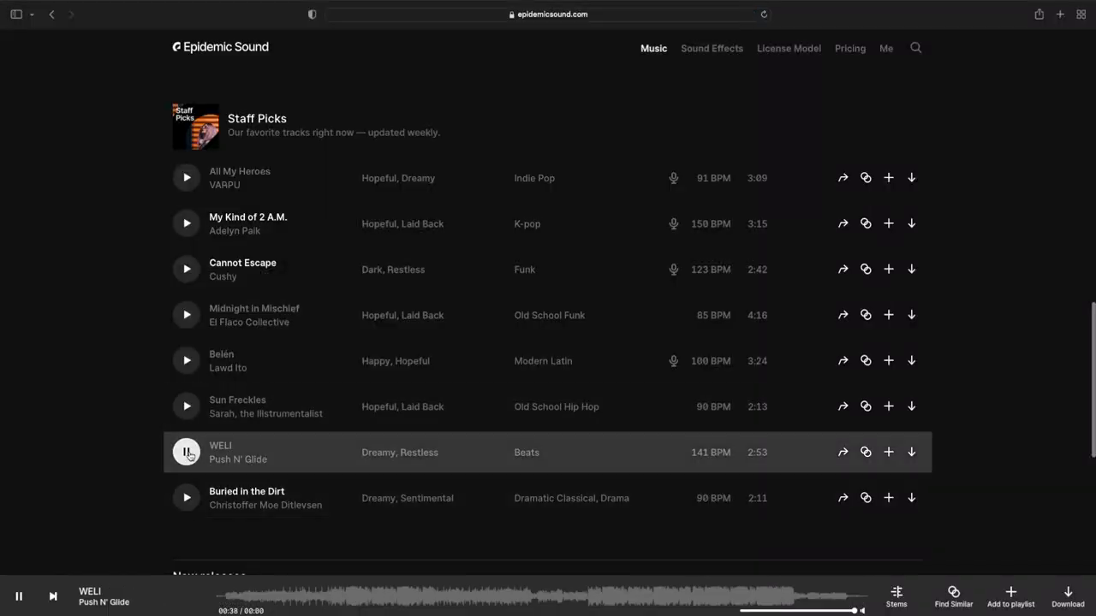
Step: Preview songs in the Latest tracks list, including Off Grid (Instrumental Version) and Belén (Instrumental Version)
{"action": "scroll", "coordinate": [385, 548], "scroll_direction": "down", "scroll_amount": 2}
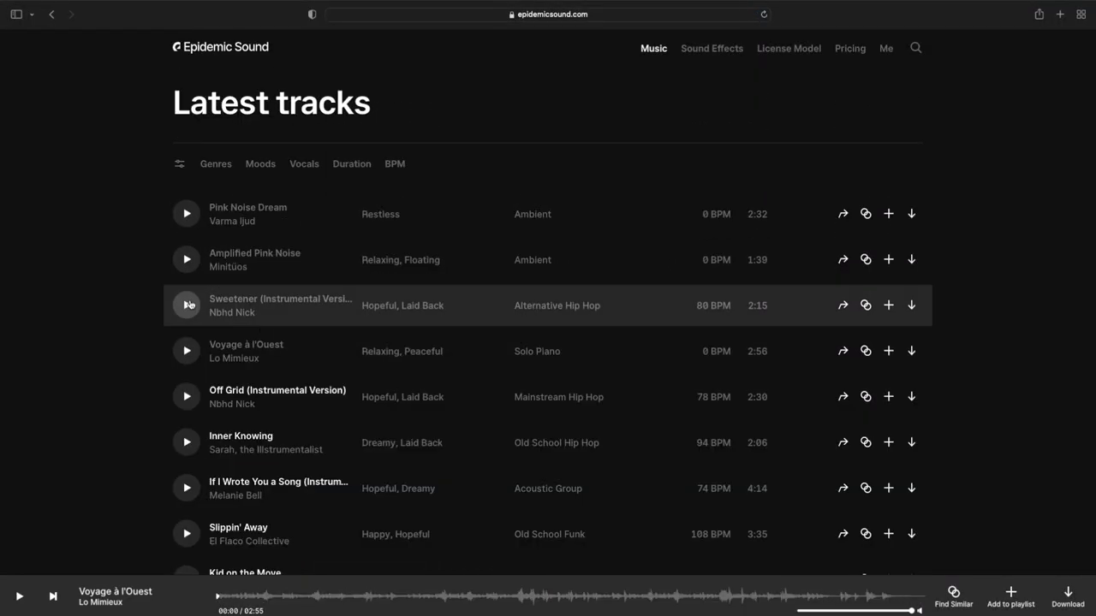
{"action": "left_click", "coordinate": [186, 303]}
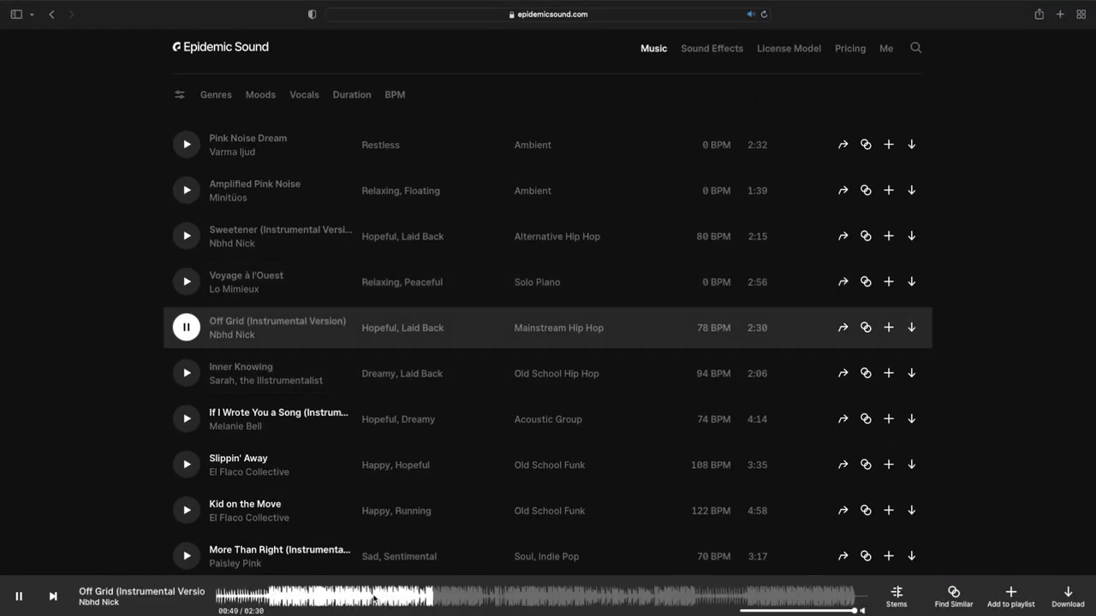
{"action": "key", "text": "Down"}
{"action": "key", "text": "Down"}
{"action": "key", "text": "Down"}
{"action": "key", "text": "Down"}
{"action": "key", "text": "Down"}
{"action": "key", "text": "Down"}
{"action": "key", "text": "Down"}
{"action": "key", "text": "Down"}
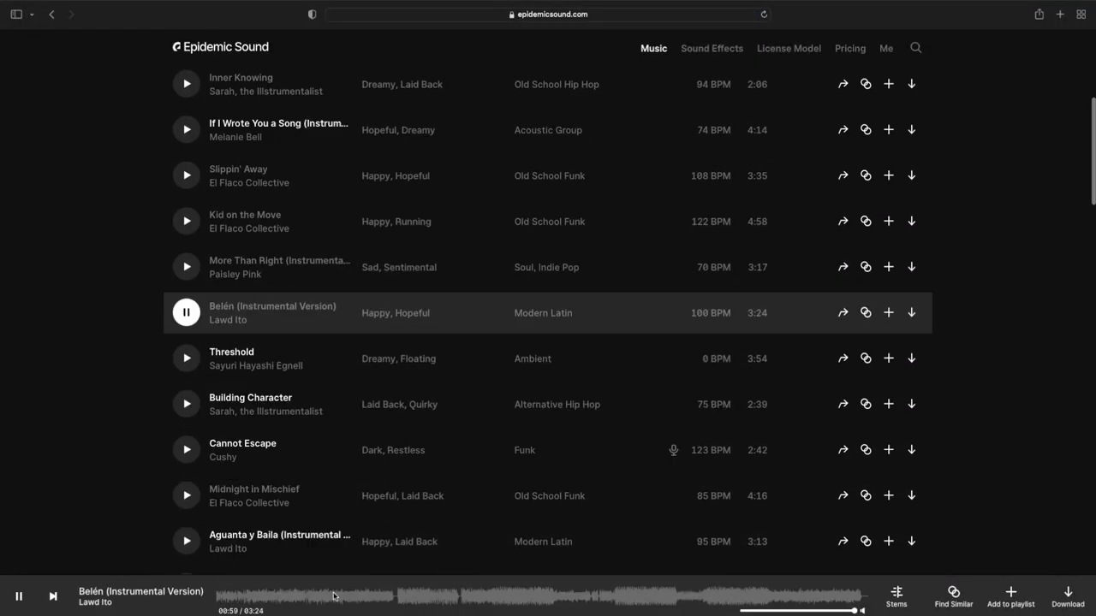
Step: Preview more of the latest tracks, from Threshold down to Electrolytes
{"action": "left_click", "coordinate": [186, 450]}
{"action": "left_click", "coordinate": [186, 306]}
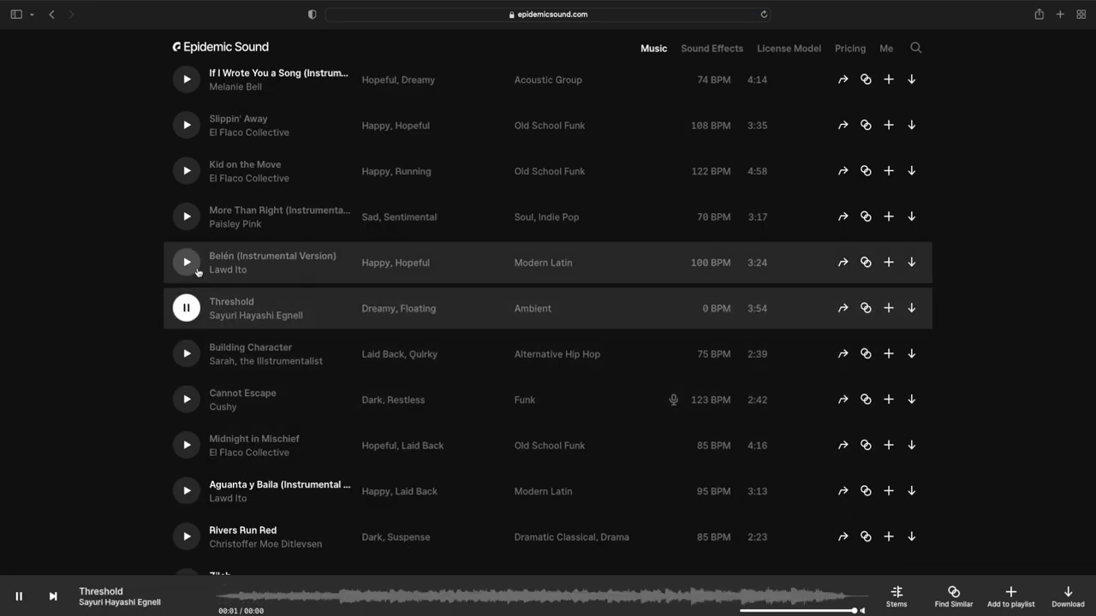
{"action": "left_click", "coordinate": [186, 442]}
{"action": "left_click", "coordinate": [185, 526]}
{"action": "key", "text": "Down"}
{"action": "key", "text": "Down"}
{"action": "key", "text": "Down"}
{"action": "key", "text": "Down"}
{"action": "key", "text": "Down"}
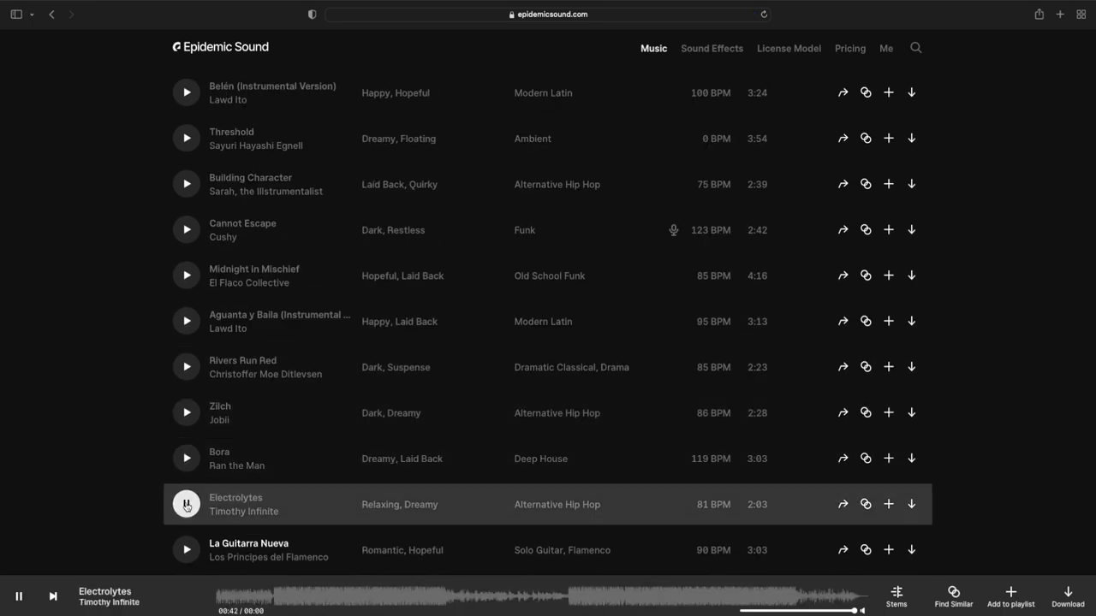
Step: Listen to Emmanuel and its instrumental version in the Latest tracks list
{"action": "left_click", "coordinate": [187, 451]}
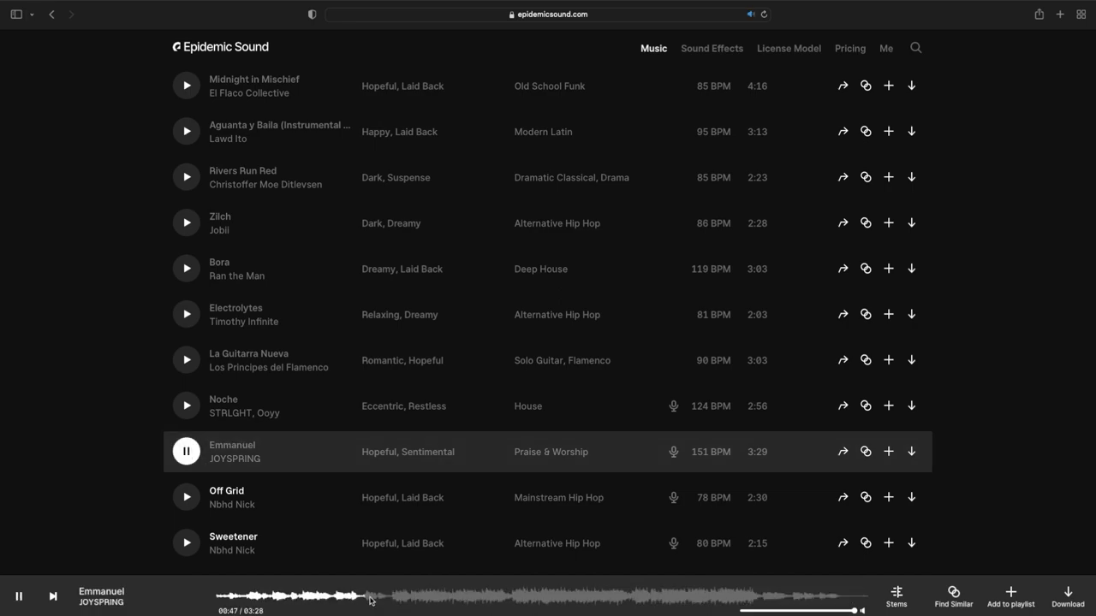
{"action": "key", "text": "Down"}
{"action": "left_click", "coordinate": [186, 497]}
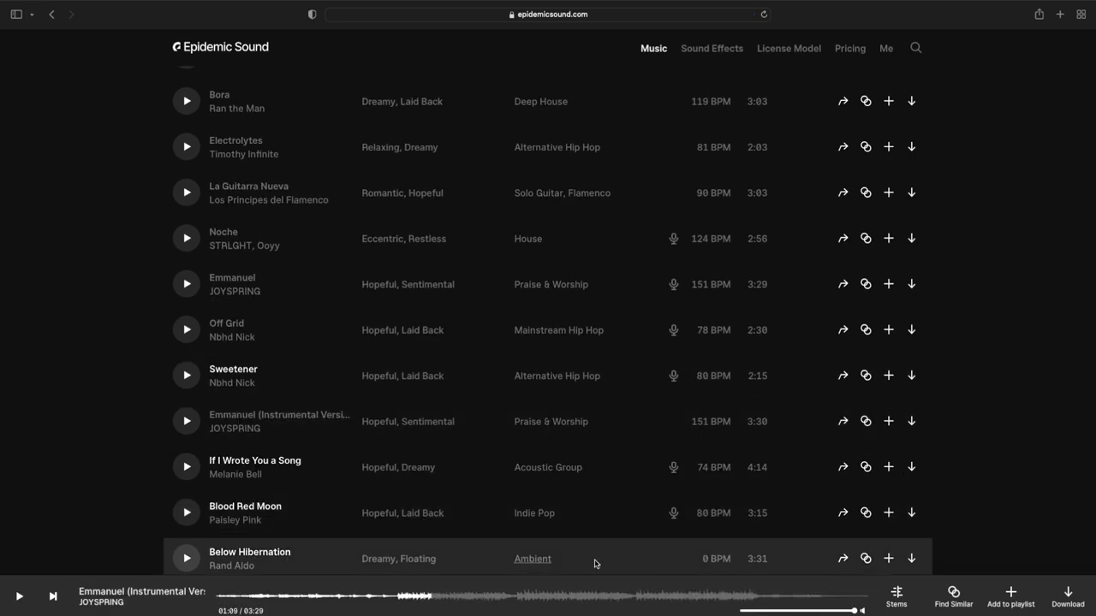
Step: Look through the remaining latest tracks below Emmanuel (Instrumental Version) for suitable music
{"action": "key", "text": "Up"}
{"action": "key", "text": "Down"}
{"action": "key", "text": "Down"}
{"action": "key", "text": "Down"}
{"action": "key", "text": "Down"}
{"action": "key", "text": "Down"}
{"action": "key", "text": "Down"}
{"action": "key", "text": "Down"}
{"action": "key", "text": "Down"}
{"action": "key", "text": "Down"}
{"action": "key", "text": "Down"}
{"action": "key", "text": "Down"}
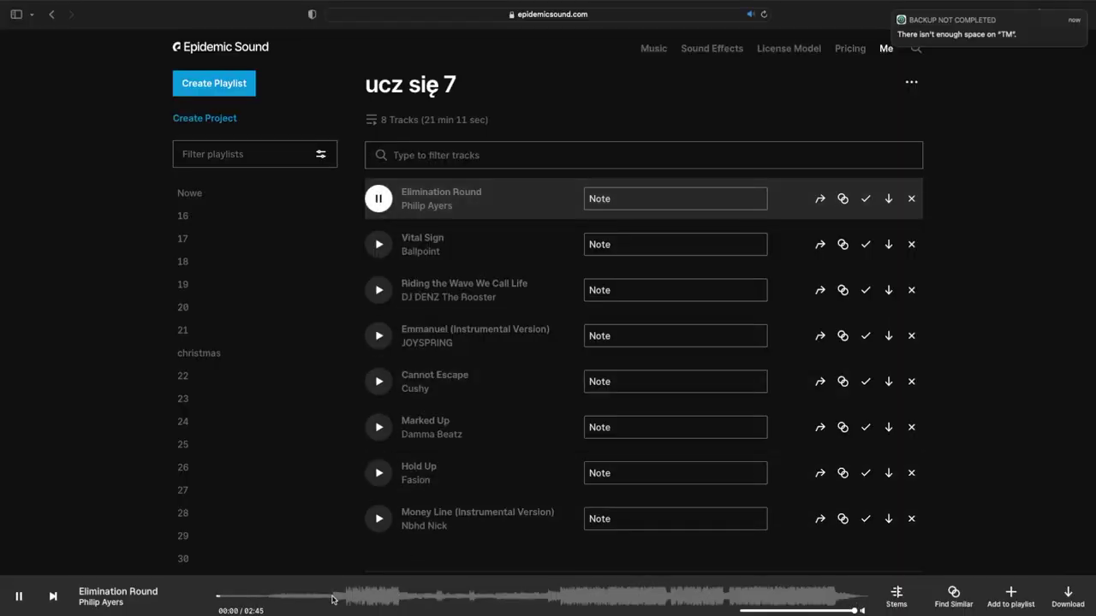
Step: Preview Elimination Round from about 0:30 and Vital Sign from about 0:24 in the playlist ucz się 7, adjusting the volume
{"action": "left_click", "coordinate": [333, 598]}
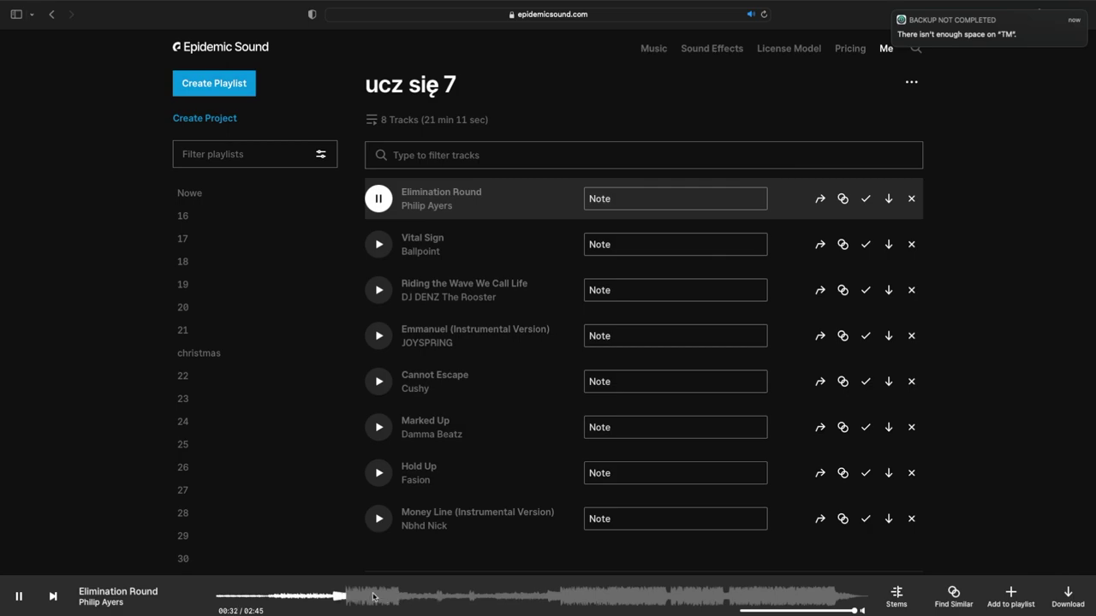
{"action": "key", "text": "XF86AudioRaiseVolume"}
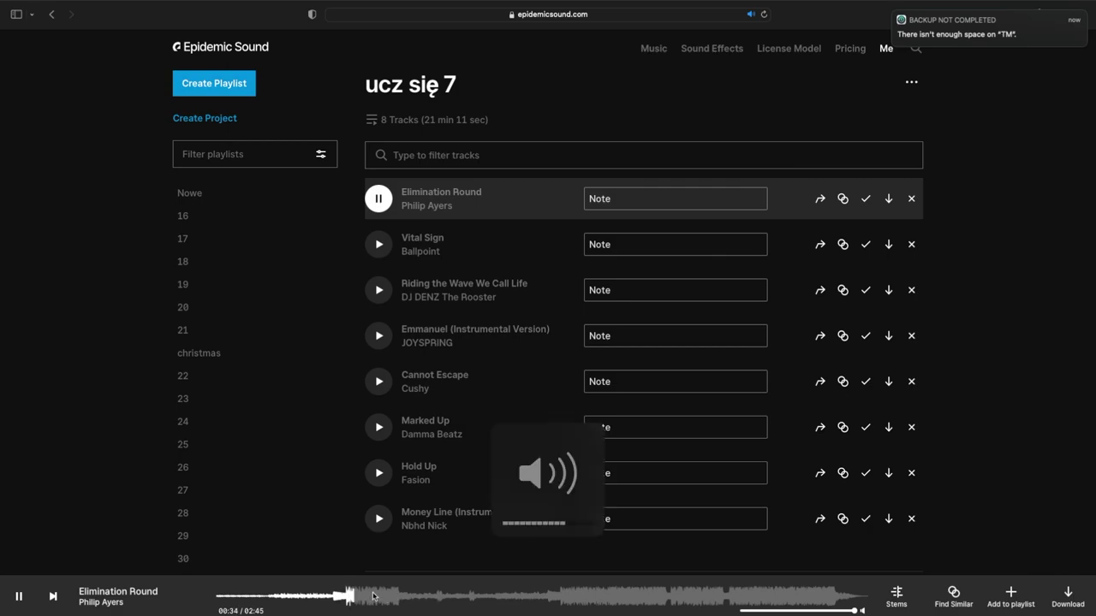
{"action": "key", "text": "XF86AudioLowerVolume"}
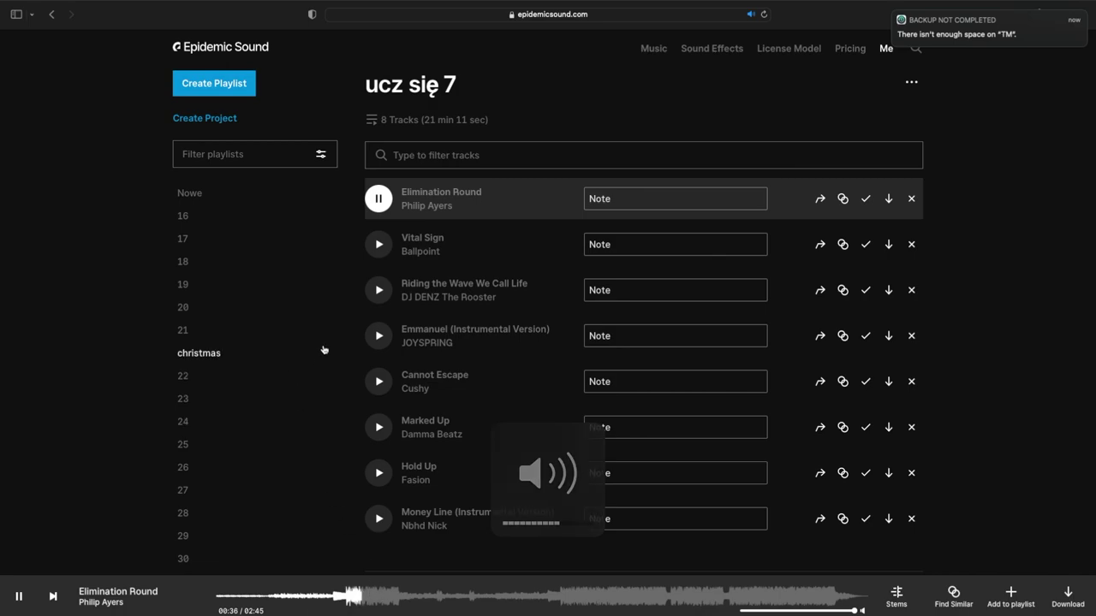
{"action": "left_click", "coordinate": [378, 245]}
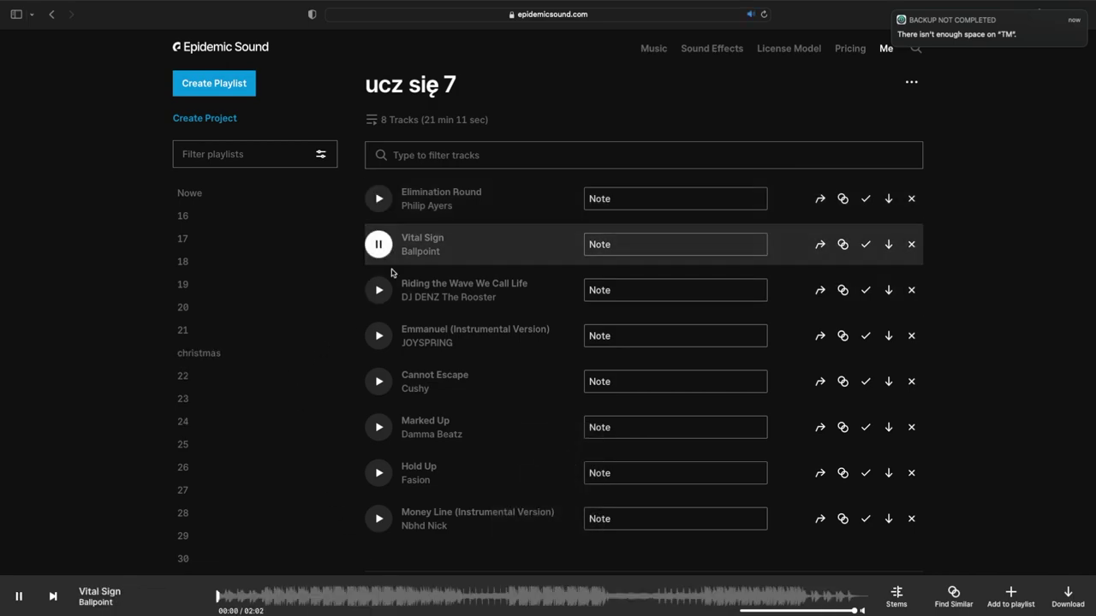
{"action": "left_click", "coordinate": [347, 599]}
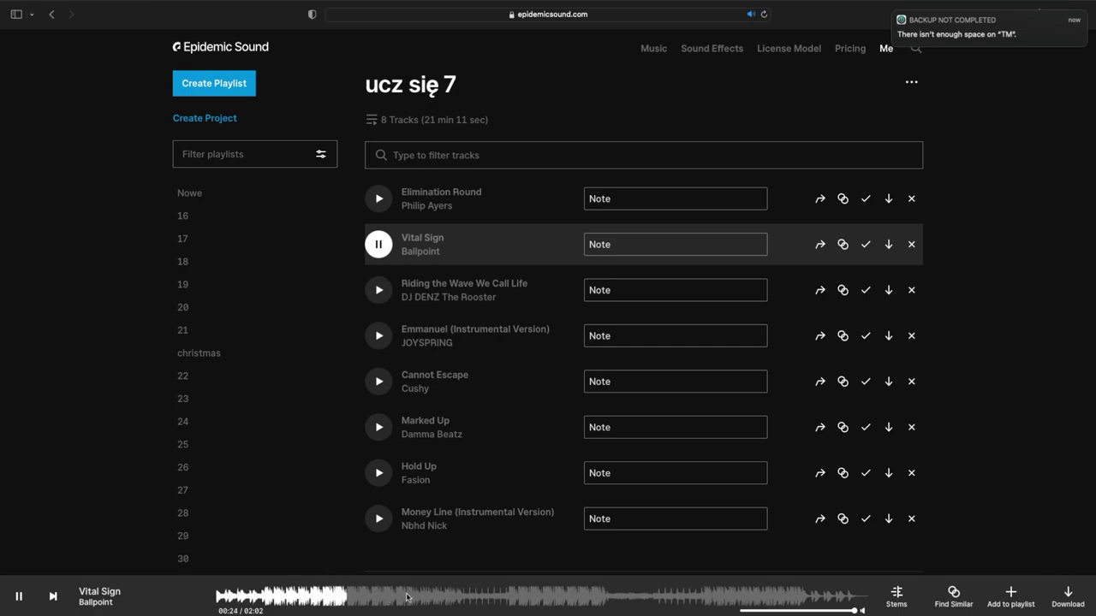
{"action": "key", "text": "XF86AudioRaiseVolume"}
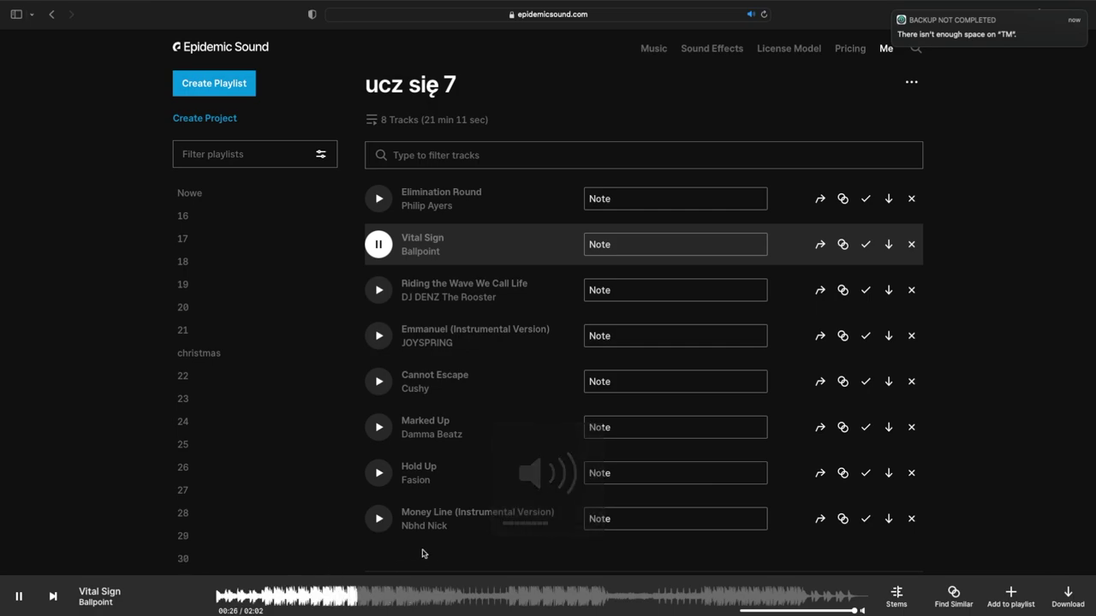
Step: Preview Riding the Wave We Call Life at about 0:57 and 1:09, and Emmanuel (Instrumental Version) at a lower volume
{"action": "left_click", "coordinate": [379, 291]}
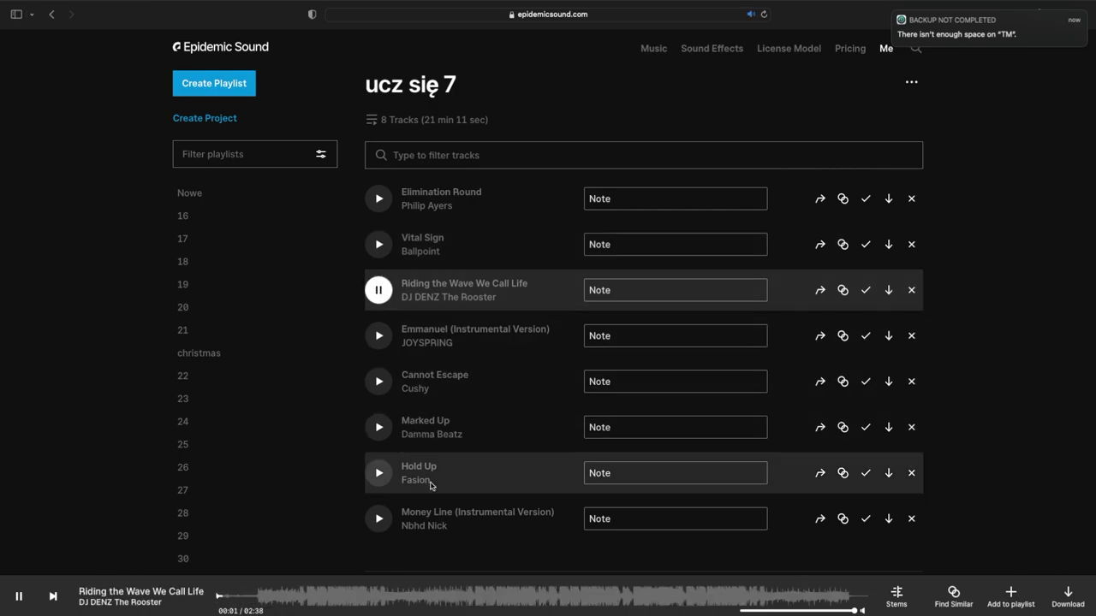
{"action": "left_click", "coordinate": [453, 601]}
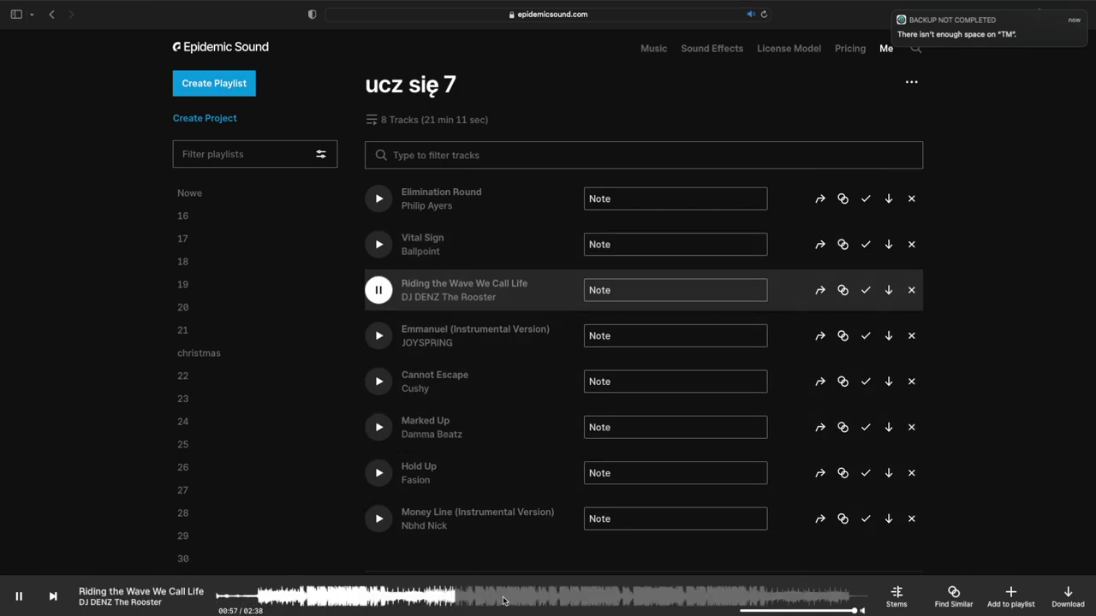
{"action": "left_click", "coordinate": [503, 602]}
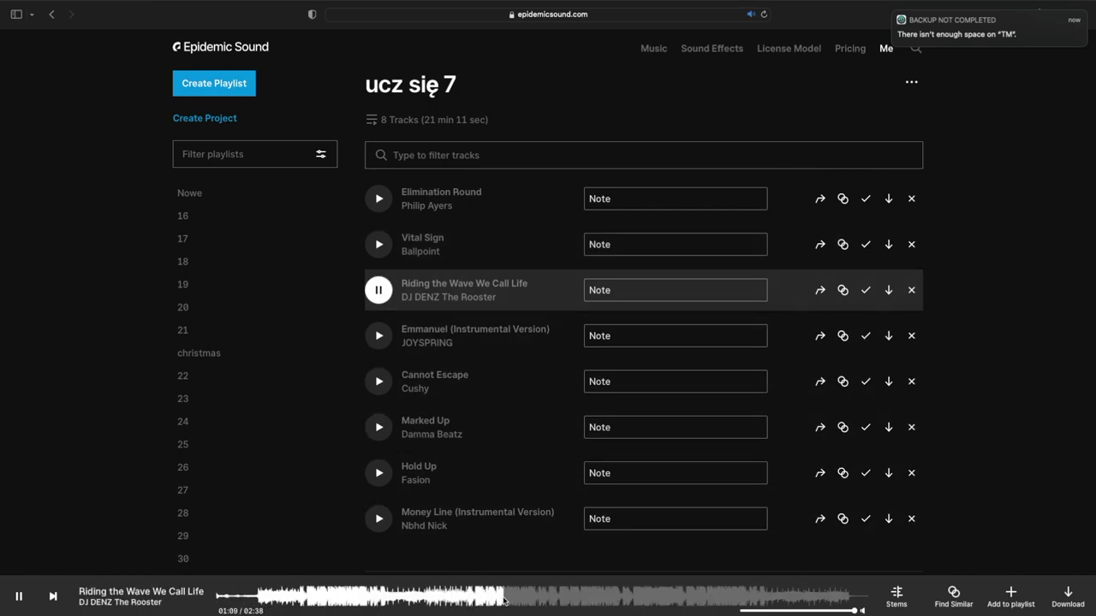
{"action": "left_click", "coordinate": [378, 337]}
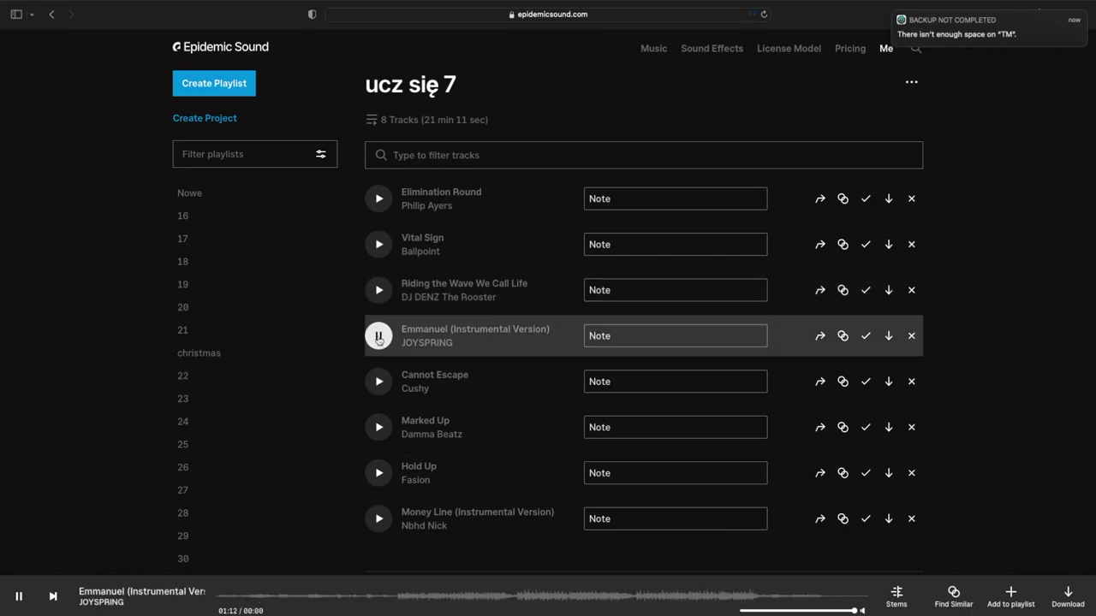
{"action": "key", "text": "XF86AudioLowerVolume"}
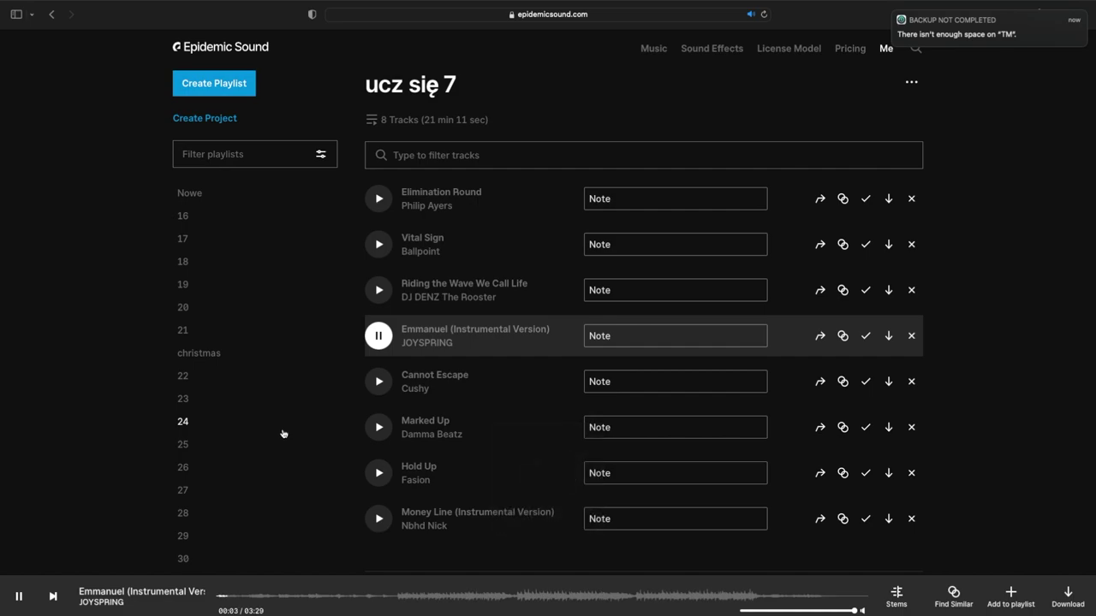
Step: Preview Cannot Escape from about 0:38 and replay it from the beginning
{"action": "left_click", "coordinate": [379, 382]}
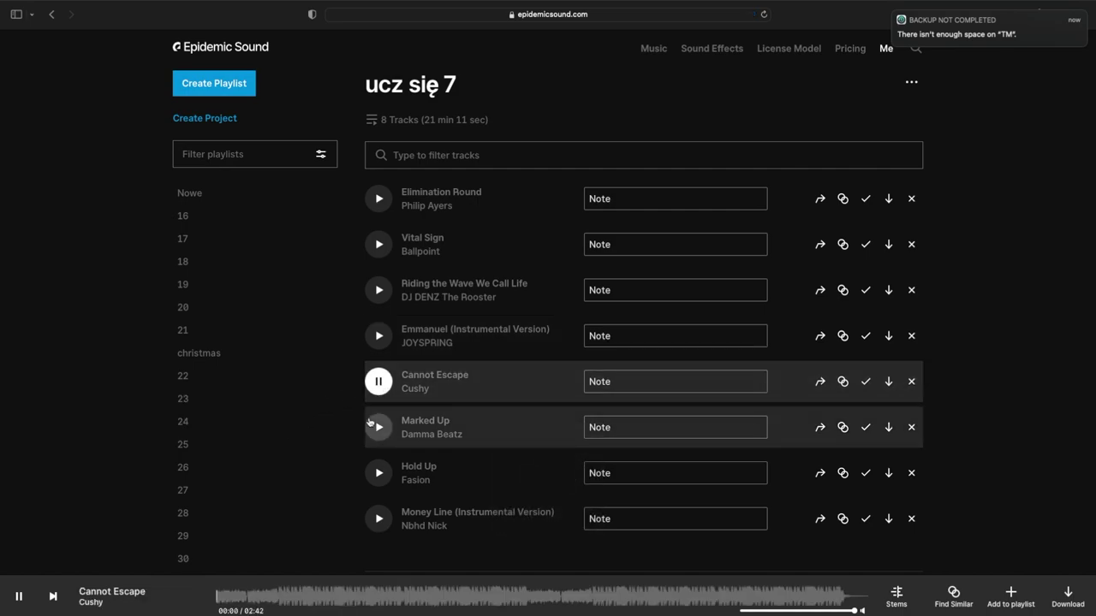
{"action": "left_click", "coordinate": [374, 600]}
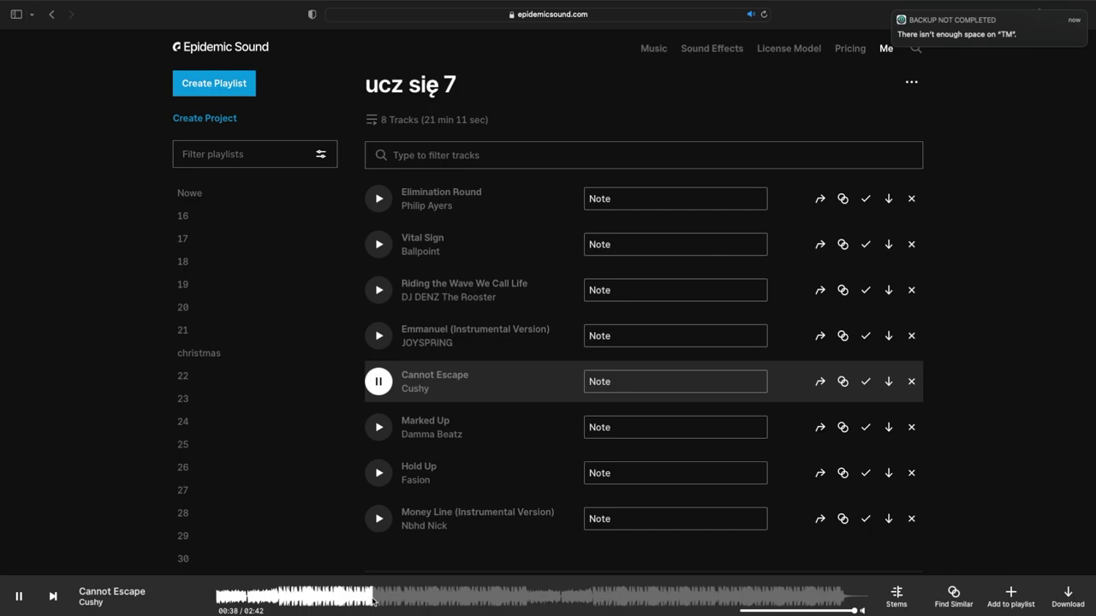
{"action": "left_click", "coordinate": [218, 599]}
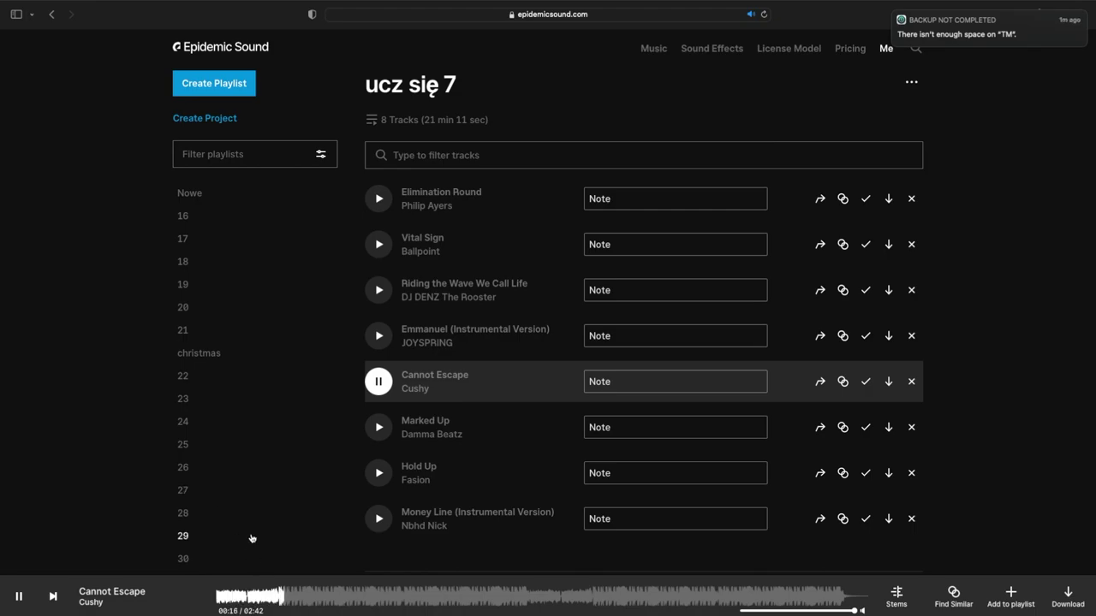
Step: Preview Marked Up and a later passage of Hold Up, and pause playback
{"action": "left_click", "coordinate": [379, 428]}
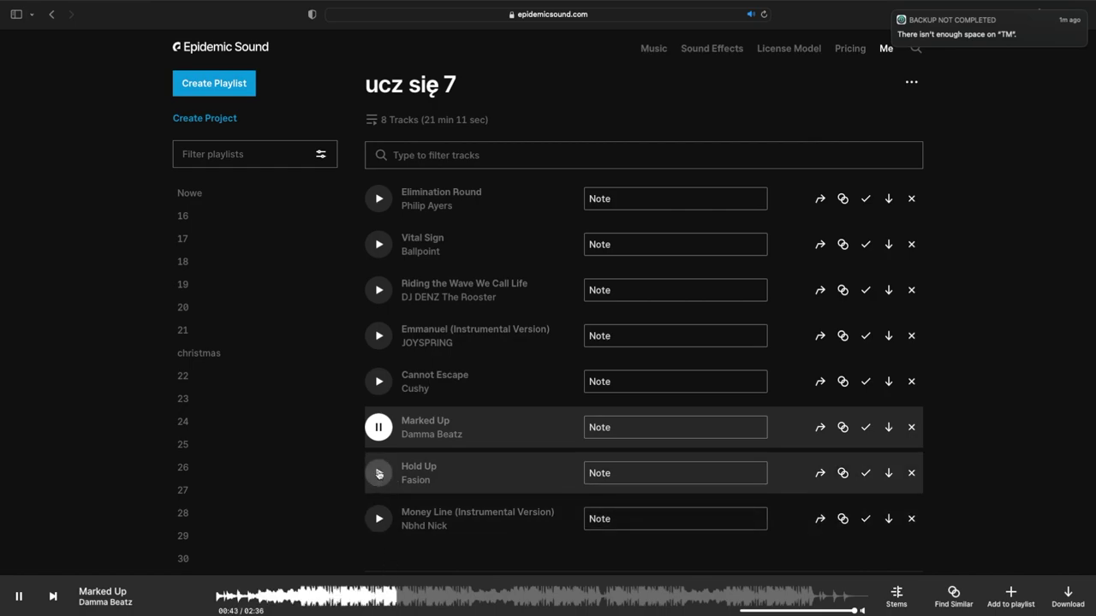
{"action": "left_click", "coordinate": [379, 473]}
{"action": "left_click", "coordinate": [429, 602]}
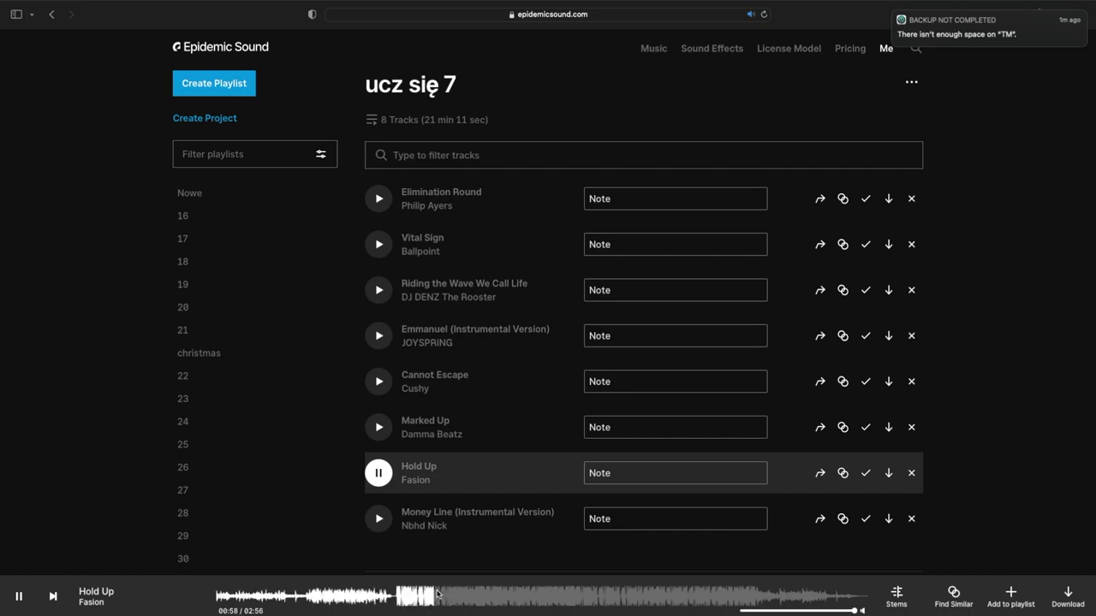
{"action": "left_click", "coordinate": [379, 474]}
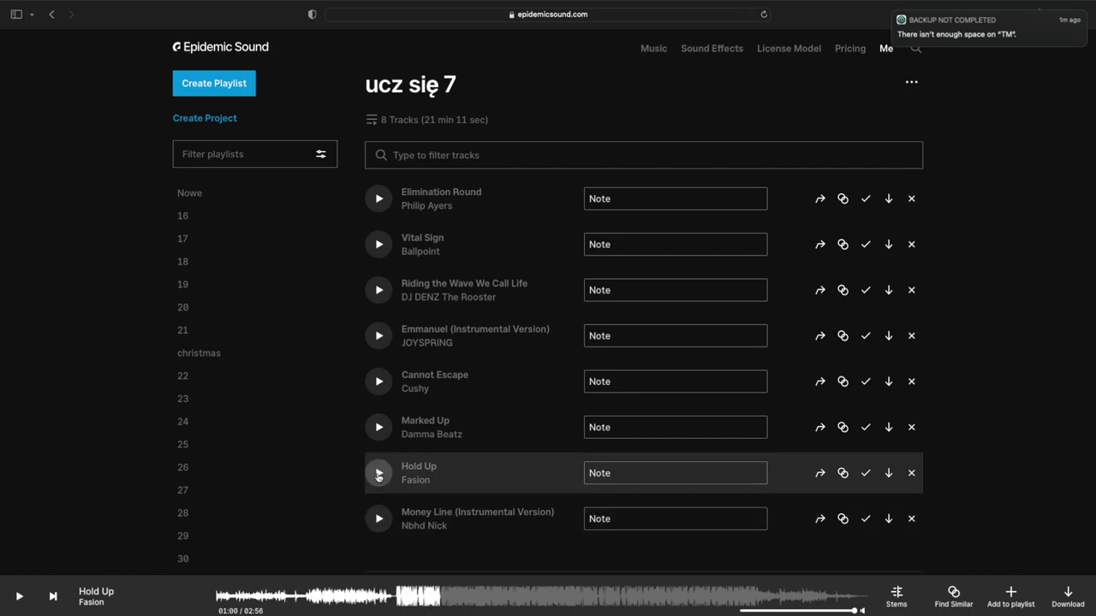
Step: Preview Money Line (Instrumental Version) from about 0:40 and stop playback
{"action": "left_click", "coordinate": [380, 519]}
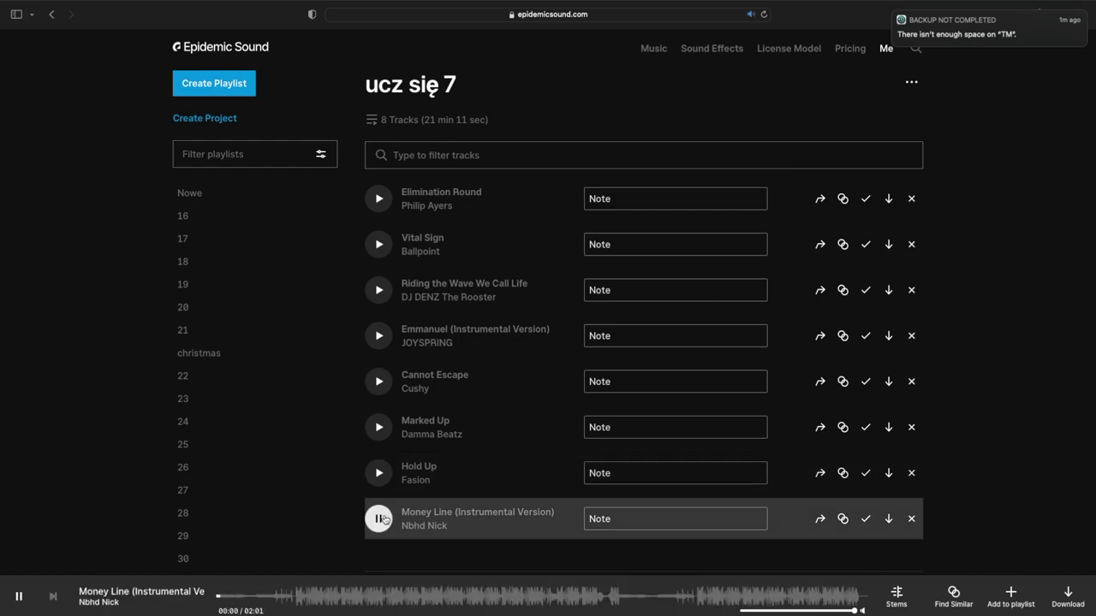
{"action": "left_click", "coordinate": [433, 597]}
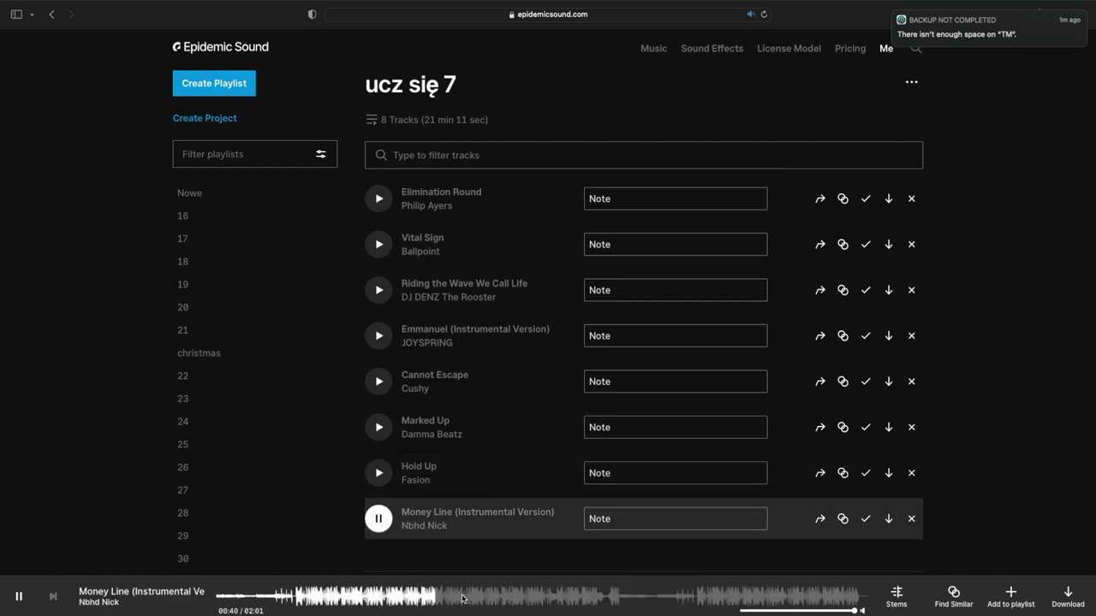
{"action": "key", "text": "space"}
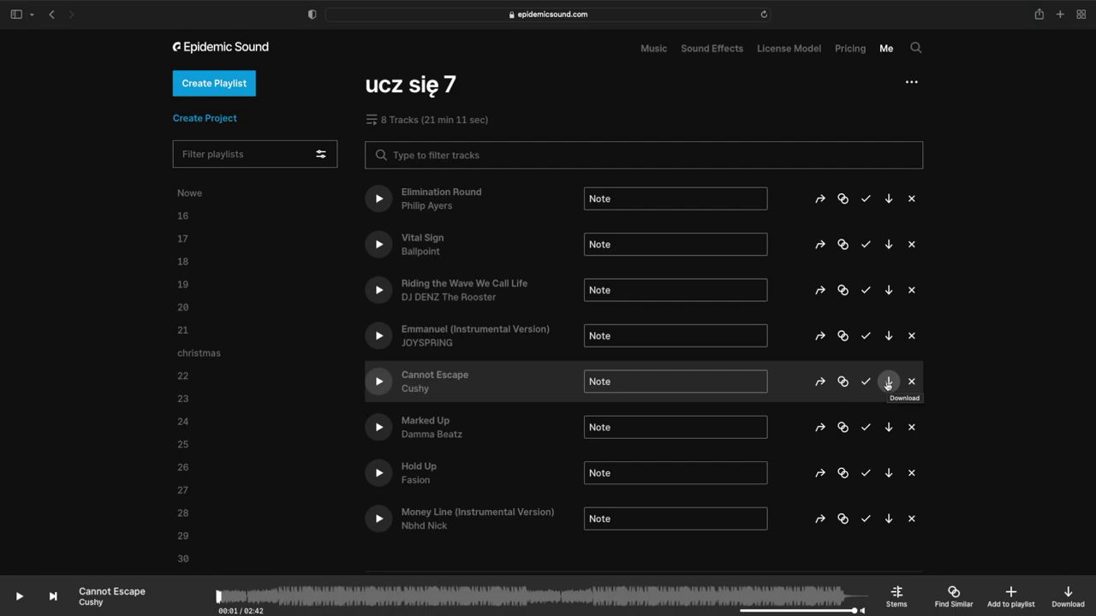
Step: Download the full mix of Cannot Escape as an mp3 from the playlist ucz się 7
{"action": "left_click", "coordinate": [888, 382]}
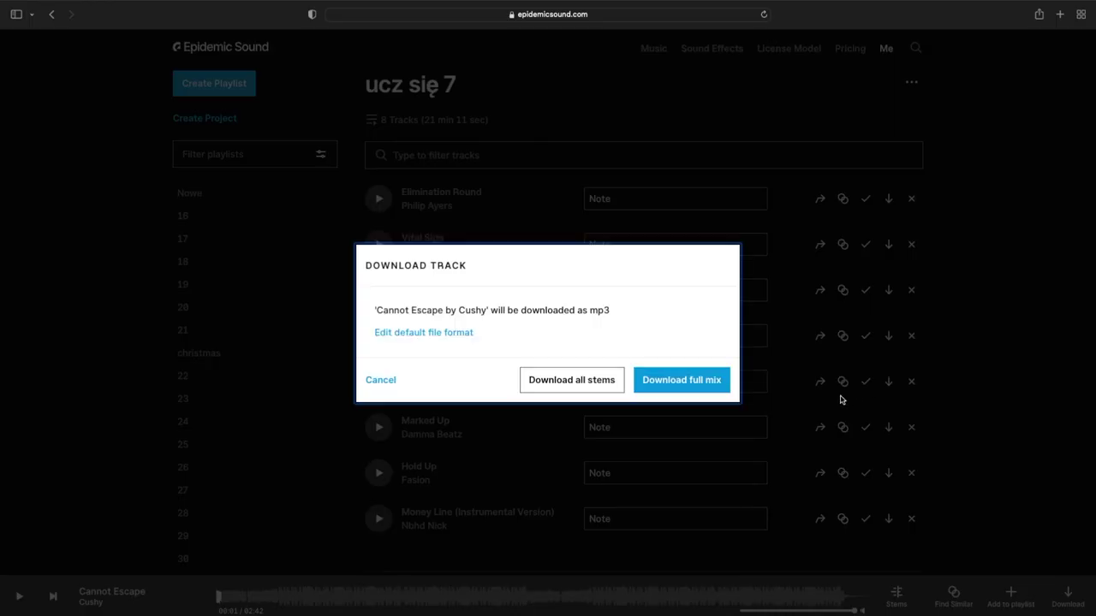
{"action": "left_click", "coordinate": [681, 380]}
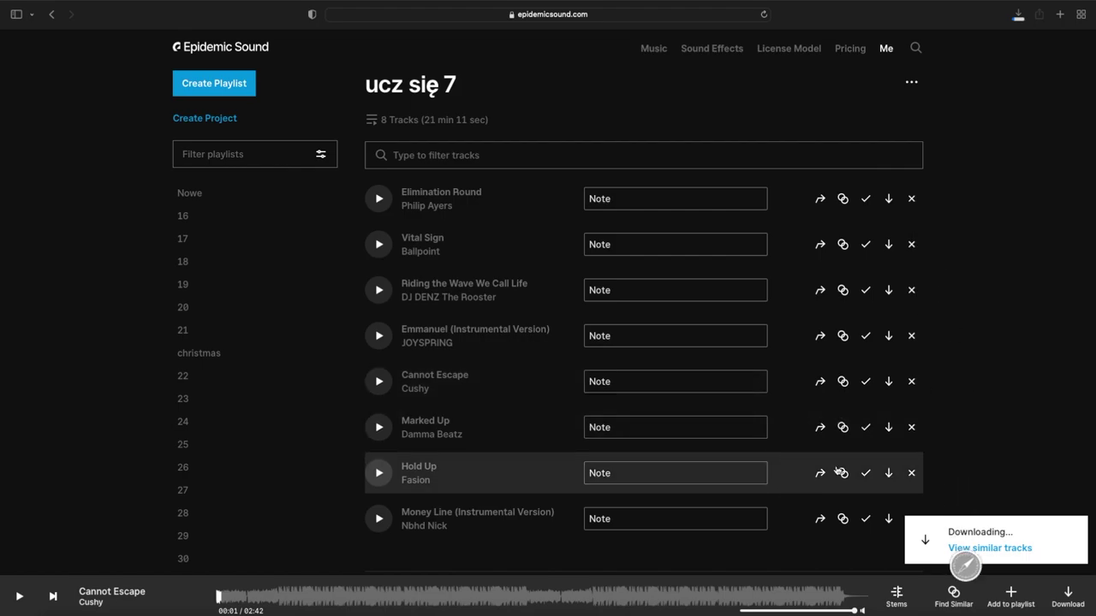
Step: Take the browser out of full screen, minimize it, and switch to the iMovie project znowu utopiłem drona
{"action": "mouse_move", "coordinate": [58, 4]}
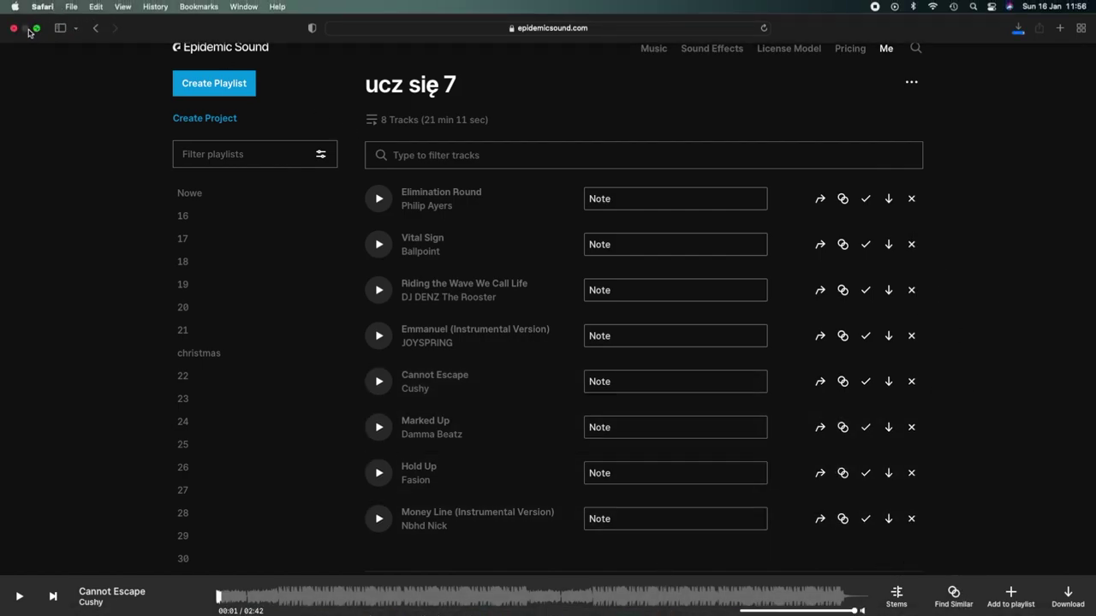
{"action": "left_click", "coordinate": [94, 44]}
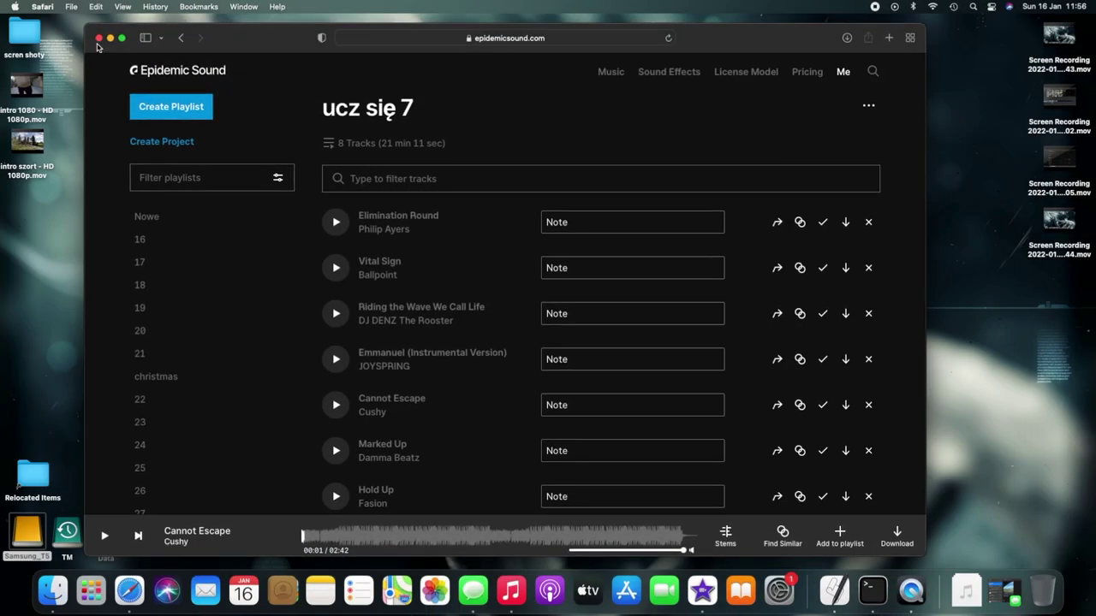
{"action": "left_click", "coordinate": [109, 38]}
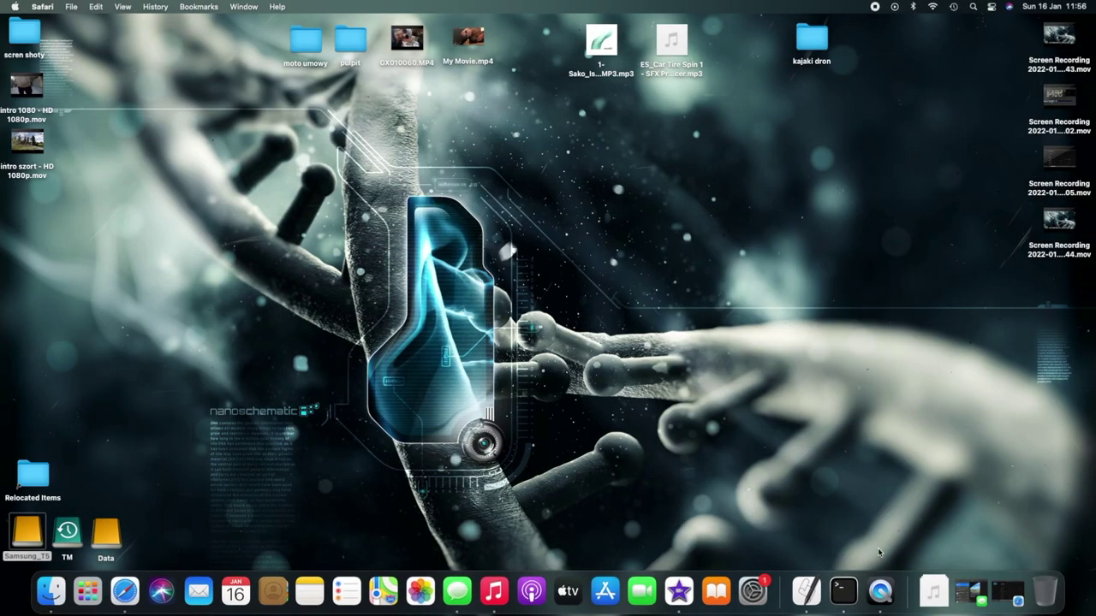
{"action": "left_click", "coordinate": [678, 590]}
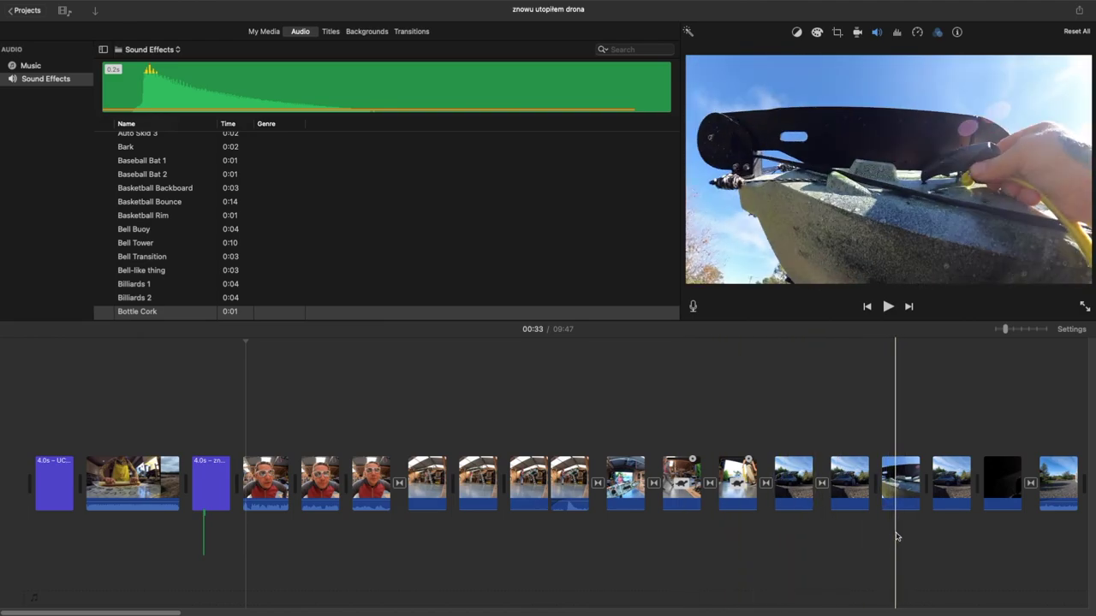
{"action": "mouse_move", "coordinate": [933, 599]}
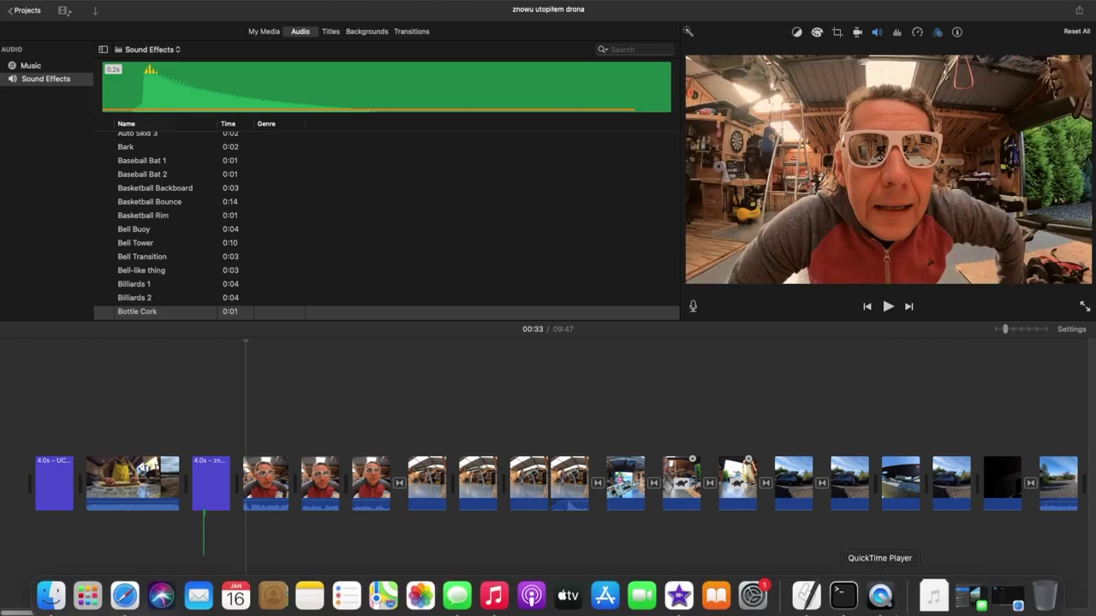
Step: Add the downloaded ES_Cannot Escape track from Downloads beneath the second title clip and play back its beginning
{"action": "left_click", "coordinate": [933, 592]}
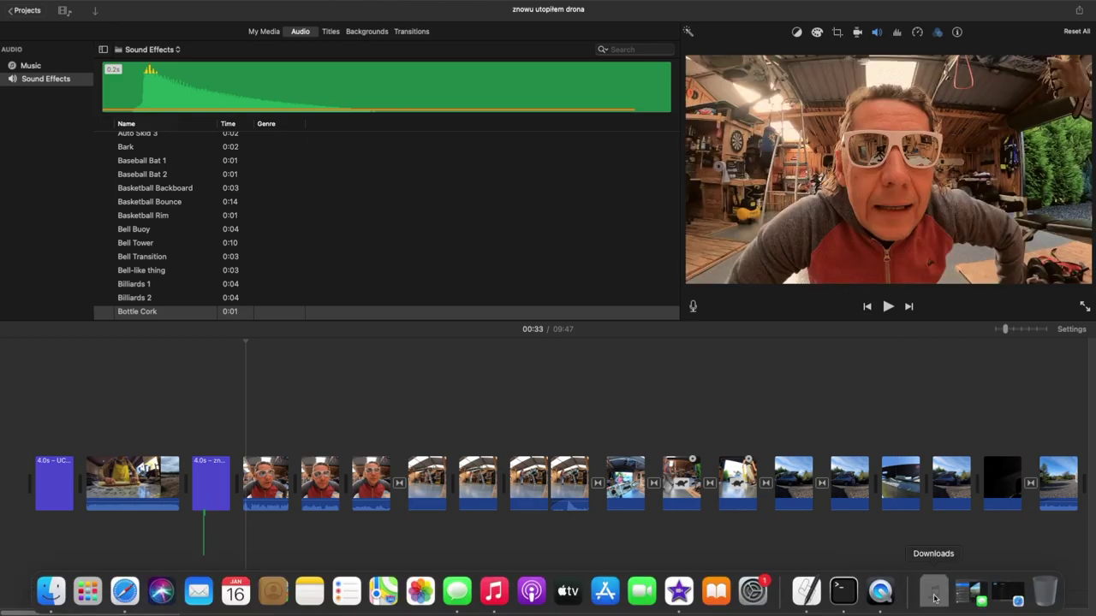
{"action": "left_click_drag", "start_coordinate": [936, 549], "coordinate": [209, 536]}
{"action": "key", "text": "space"}
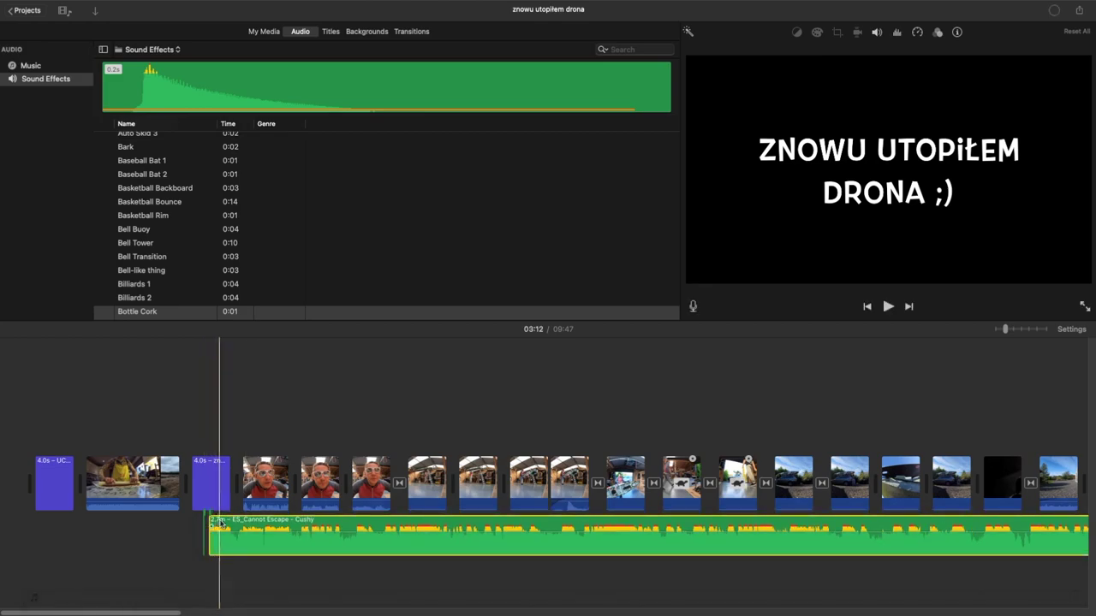
{"action": "key", "text": "space"}
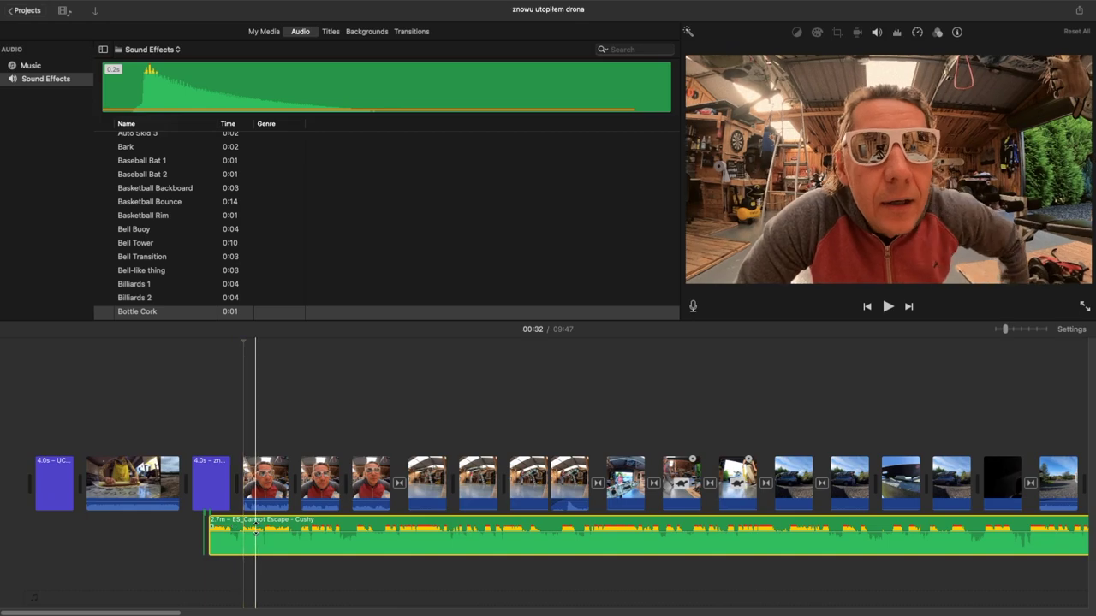
Step: Lower the Cannot Escape track's volume to 28% and play back from the opening garage clip through the second title
{"action": "left_click_drag", "start_coordinate": [255, 528], "coordinate": [256, 540]}
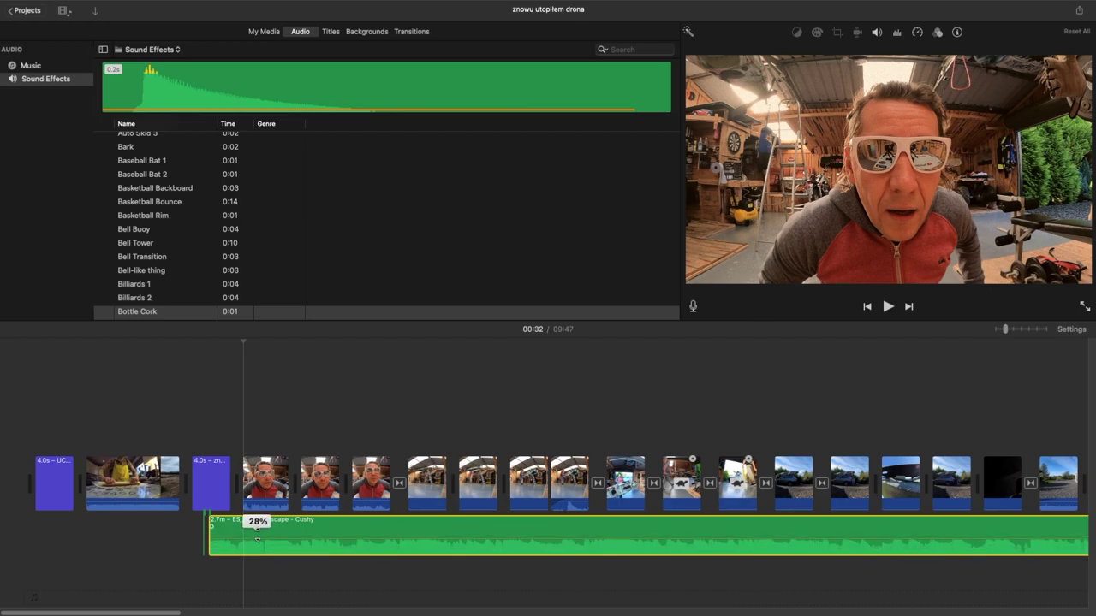
{"action": "left_click", "coordinate": [143, 429]}
{"action": "key", "text": "space"}
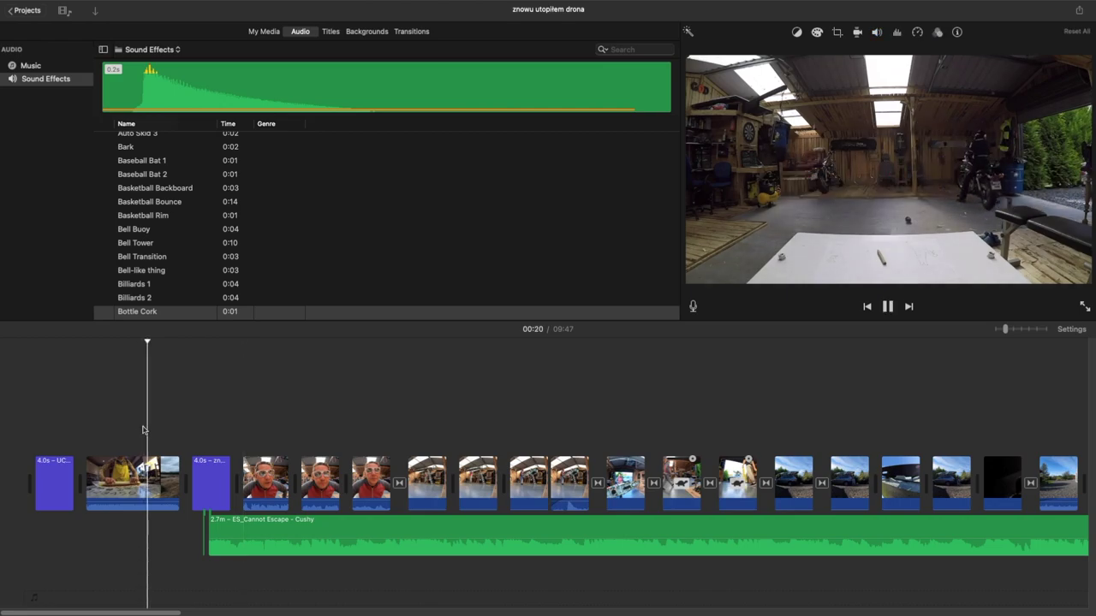
{"action": "key", "text": "XF86AudioRaiseVolume"}
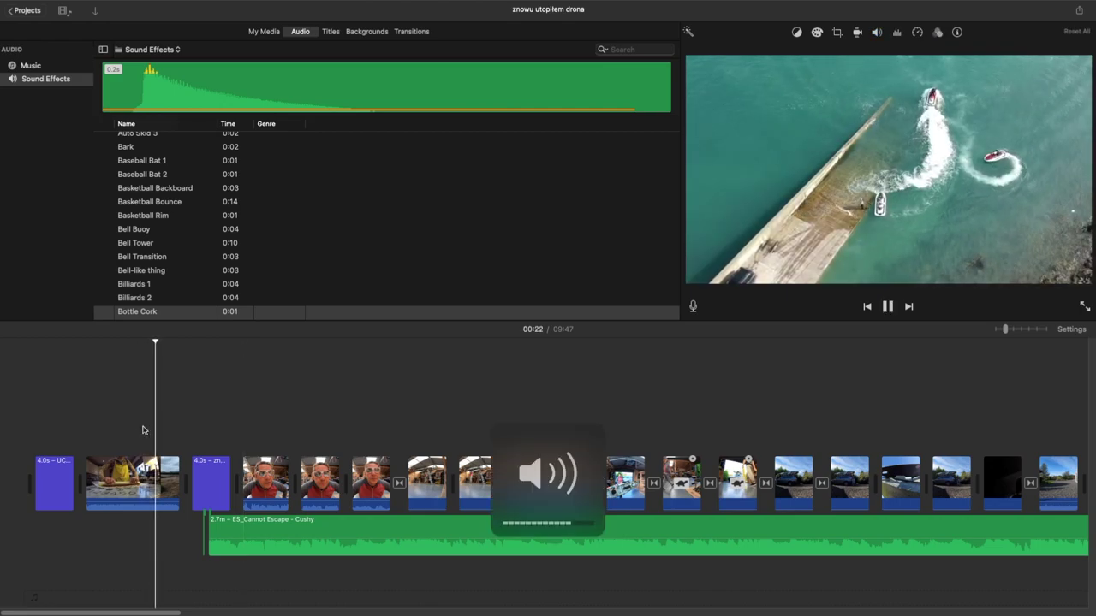
{"action": "key", "text": "space"}
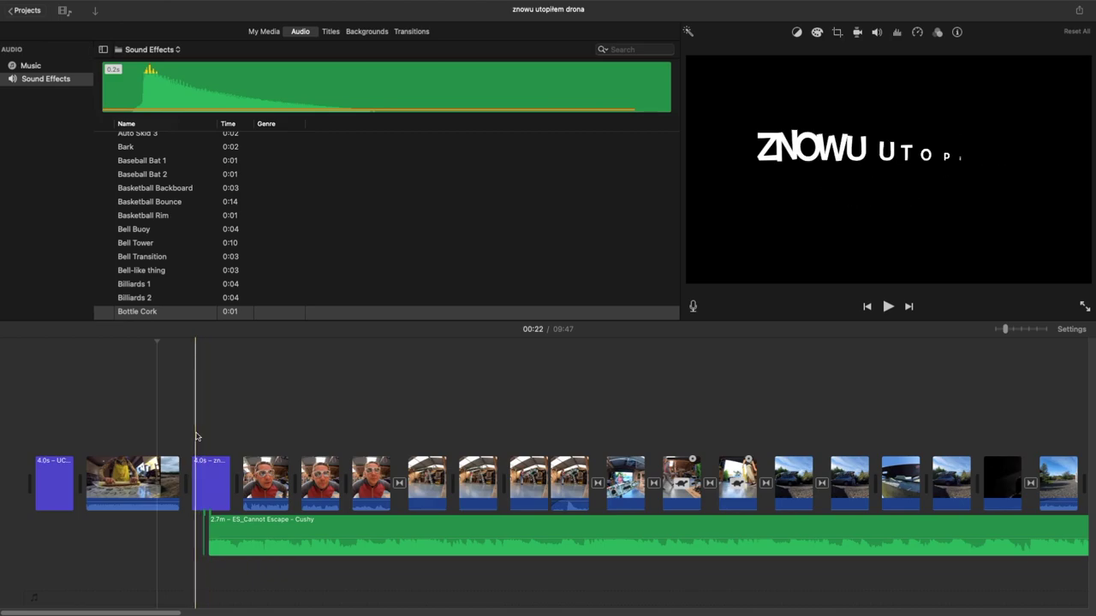
{"action": "key", "text": "space"}
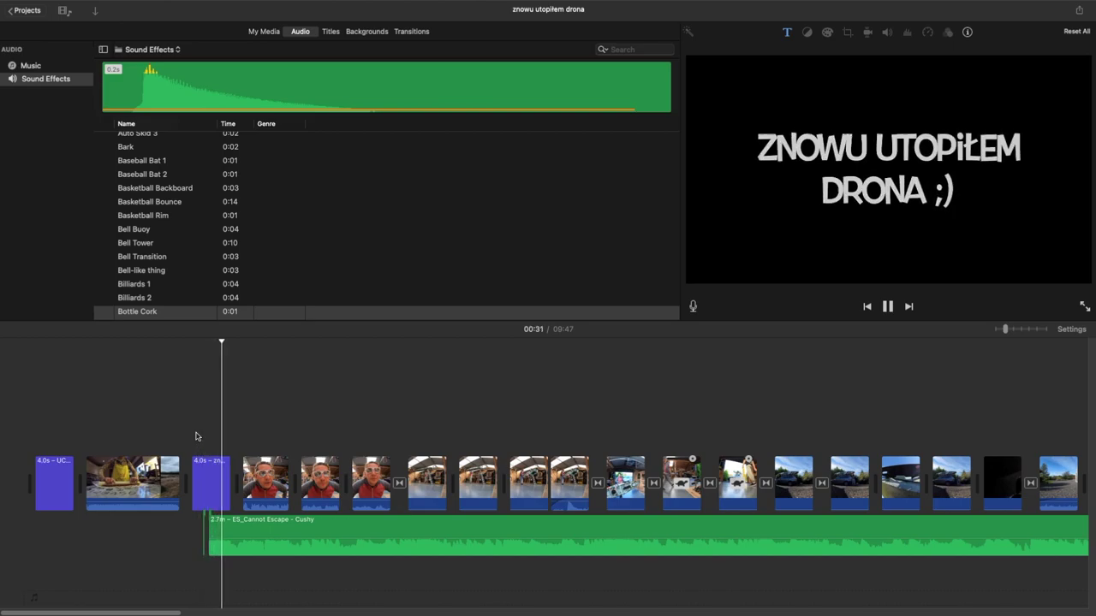
{"action": "key", "text": "space"}
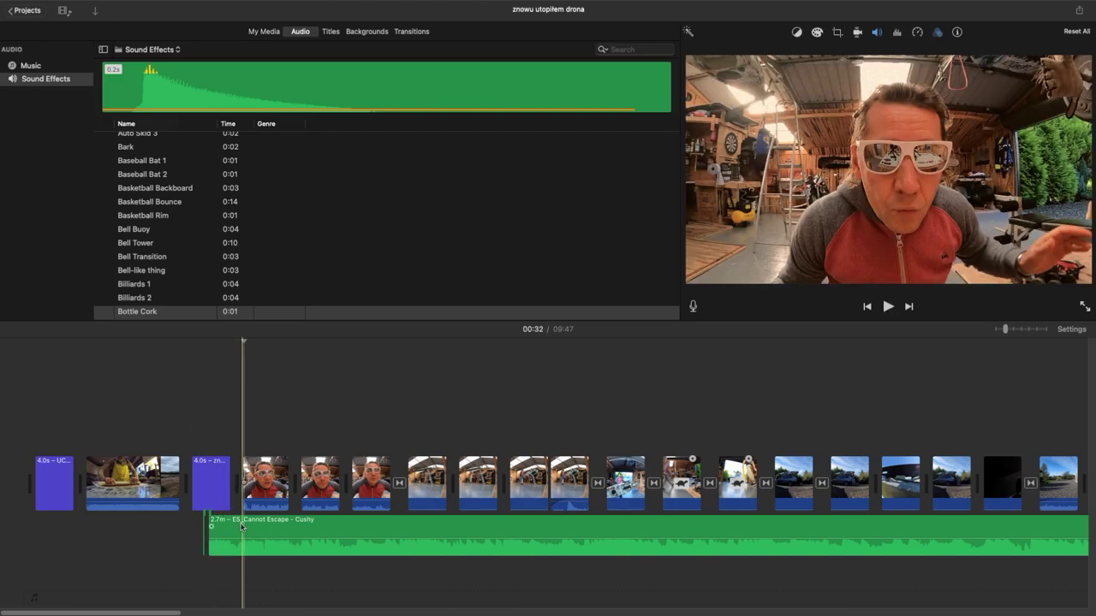
Step: Split the music at the start and end of the three talking clips and lower the volume of the section between
{"action": "left_click", "coordinate": [240, 526]}
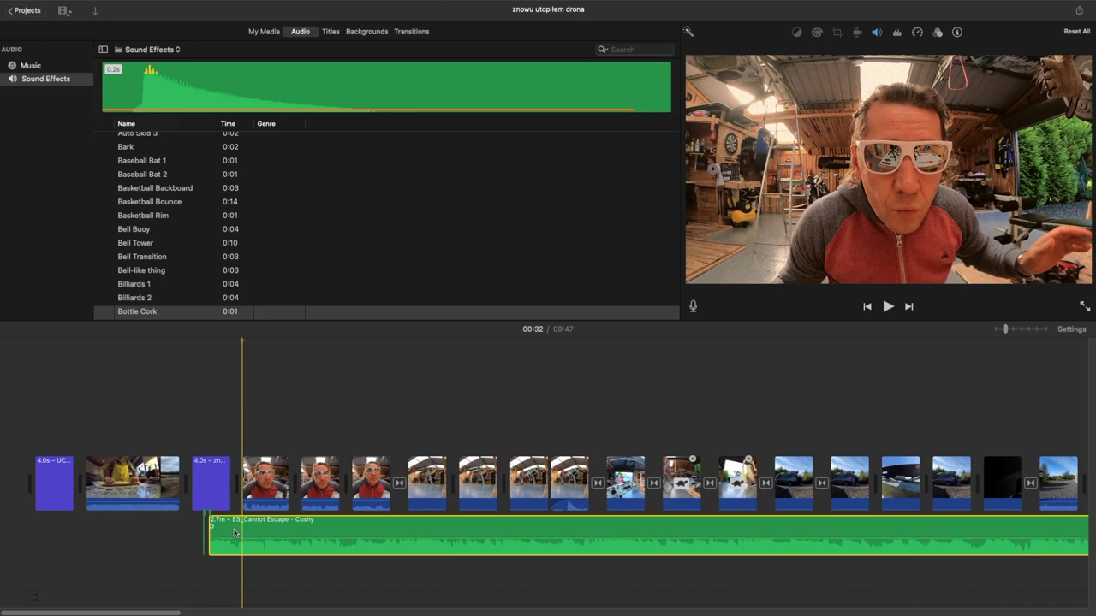
{"action": "left_click", "coordinate": [223, 489]}
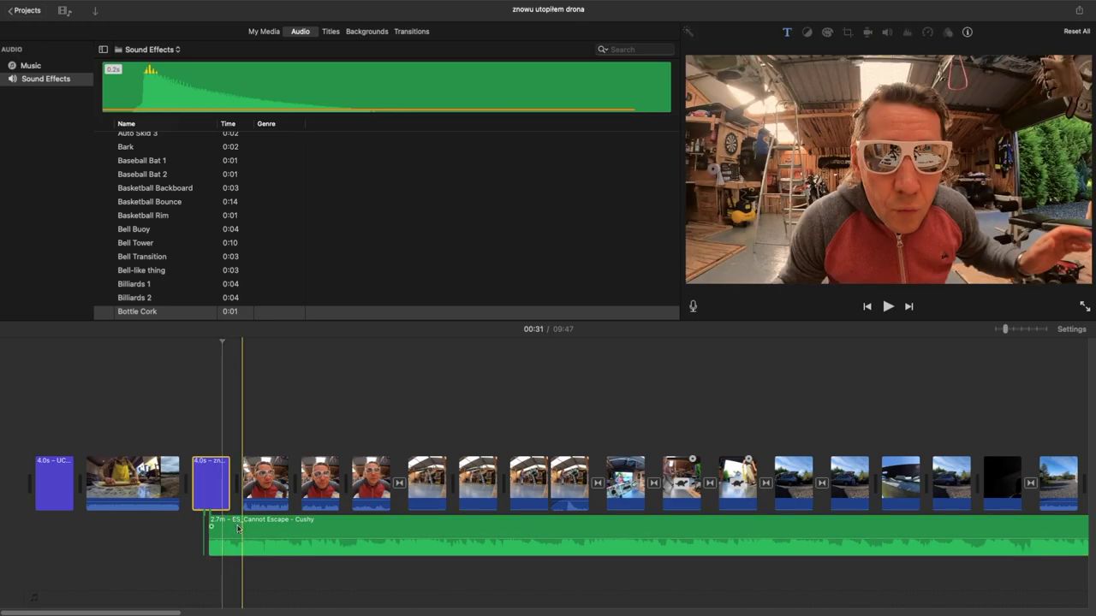
{"action": "left_click", "coordinate": [239, 528]}
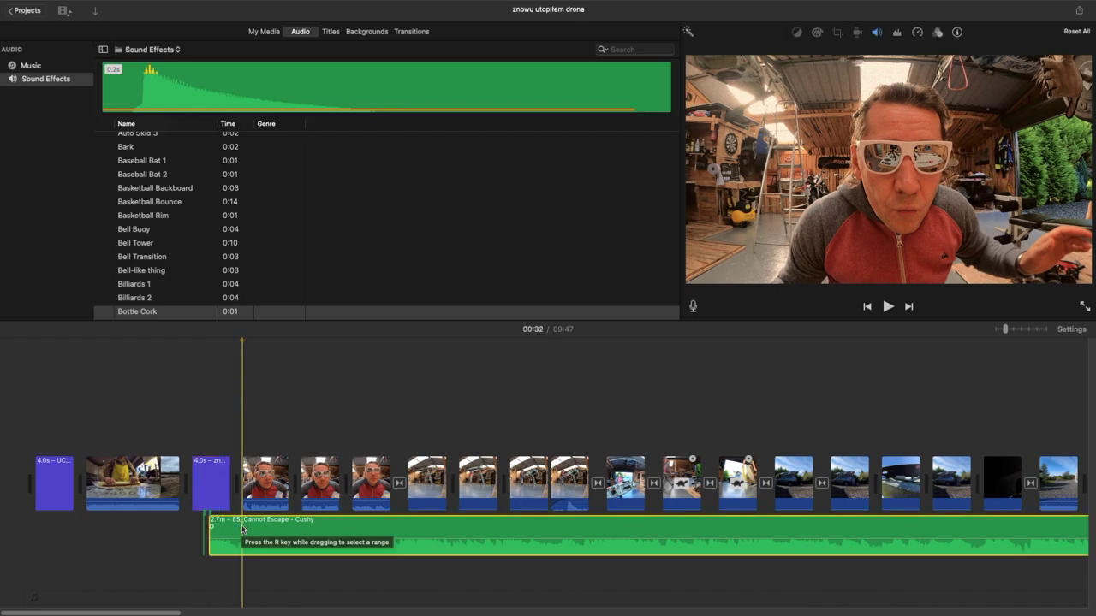
{"action": "key", "text": "super+b"}
{"action": "left_click", "coordinate": [391, 549]}
{"action": "key", "text": "super+b"}
{"action": "left_click_drag", "start_coordinate": [376, 532], "coordinate": [374, 549]}
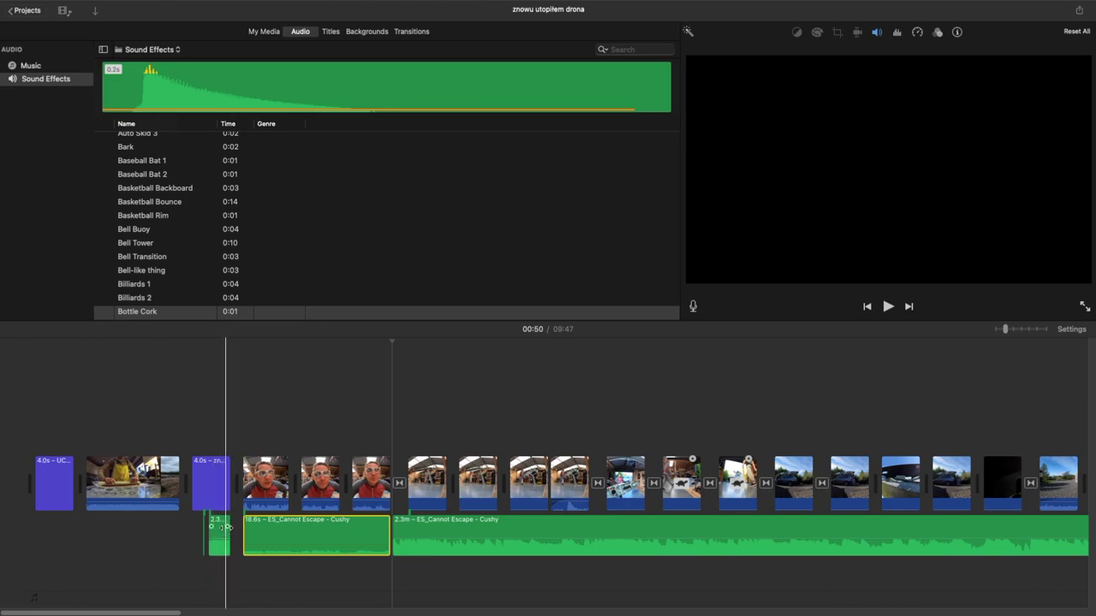
Step: Fade out the short music section under the second title and play back through the talking clips
{"action": "left_click_drag", "start_coordinate": [228, 527], "coordinate": [219, 527]}
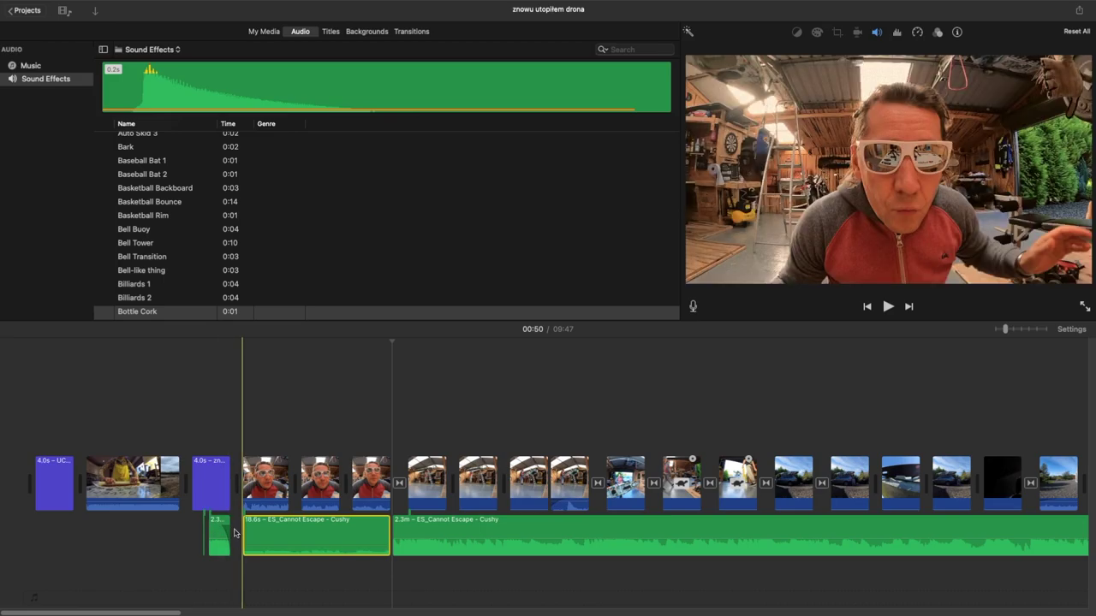
{"action": "left_click", "coordinate": [215, 426]}
{"action": "key", "text": "space"}
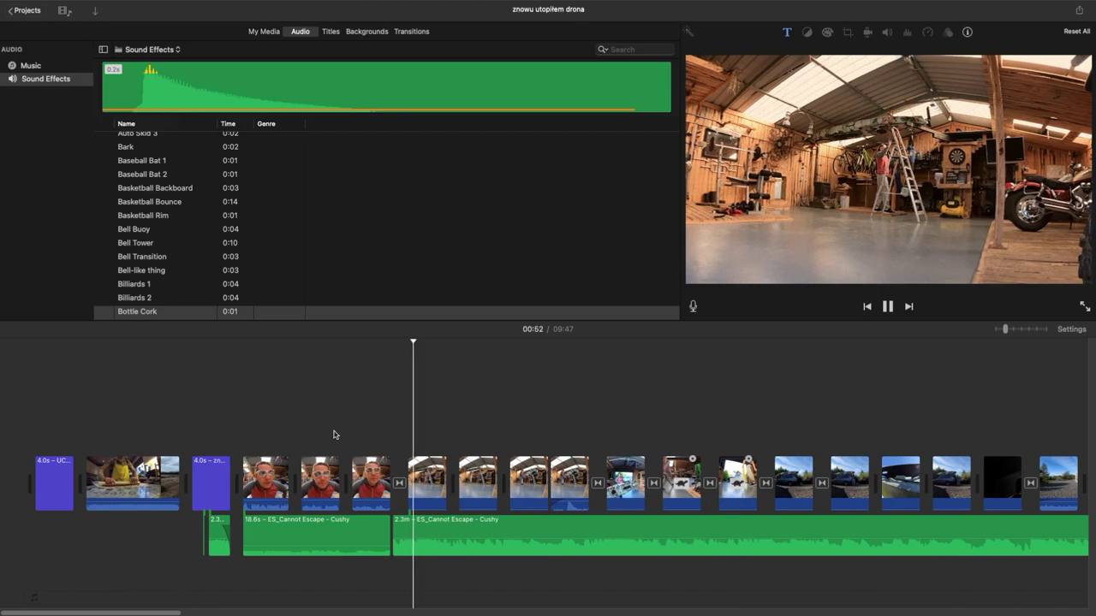
{"action": "key", "text": "space"}
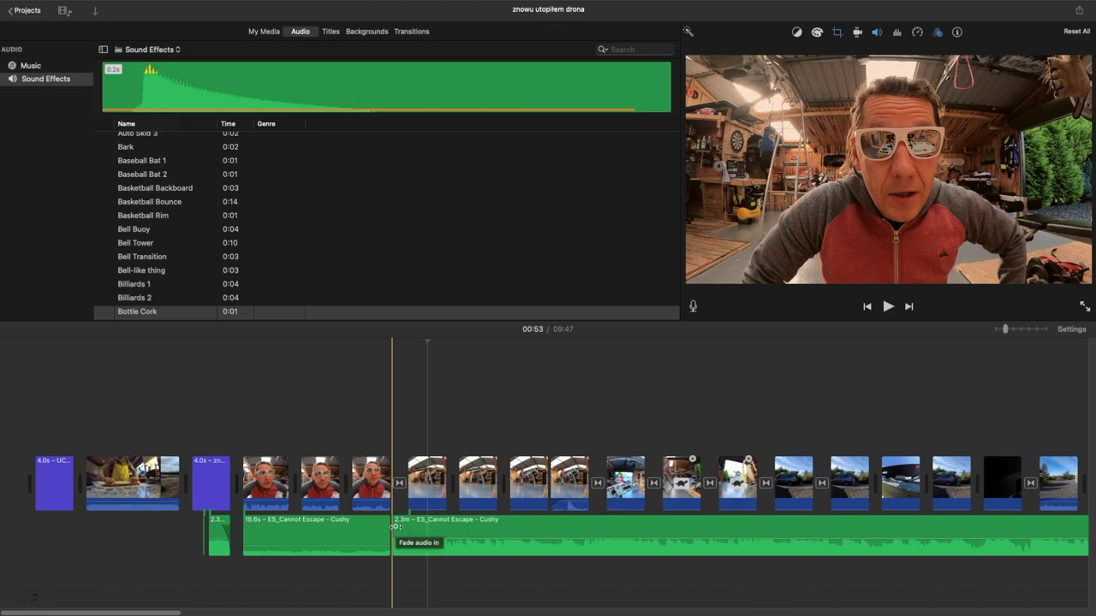
Step: Fade in the music section that starts after the talking clips and play back the transition
{"action": "left_click_drag", "start_coordinate": [396, 526], "coordinate": [404, 524]}
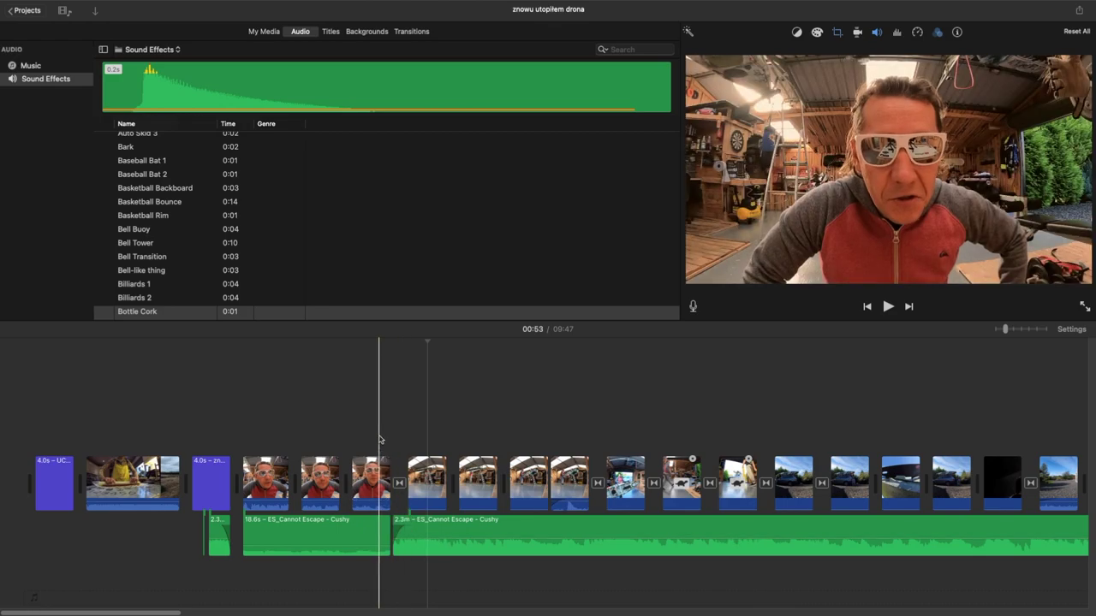
{"action": "key", "text": "space"}
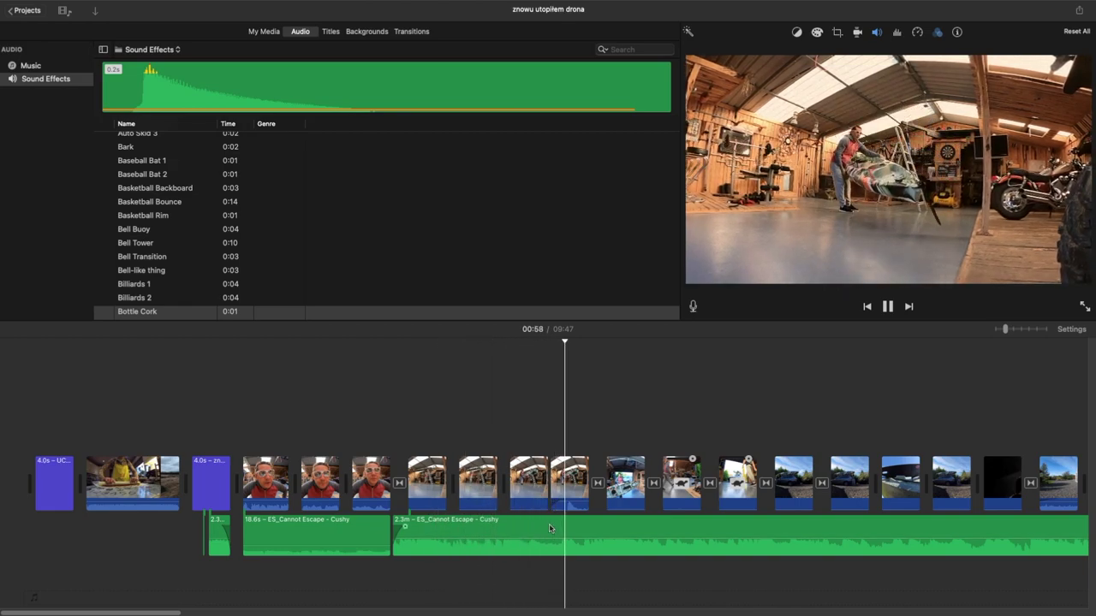
{"action": "key", "text": "space"}
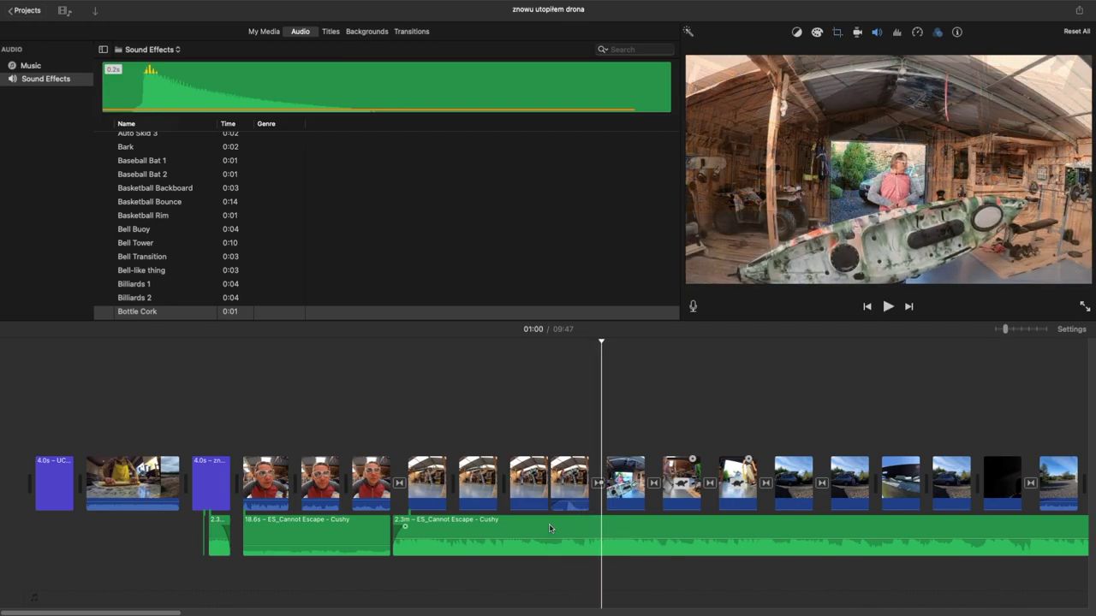
Step: Split the music at both ends of the last garage clip with the falling kayak and lower that short piece's volume
{"action": "left_click", "coordinate": [549, 529]}
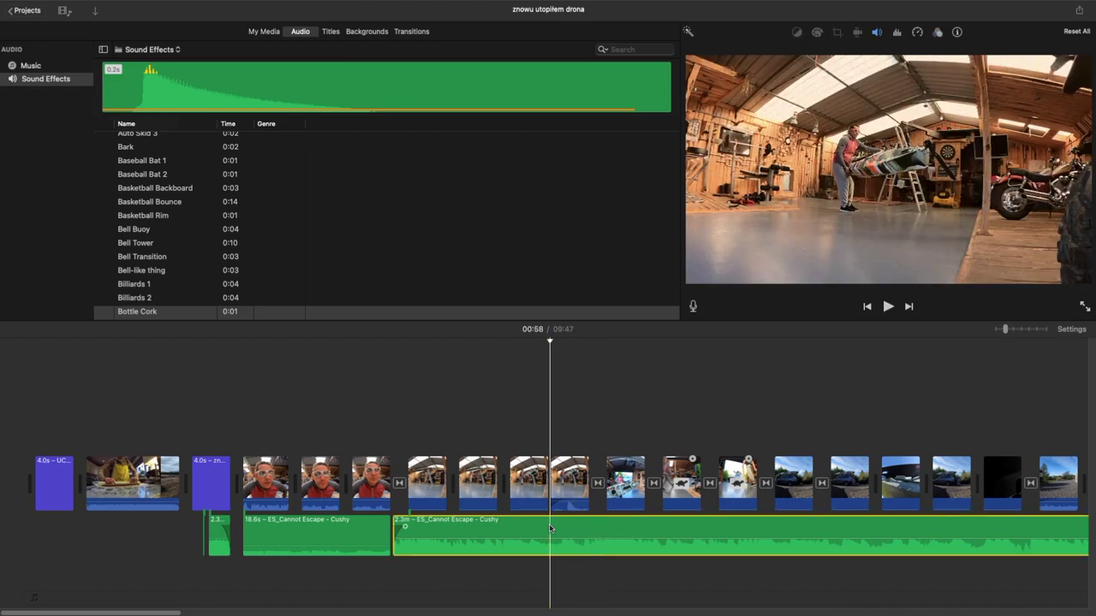
{"action": "key", "text": "super+b"}
{"action": "left_click", "coordinate": [590, 528]}
{"action": "key", "text": "super+b"}
{"action": "left_click_drag", "start_coordinate": [570, 526], "coordinate": [569, 539]}
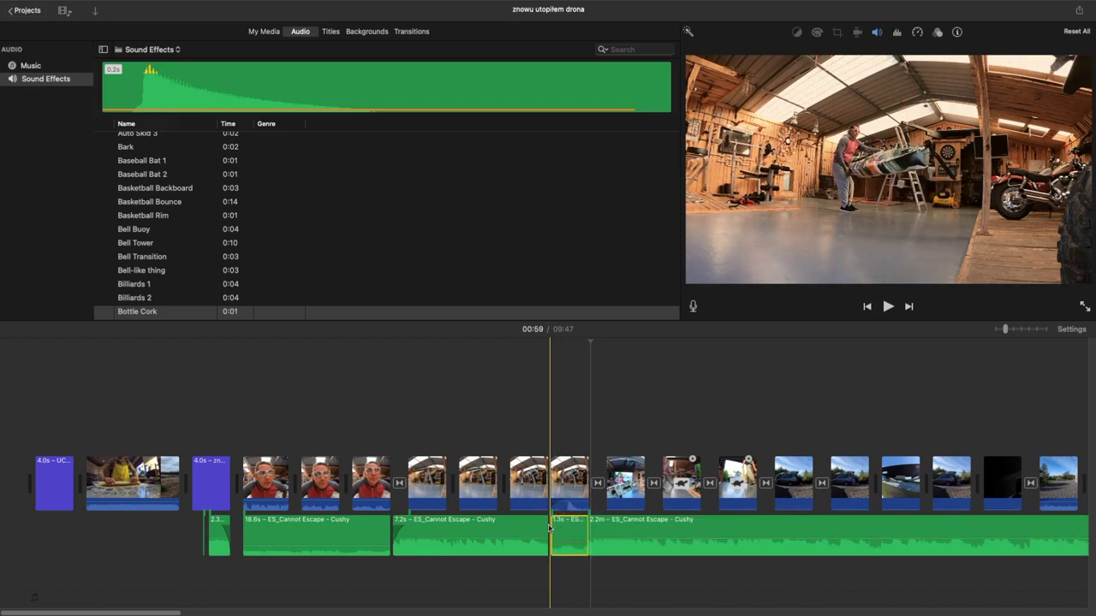
Step: Try a short fade-out on the music section just before the falling-kayak piece and play back the passage
{"action": "mouse_move", "coordinate": [548, 527]}
{"action": "left_mouse_down"}
{"action": "mouse_move", "coordinate": [540, 527]}
{"action": "mouse_move", "coordinate": [548, 527]}
{"action": "left_mouse_up"}
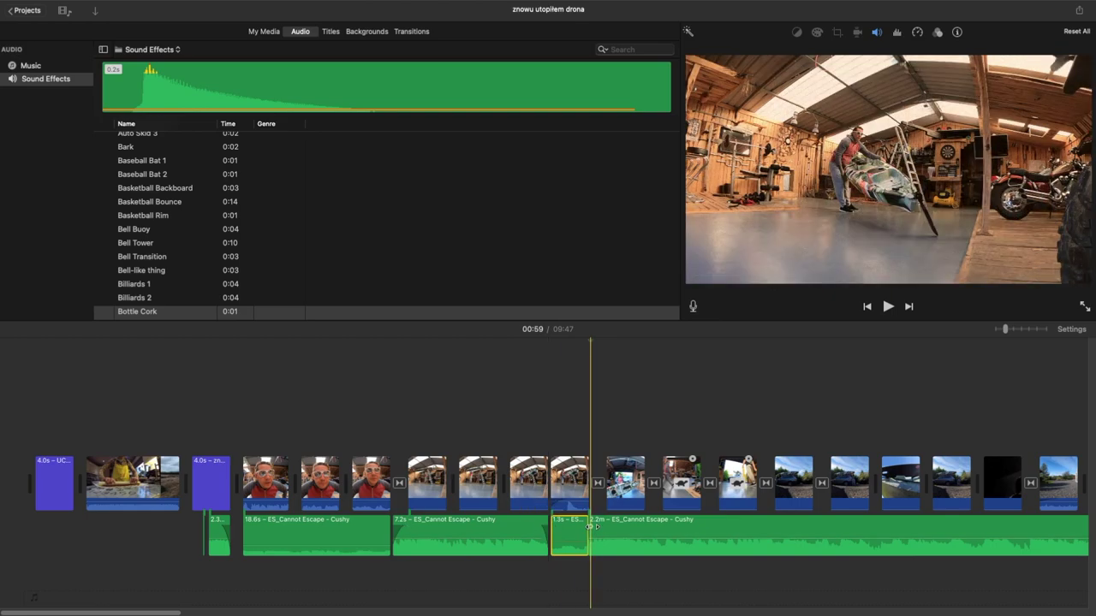
{"action": "left_click", "coordinate": [538, 484]}
{"action": "key", "text": "space"}
{"action": "key", "text": "space"}
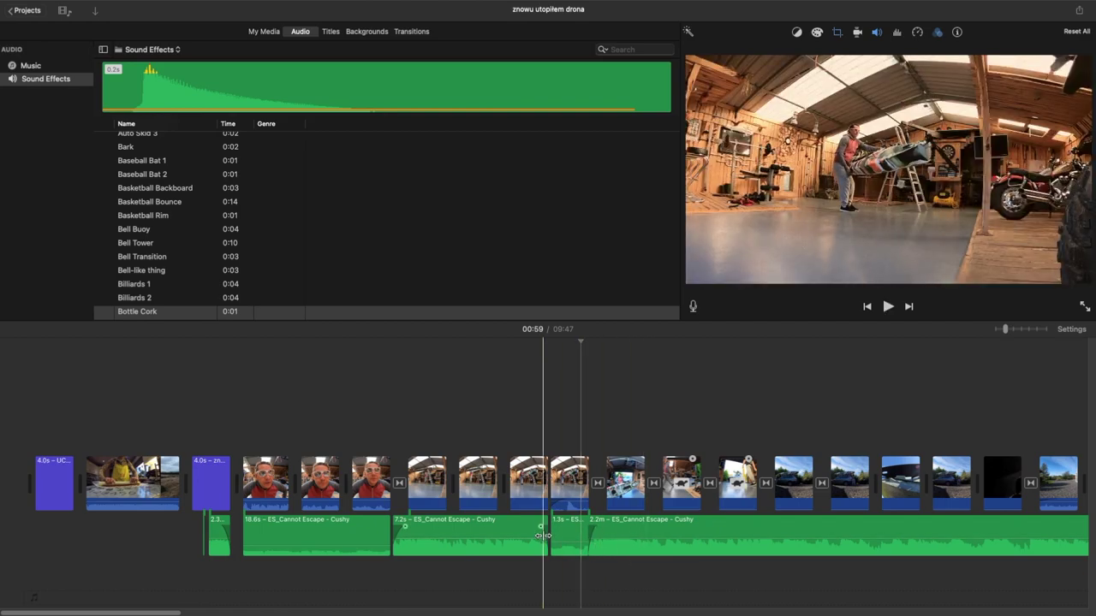
{"action": "mouse_move", "coordinate": [545, 525]}
{"action": "left_mouse_down"}
{"action": "mouse_move", "coordinate": [594, 525]}
{"action": "mouse_move", "coordinate": [560, 530]}
{"action": "left_mouse_up"}
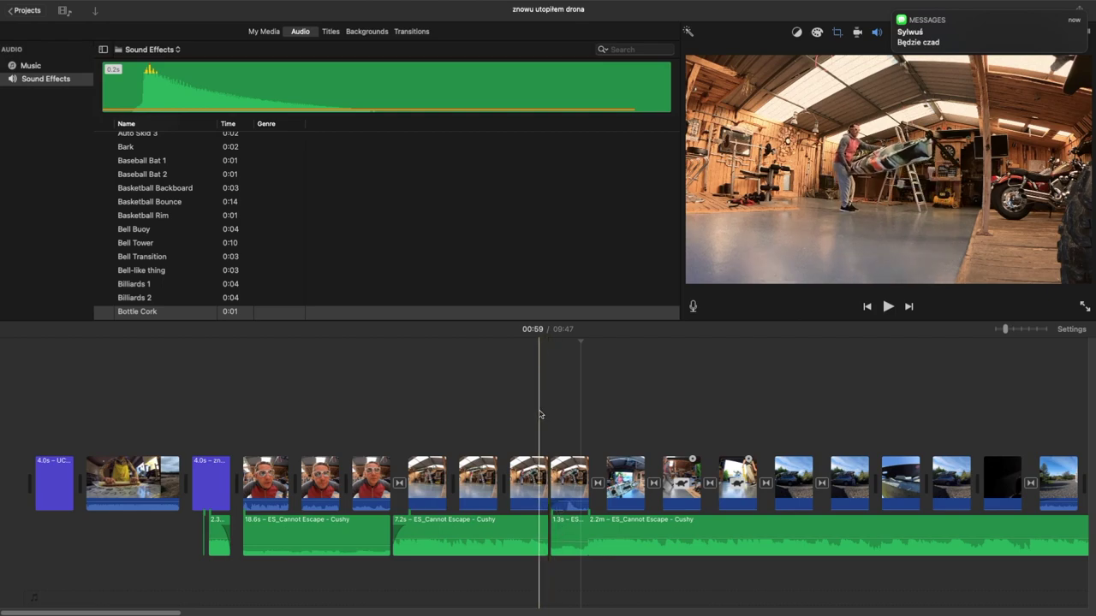
{"action": "key", "text": "space"}
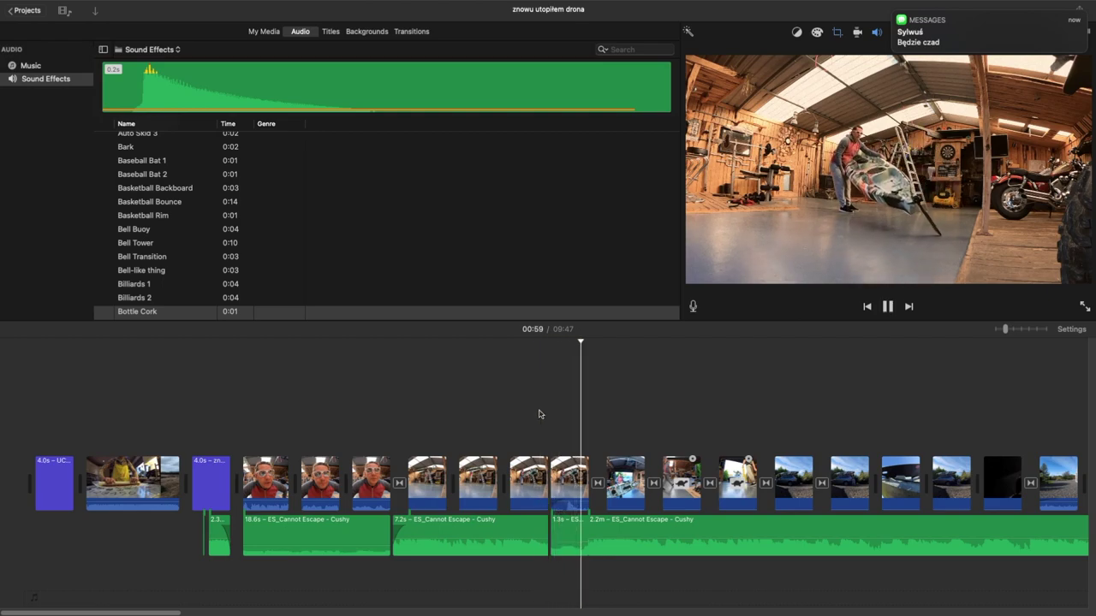
Step: Split the short falling-kayak music piece at 00:58, lower its first part's volume, and play back the passage
{"action": "left_click", "coordinate": [568, 528]}
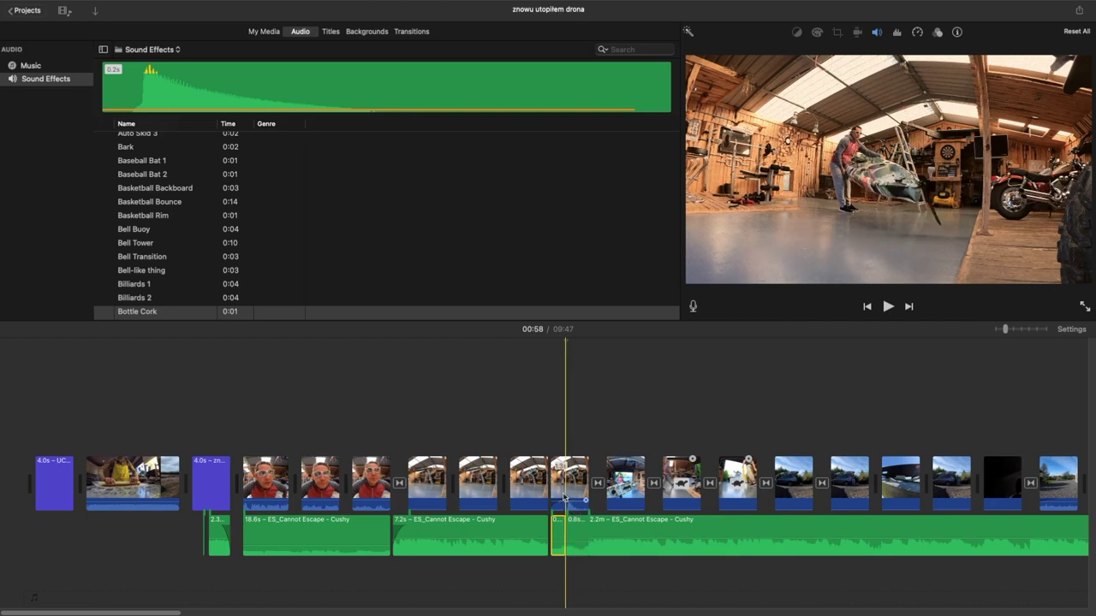
{"action": "left_click_drag", "start_coordinate": [557, 527], "coordinate": [558, 540]}
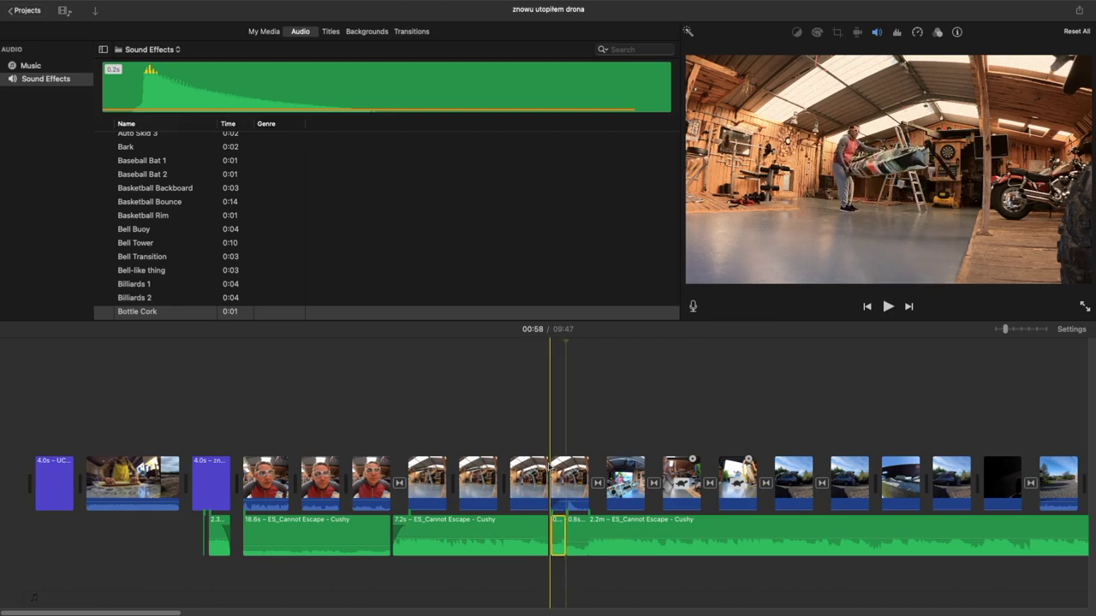
{"action": "left_click", "coordinate": [541, 446]}
{"action": "key", "text": "space"}
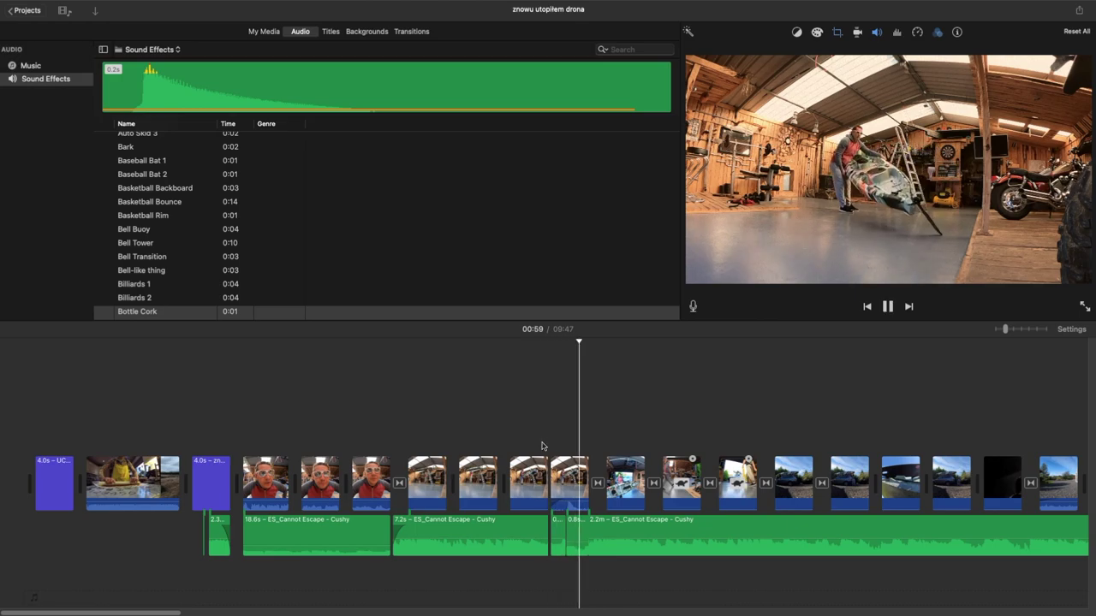
{"action": "key", "text": "space"}
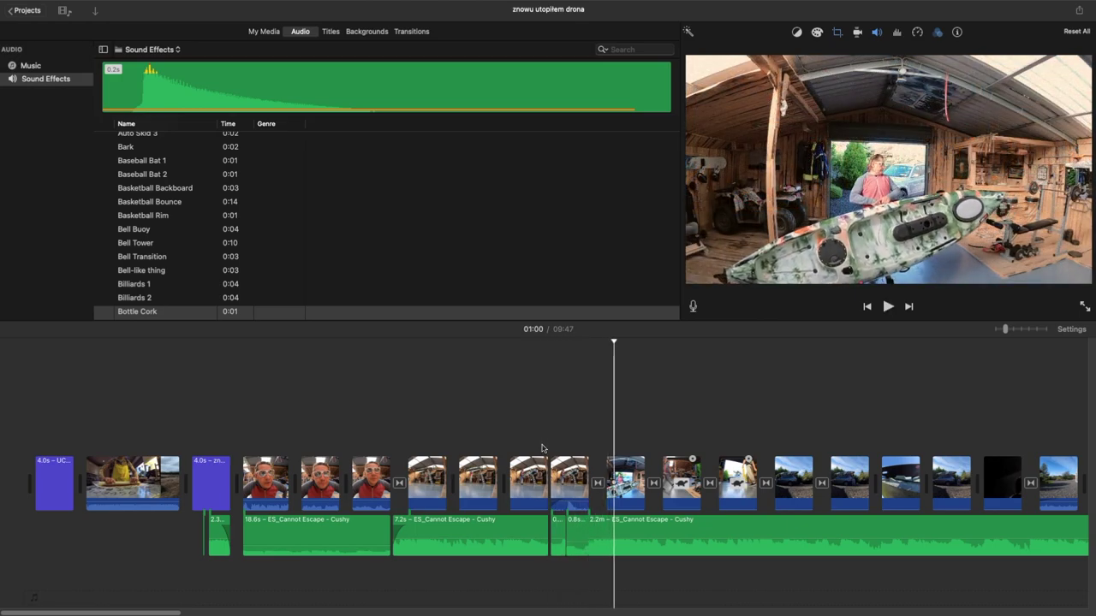
{"action": "left_click", "coordinate": [542, 446]}
{"action": "key", "text": "space"}
{"action": "key", "text": "space"}
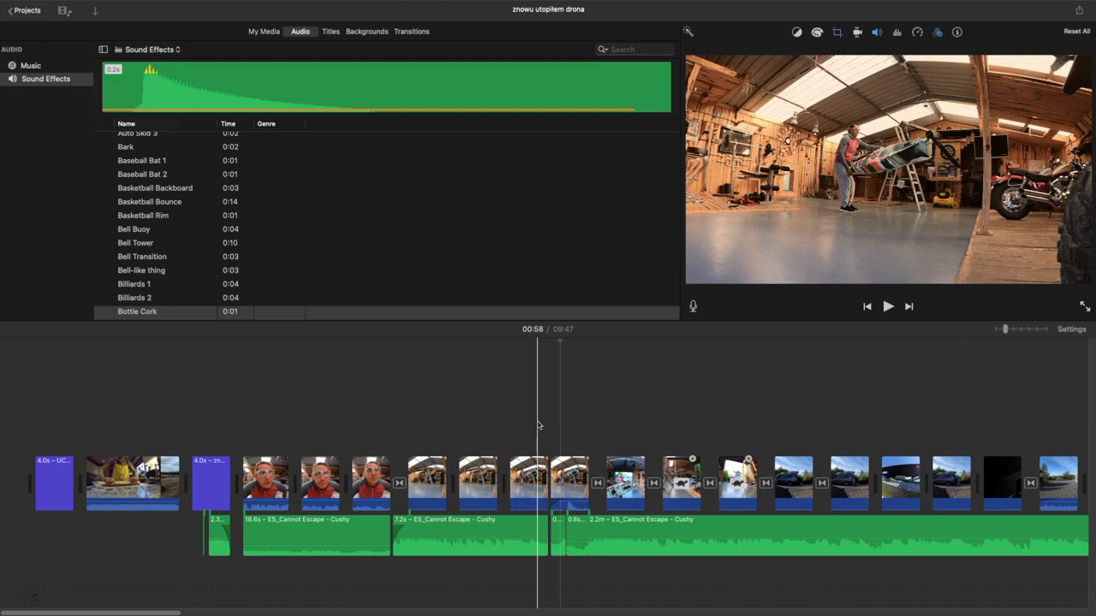
Step: Play back the music from the falling-kayak clip through the garage and strap clips into the driveway car clip
{"action": "key", "text": "space"}
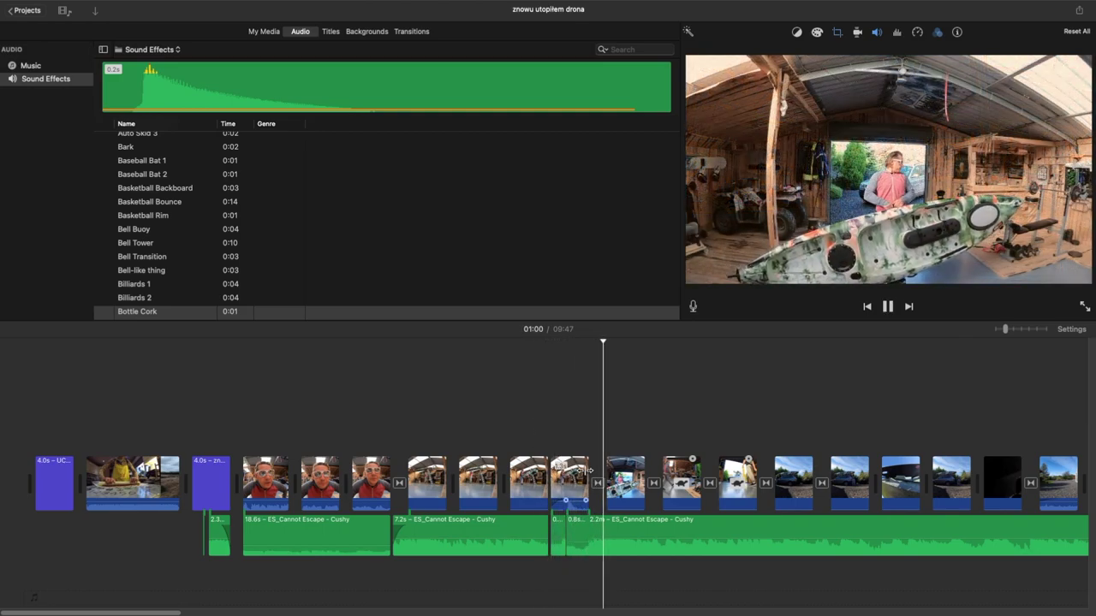
{"action": "scroll", "coordinate": [589, 469], "scroll_direction": "right", "scroll_amount": 5}
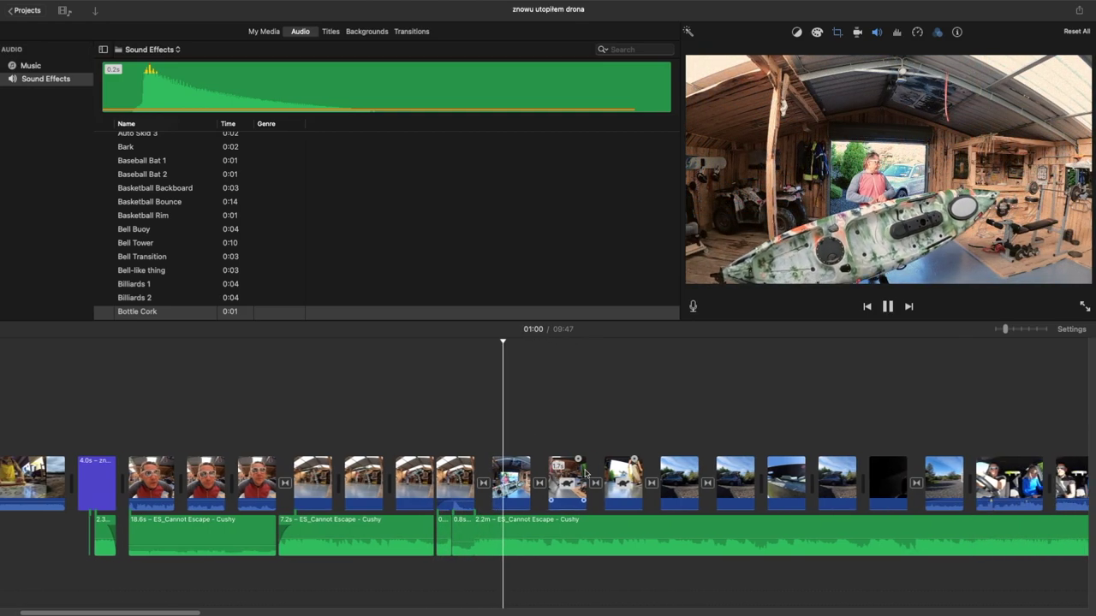
{"action": "scroll", "coordinate": [585, 474], "scroll_direction": "right", "scroll_amount": 3}
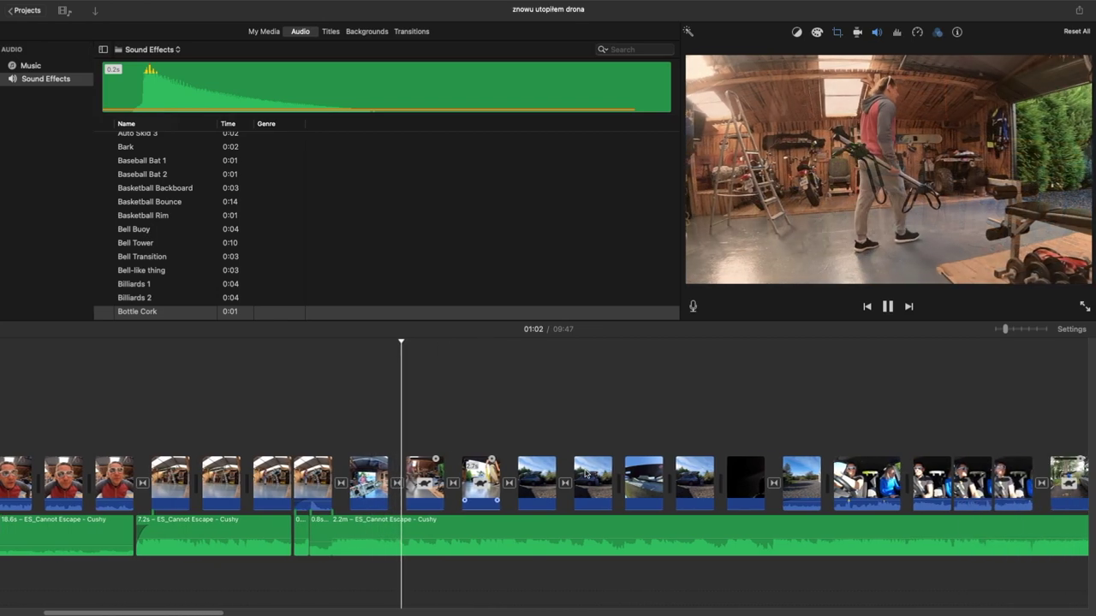
{"action": "scroll", "coordinate": [585, 473], "scroll_direction": "right", "scroll_amount": 3}
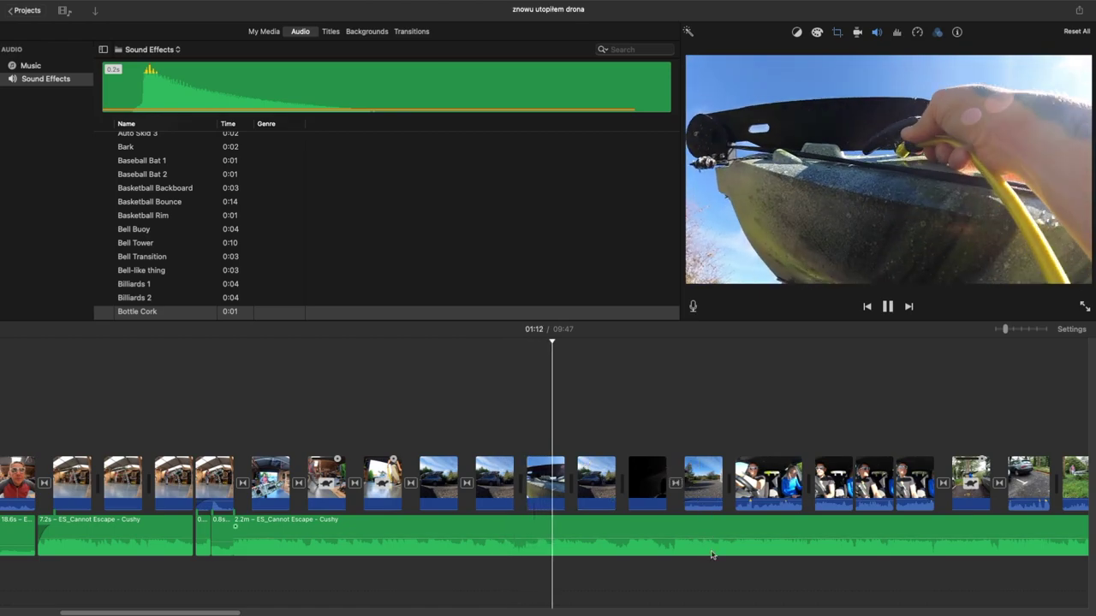
{"action": "scroll", "coordinate": [711, 554], "scroll_direction": "right", "scroll_amount": 3}
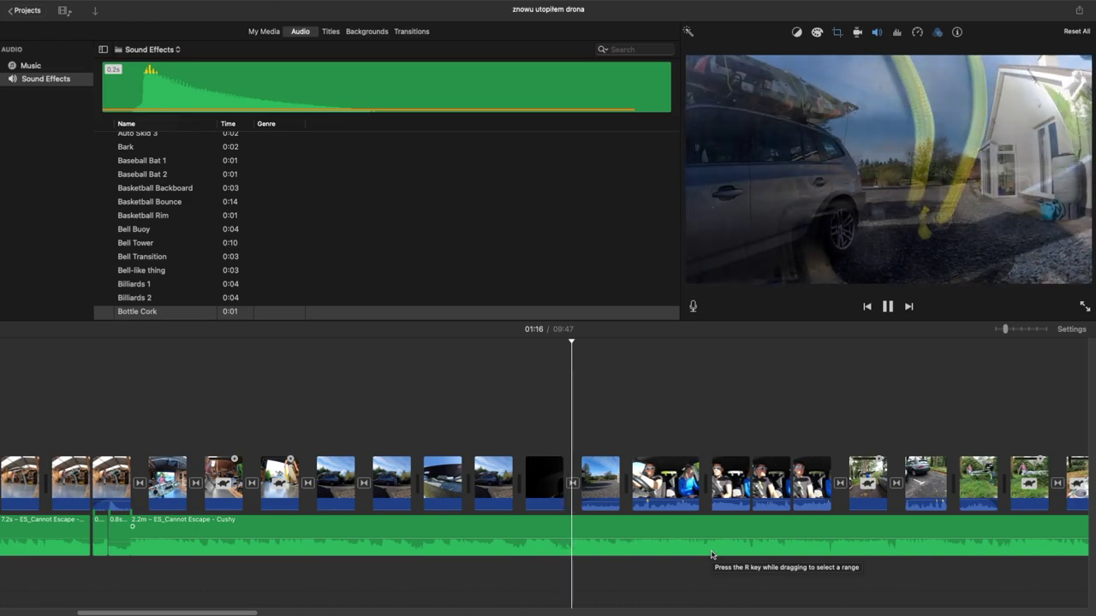
{"action": "left_click", "coordinate": [685, 541]}
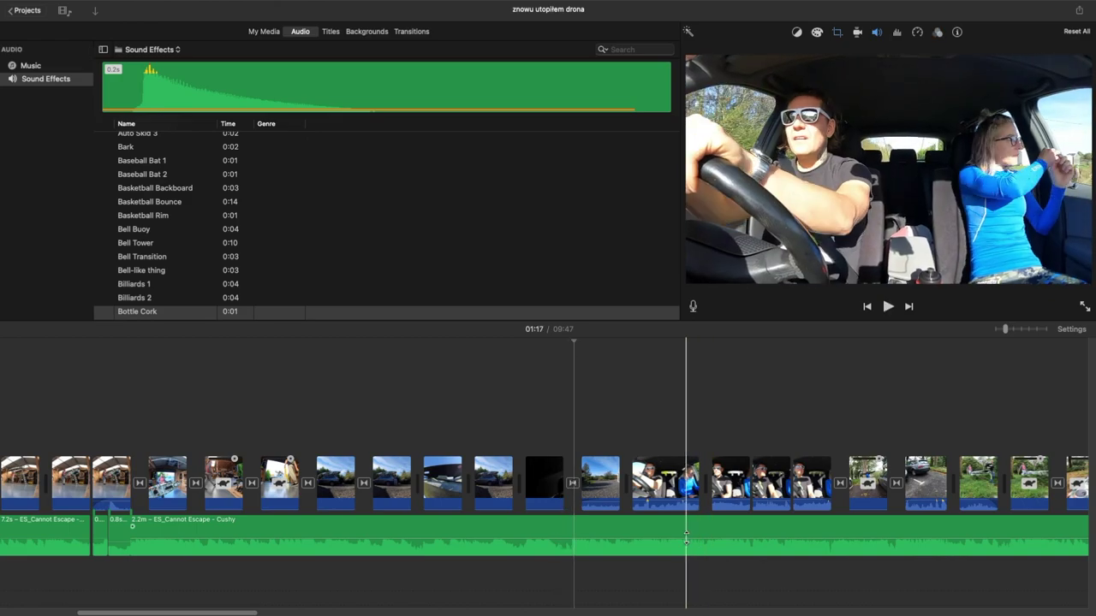
{"action": "left_click", "coordinate": [533, 412]}
{"action": "key", "text": "space"}
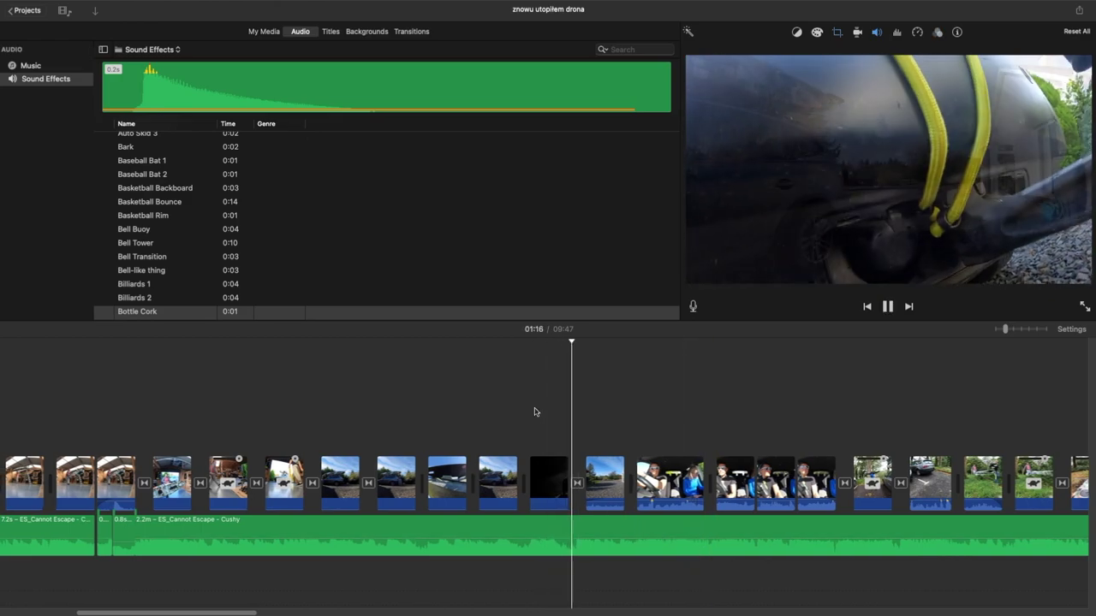
{"action": "key", "text": "space"}
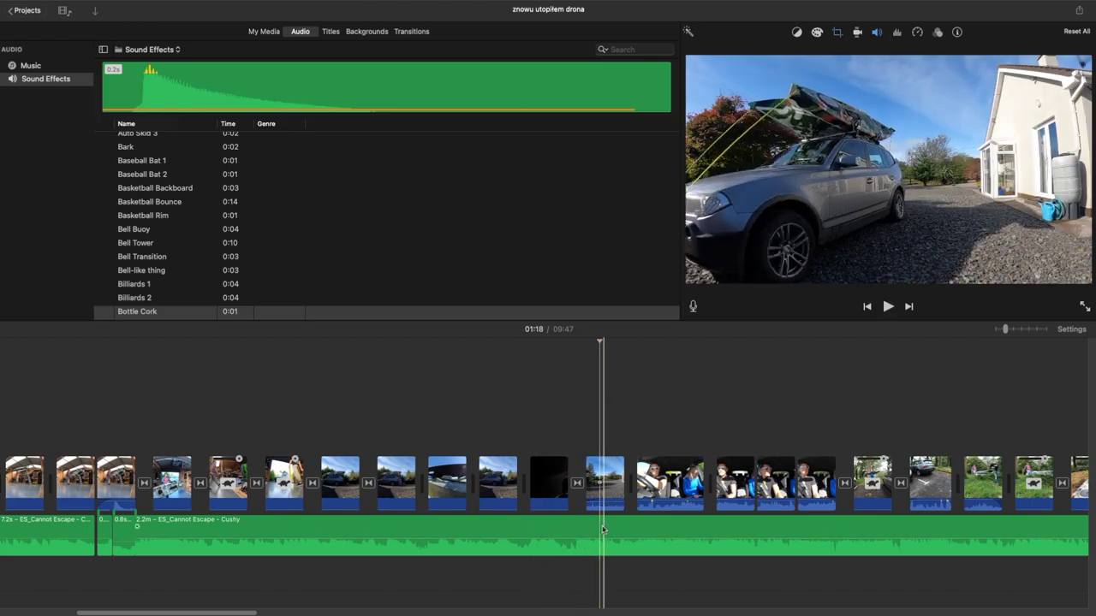
Step: Split the long music section at 01:17, where the driveway clip of the loaded car begins
{"action": "left_click", "coordinate": [561, 530]}
{"action": "key", "text": "space"}
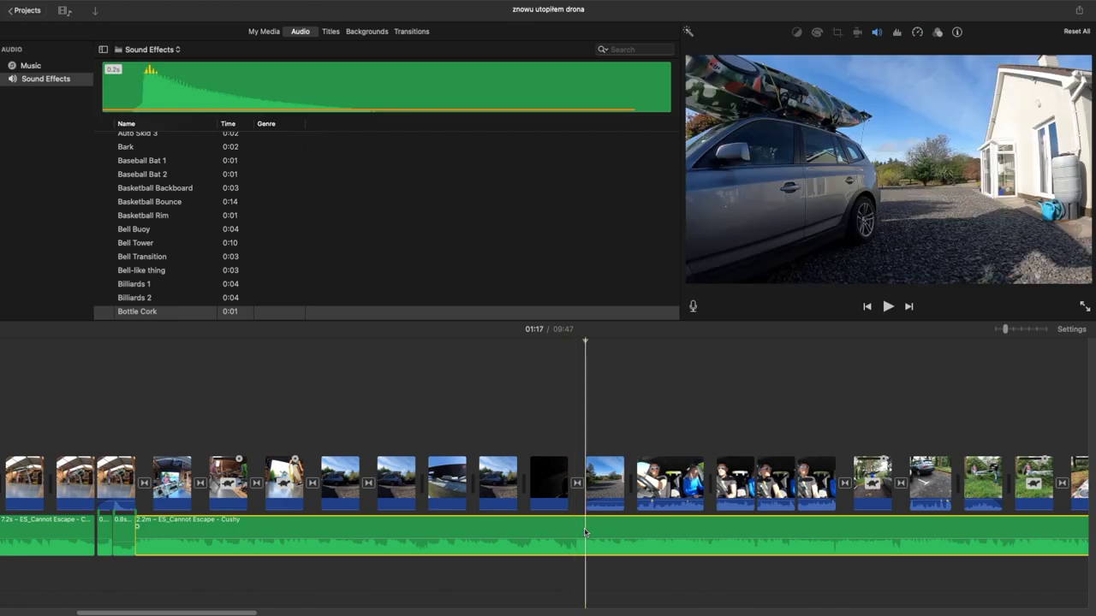
{"action": "key", "text": "super+b"}
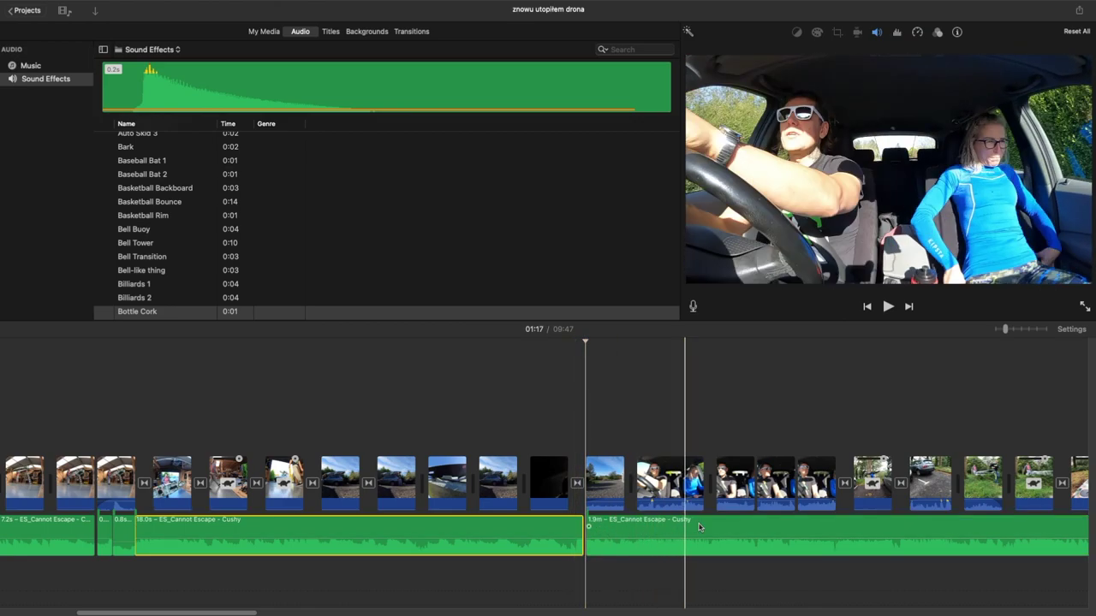
Step: Try splitting the music at 01:55, at the end of the car-interior clips, and undo that split
{"action": "left_click", "coordinate": [838, 526]}
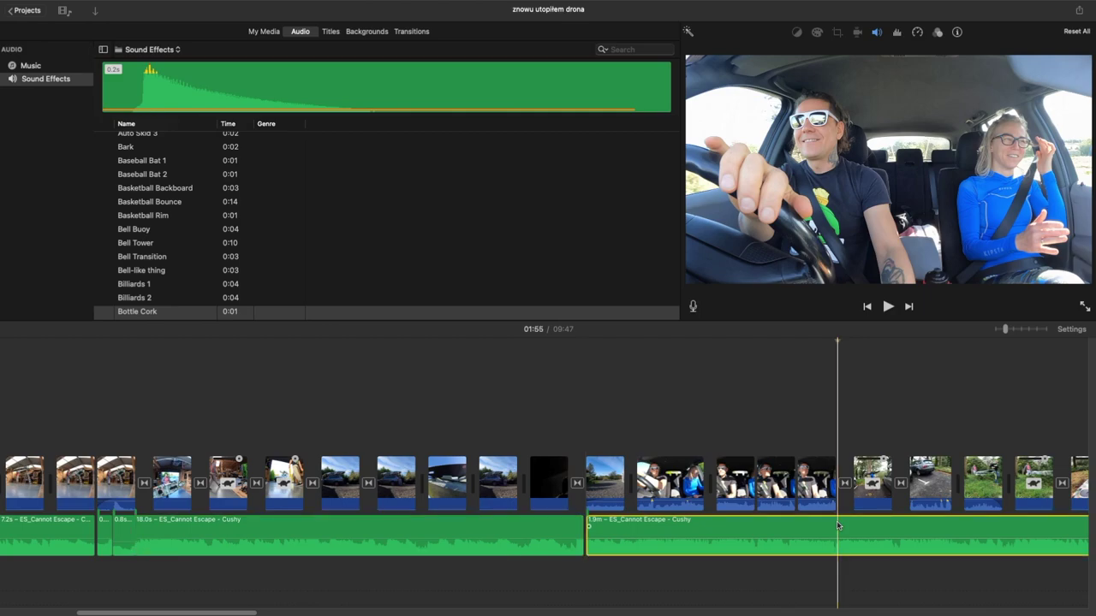
{"action": "key", "text": "super+b"}
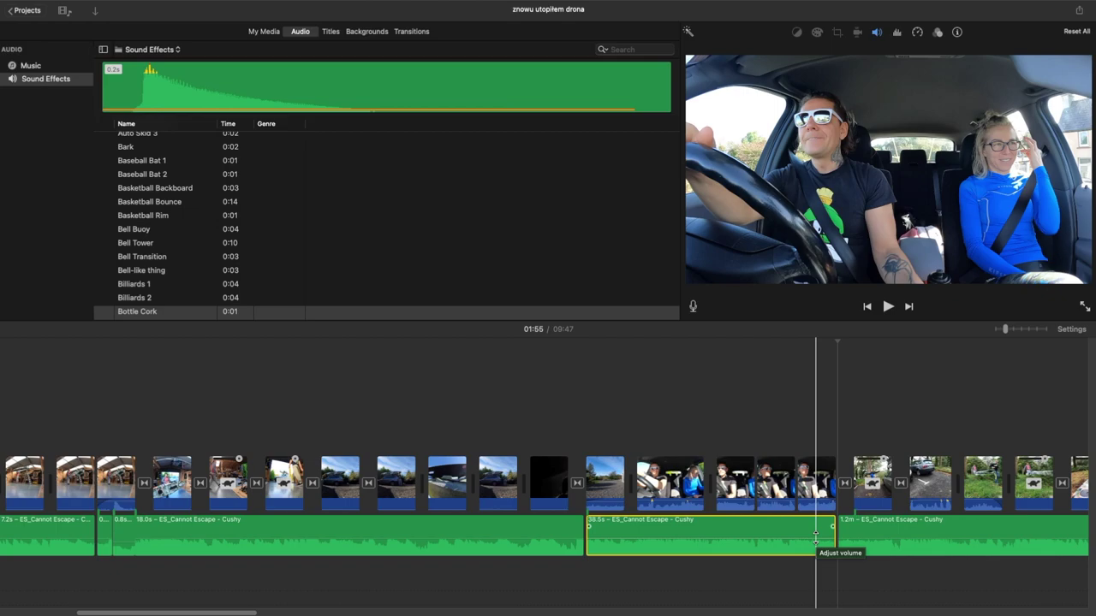
{"action": "key", "text": "super+z"}
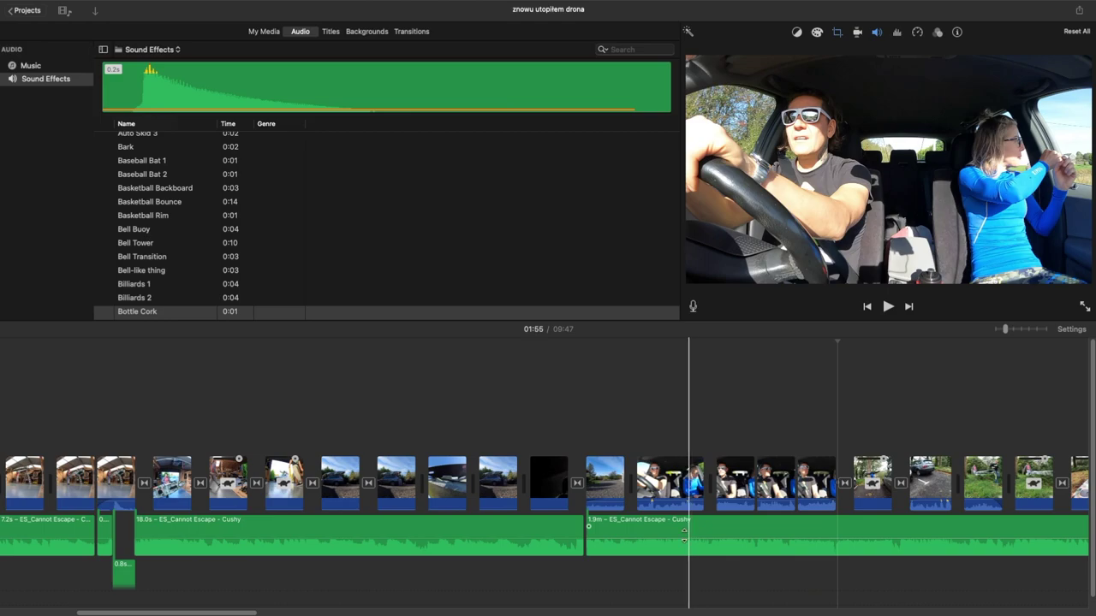
Step: Split the music at 01:20, where the car-interior clips begin, and lower the volume of the short driveway piece
{"action": "left_click", "coordinate": [639, 536]}
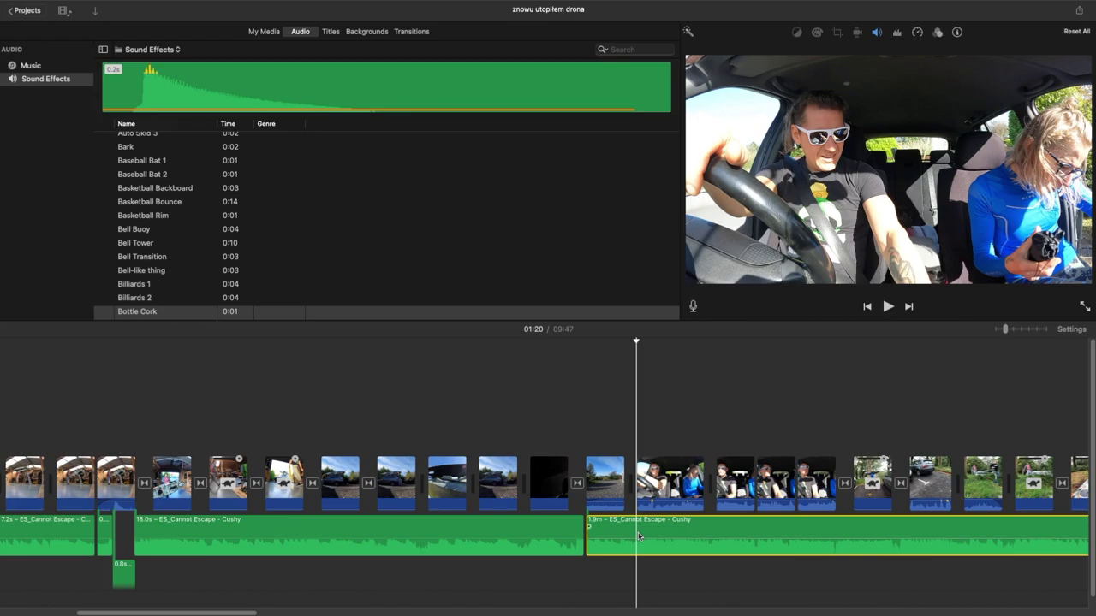
{"action": "key", "text": "super+b"}
{"action": "left_click_drag", "start_coordinate": [611, 525], "coordinate": [611, 536]}
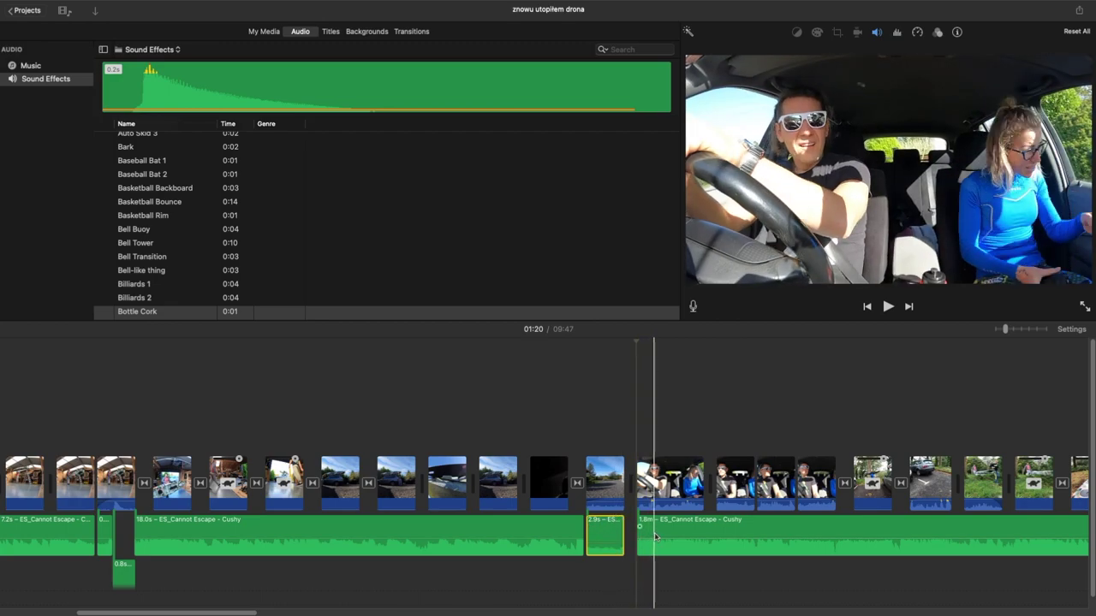
Step: Move the long remaining music section to start after the car-interior clips, and delete that section from the timeline
{"action": "left_click_drag", "start_coordinate": [657, 533], "coordinate": [870, 534]}
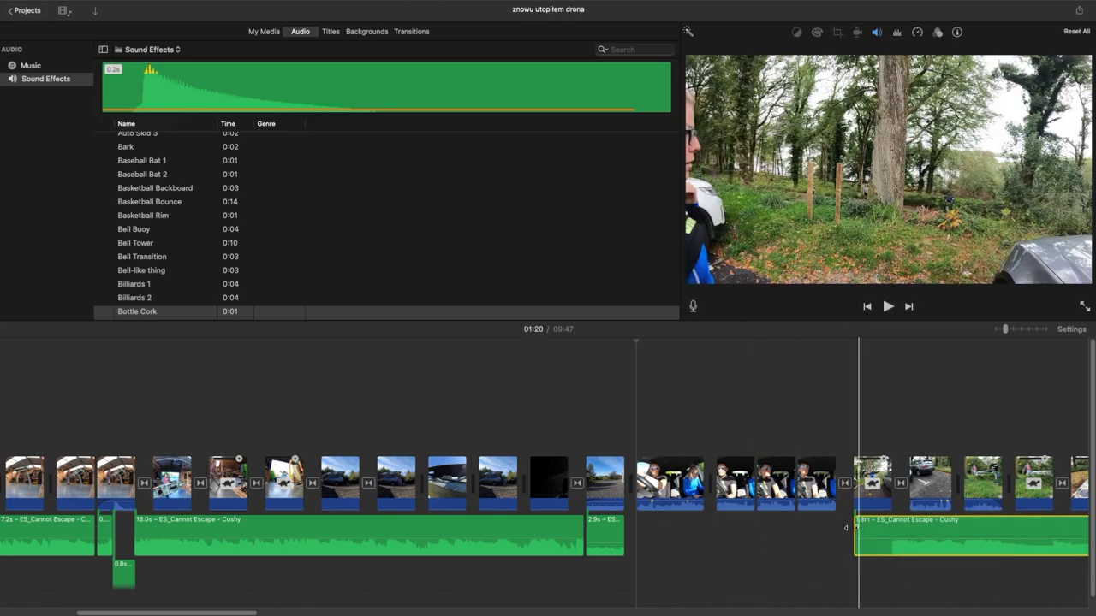
{"action": "scroll", "coordinate": [802, 530], "scroll_direction": "right", "scroll_amount": 10}
{"action": "scroll", "coordinate": [802, 530], "scroll_direction": "right", "scroll_amount": 15}
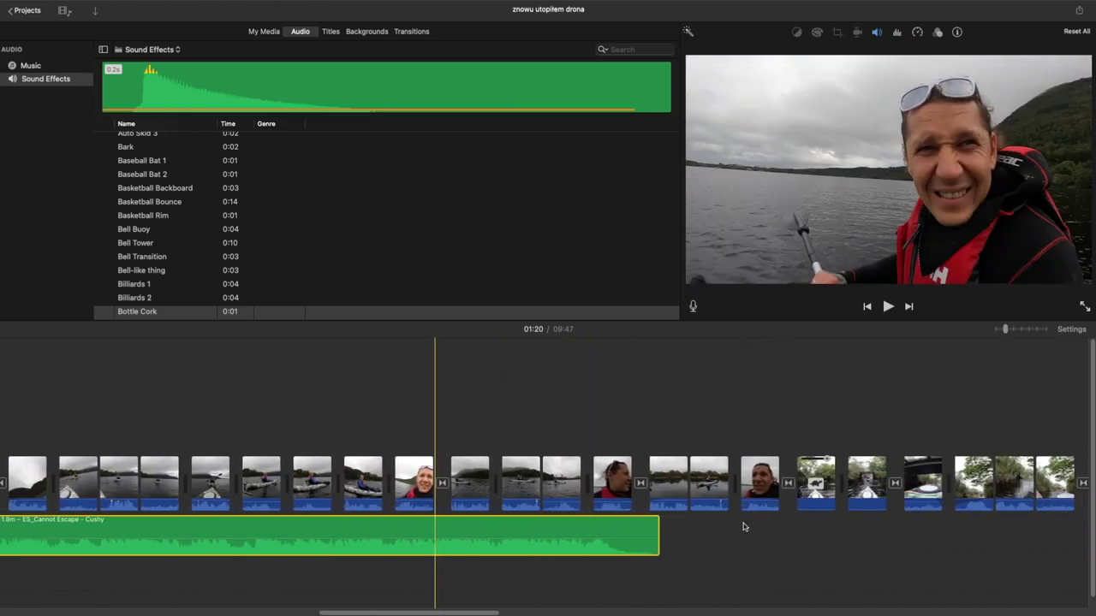
{"action": "scroll", "coordinate": [719, 525], "scroll_direction": "left", "scroll_amount": 10}
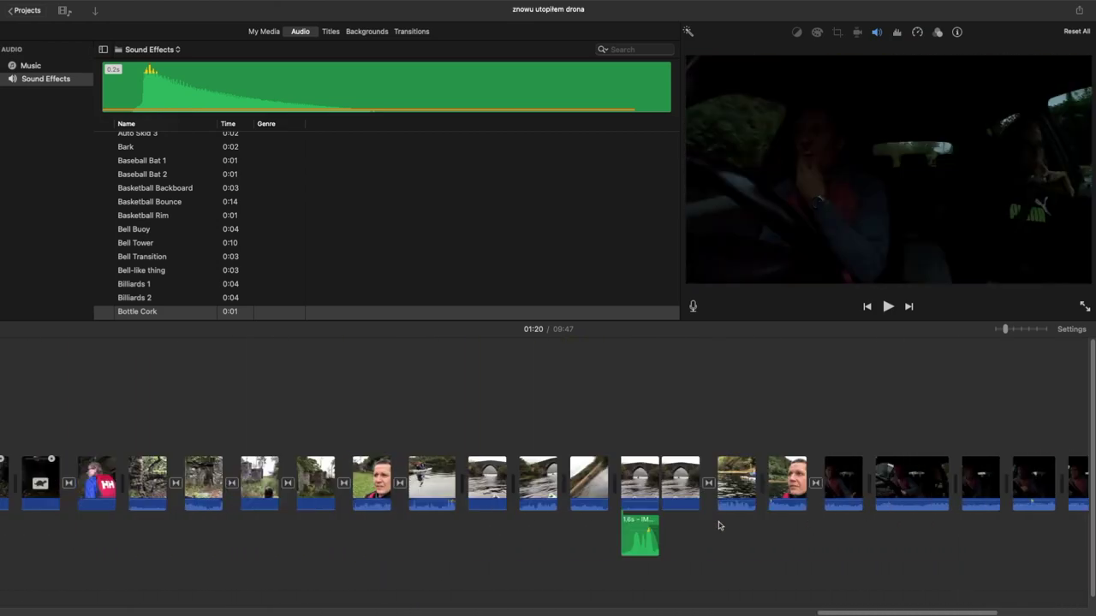
{"action": "scroll", "coordinate": [719, 525], "scroll_direction": "left", "scroll_amount": 20}
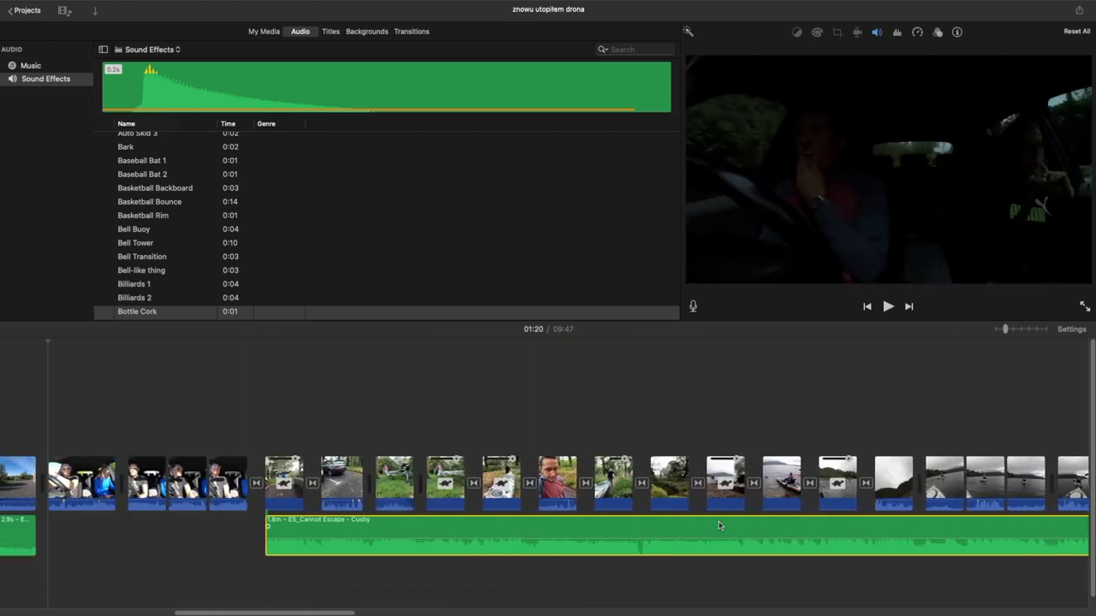
{"action": "scroll", "coordinate": [719, 526], "scroll_direction": "left", "scroll_amount": 3}
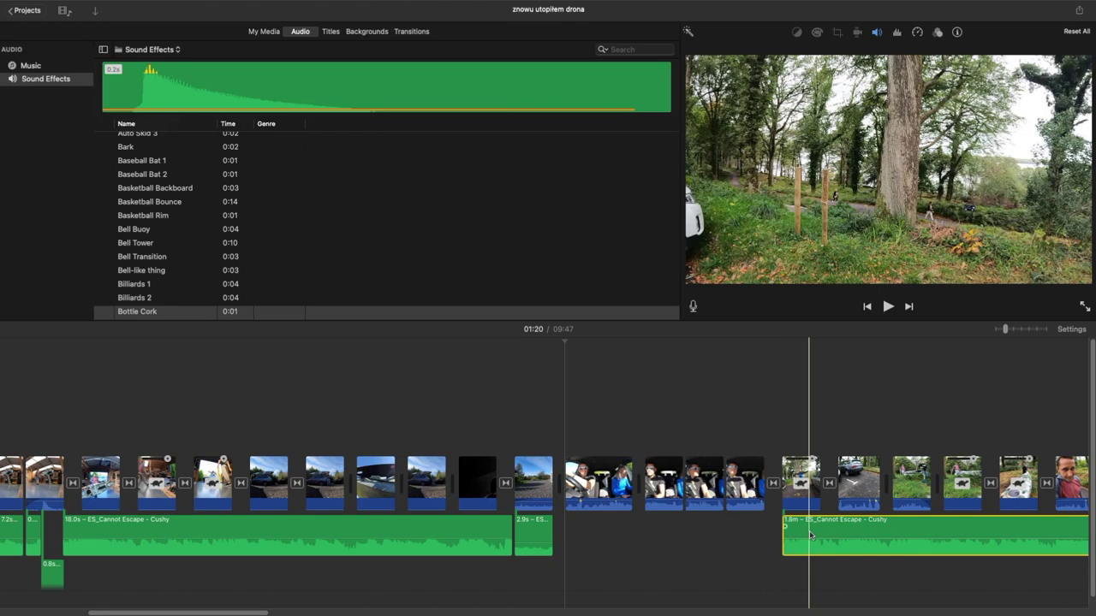
{"action": "right_click", "coordinate": [810, 535]}
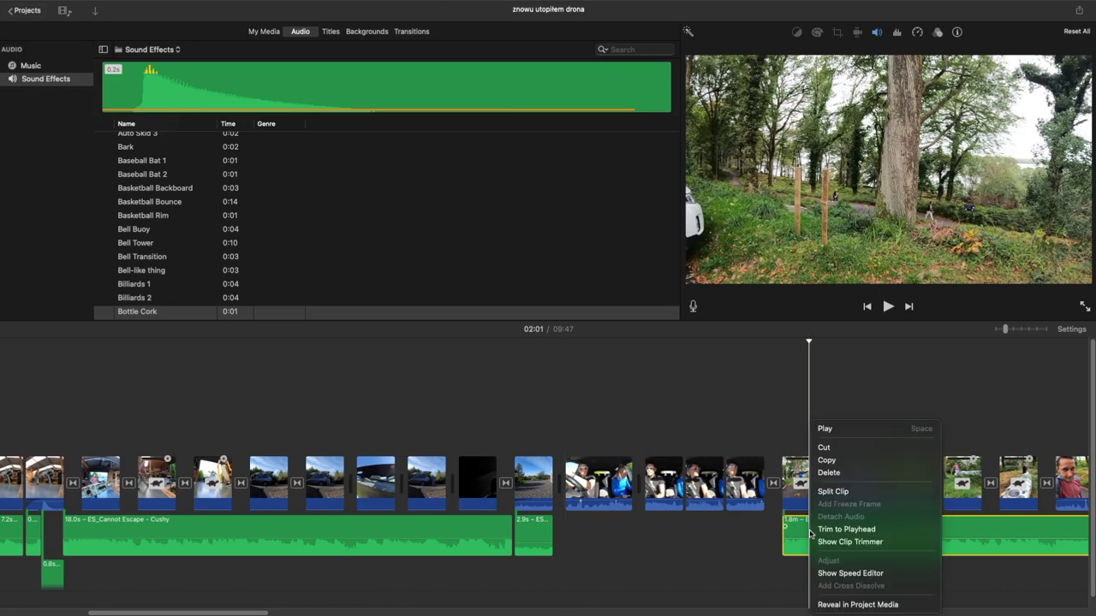
{"action": "left_click", "coordinate": [835, 470]}
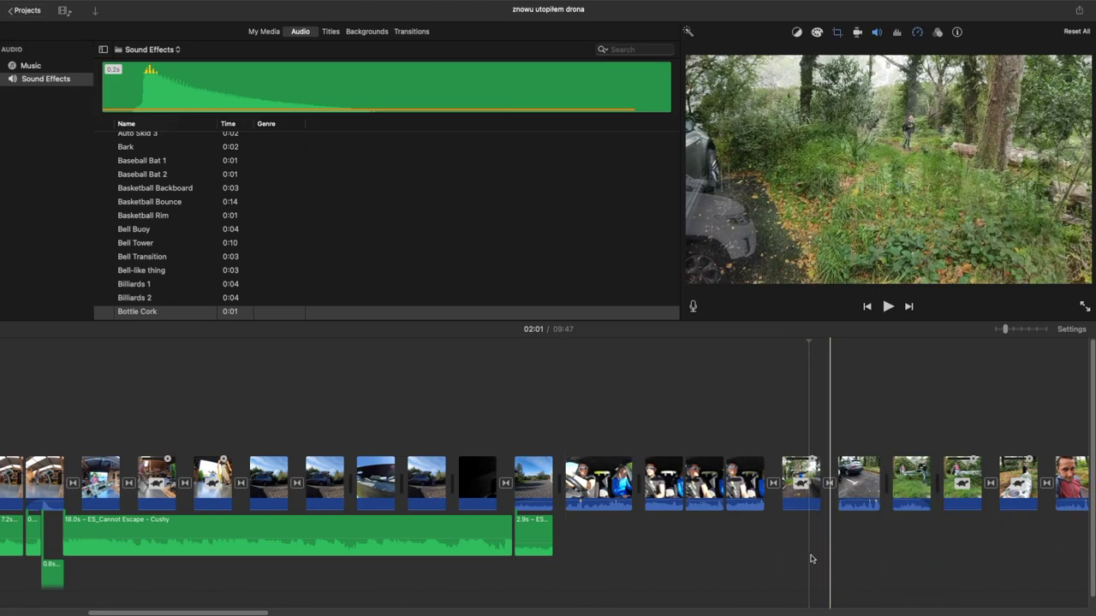
Step: Play back the transition from the strap clip to the driveway clip and split the music at 01:16
{"action": "key", "text": "space"}
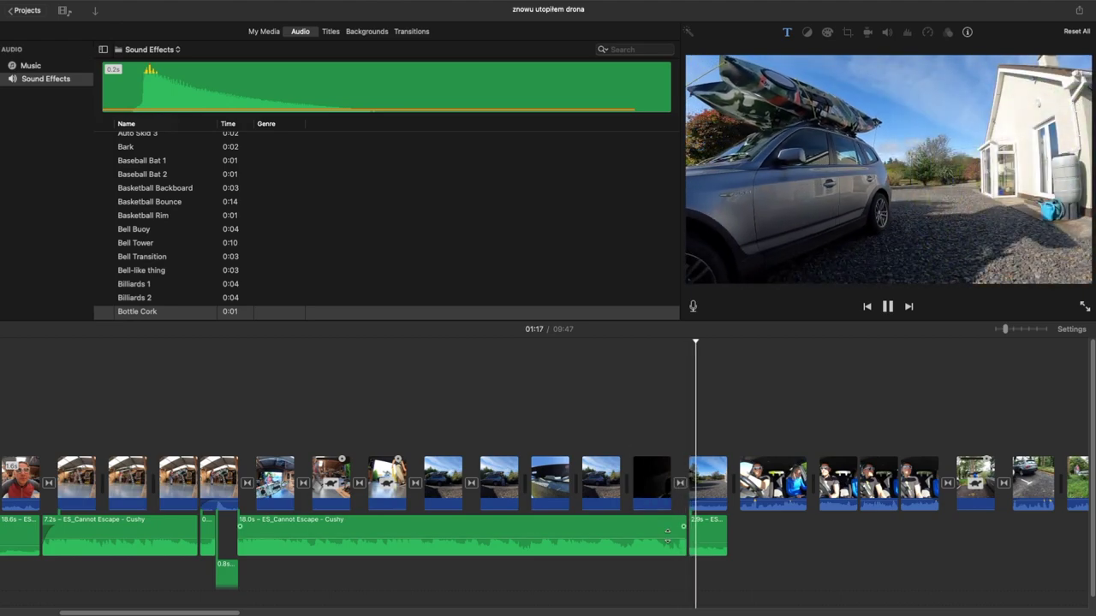
{"action": "left_click", "coordinate": [658, 431]}
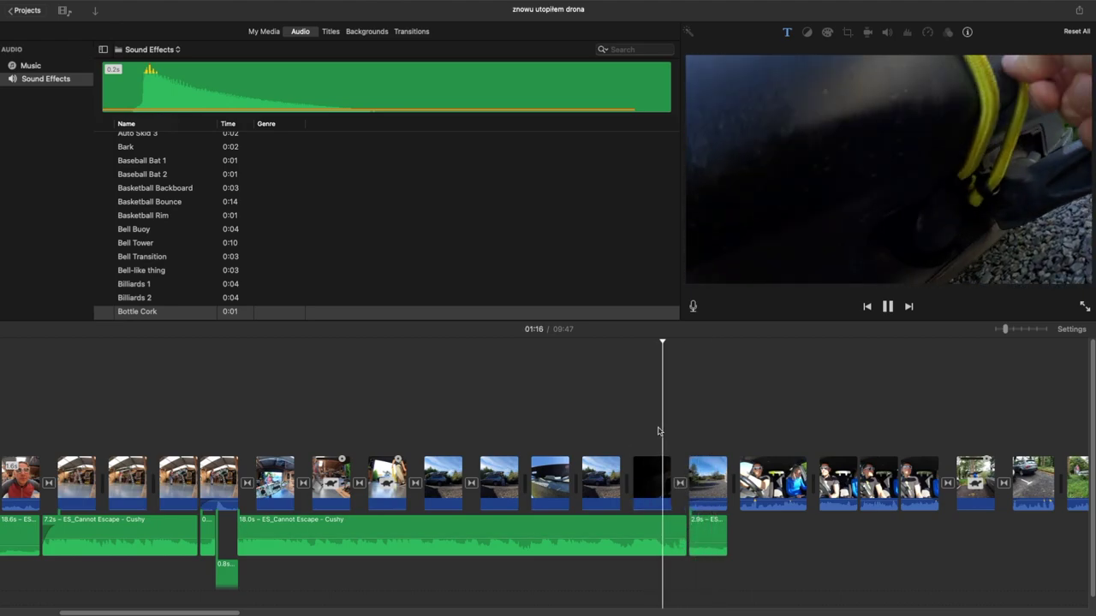
{"action": "key", "text": "space"}
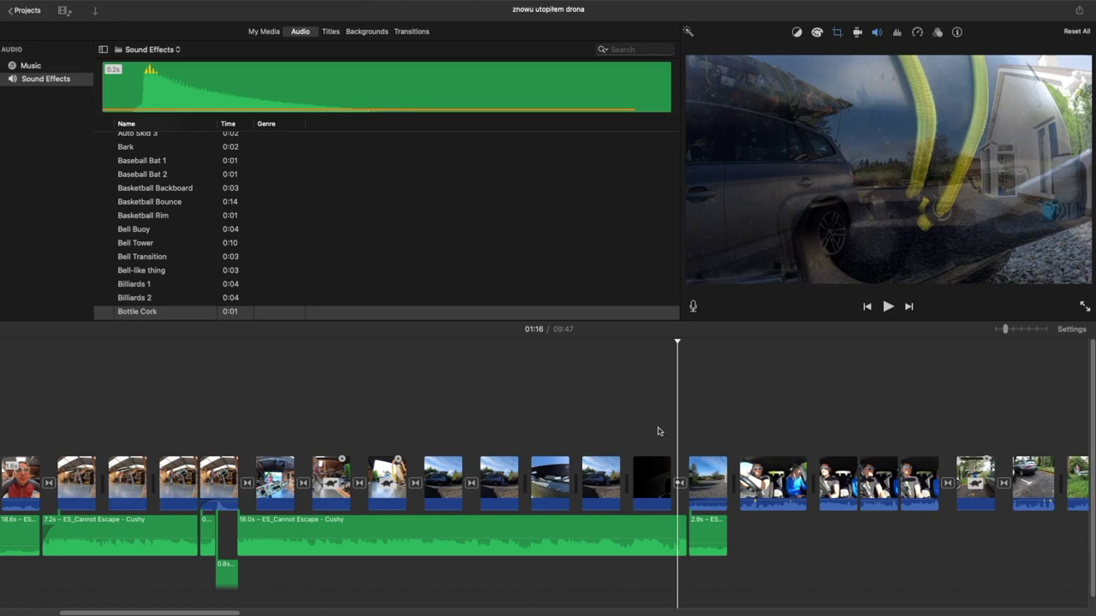
{"action": "left_click", "coordinate": [658, 431]}
{"action": "key", "text": "space"}
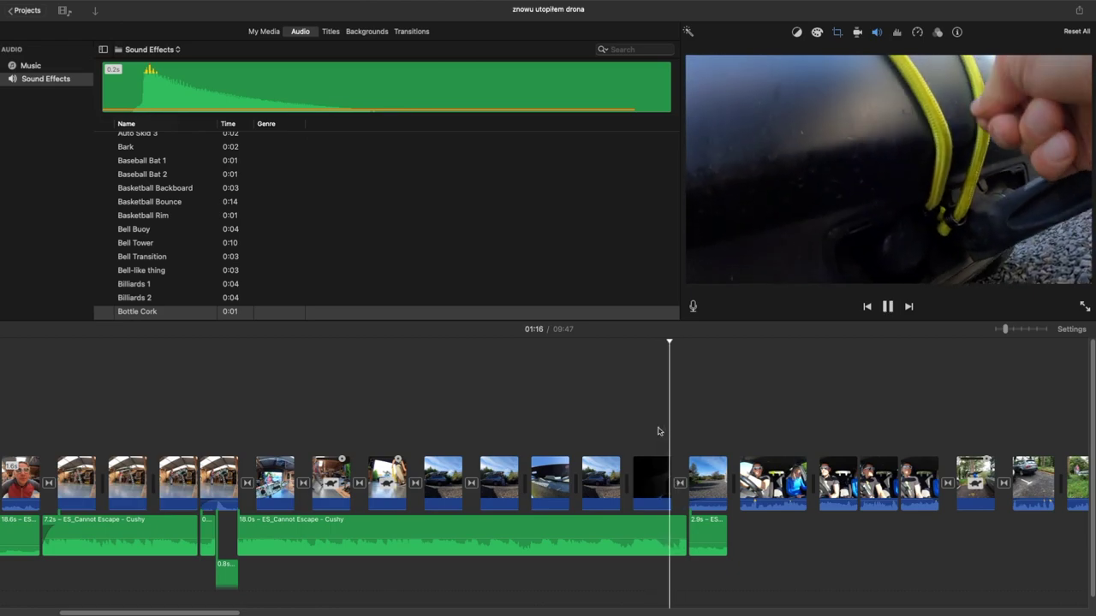
{"action": "key", "text": "space"}
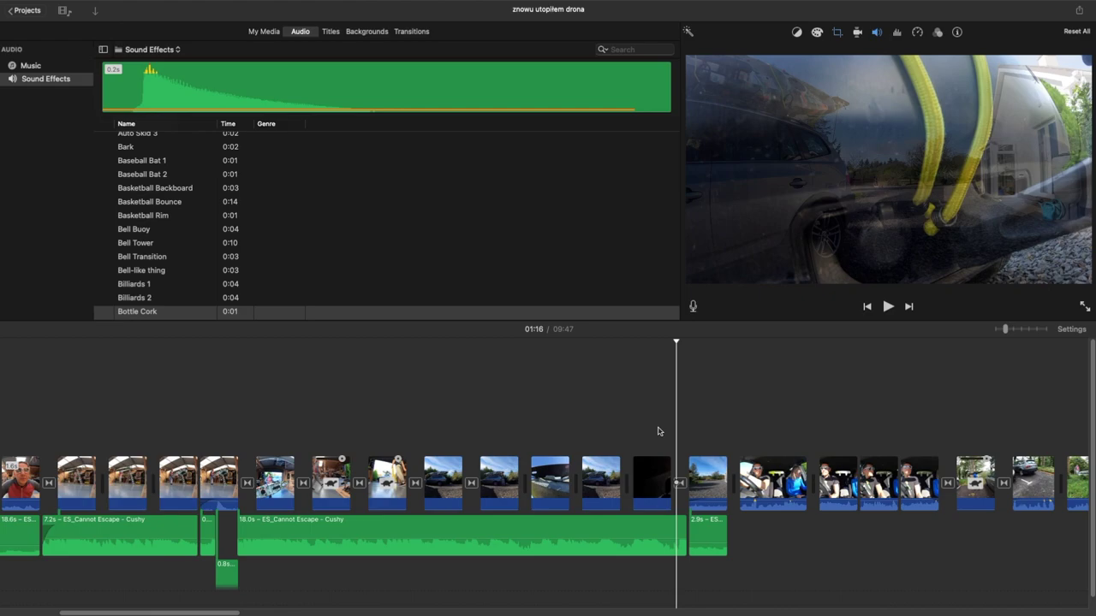
{"action": "left_click", "coordinate": [678, 545]}
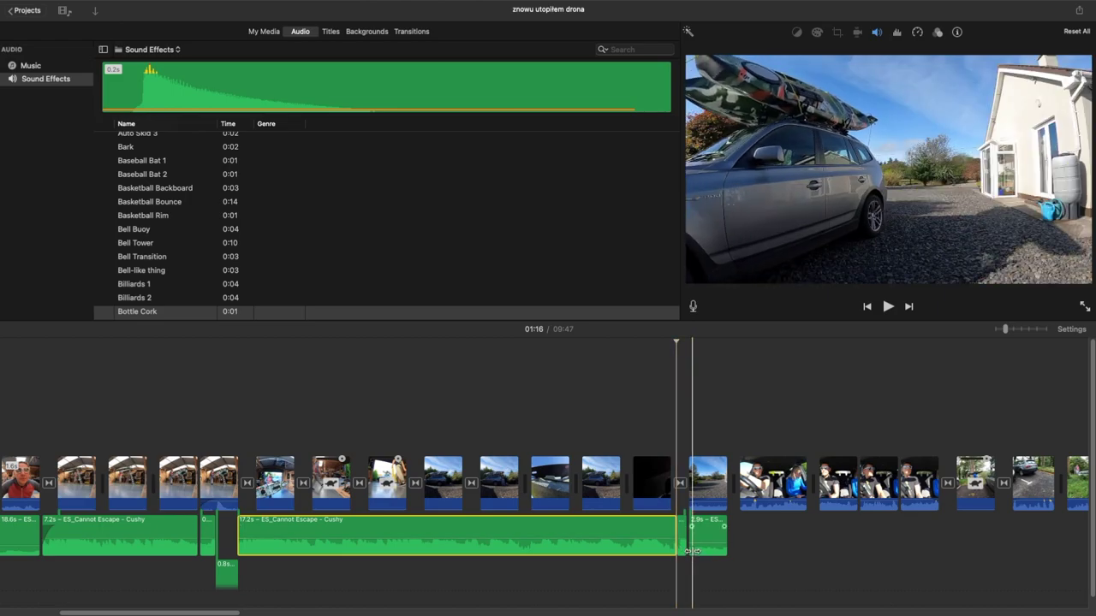
Step: Lower the volume of the short music pieces after 01:16, setting the driveway piece to 5%, and play back the transition
{"action": "left_click_drag", "start_coordinate": [676, 543], "coordinate": [682, 538]}
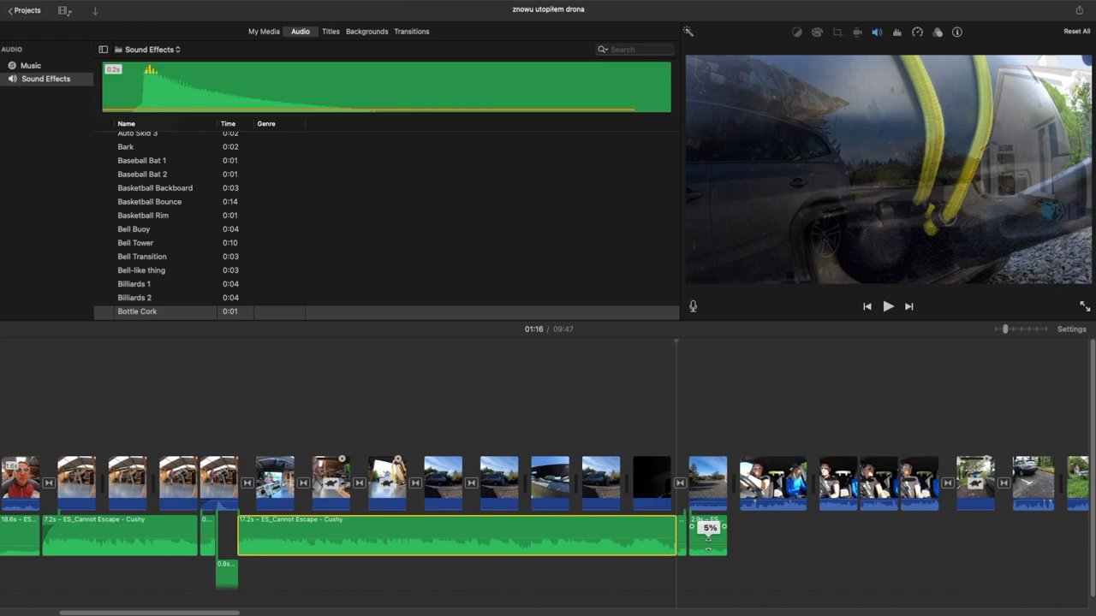
{"action": "left_click", "coordinate": [658, 435]}
{"action": "key", "text": "space"}
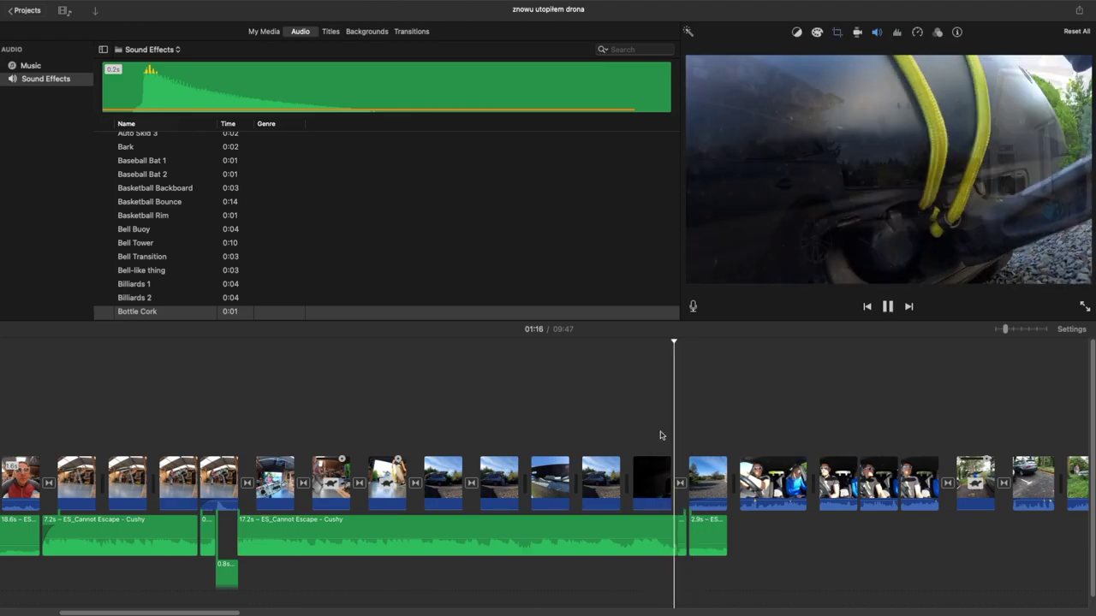
Step: Fade out the end of the music section that runs up to 01:16 and play back the transition into the driveway clip
{"action": "key", "text": "space"}
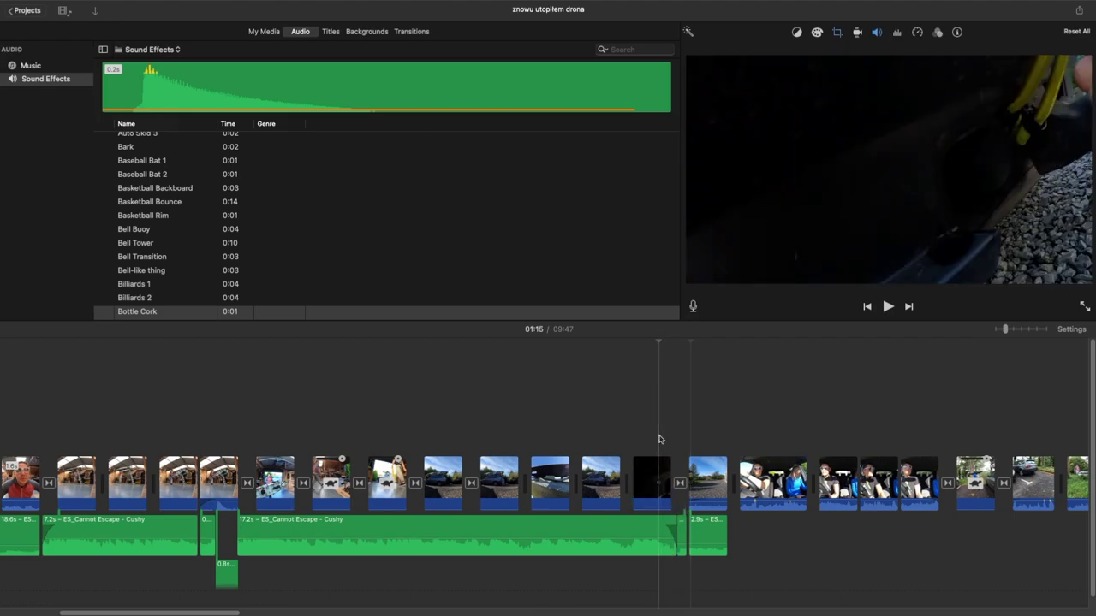
{"action": "key", "text": "space"}
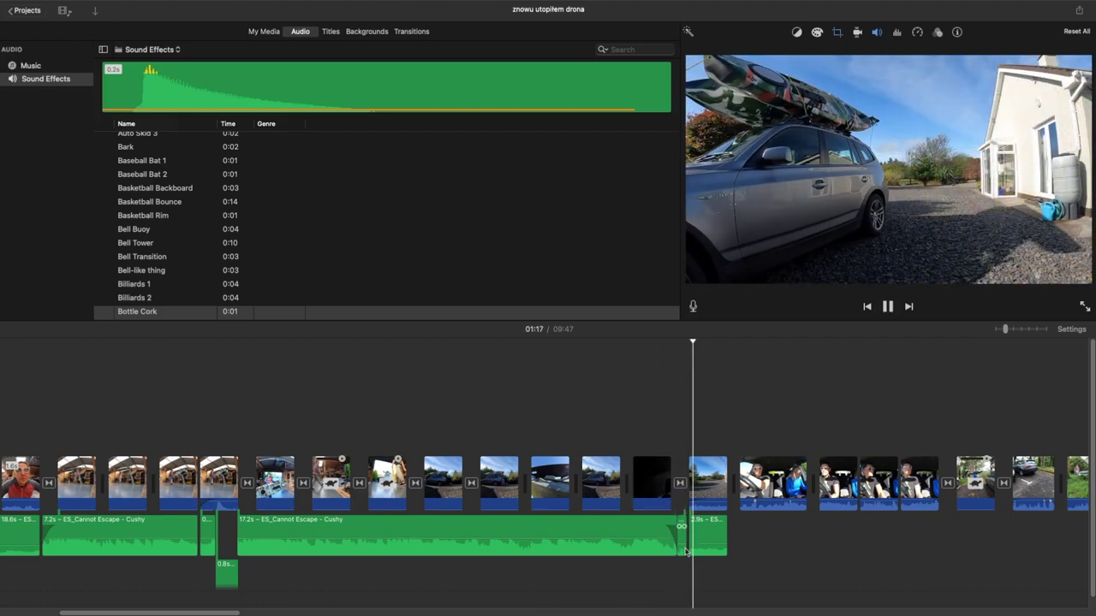
{"action": "key", "text": "space"}
Step: Delete the two short music pieces after 01:16 and play back the passage into the car-interior clips
{"action": "right_click", "coordinate": [702, 535]}
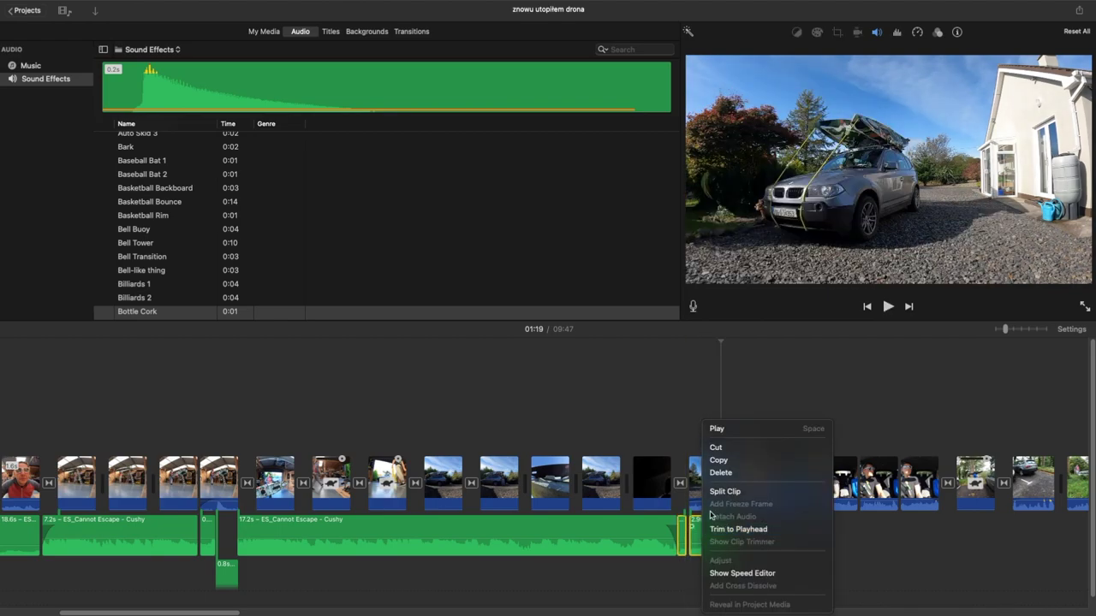
{"action": "left_click", "coordinate": [717, 472]}
{"action": "key", "text": "space"}
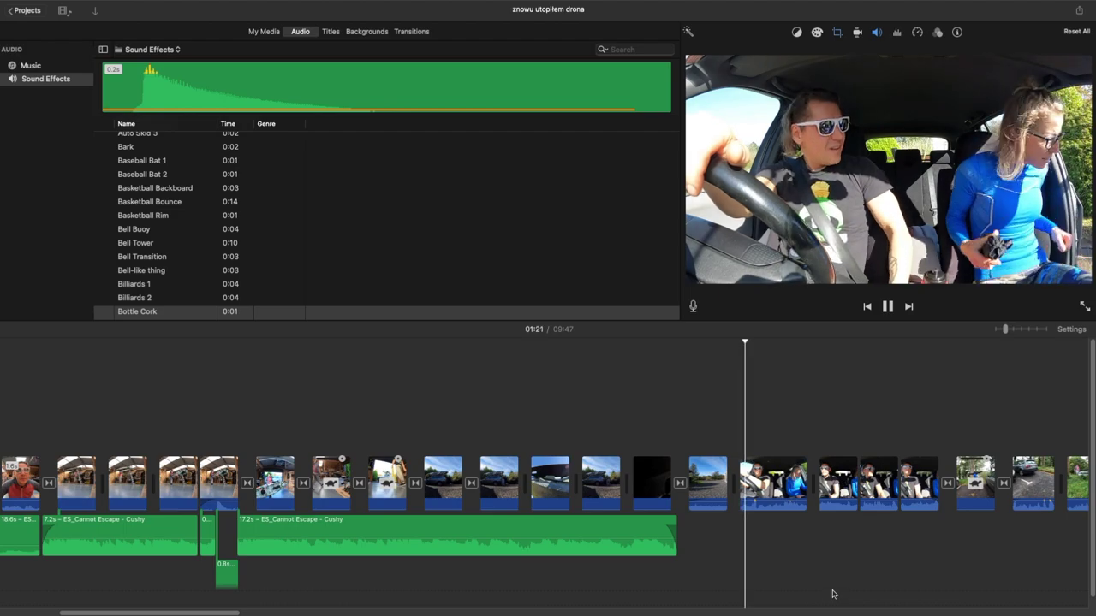
{"action": "key", "text": "space"}
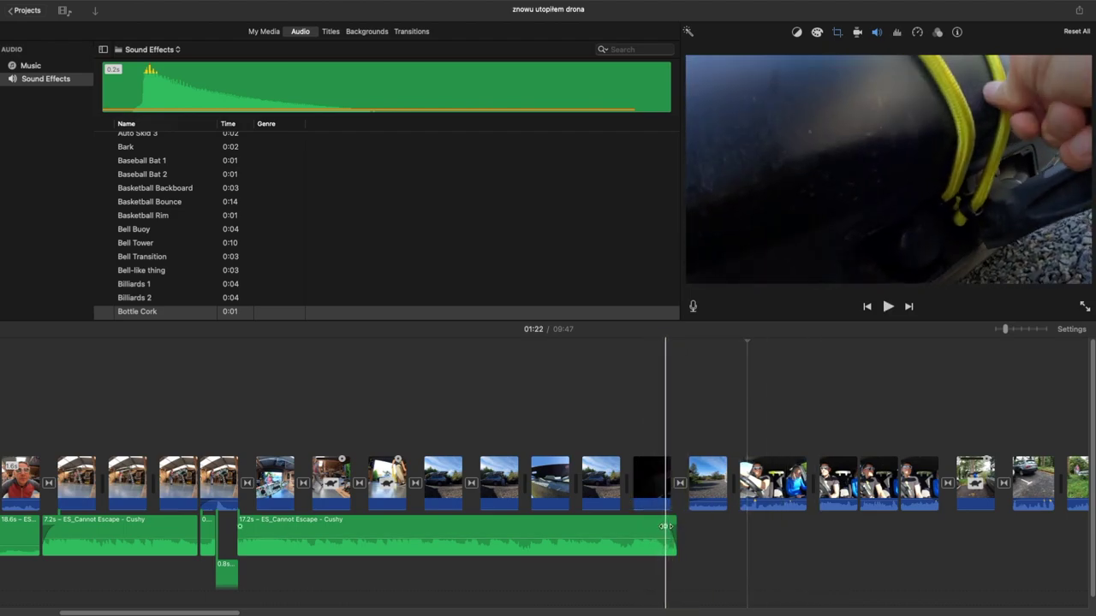
Step: Play back the end of the music into the driveway clip and look over the clips that follow the car-interior section
{"action": "key", "text": "space"}
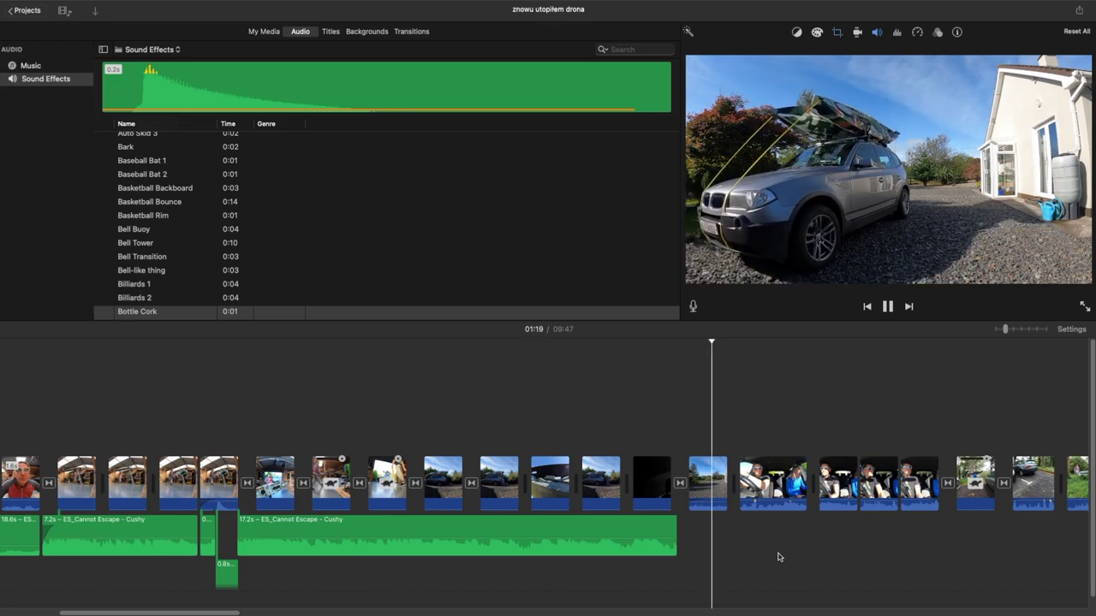
{"action": "key", "text": "space"}
{"action": "scroll", "coordinate": [779, 557], "scroll_direction": "right", "scroll_amount": 2}
{"action": "scroll", "coordinate": [779, 558], "scroll_direction": "right", "scroll_amount": 8}
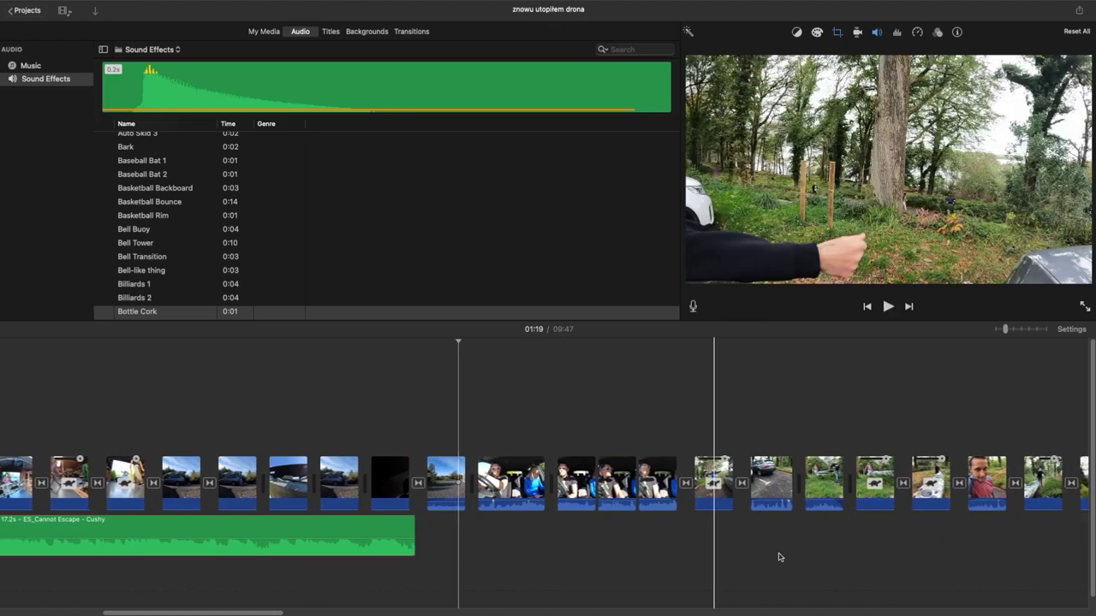
{"action": "scroll", "coordinate": [777, 556], "scroll_direction": "right", "scroll_amount": 5}
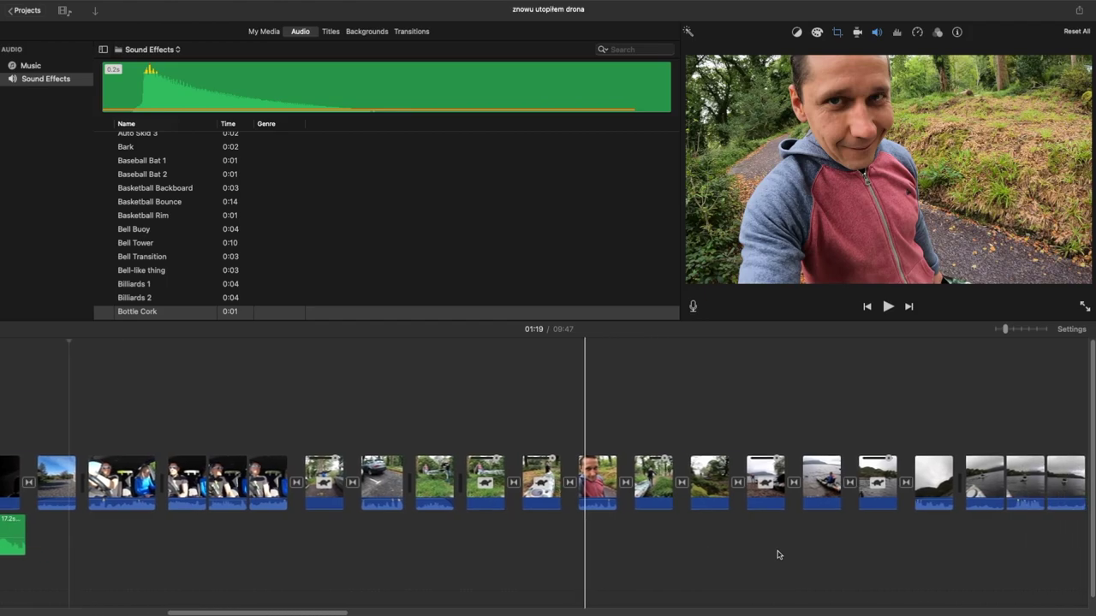
Step: Switch to the Epidemic Sound playlist ucz się 7 in Safari and preview its tracks, from Elimination Round through Money Line
{"action": "mouse_move", "coordinate": [291, 613]}
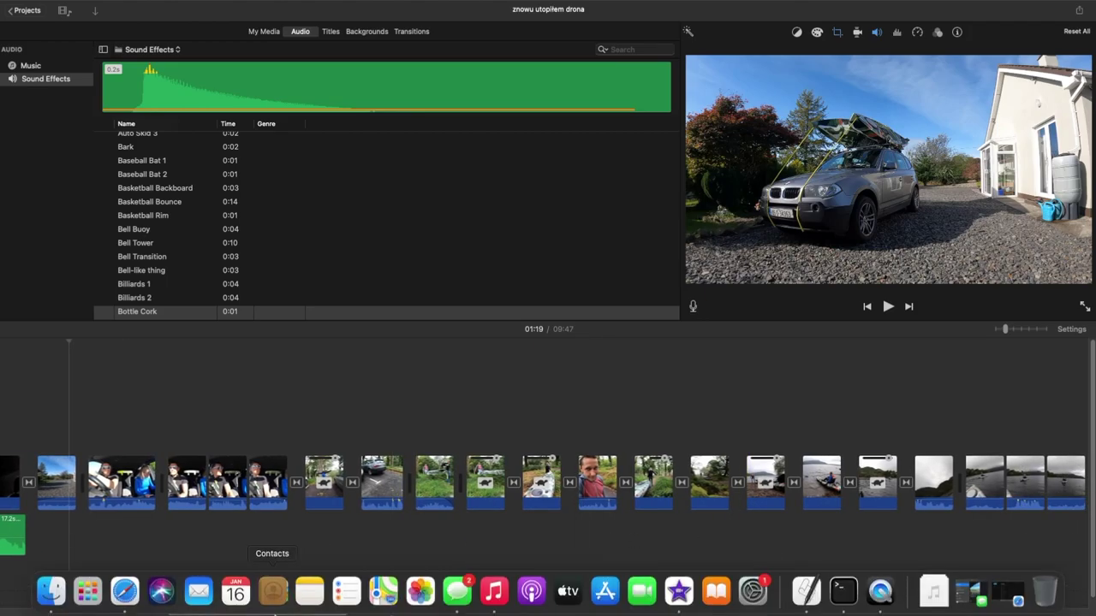
{"action": "left_click", "coordinate": [126, 597]}
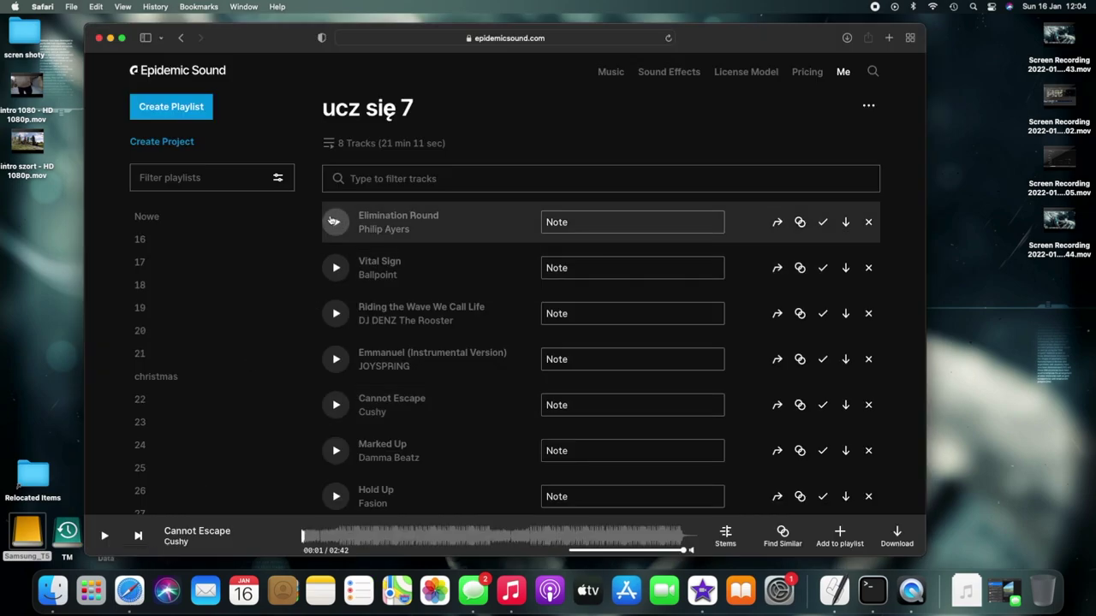
{"action": "left_click", "coordinate": [336, 223]}
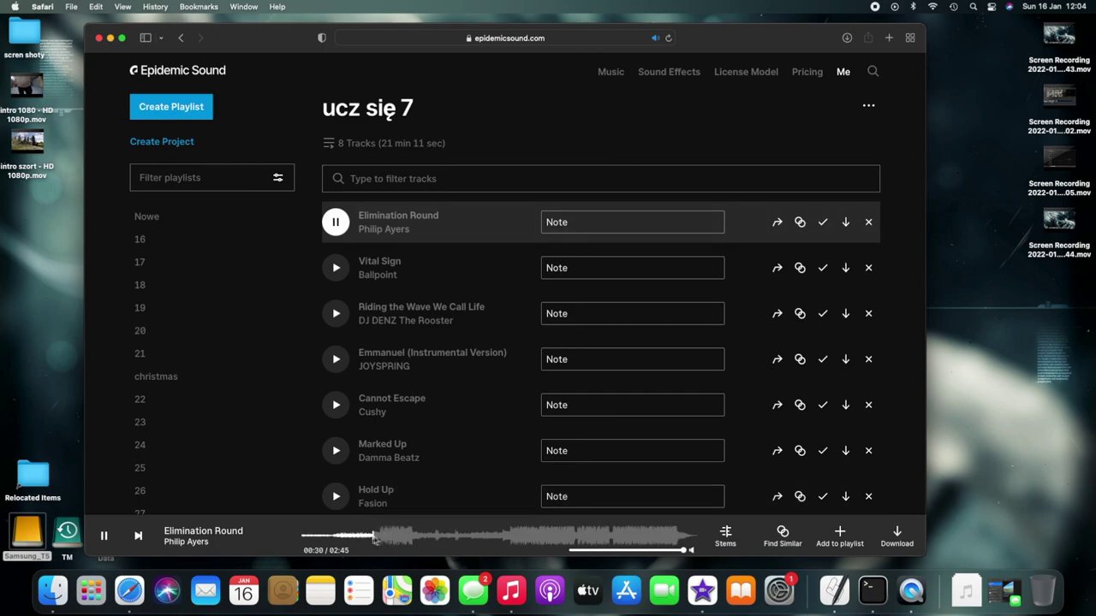
{"action": "key", "text": "XF86AudioNext"}
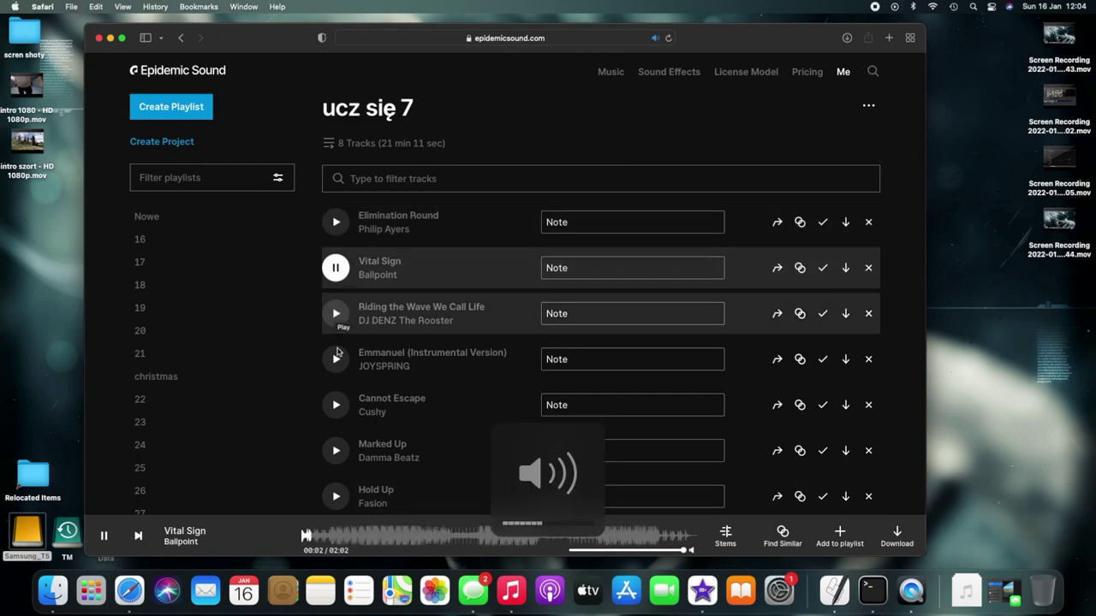
{"action": "key", "text": "XF86AudioNext"}
{"action": "left_click", "coordinate": [355, 540]}
{"action": "key", "text": "XF86AudioNext"}
{"action": "key", "text": "XF86AudioNext"}
{"action": "key", "text": "XF86AudioNext"}
{"action": "left_click", "coordinate": [357, 539]}
{"action": "key", "text": "XF86AudioNext"}
{"action": "scroll", "coordinate": [445, 480], "scroll_direction": "down", "scroll_amount": 2}
{"action": "key", "text": "XF86AudioNext"}
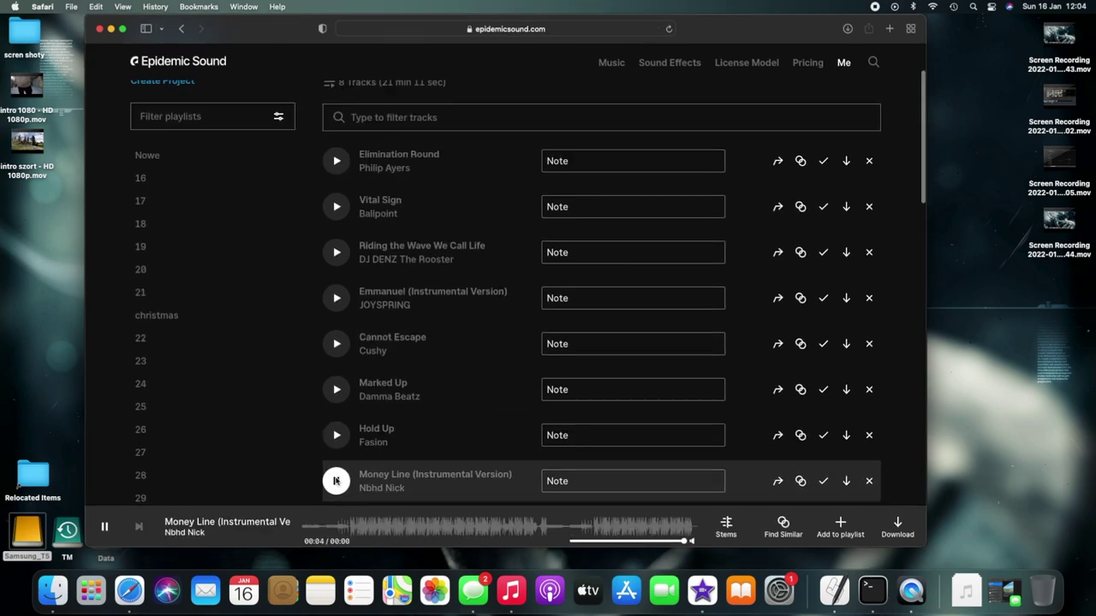
Step: Return to the track Riding the Wave We Call Life and preview it from about 00:13
{"action": "key", "text": "XF86AudioPrev"}
{"action": "key", "text": "XF86AudioPrev"}
{"action": "key", "text": "XF86AudioPrev"}
{"action": "key", "text": "XF86AudioPrev"}
{"action": "key", "text": "XF86AudioPrev"}
{"action": "left_click", "coordinate": [327, 532]}
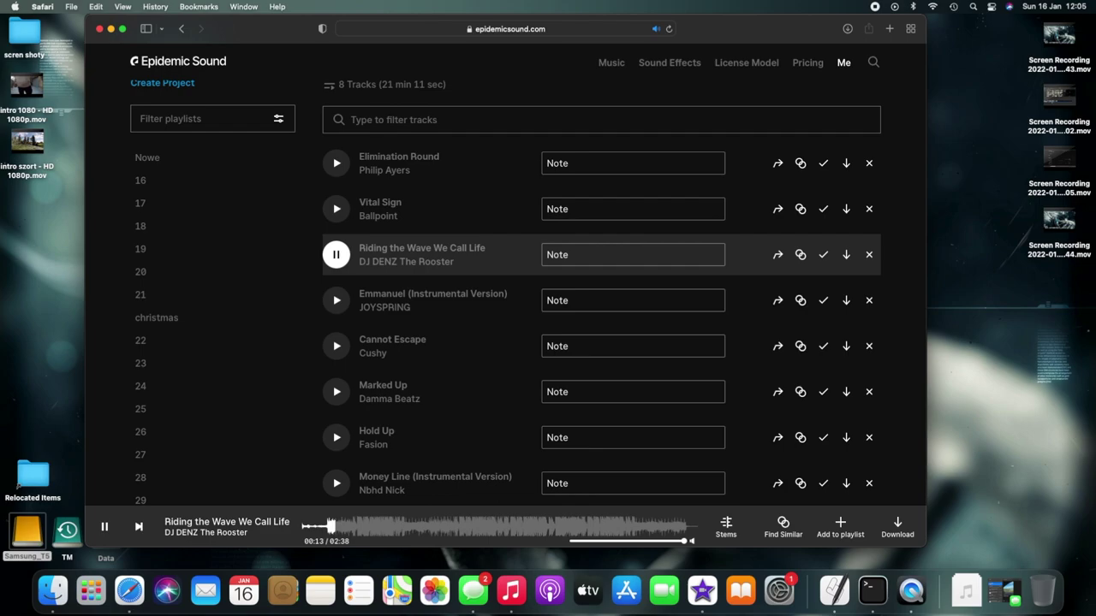
{"action": "key", "text": "XF86AudioPlay"}
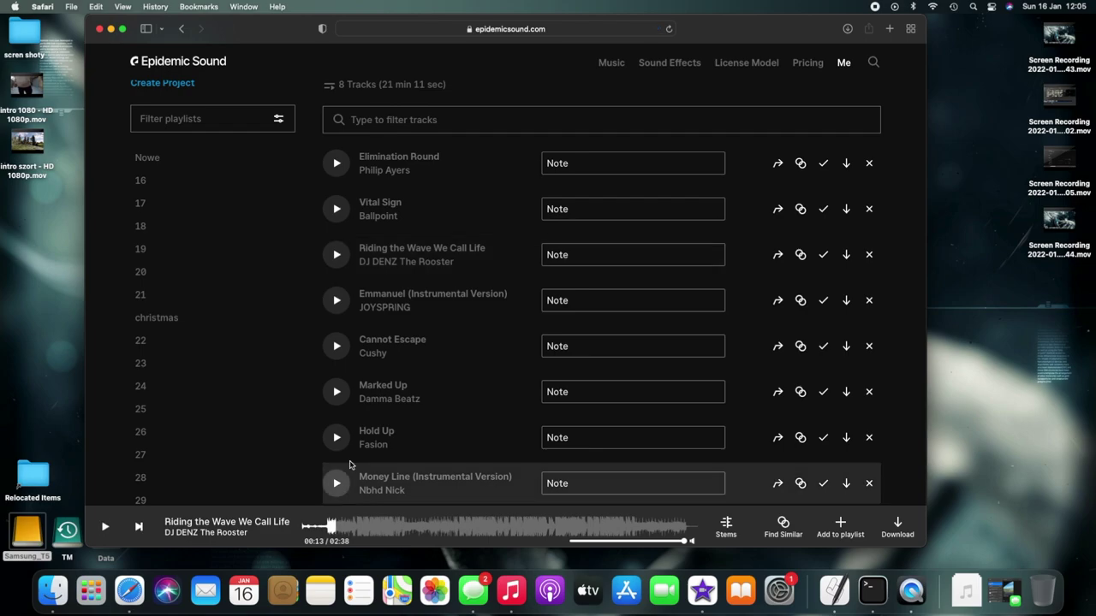
Step: Download the track Riding the Wave We Call Life and minimise the browser window
{"action": "left_click", "coordinate": [845, 255]}
{"action": "left_click", "coordinate": [655, 363]}
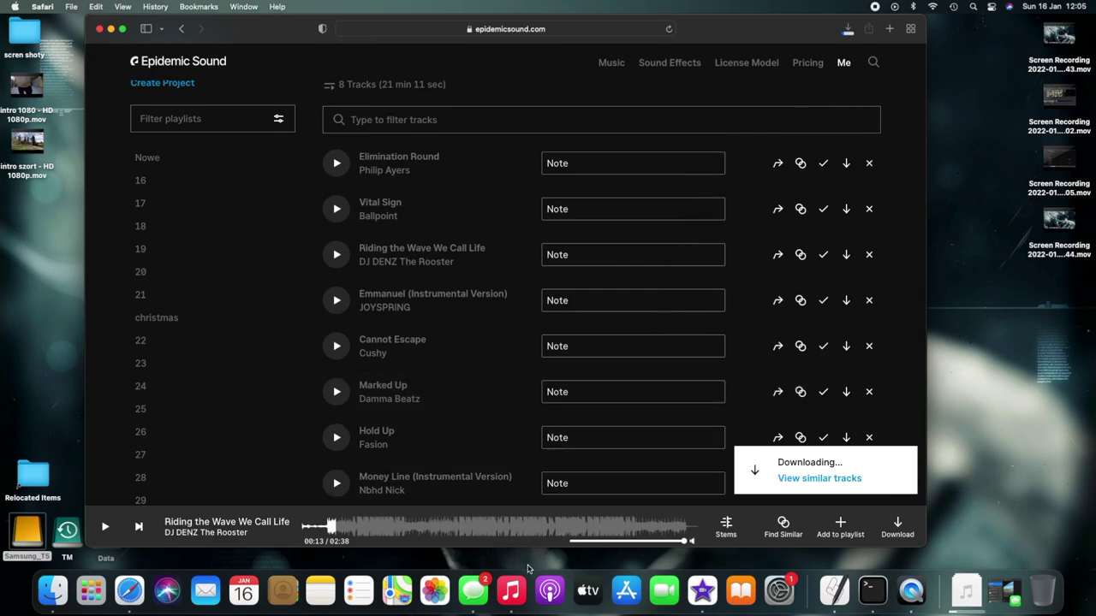
{"action": "left_click", "coordinate": [111, 29]}
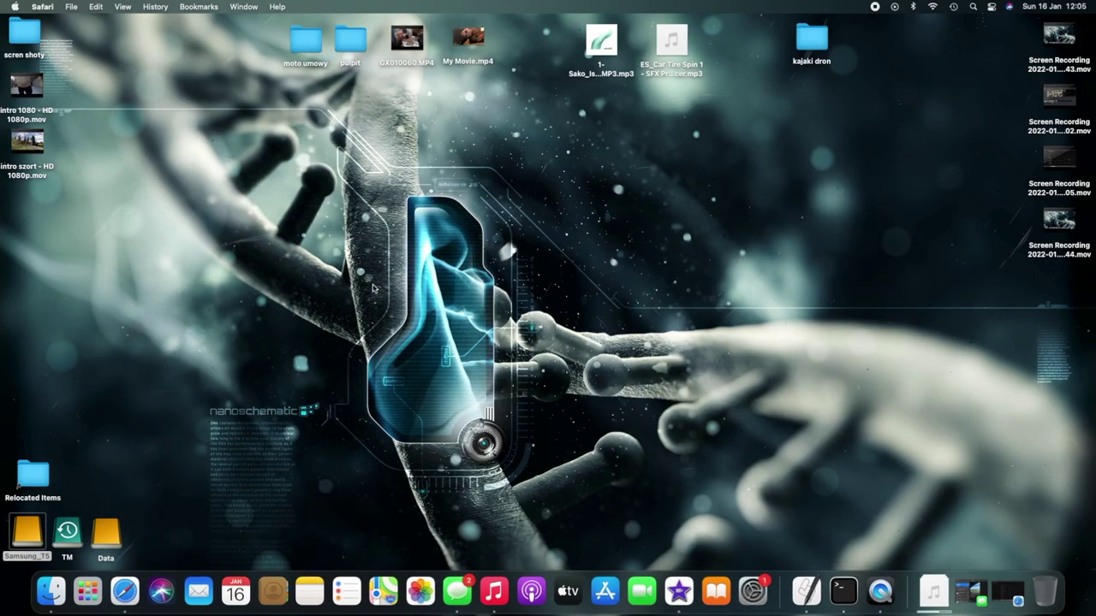
Step: Switch to iMovie, add ES_Riding the Wave We Call Life below the first parking-lot clip after the car interior, and lower its volume to 28%
{"action": "left_click", "coordinate": [678, 591]}
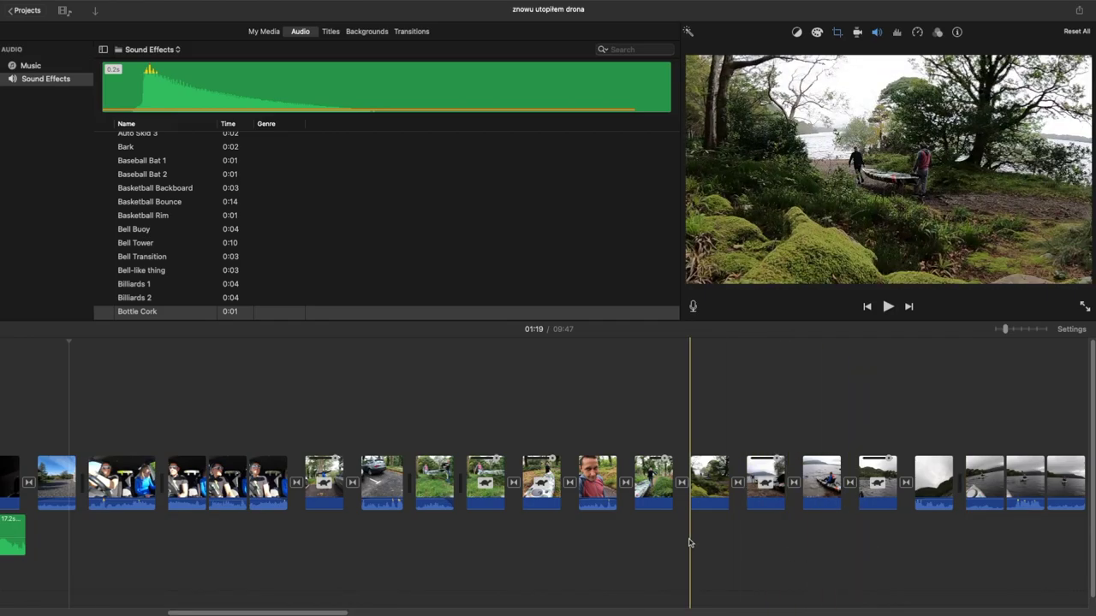
{"action": "scroll", "coordinate": [690, 542], "scroll_direction": "left", "scroll_amount": 5}
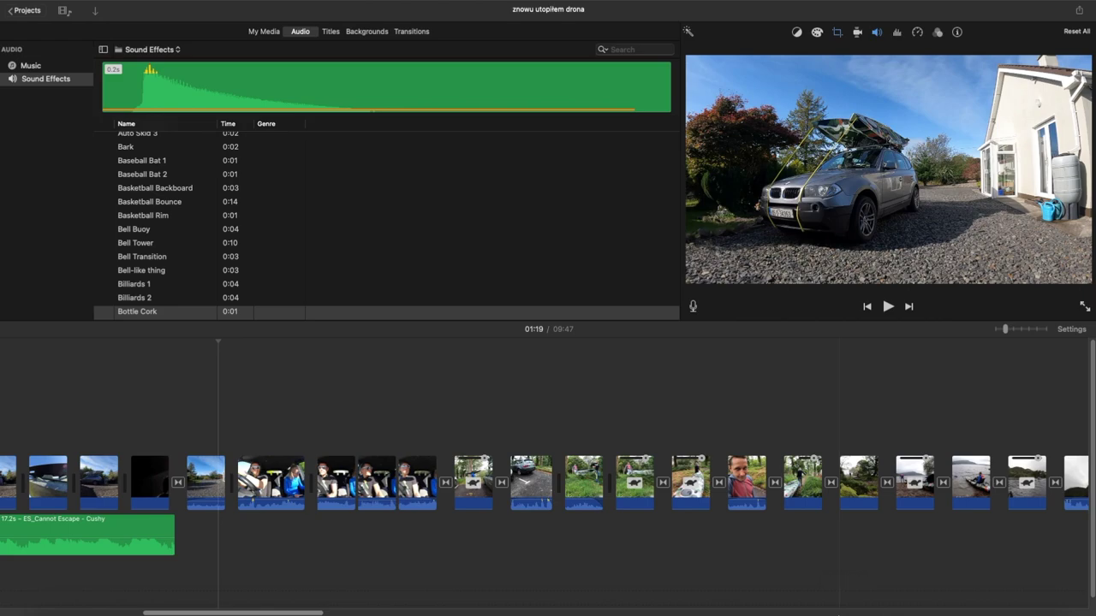
{"action": "mouse_move", "coordinate": [843, 599]}
{"action": "left_click", "coordinate": [931, 599]}
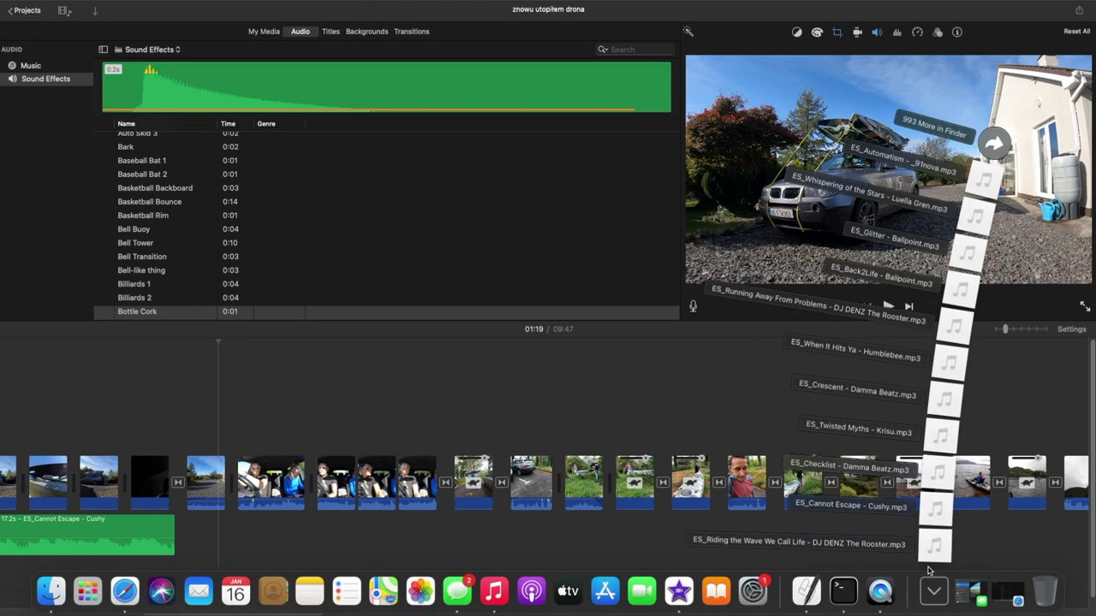
{"action": "left_click_drag", "start_coordinate": [935, 549], "coordinate": [462, 548]}
{"action": "left_click", "coordinate": [454, 539]}
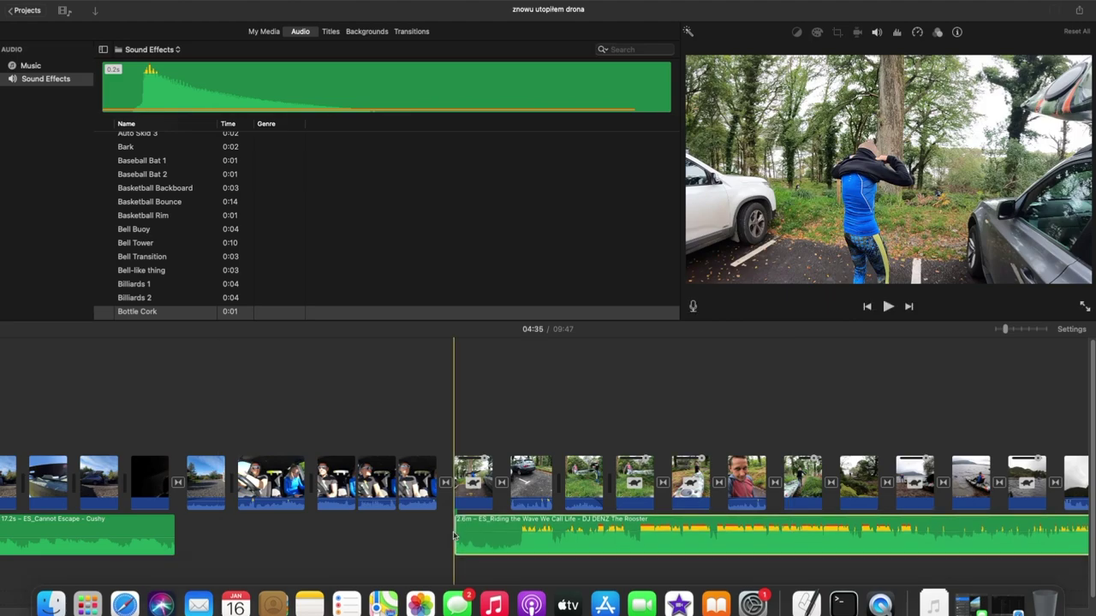
{"action": "left_click_drag", "start_coordinate": [514, 531], "coordinate": [517, 540]}
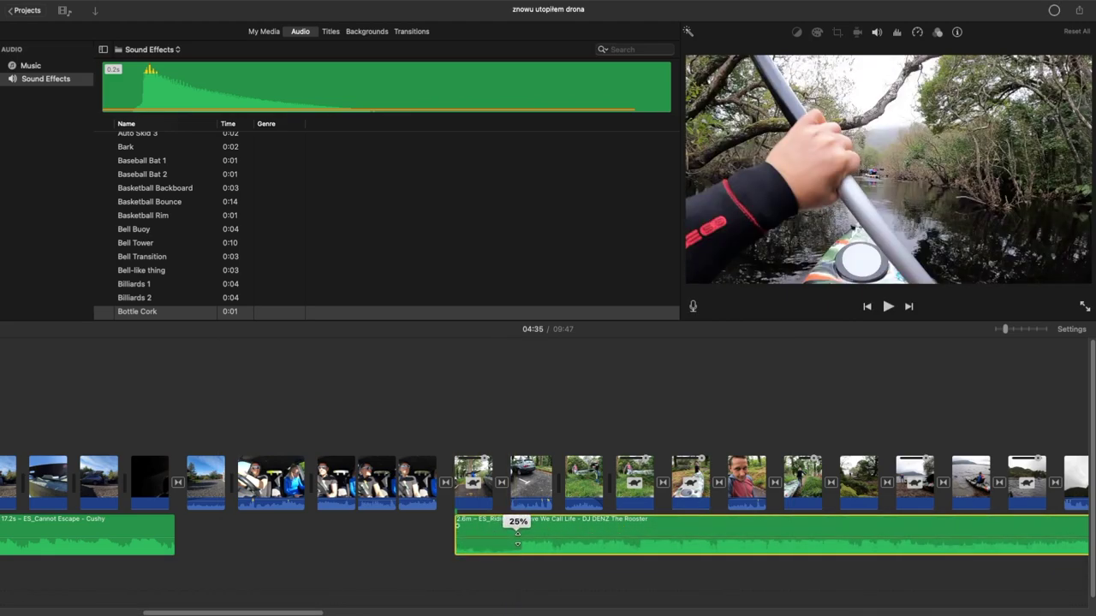
Step: Play back the new music from 01:56 and split it at 02:06
{"action": "left_click", "coordinate": [454, 423]}
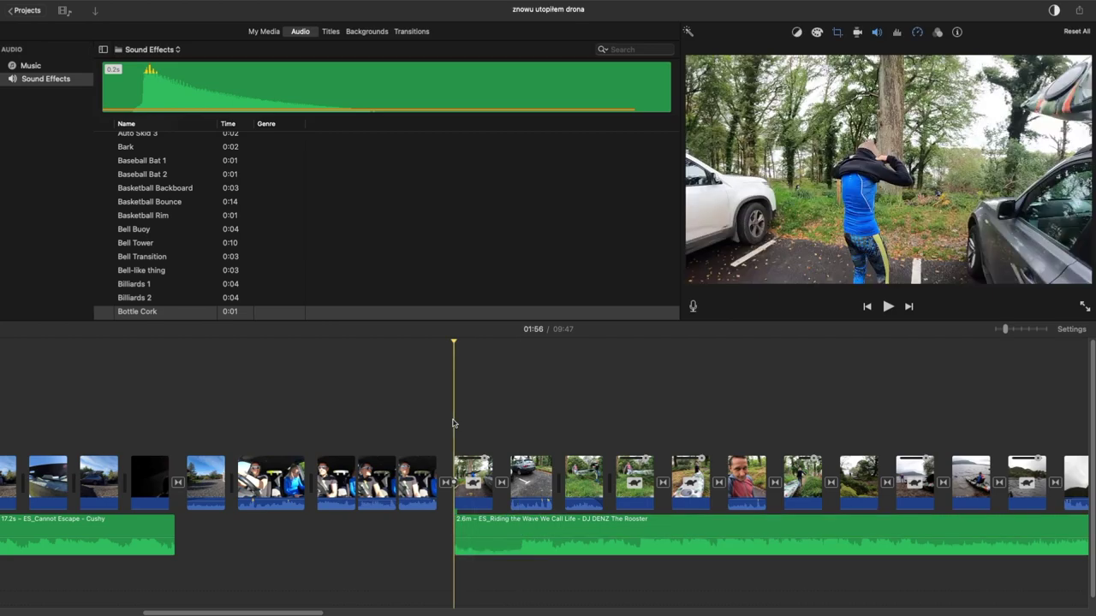
{"action": "key", "text": "XF86AudioRaiseVolume"}
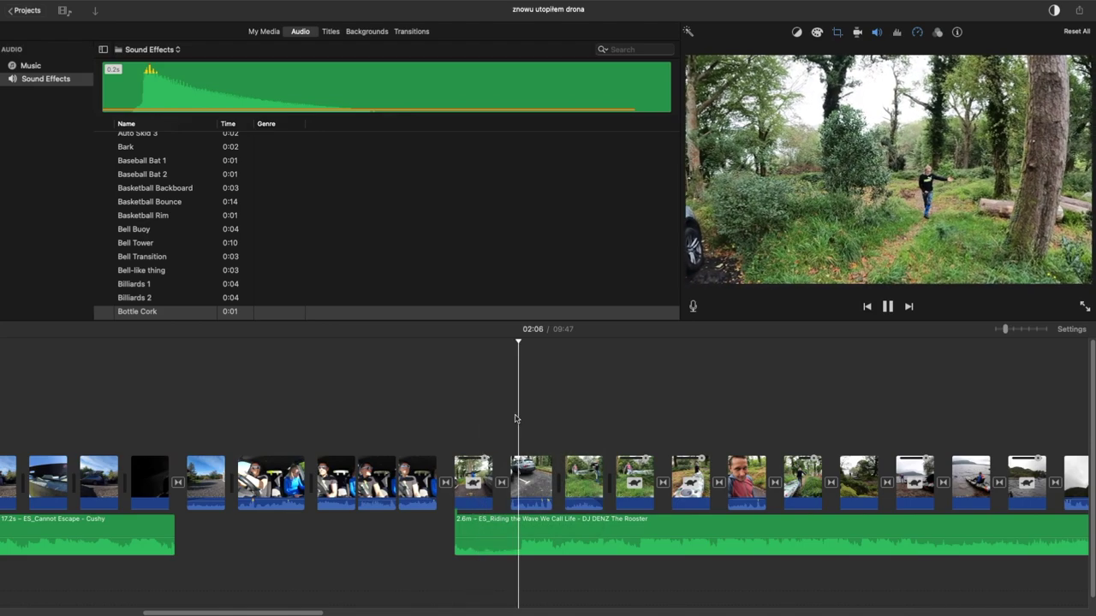
{"action": "left_click", "coordinate": [520, 533]}
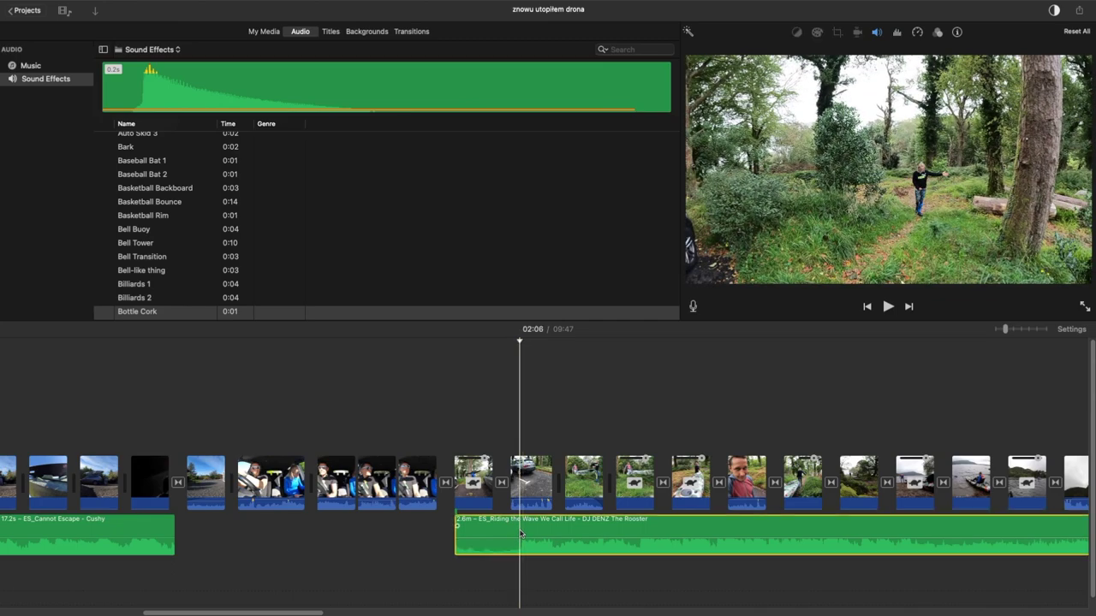
{"action": "key", "text": "super+b"}
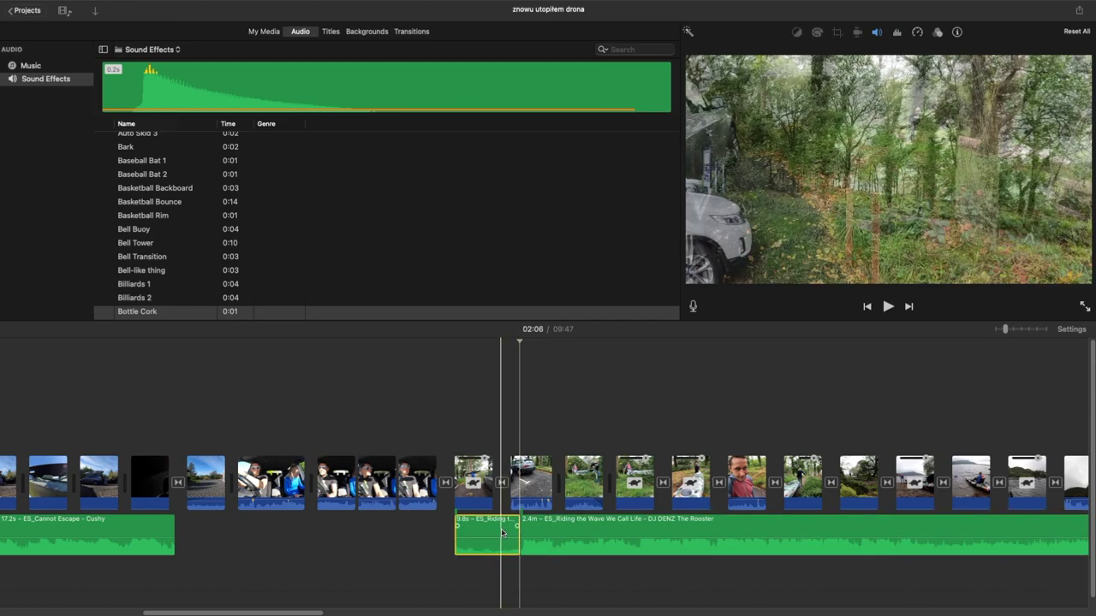
Step: Delete the music piece before the 02:06 split and move the remaining section to the start of the parking-lot clip
{"action": "right_click", "coordinate": [502, 524]}
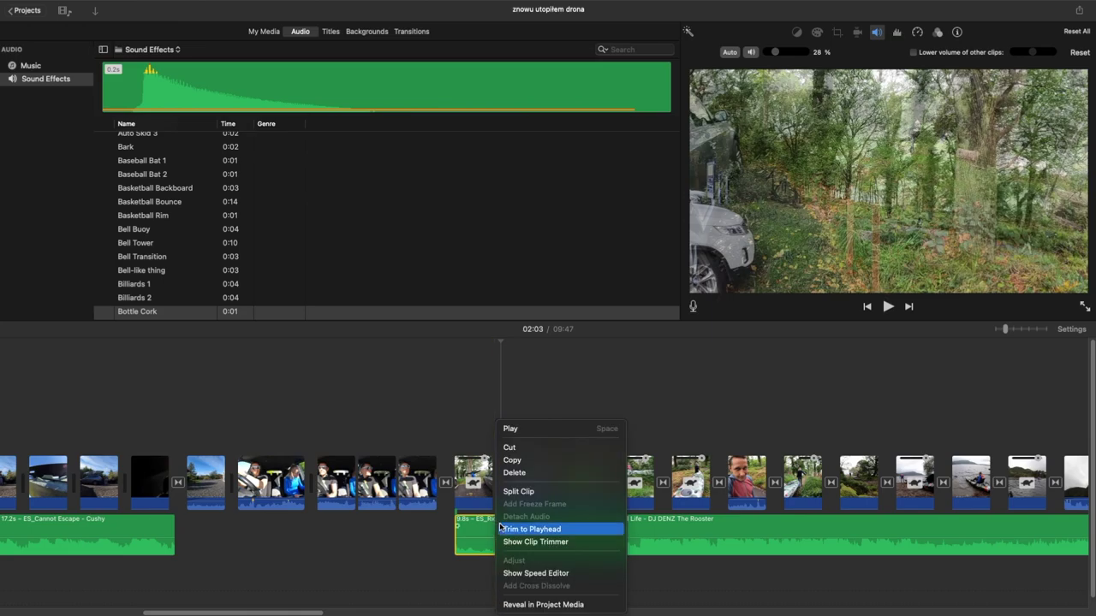
{"action": "left_click", "coordinate": [521, 475]}
{"action": "left_click_drag", "start_coordinate": [543, 531], "coordinate": [479, 529]}
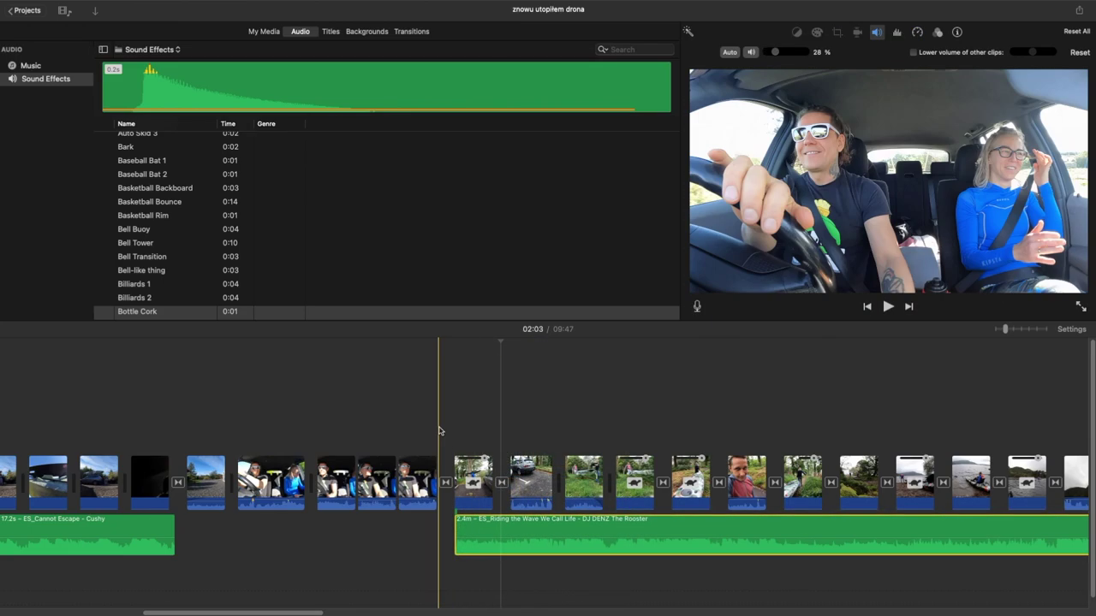
Step: Fade in the start of the music, shift it slightly earlier to the transition out of the car interior, and play back the passage
{"action": "left_click", "coordinate": [431, 417]}
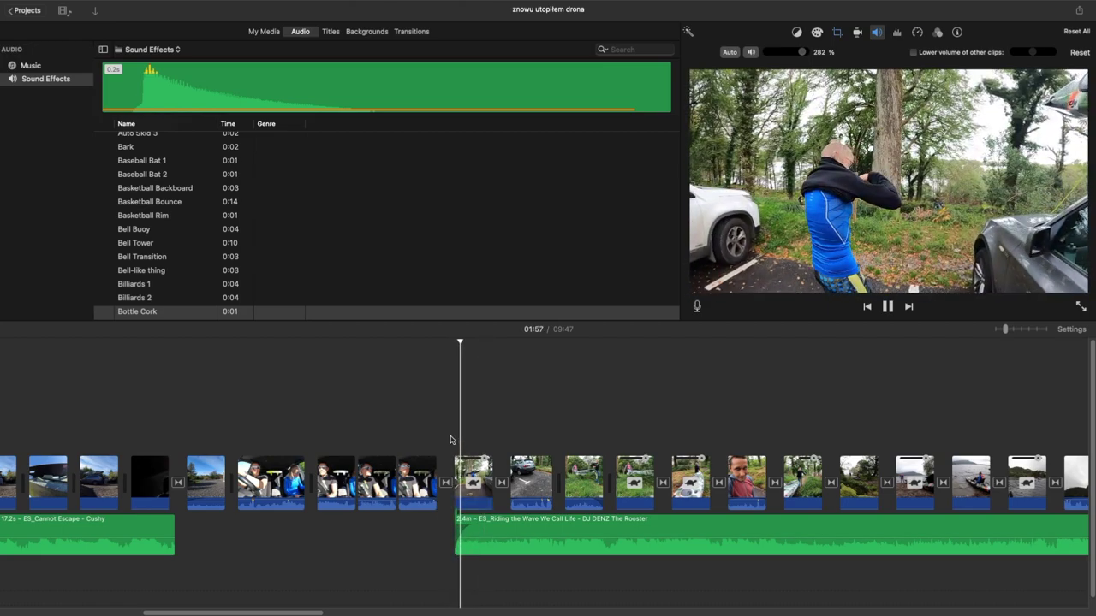
{"action": "left_click_drag", "start_coordinate": [473, 525], "coordinate": [465, 526]}
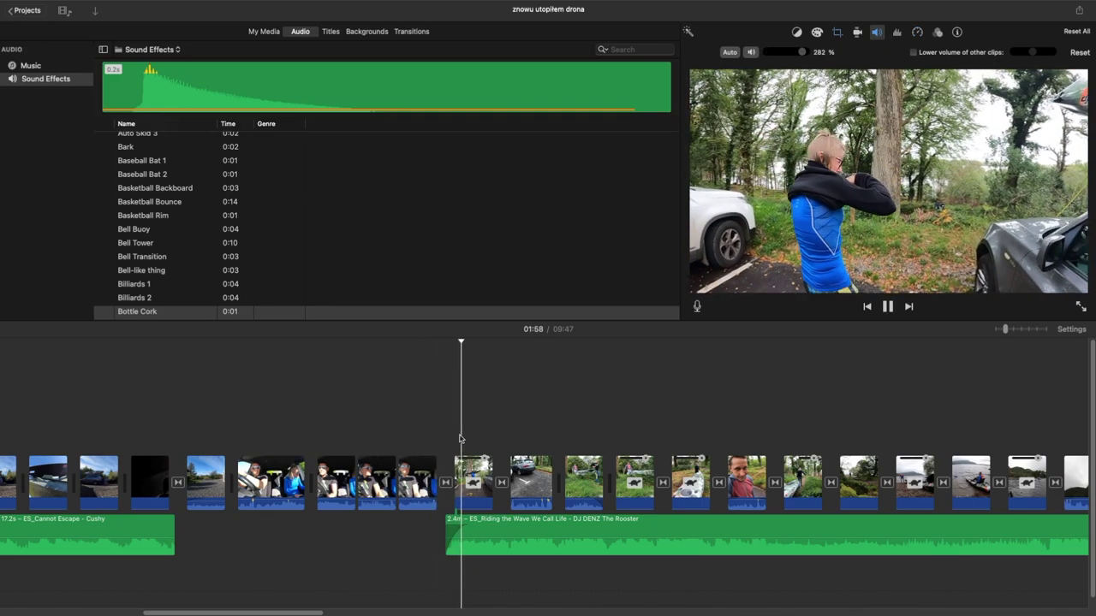
{"action": "key", "text": "space"}
Step: Split the Riding the Wave We Call Life music at 02:04 and 02:17
{"action": "left_click", "coordinate": [512, 526]}
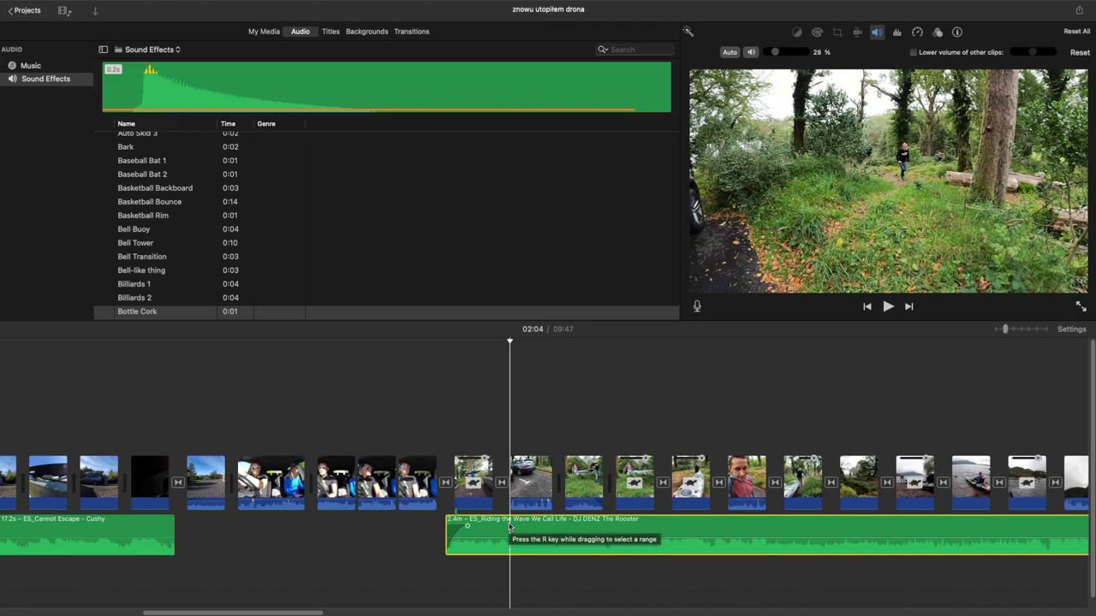
{"action": "key", "text": "super+b"}
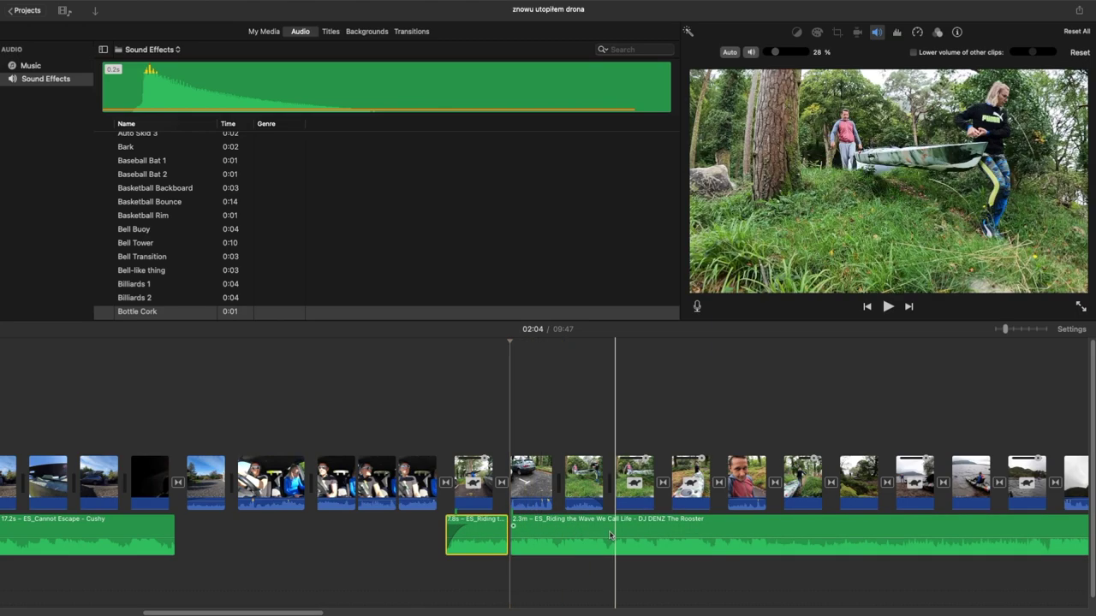
{"action": "left_click", "coordinate": [613, 535]}
{"action": "key", "text": "super+b"}
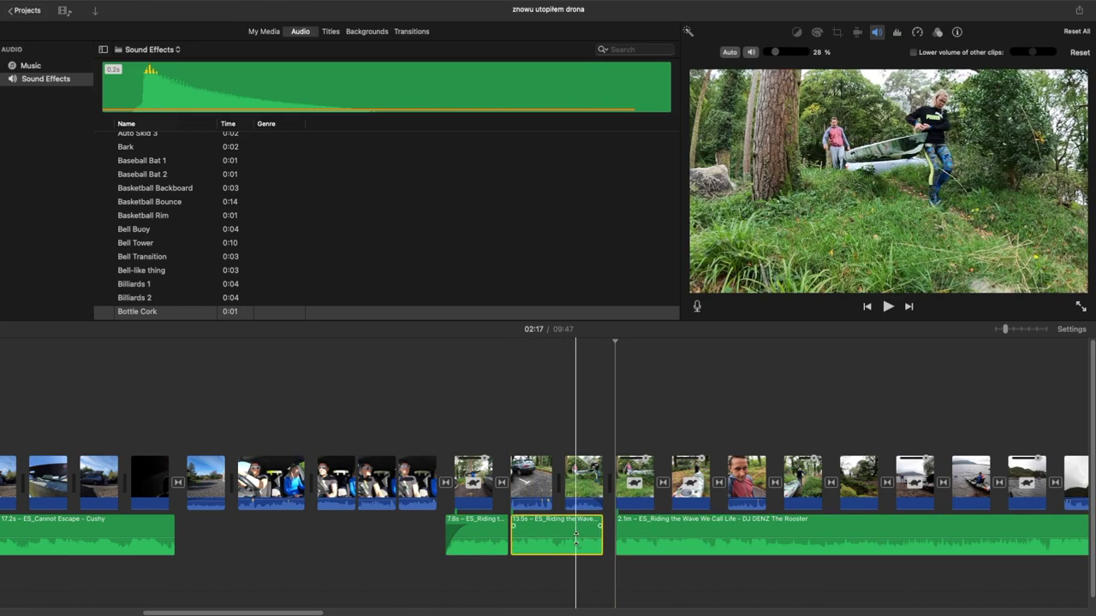
Step: Lower the volume of the music between 02:04 and 02:17, fade the adjoining music ends, and play on from 02:17
{"action": "left_click_drag", "start_coordinate": [575, 530], "coordinate": [576, 537]}
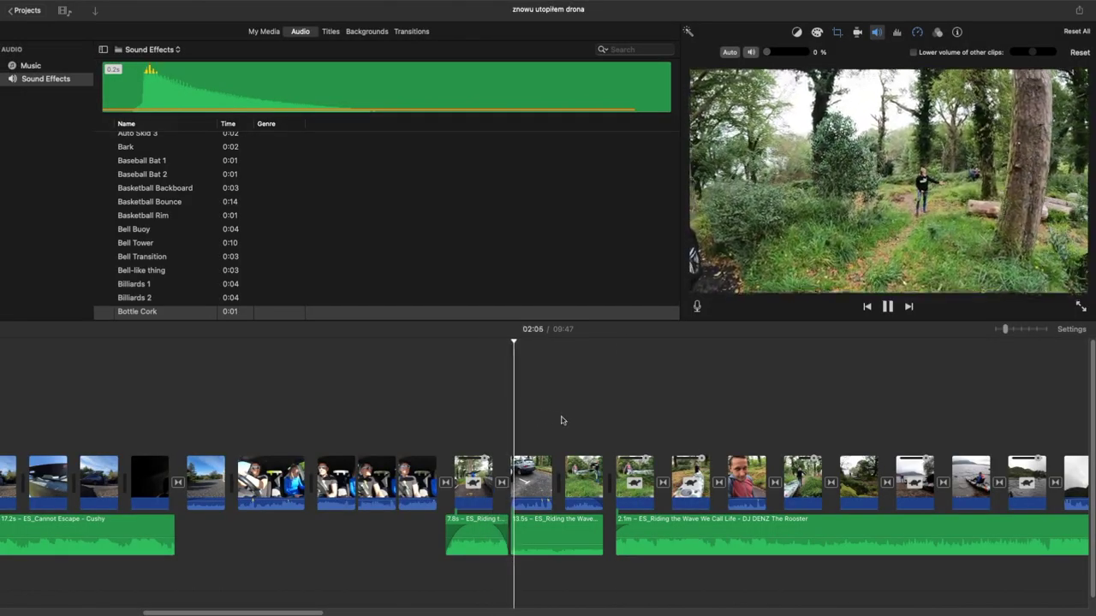
{"action": "left_click", "coordinate": [595, 421]}
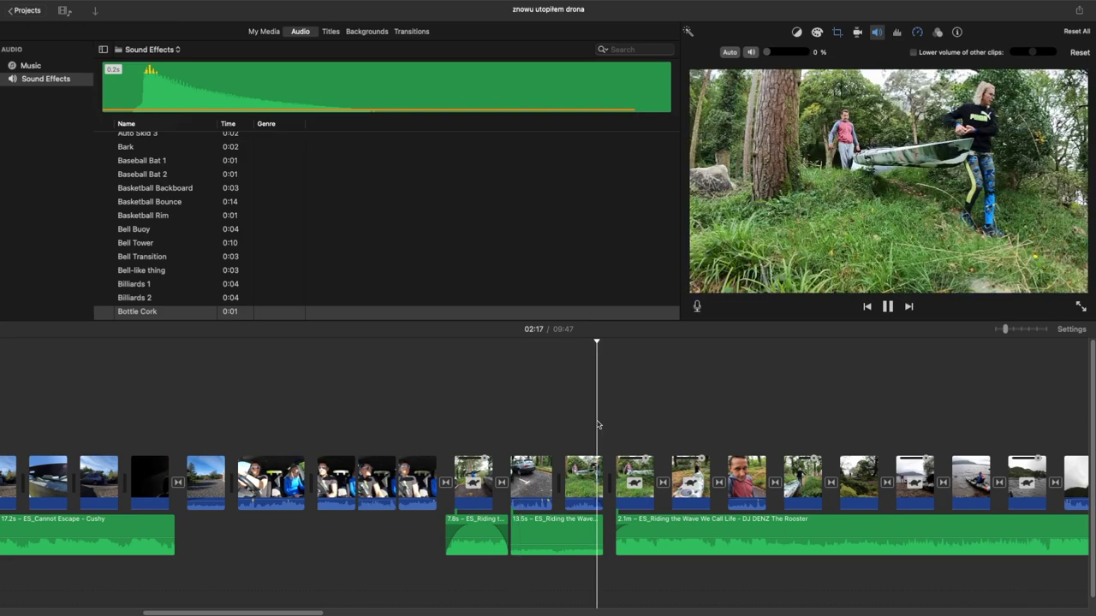
{"action": "scroll", "coordinate": [659, 428], "scroll_direction": "right", "scroll_amount": 3}
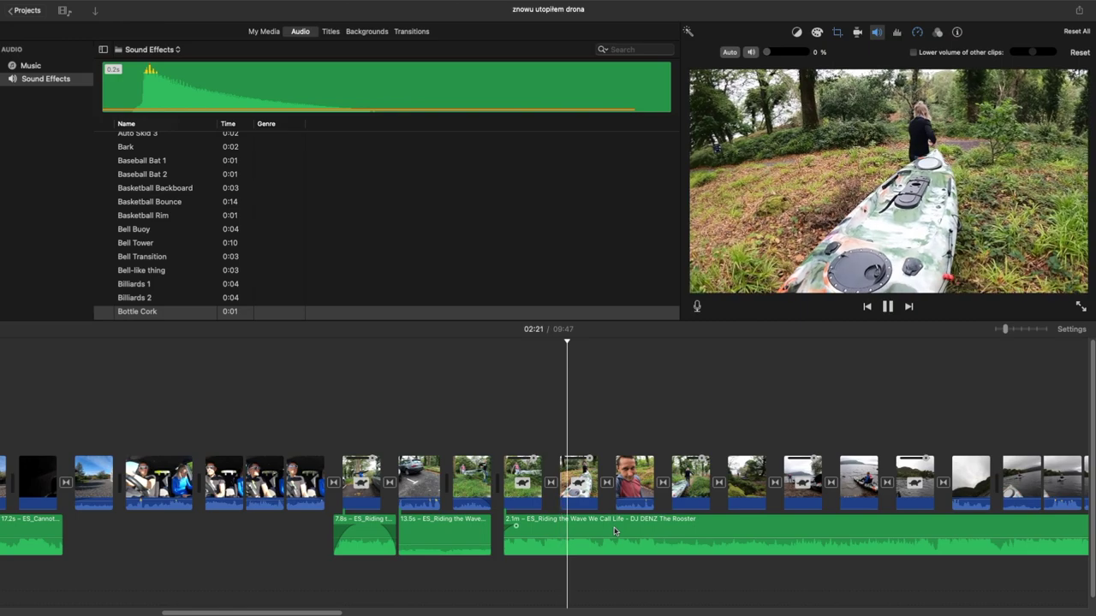
Step: Split the music at 02:24 and 02:27 around the selfie clip and lower the volume of the piece between
{"action": "left_click", "coordinate": [614, 531]}
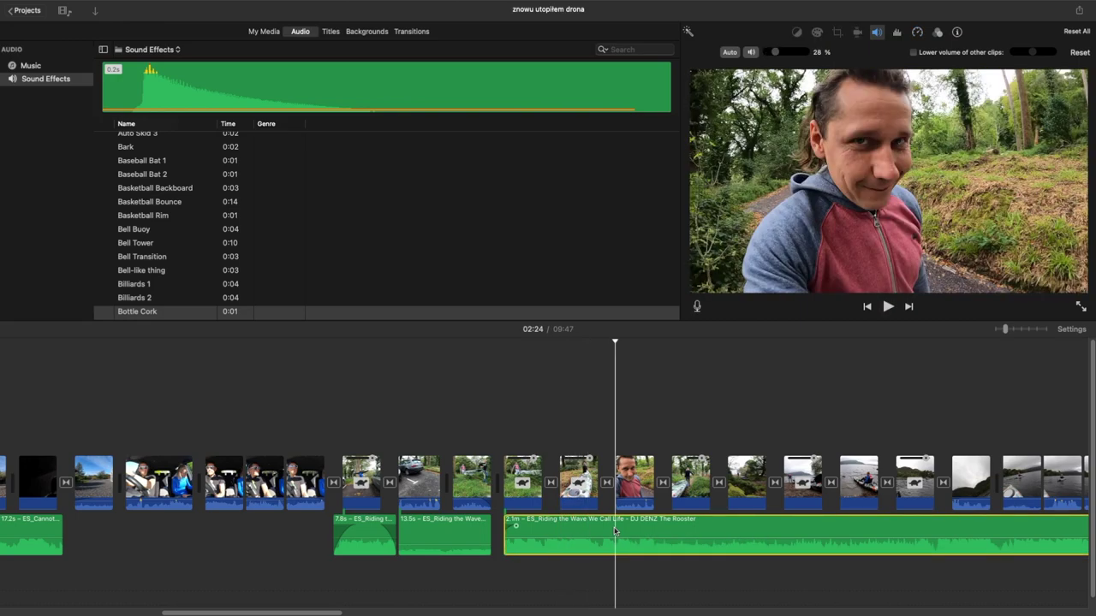
{"action": "key", "text": "super+b"}
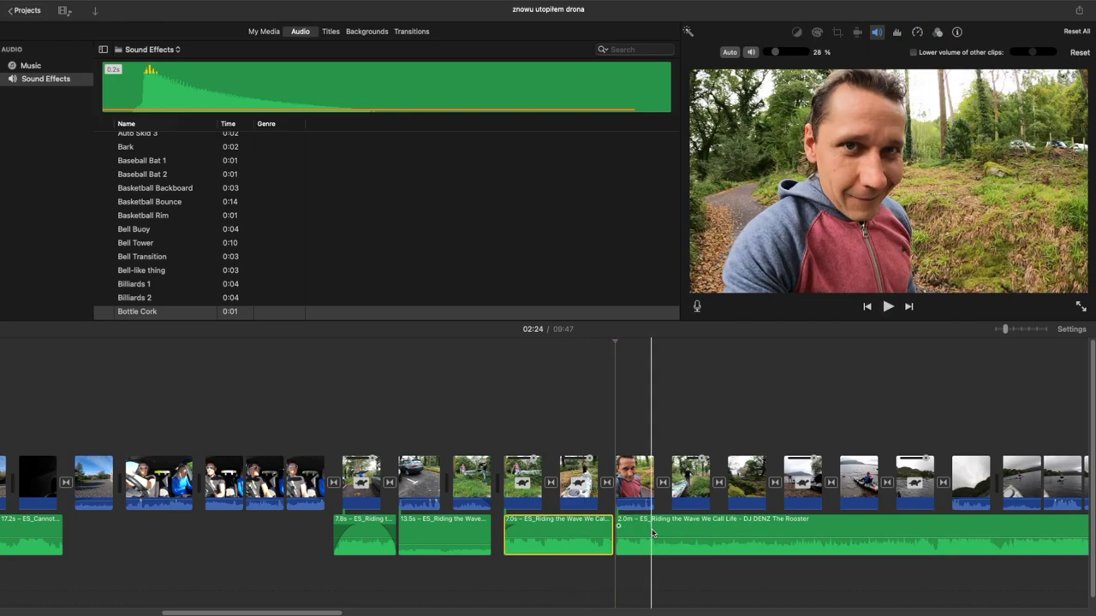
{"action": "left_click", "coordinate": [654, 531]}
{"action": "key", "text": "super+b"}
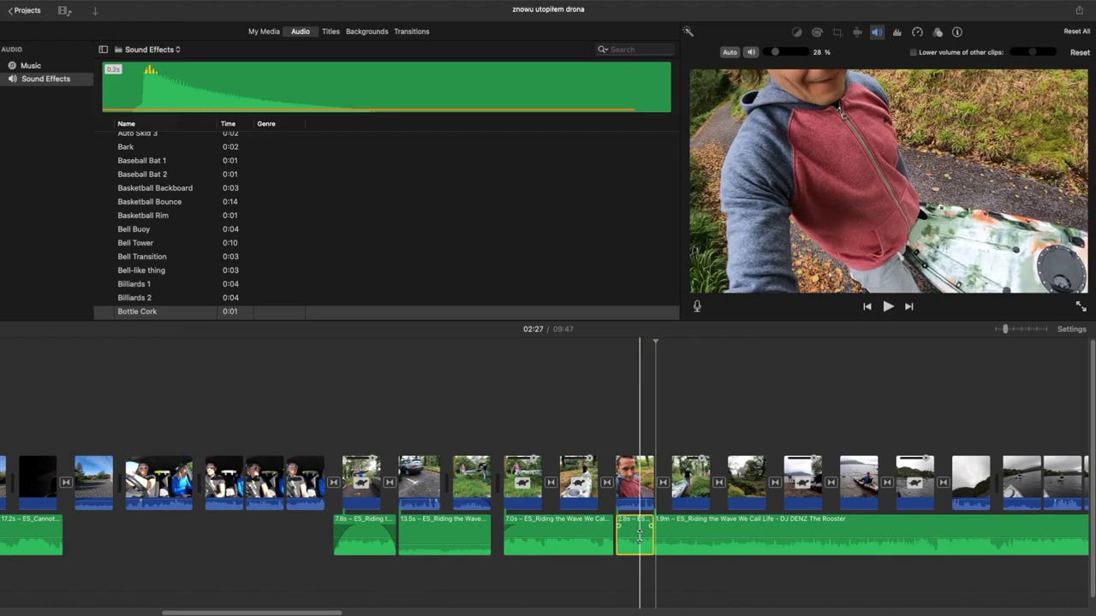
{"action": "left_click_drag", "start_coordinate": [638, 534], "coordinate": [639, 548]}
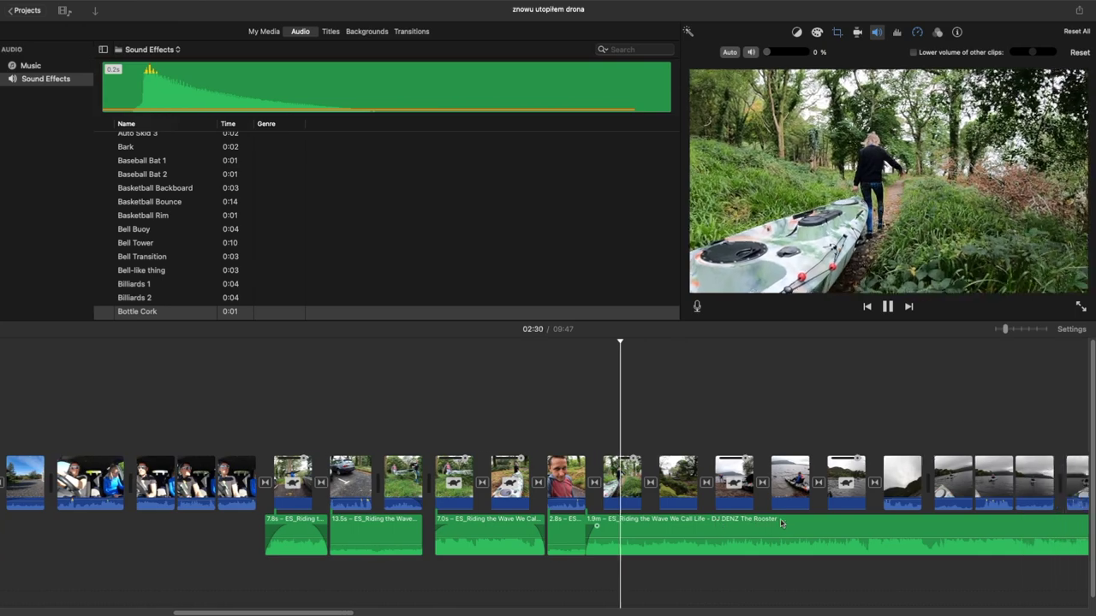
Step: Play on to the kayak selfie clip and split the Riding the Wave We Call Life music at 02:50
{"action": "scroll", "coordinate": [766, 547], "scroll_direction": "right", "scroll_amount": 3}
{"action": "scroll", "coordinate": [774, 524], "scroll_direction": "right", "scroll_amount": 3}
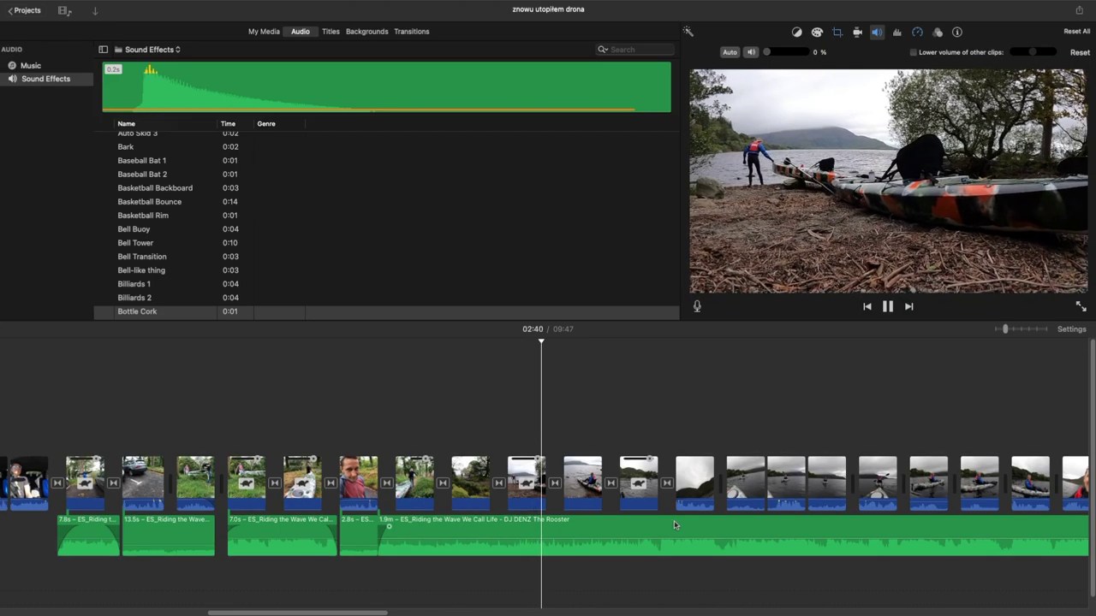
{"action": "scroll", "coordinate": [674, 525], "scroll_direction": "right", "scroll_amount": 2}
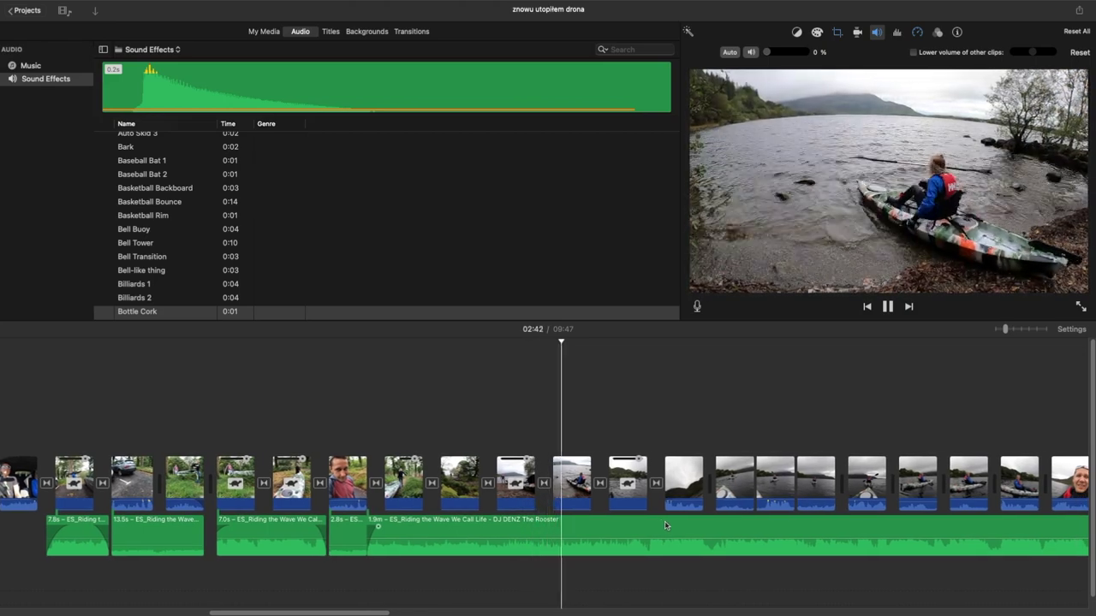
{"action": "scroll", "coordinate": [663, 526], "scroll_direction": "right", "scroll_amount": 2}
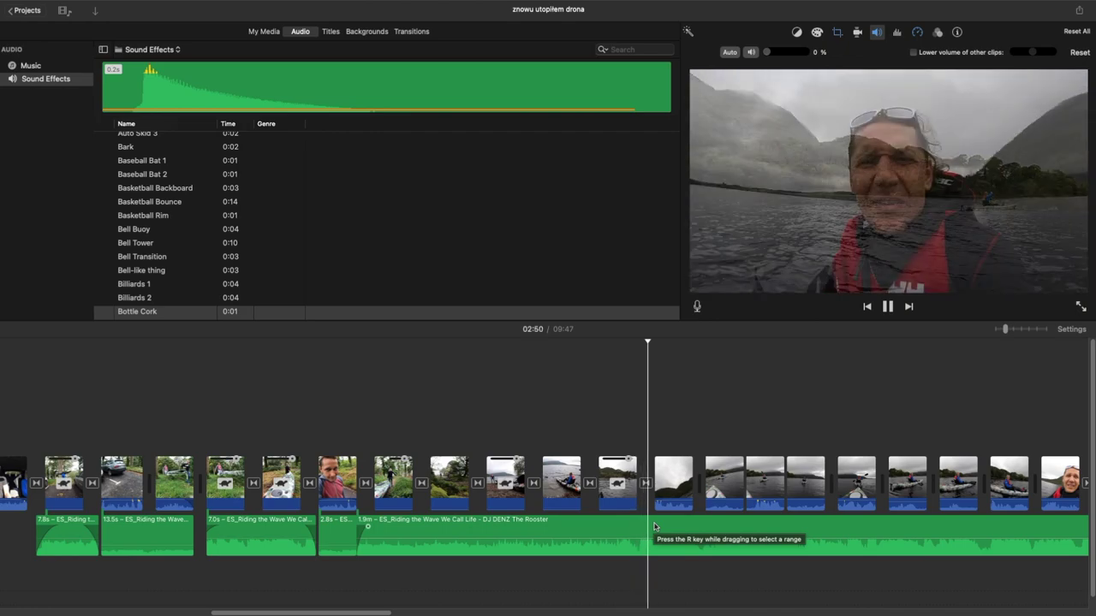
{"action": "left_click", "coordinate": [655, 526]}
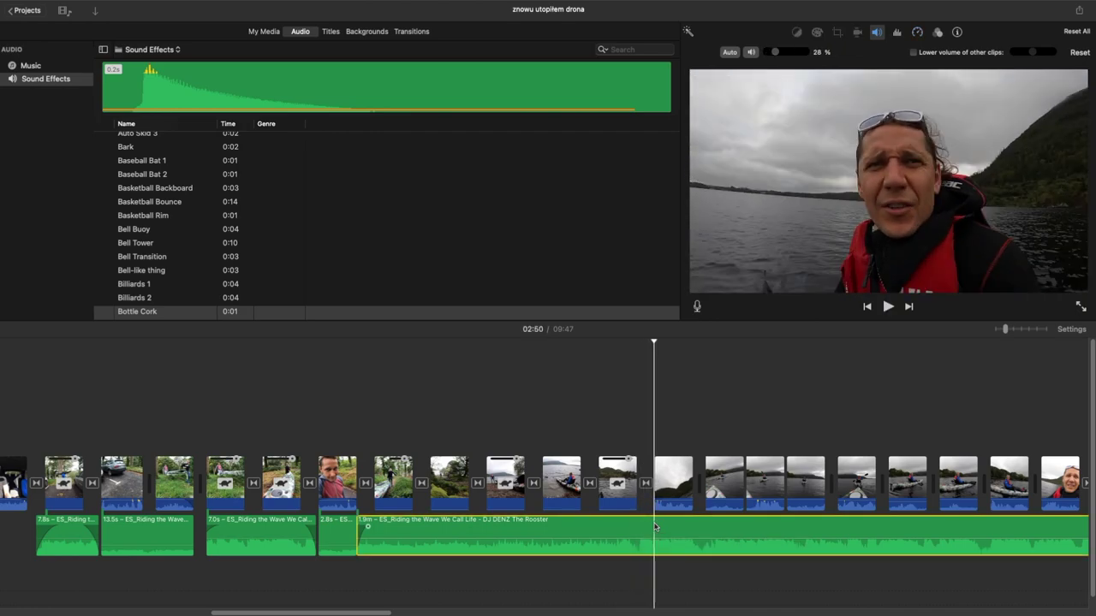
{"action": "key", "text": "super+b"}
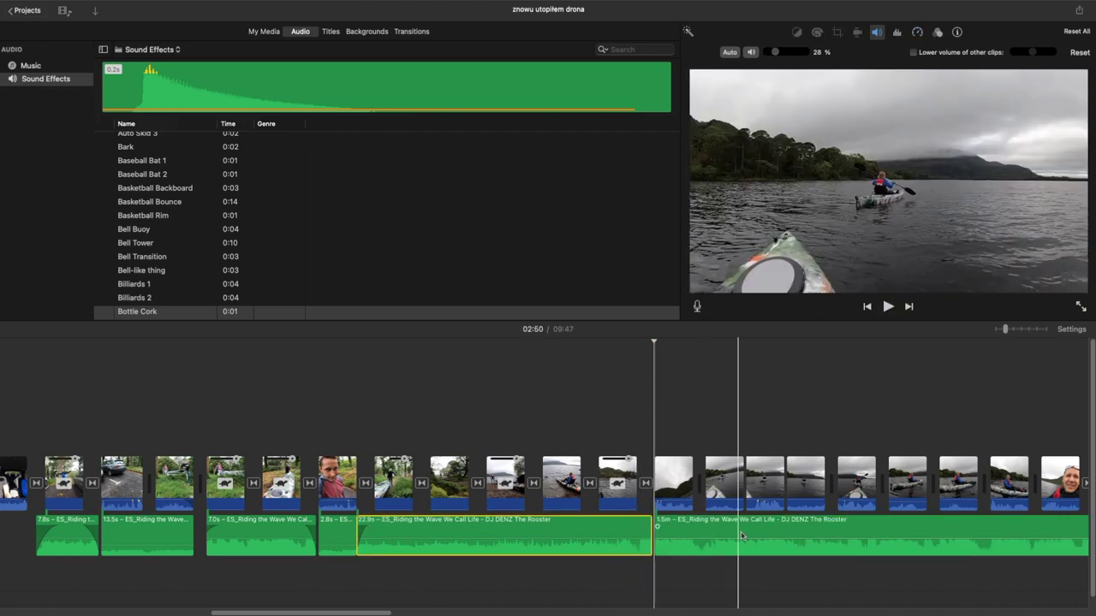
Step: Move the Riding the Wave We Call Life piece after 02:50 to start at the slow-motion river clip following the selfie clips
{"action": "scroll", "coordinate": [724, 526], "scroll_direction": "right", "scroll_amount": 5}
{"action": "scroll", "coordinate": [723, 526], "scroll_direction": "right", "scroll_amount": 10}
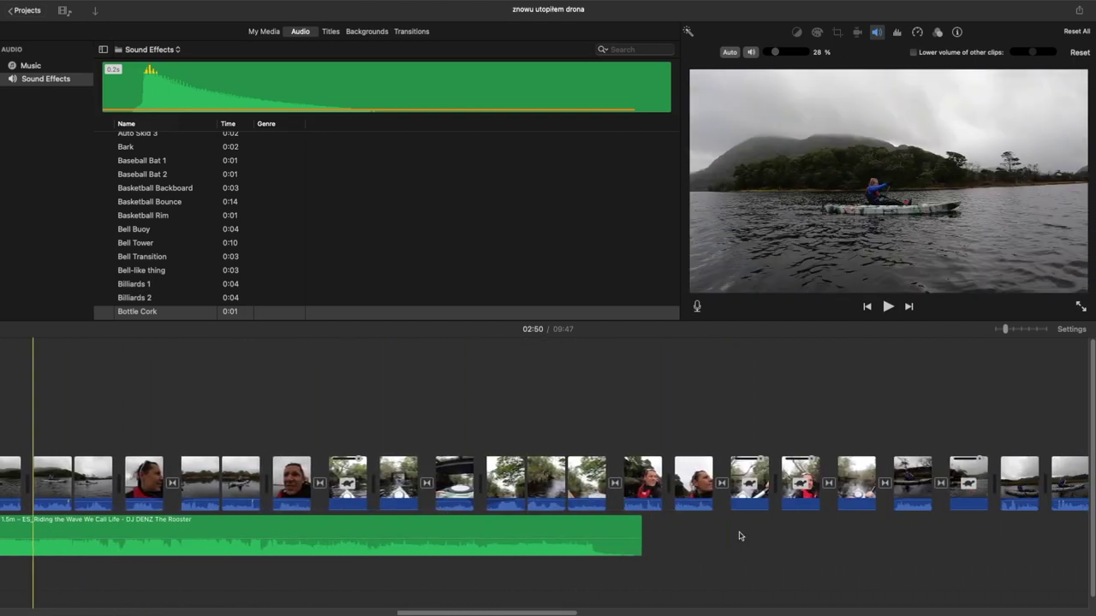
{"action": "scroll", "coordinate": [740, 536], "scroll_direction": "right", "scroll_amount": 10}
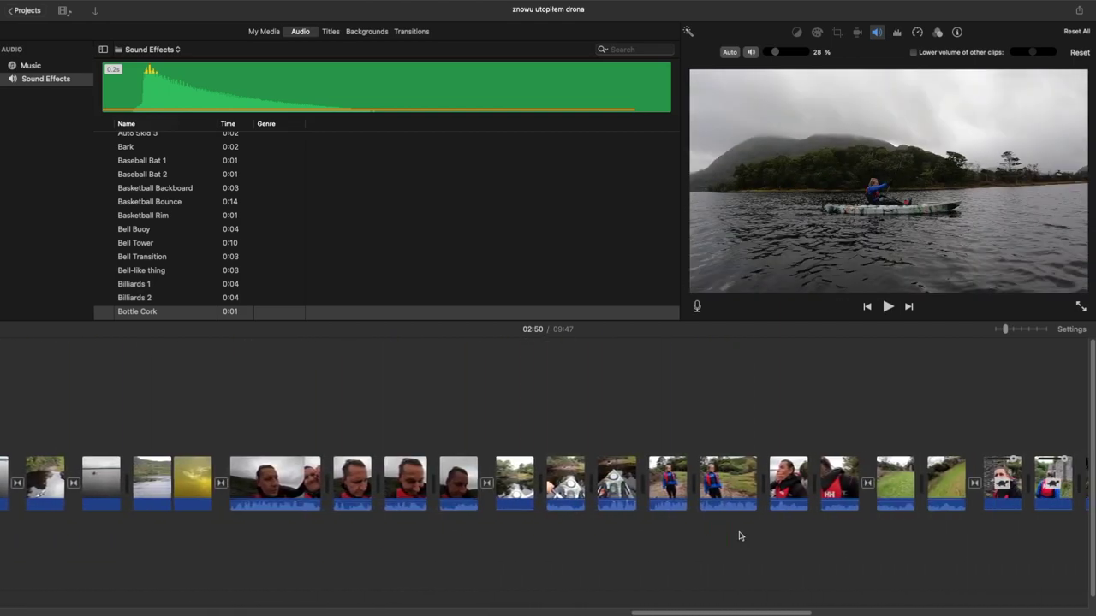
{"action": "scroll", "coordinate": [741, 536], "scroll_direction": "right", "scroll_amount": 10}
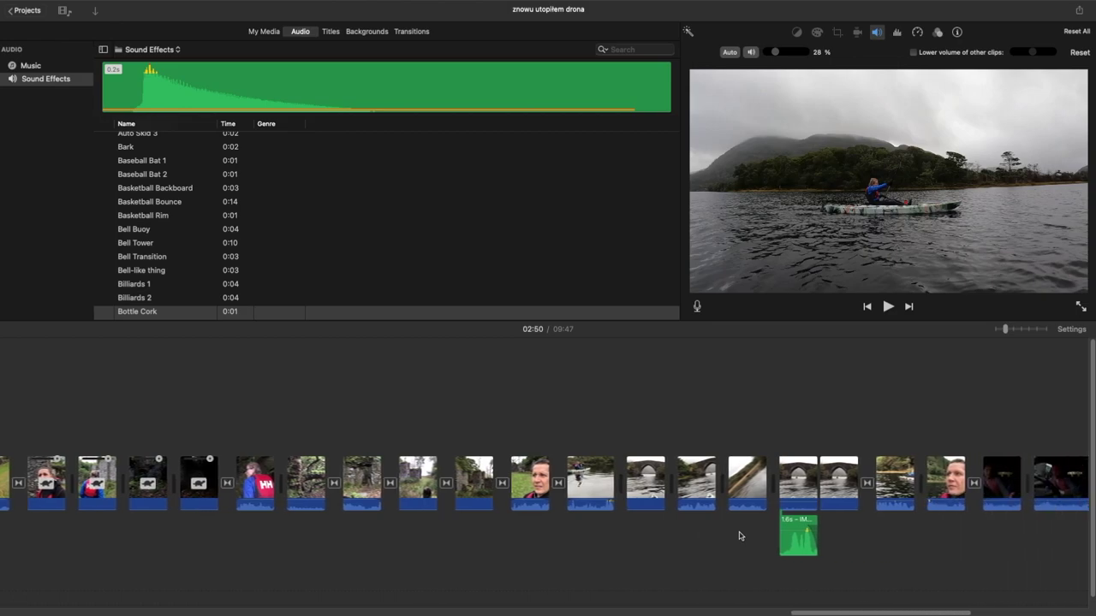
{"action": "scroll", "coordinate": [740, 536], "scroll_direction": "left", "scroll_amount": 10}
{"action": "scroll", "coordinate": [740, 536], "scroll_direction": "left", "scroll_amount": 15}
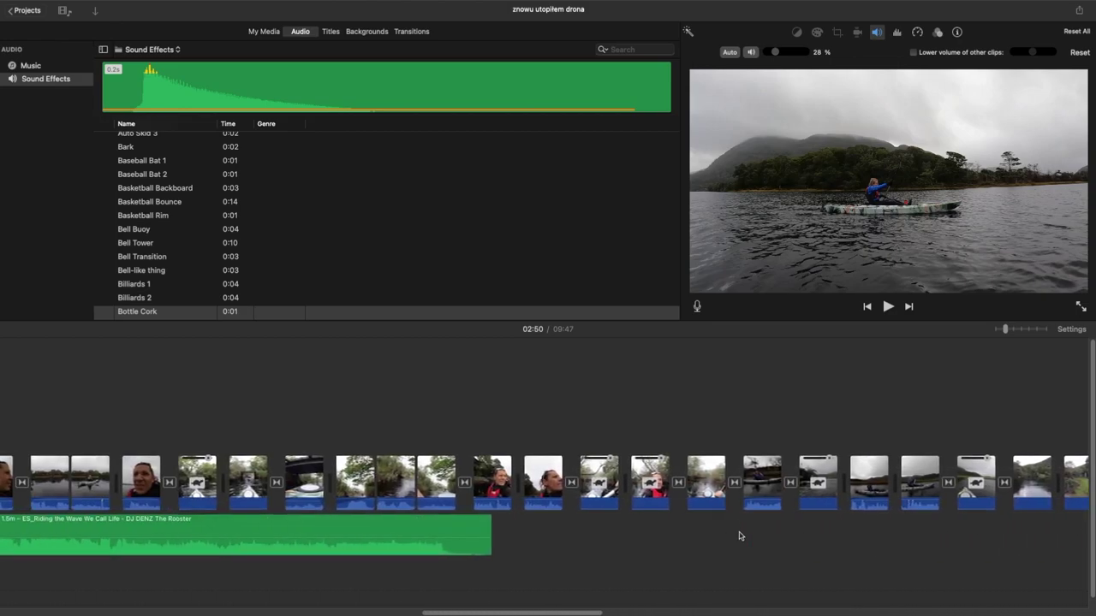
{"action": "scroll", "coordinate": [728, 536], "scroll_direction": "left", "scroll_amount": 8}
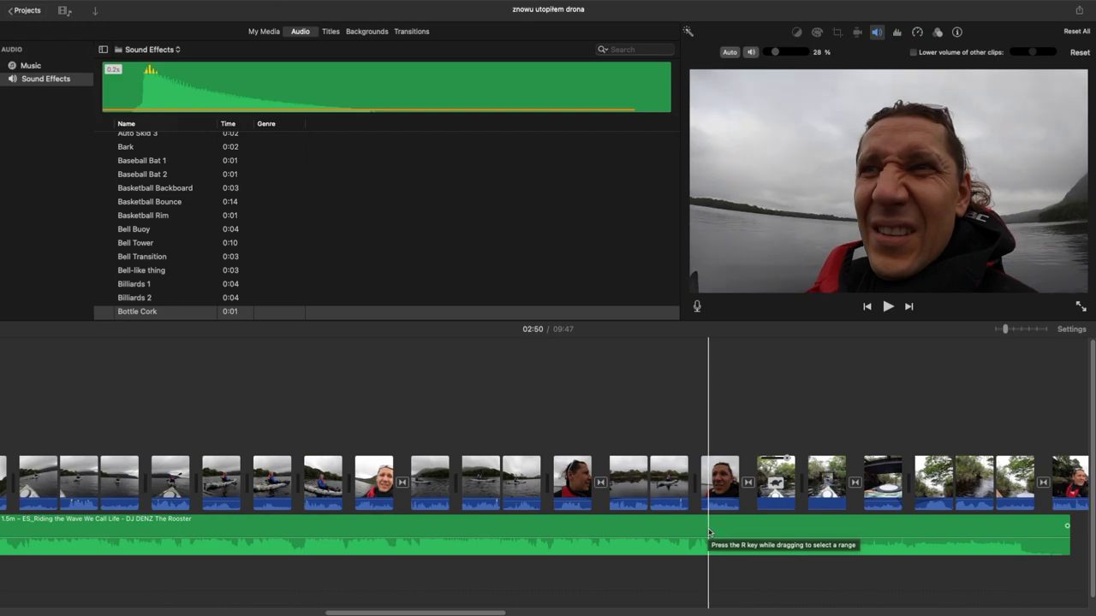
{"action": "left_click", "coordinate": [522, 531]}
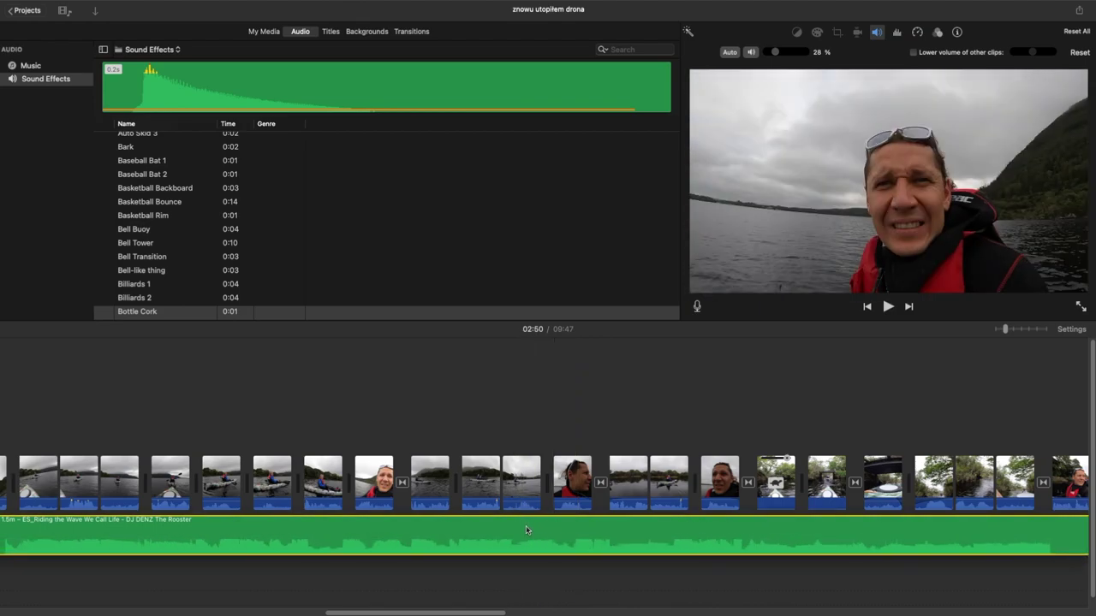
{"action": "scroll", "coordinate": [525, 530], "scroll_direction": "left", "scroll_amount": 10}
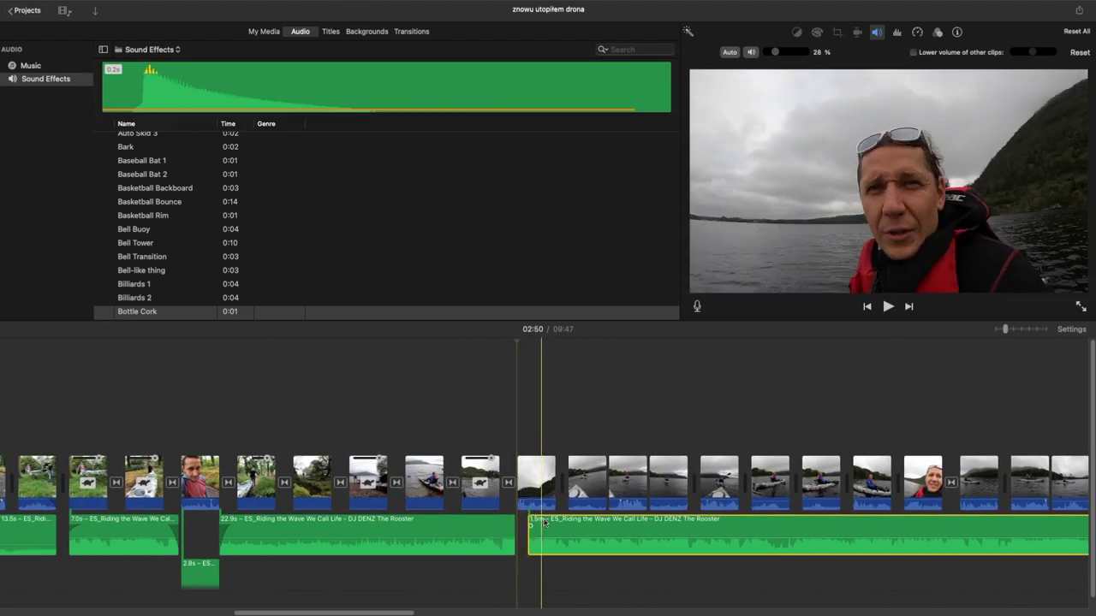
{"action": "left_click_drag", "start_coordinate": [541, 521], "coordinate": [232, 522]}
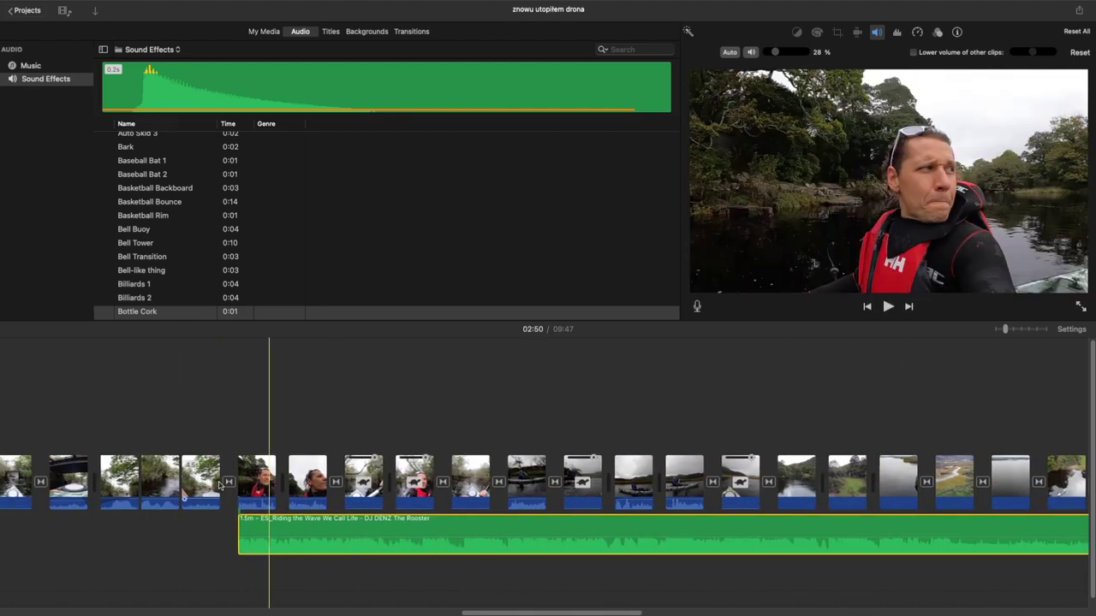
{"action": "scroll", "coordinate": [477, 506], "scroll_direction": "left", "scroll_amount": 10}
{"action": "left_click", "coordinate": [440, 483]}
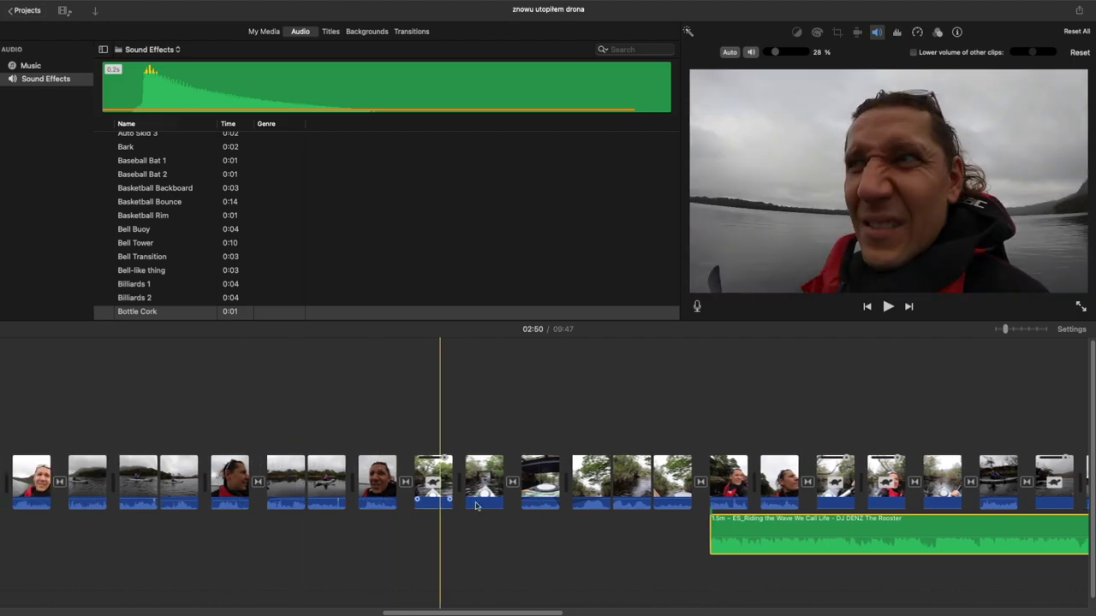
{"action": "left_click_drag", "start_coordinate": [766, 527], "coordinate": [472, 527]}
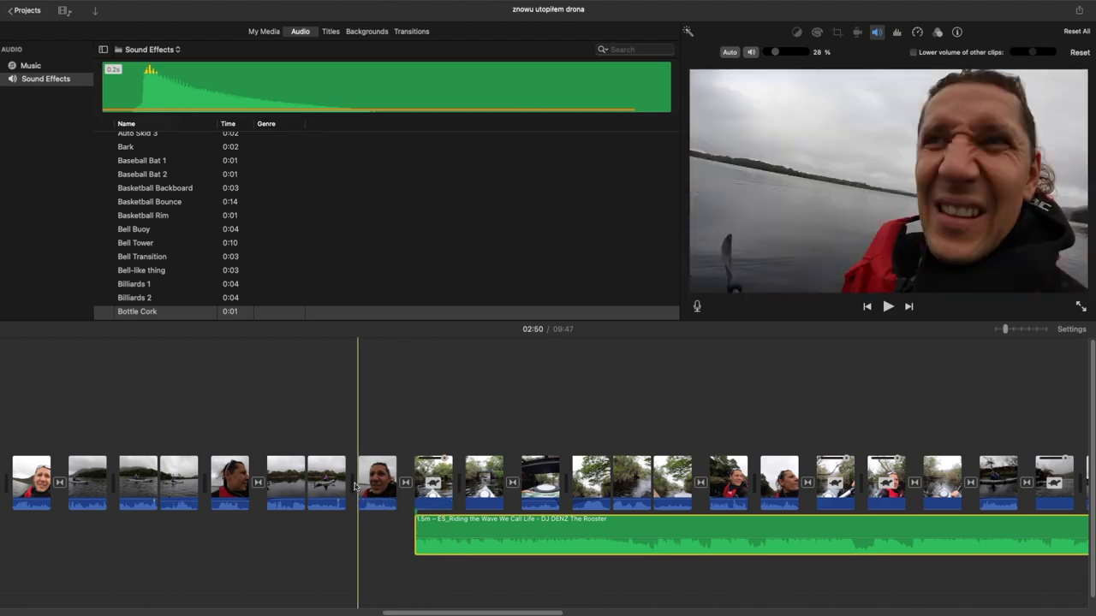
{"action": "scroll", "coordinate": [342, 505], "scroll_direction": "left", "scroll_amount": 12}
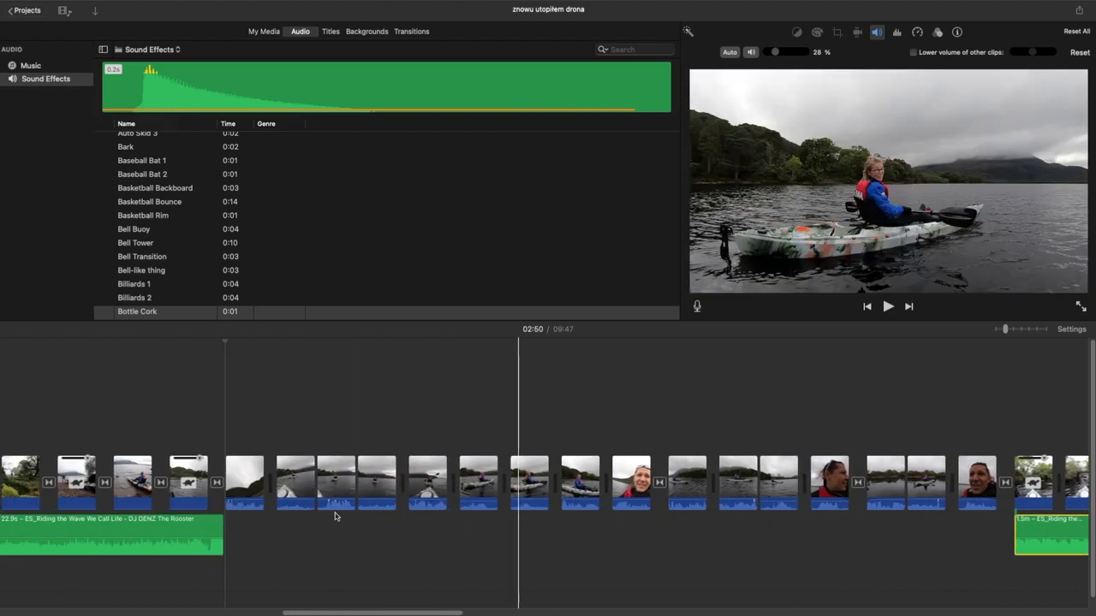
Step: Switch to Epidemic Sound in Safari and search the music for "funny"
{"action": "scroll", "coordinate": [335, 516], "scroll_direction": "left", "scroll_amount": 1}
{"action": "key", "text": "space"}
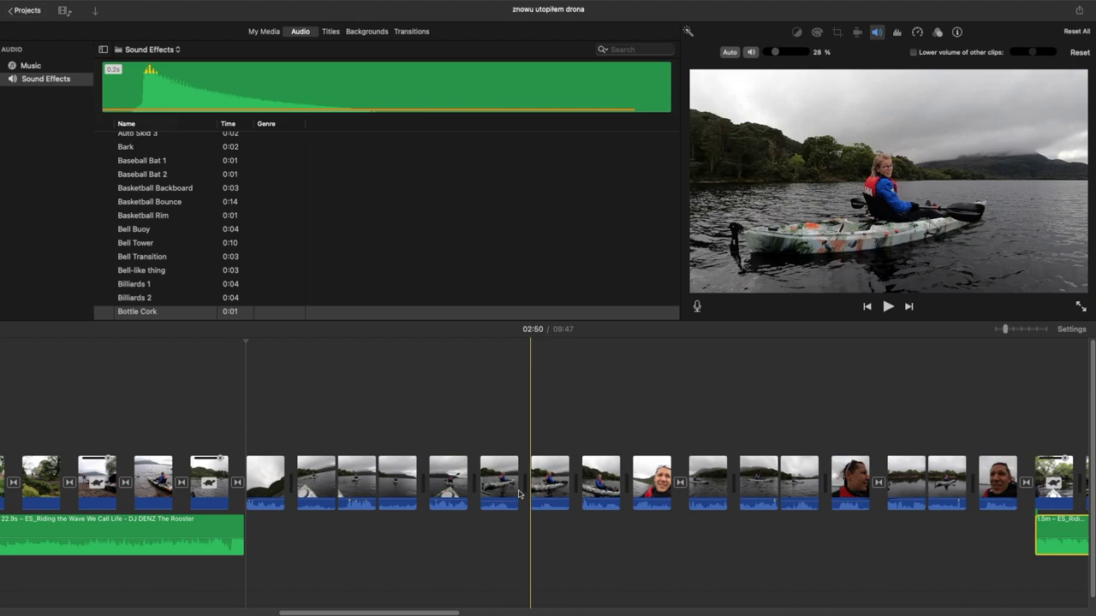
{"action": "mouse_move", "coordinate": [124, 591]}
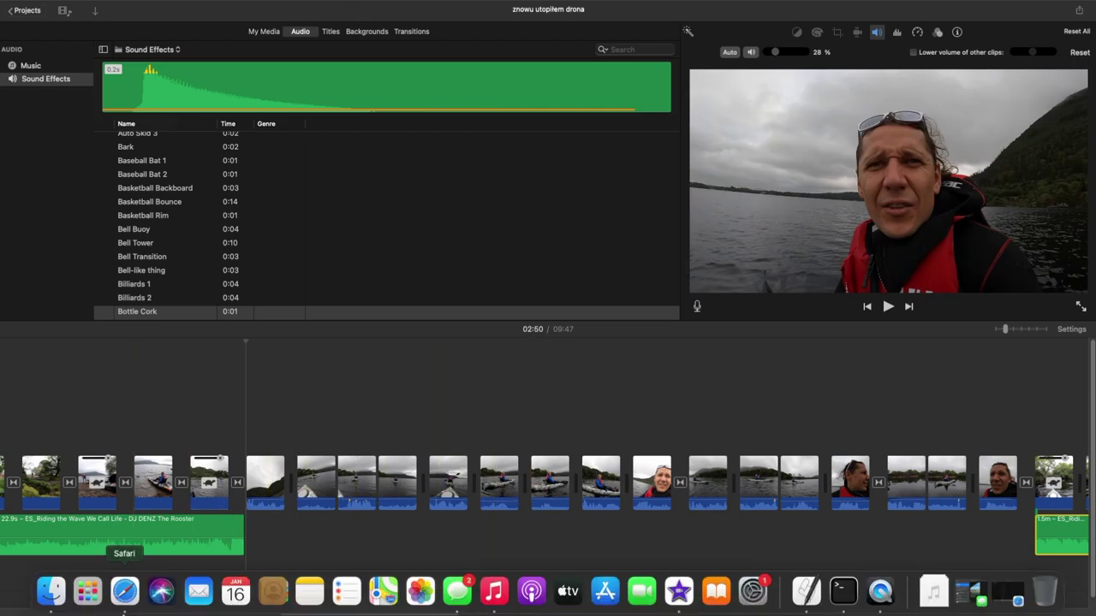
{"action": "left_click", "coordinate": [127, 599]}
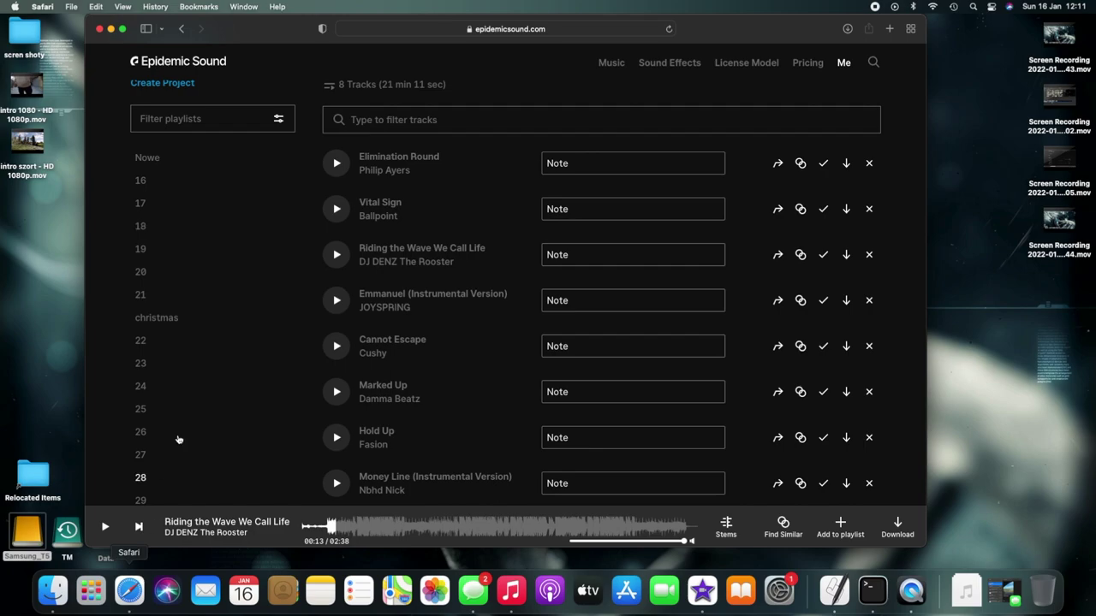
{"action": "left_click", "coordinate": [873, 64]}
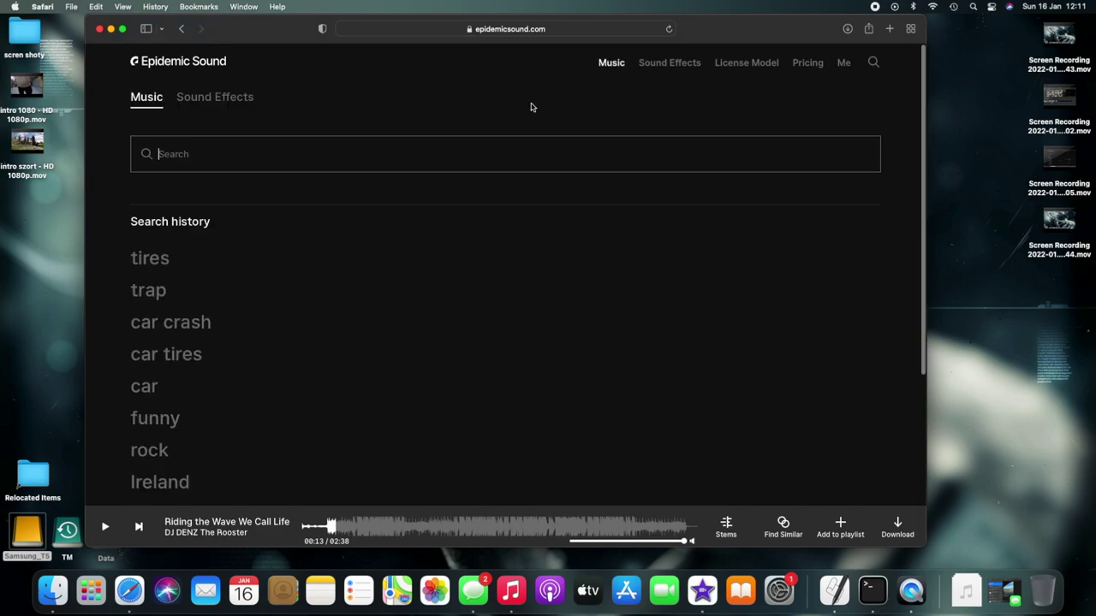
{"action": "type", "text": "f"}
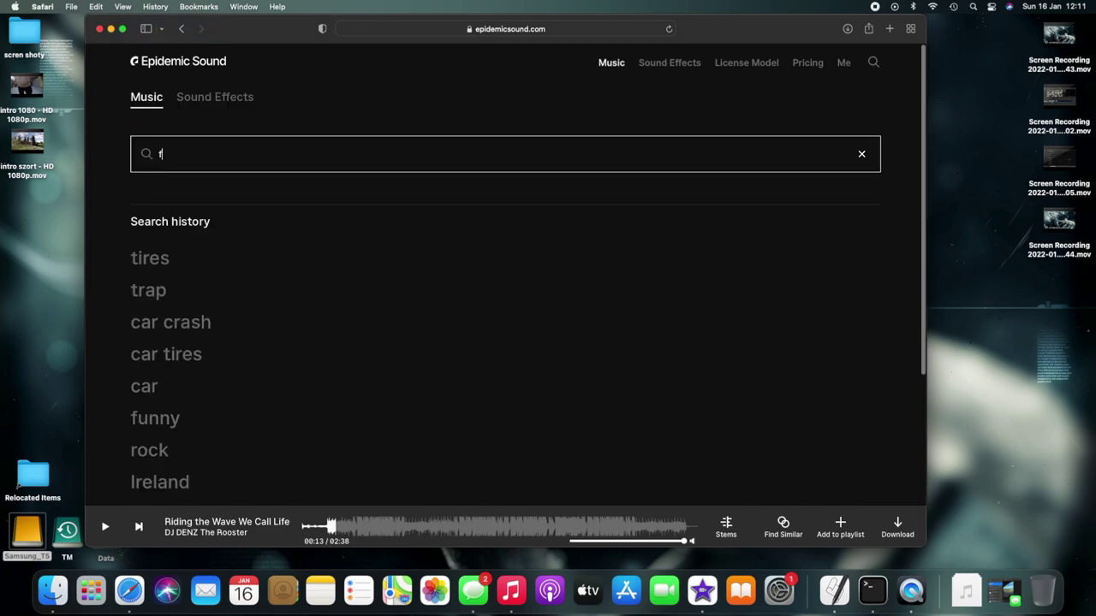
{"action": "type", "text": "unny"}
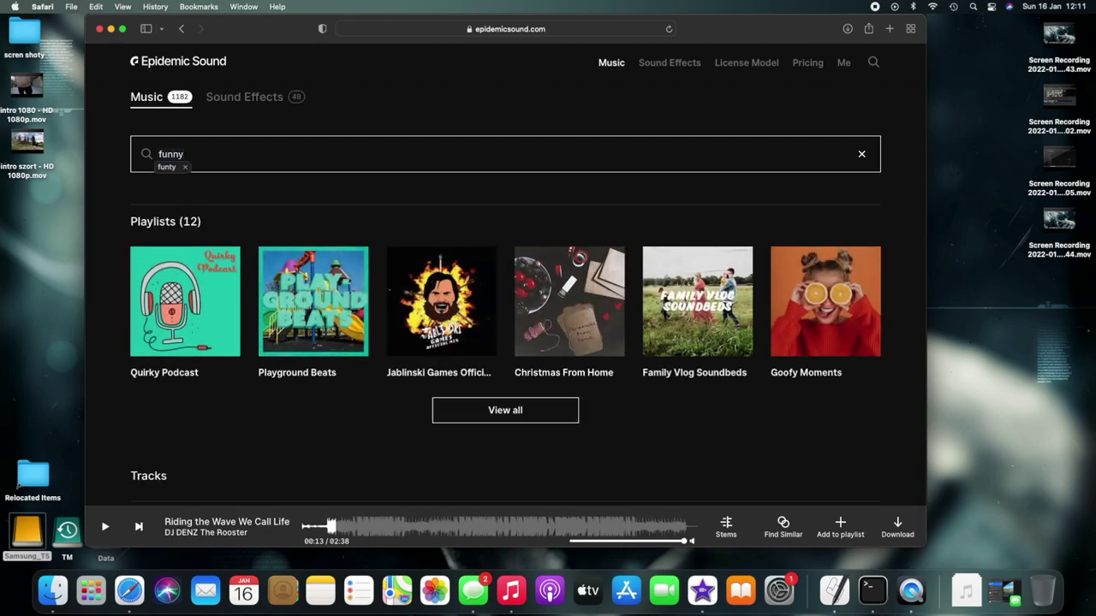
{"action": "left_click", "coordinate": [164, 100]}
Step: Raise the sound volume and preview the listed tracks from The Funny House down to Leave It to the Professionals
{"action": "scroll", "coordinate": [261, 405], "scroll_direction": "down", "scroll_amount": 5}
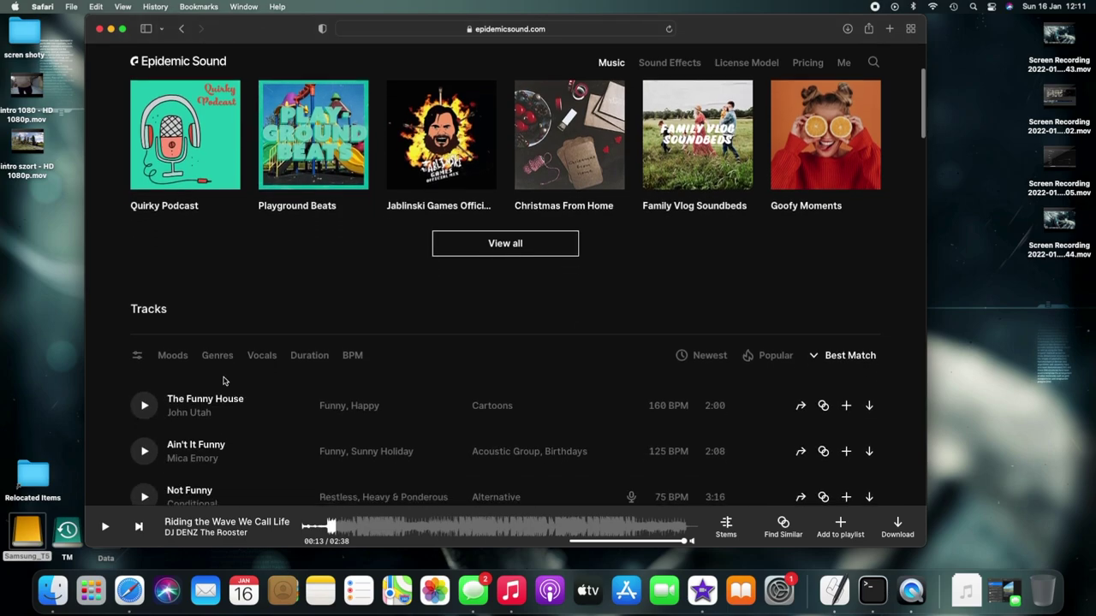
{"action": "left_click", "coordinate": [144, 395]}
{"action": "scroll", "coordinate": [227, 398], "scroll_direction": "down", "scroll_amount": 3}
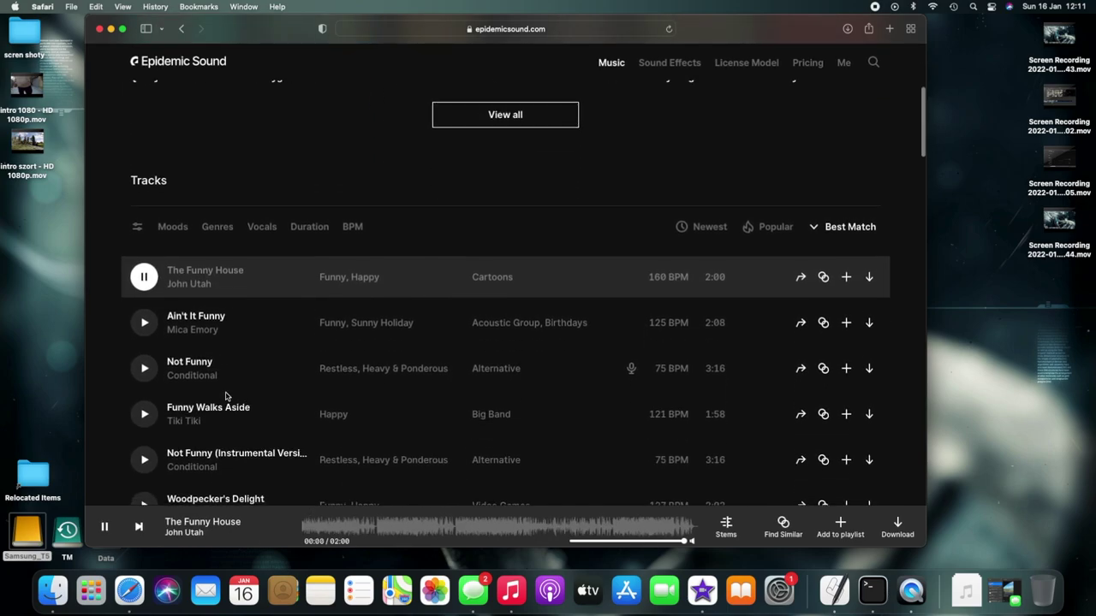
{"action": "key", "text": "XF86AudioRaiseVolume"}
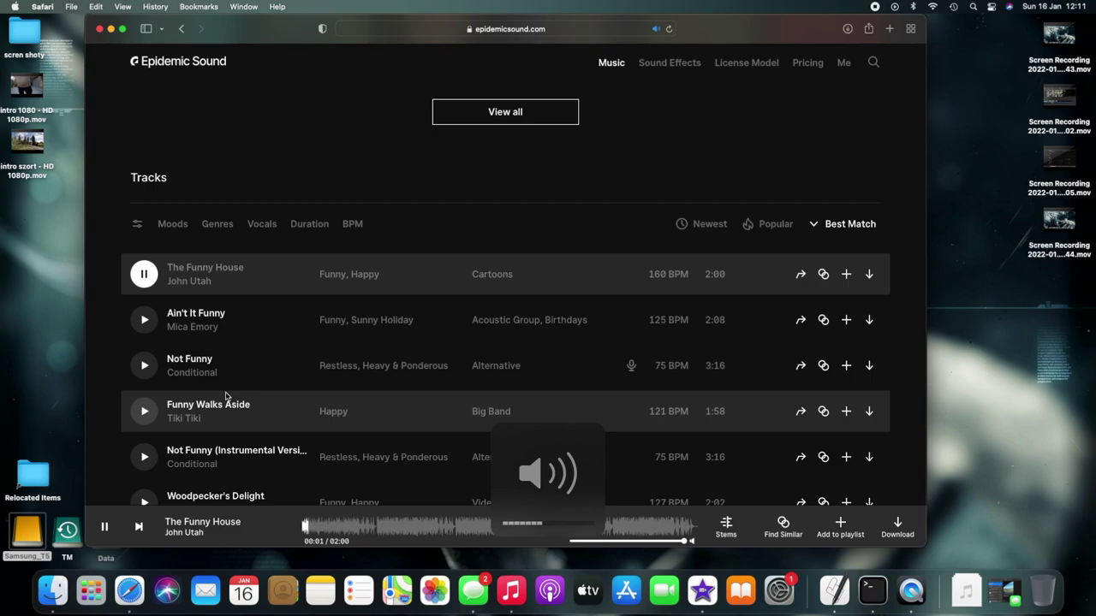
{"action": "left_click", "coordinate": [144, 320]}
{"action": "left_click", "coordinate": [144, 365]}
{"action": "scroll", "coordinate": [144, 409], "scroll_direction": "down", "scroll_amount": 1}
{"action": "left_click", "coordinate": [144, 409]}
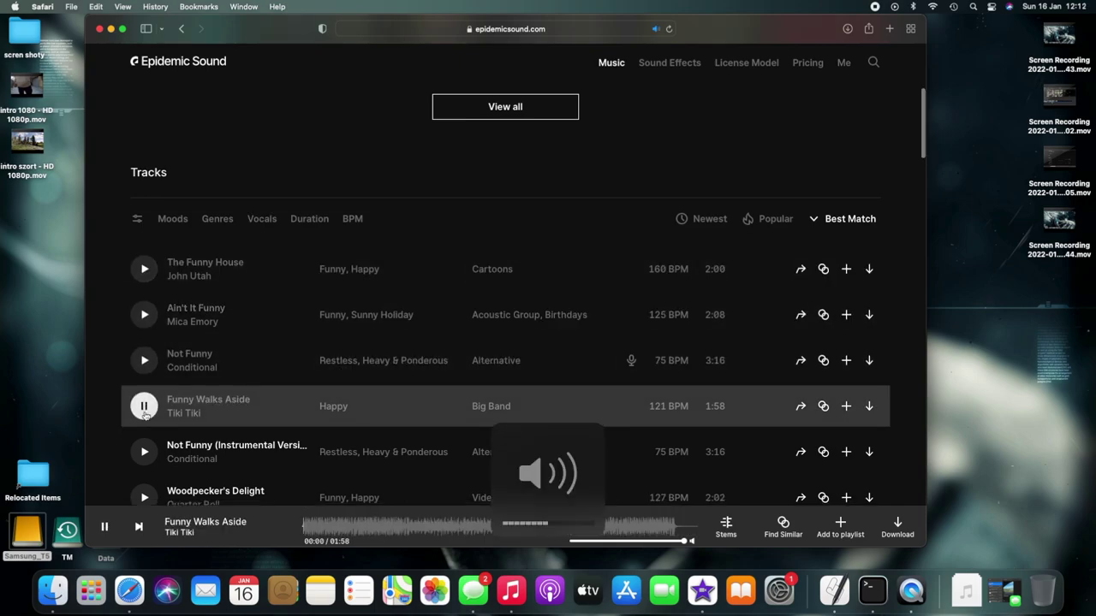
{"action": "left_click", "coordinate": [144, 451]}
{"action": "scroll", "coordinate": [144, 452], "scroll_direction": "down", "scroll_amount": 2}
{"action": "left_click", "coordinate": [144, 431]}
{"action": "scroll", "coordinate": [143, 431], "scroll_direction": "down", "scroll_amount": 2}
{"action": "left_click", "coordinate": [144, 395]}
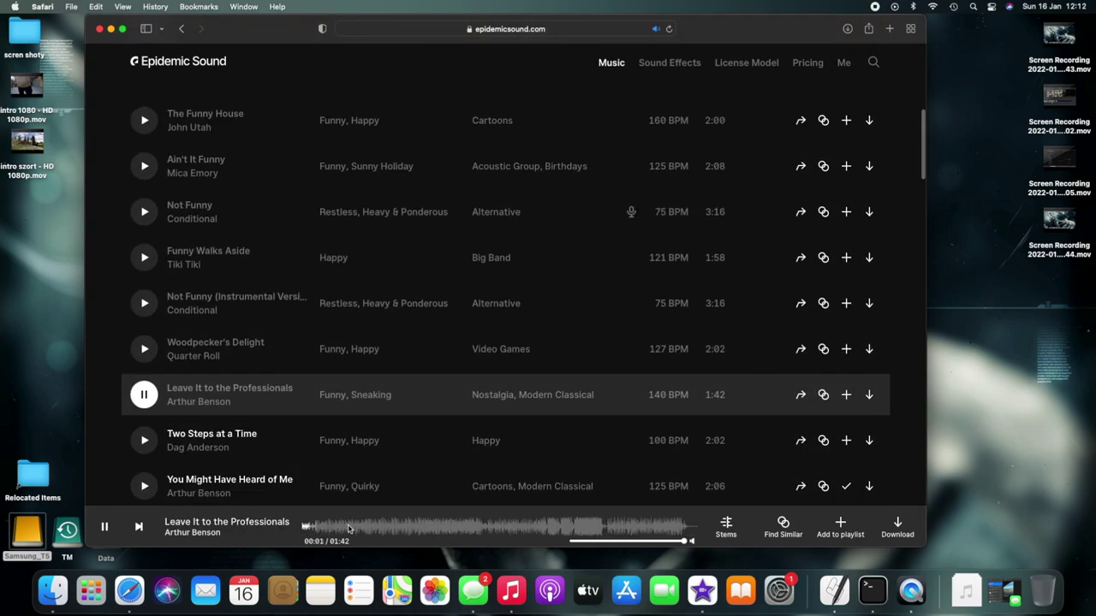
{"action": "left_click", "coordinate": [143, 394]}
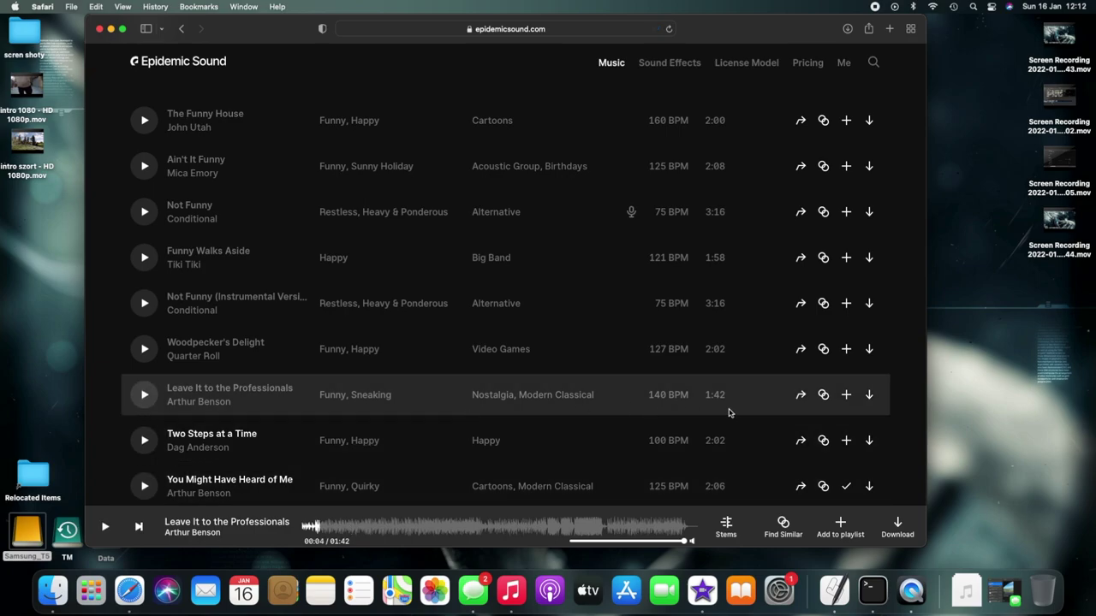
Step: Download the full mix of Leave It to the Professionals and close the Music app's window
{"action": "left_click", "coordinate": [869, 396]}
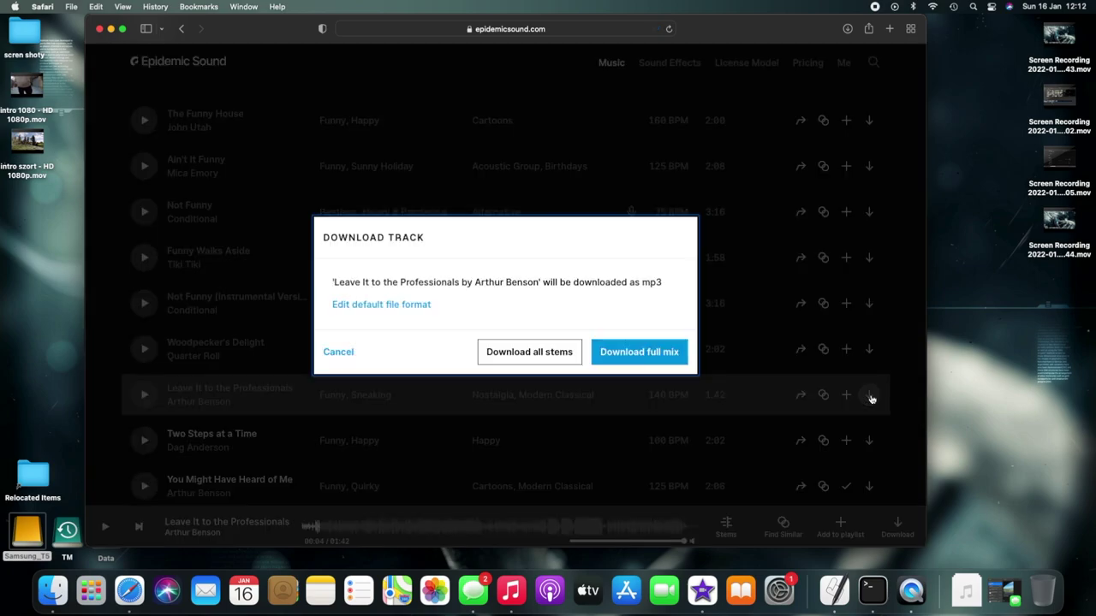
{"action": "left_click", "coordinate": [639, 355]}
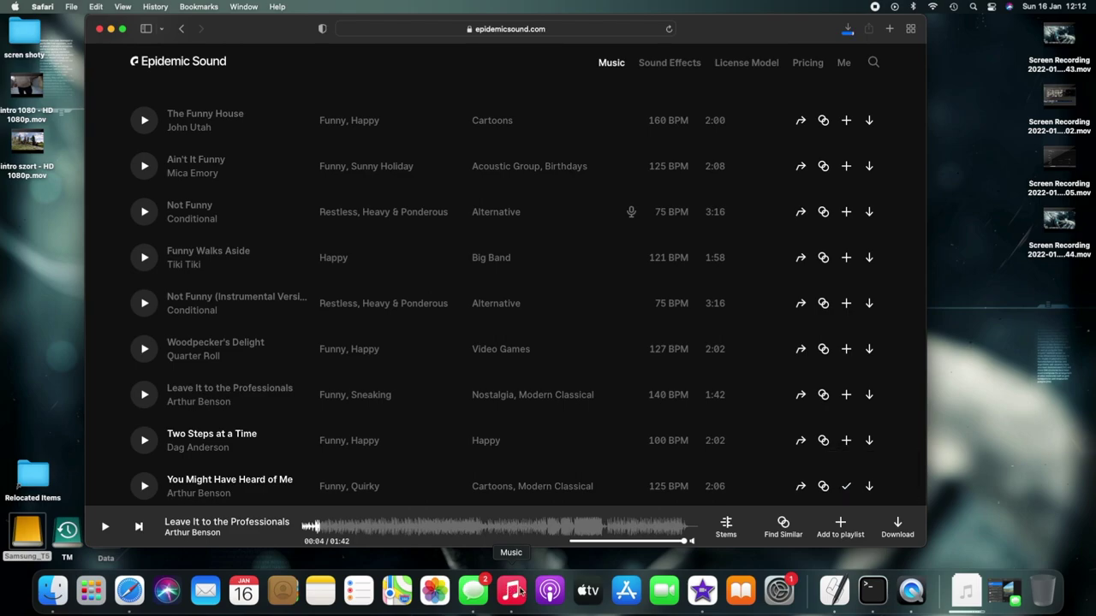
{"action": "left_click", "coordinate": [511, 591]}
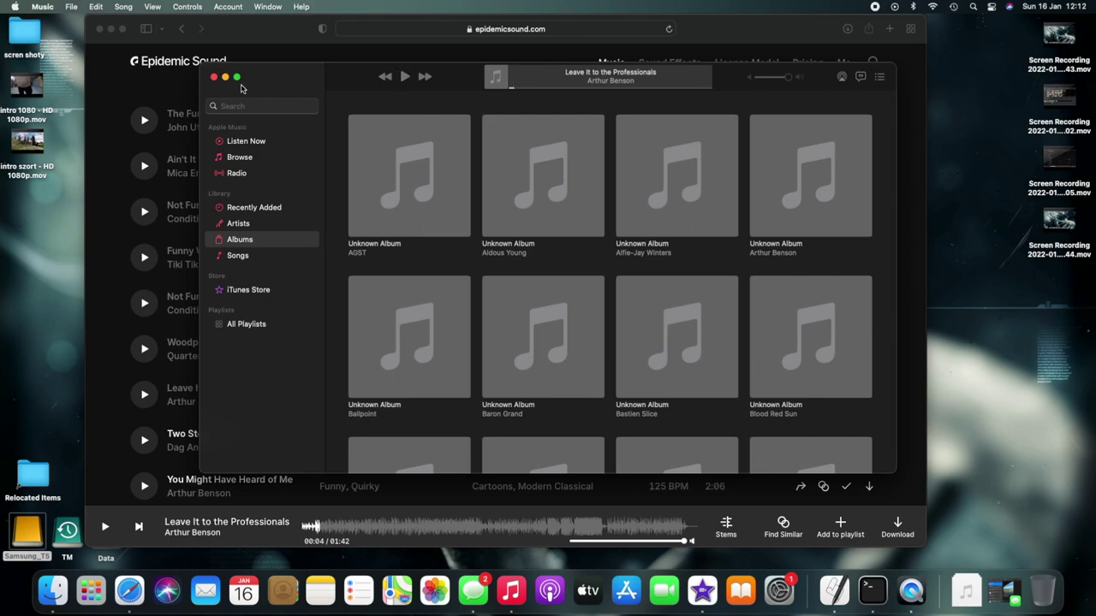
{"action": "left_click", "coordinate": [214, 77]}
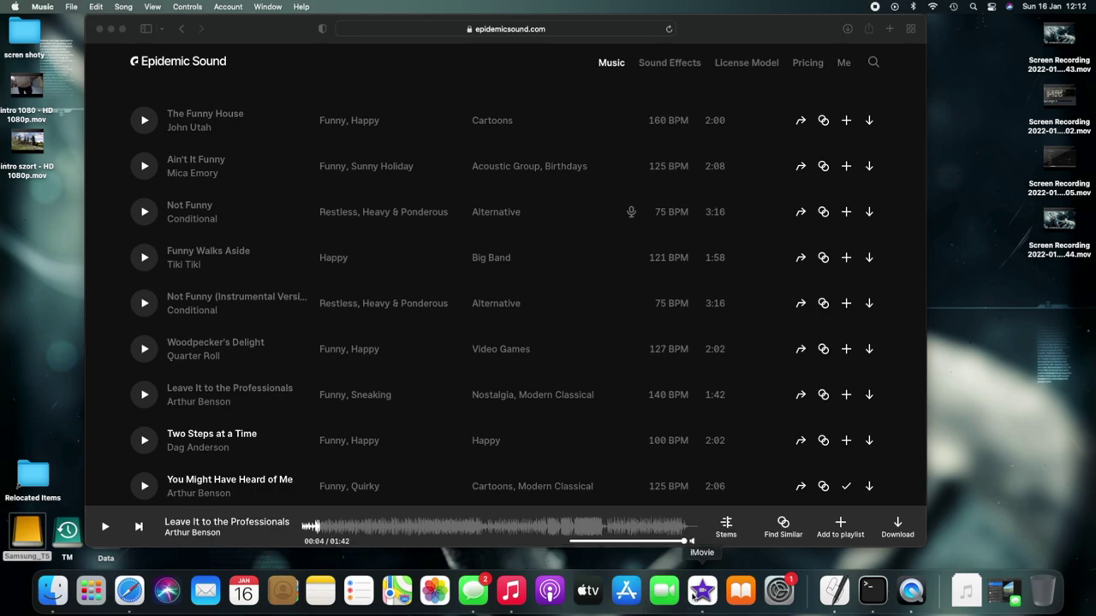
Step: Switch to iMovie and add the downloaded Leave It to the Professionals track to the timeline gap starting at 02:50
{"action": "left_click", "coordinate": [702, 591]}
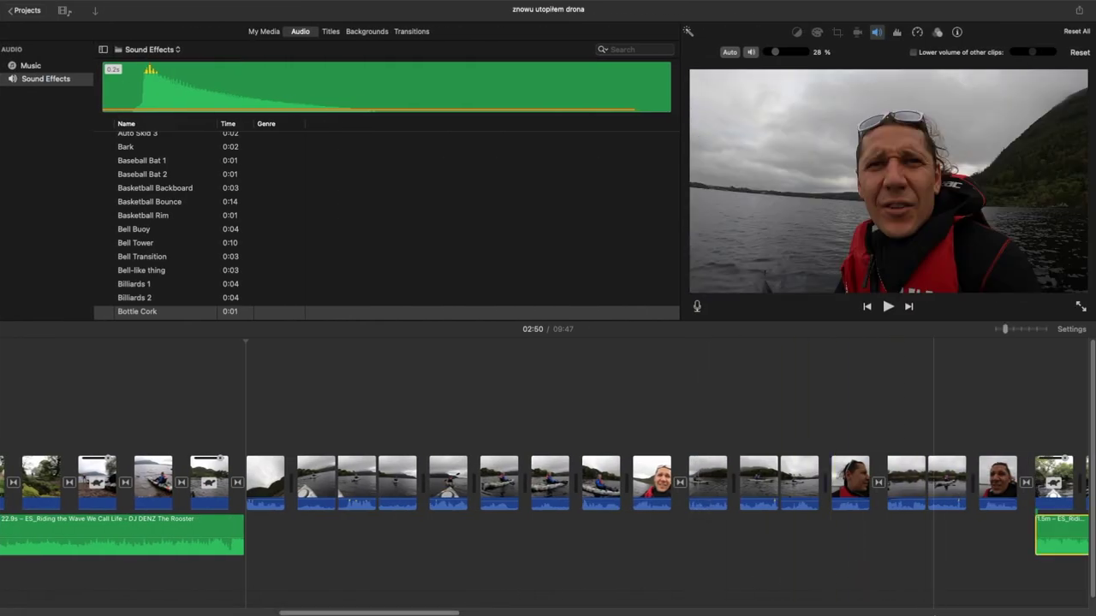
{"action": "mouse_move", "coordinate": [942, 608]}
{"action": "left_click", "coordinate": [970, 595]}
{"action": "left_click_drag", "start_coordinate": [972, 552], "coordinate": [270, 544]}
{"action": "scroll", "coordinate": [652, 500], "scroll_direction": "right", "scroll_amount": 5}
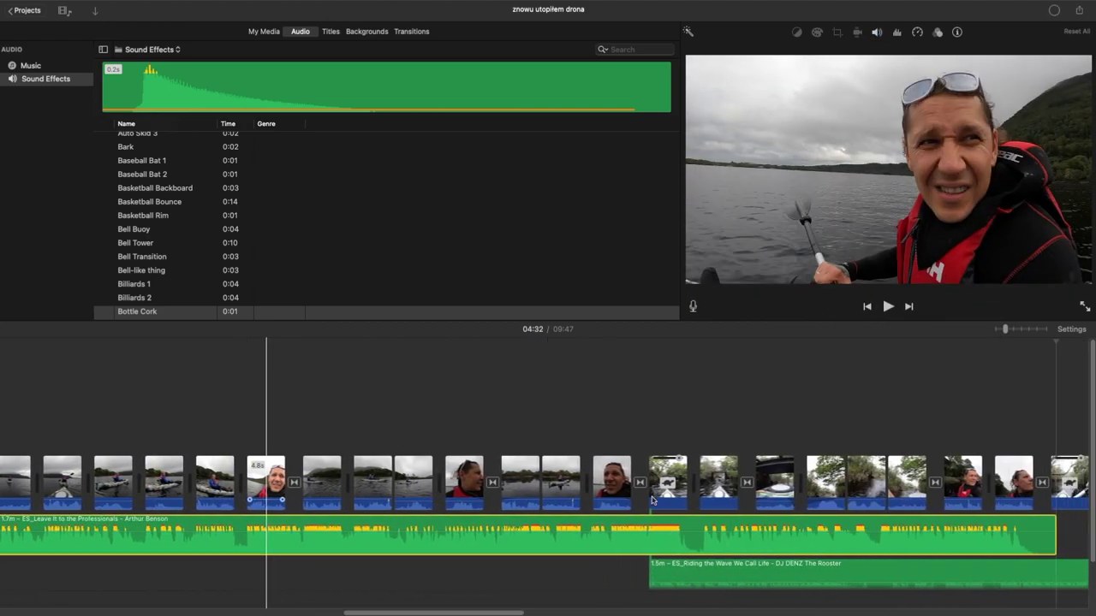
{"action": "scroll", "coordinate": [652, 501], "scroll_direction": "right", "scroll_amount": 2}
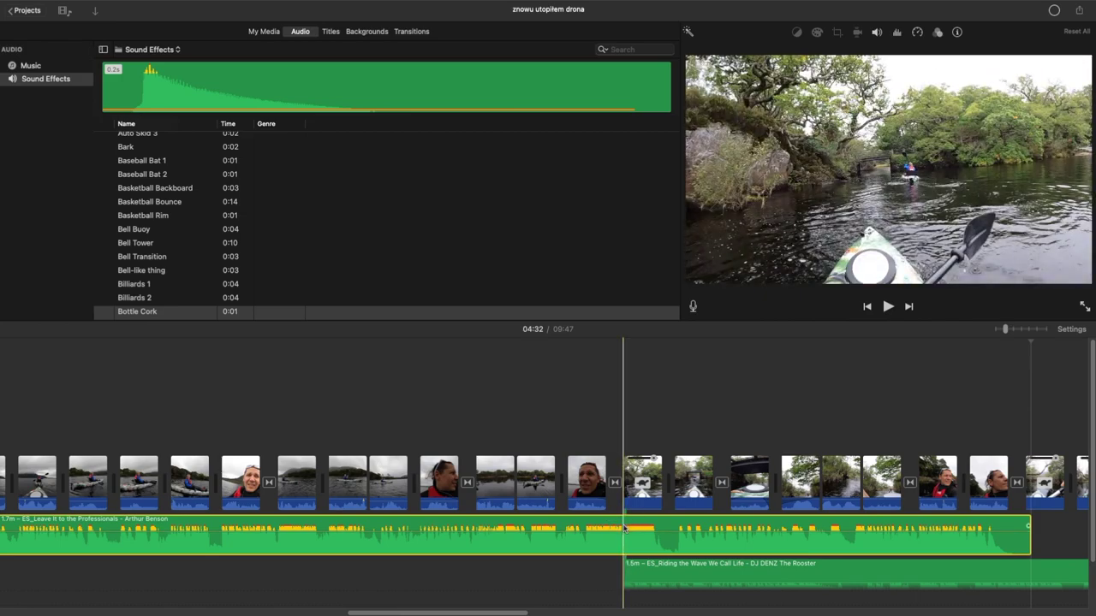
Step: Split Leave It to the Professionals where the Riding the Wave We Call Life track below it begins, and delete the overlapping 29.2 s remainder
{"action": "key", "text": "super+b"}
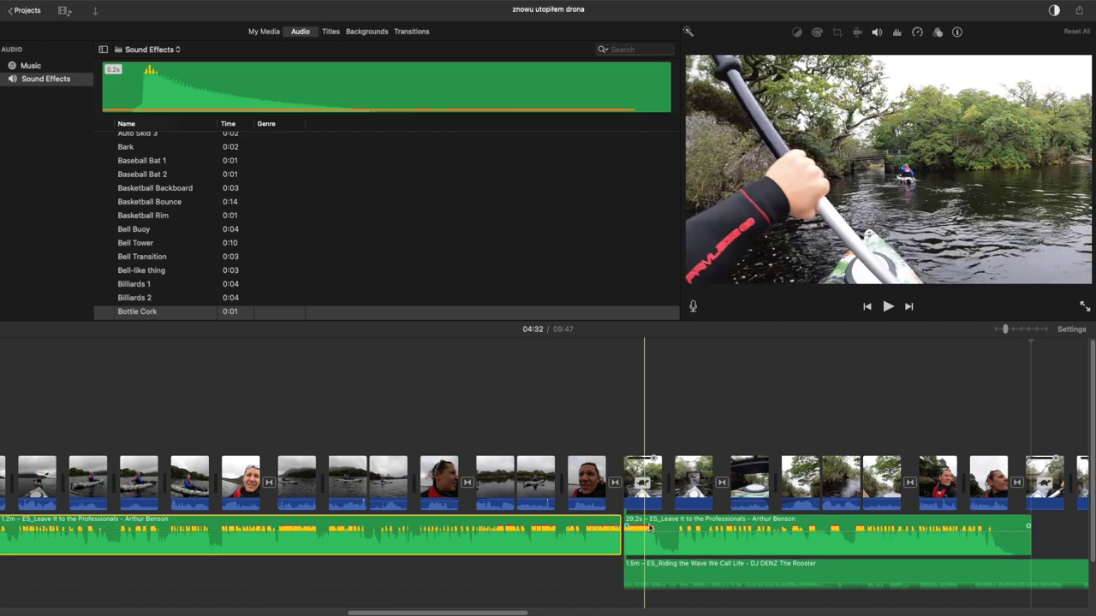
{"action": "right_click", "coordinate": [669, 546]}
{"action": "left_click", "coordinate": [688, 478]}
Step: Lower the volume of the Leave It to the Professionals clip under the speech and listen to its start from 02:49
{"action": "scroll", "coordinate": [549, 486], "scroll_direction": "left", "scroll_amount": 10}
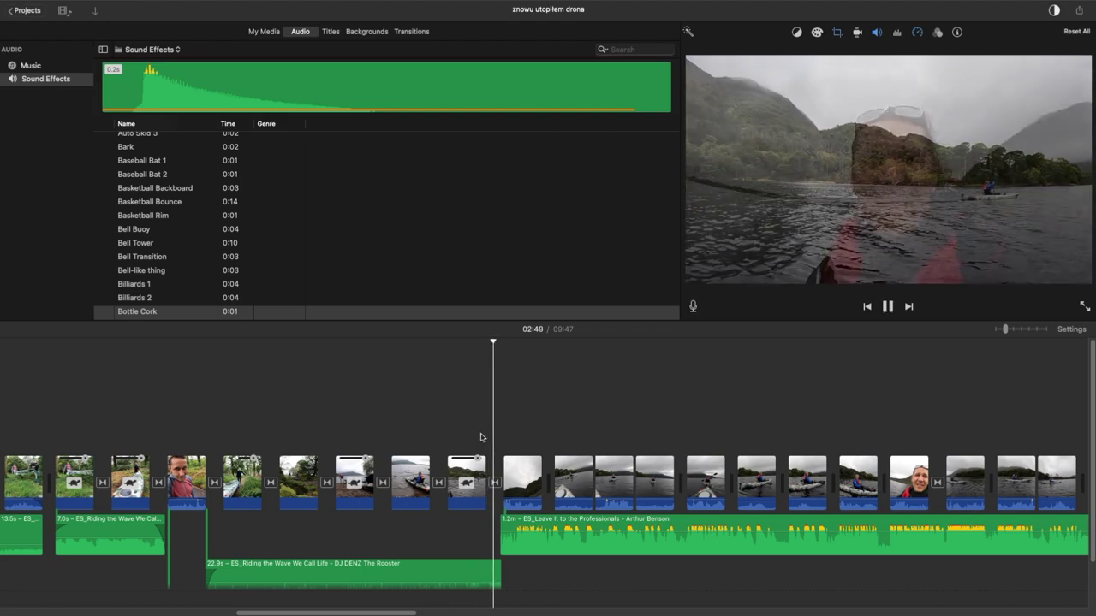
{"action": "key", "text": "space"}
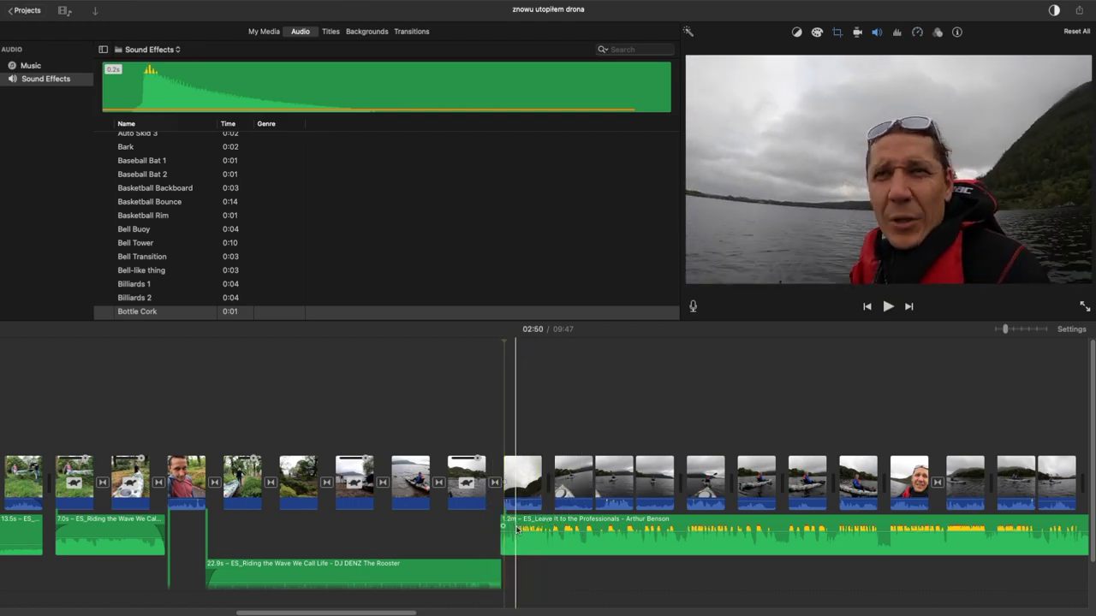
{"action": "left_click_drag", "start_coordinate": [544, 530], "coordinate": [544, 545]}
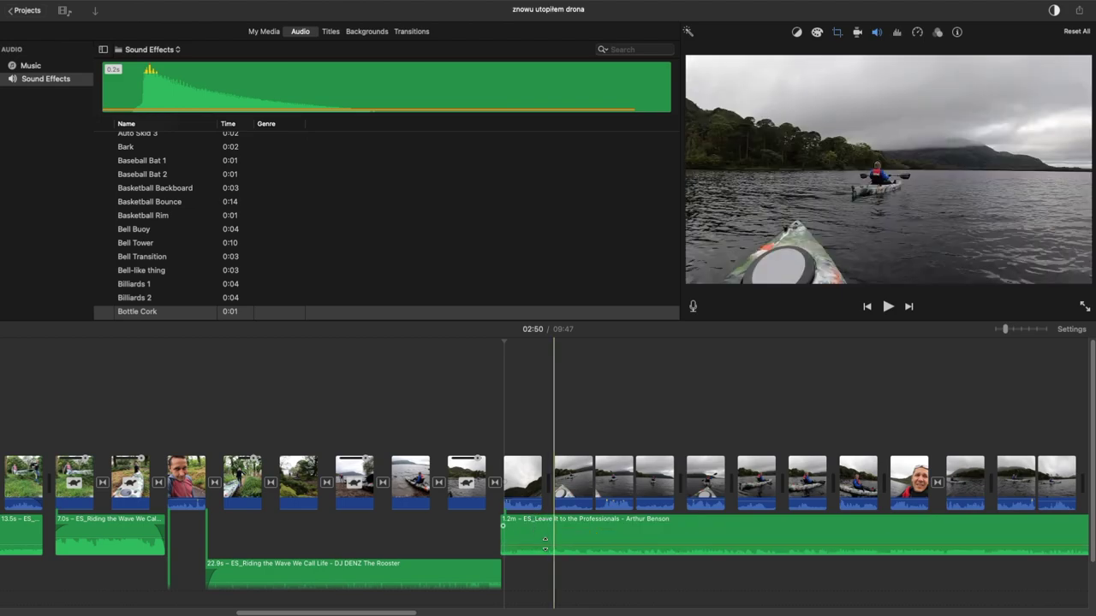
{"action": "key", "text": "XF86AudioRaiseVolume"}
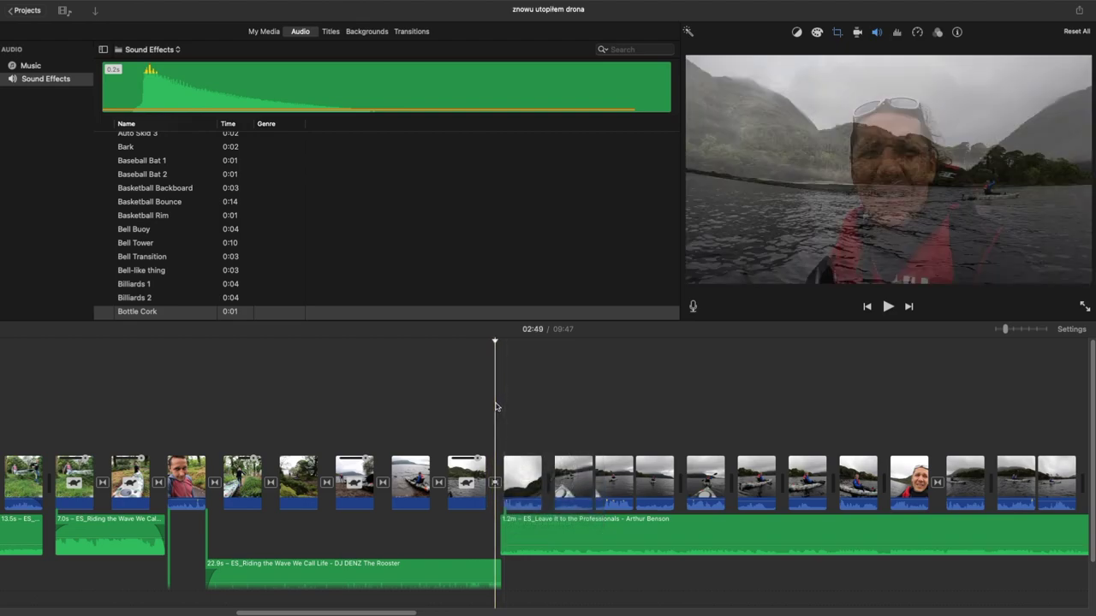
{"action": "key", "text": "space"}
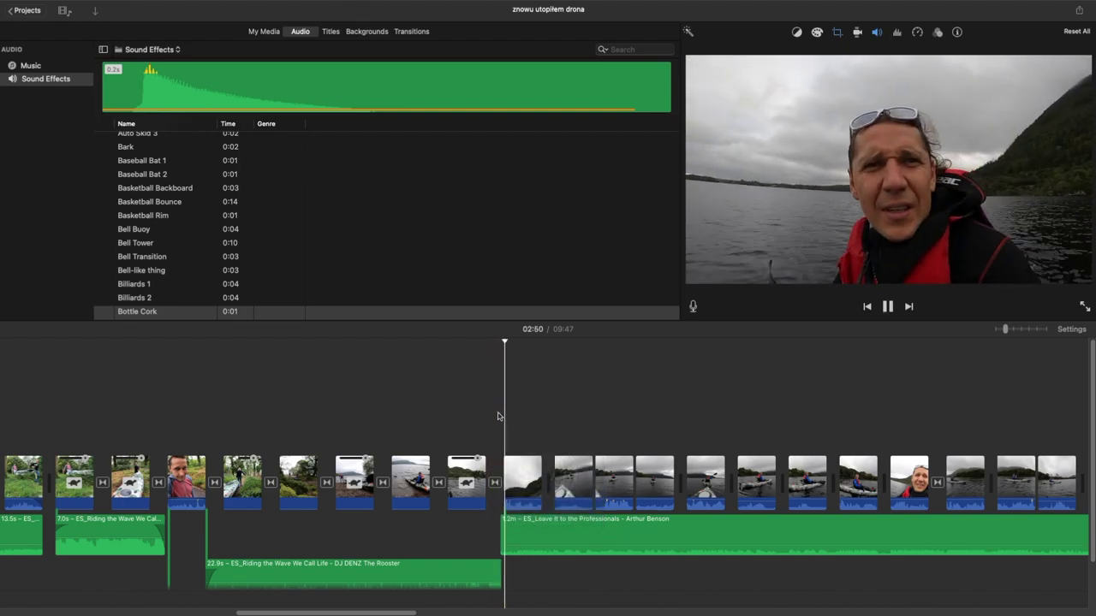
{"action": "key", "text": "space"}
Step: Trim the Riding the Wave We Call Life clip before 02:50 to 22.8 s and add a short fade-out at its end
{"action": "scroll", "coordinate": [481, 484], "scroll_direction": "down", "scroll_amount": 2}
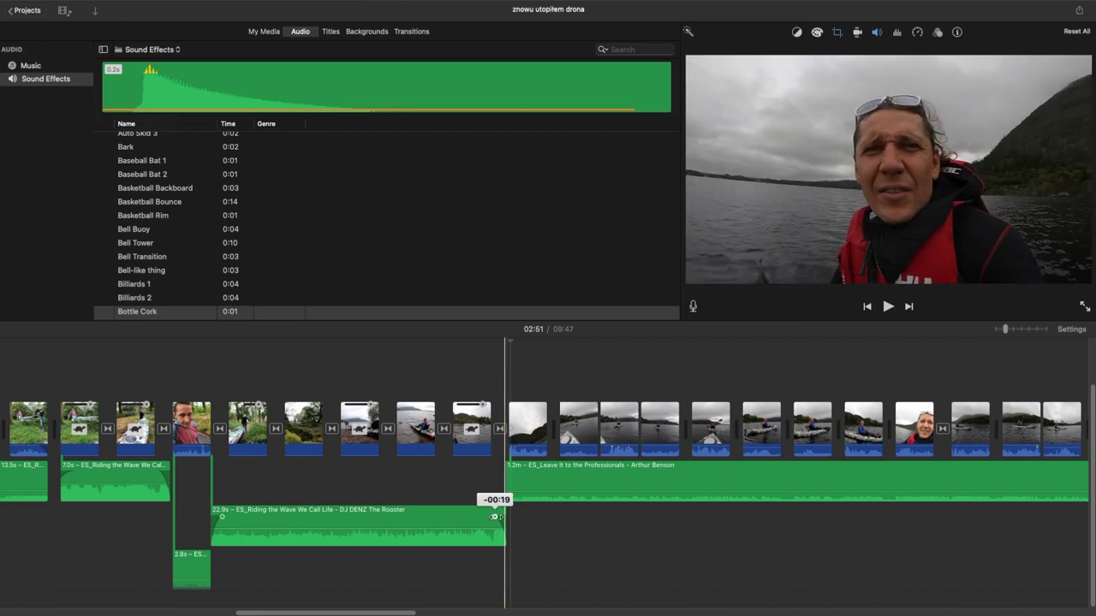
{"action": "left_click_drag", "start_coordinate": [505, 510], "coordinate": [505, 509]}
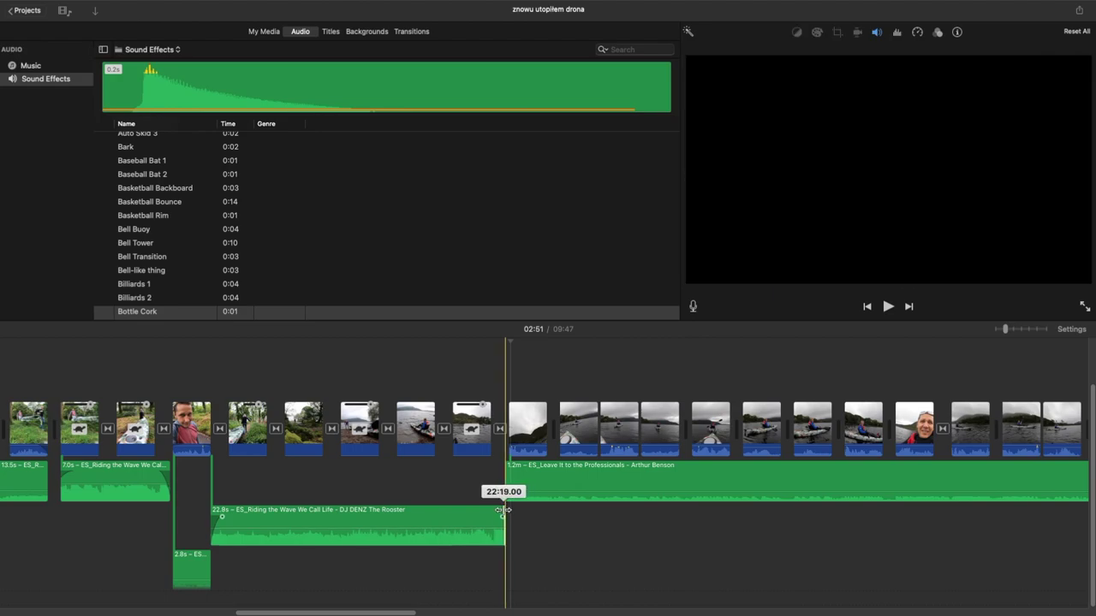
{"action": "mouse_move", "coordinate": [503, 510]}
{"action": "left_mouse_down"}
{"action": "mouse_move", "coordinate": [530, 516]}
{"action": "mouse_move", "coordinate": [504, 511]}
{"action": "left_mouse_up"}
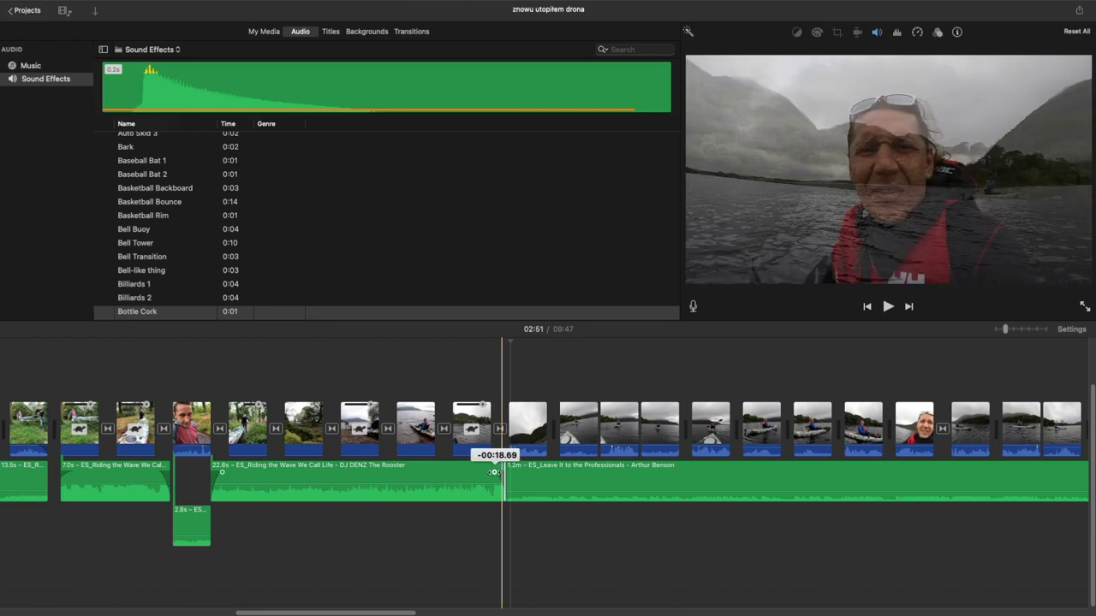
{"action": "left_click_drag", "start_coordinate": [494, 472], "coordinate": [493, 471]}
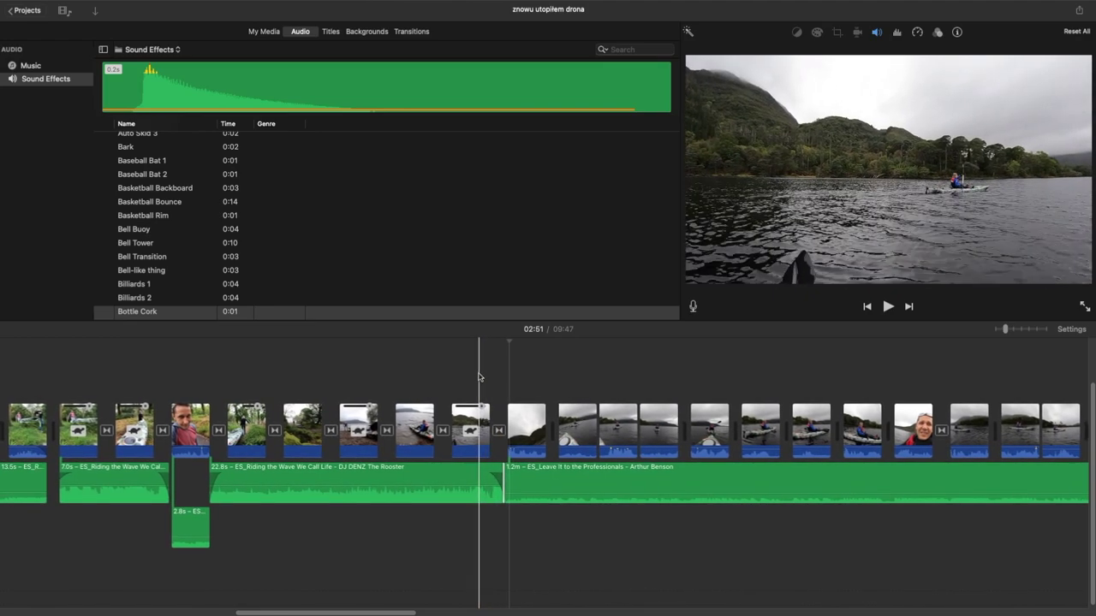
Step: Play back the music change near 02:50 and set the Leave It to the Professionals volume to 5%
{"action": "left_click", "coordinate": [479, 376]}
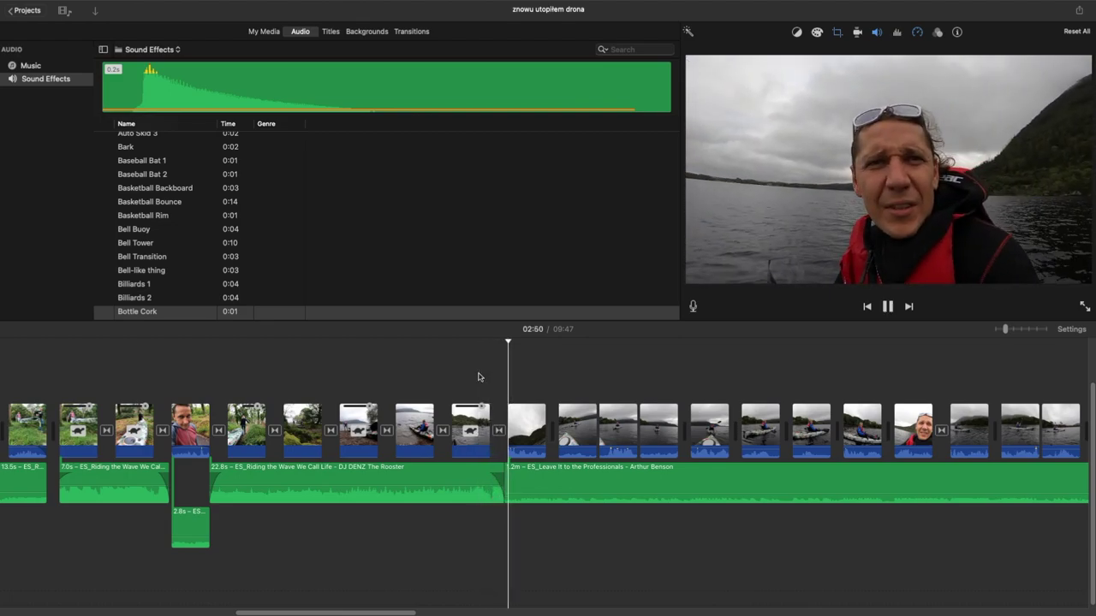
{"action": "left_click_drag", "start_coordinate": [534, 492], "coordinate": [534, 494]}
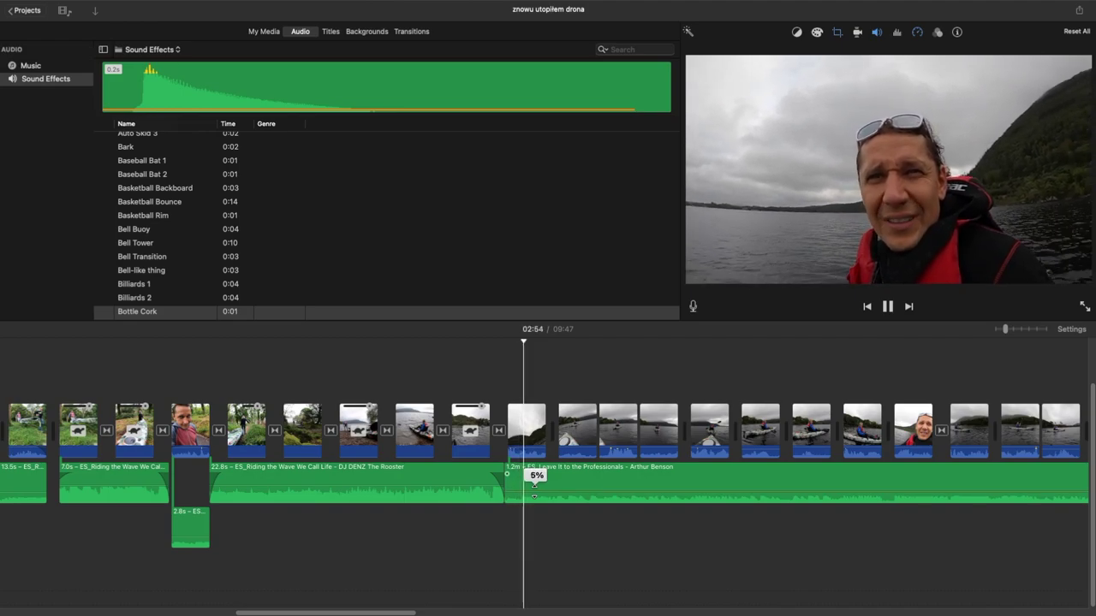
{"action": "left_click_drag", "start_coordinate": [534, 494], "coordinate": [534, 495]}
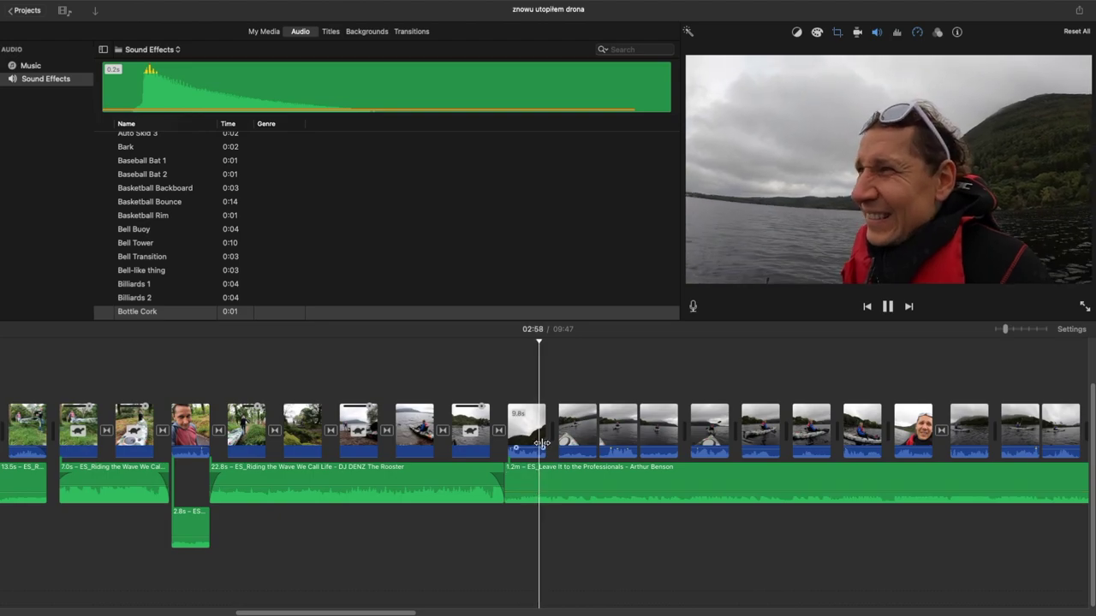
Step: Spot-check the lowered Leave It to the Professionals music under several shots from about 03:07 to 04:04
{"action": "left_click", "coordinate": [665, 376]}
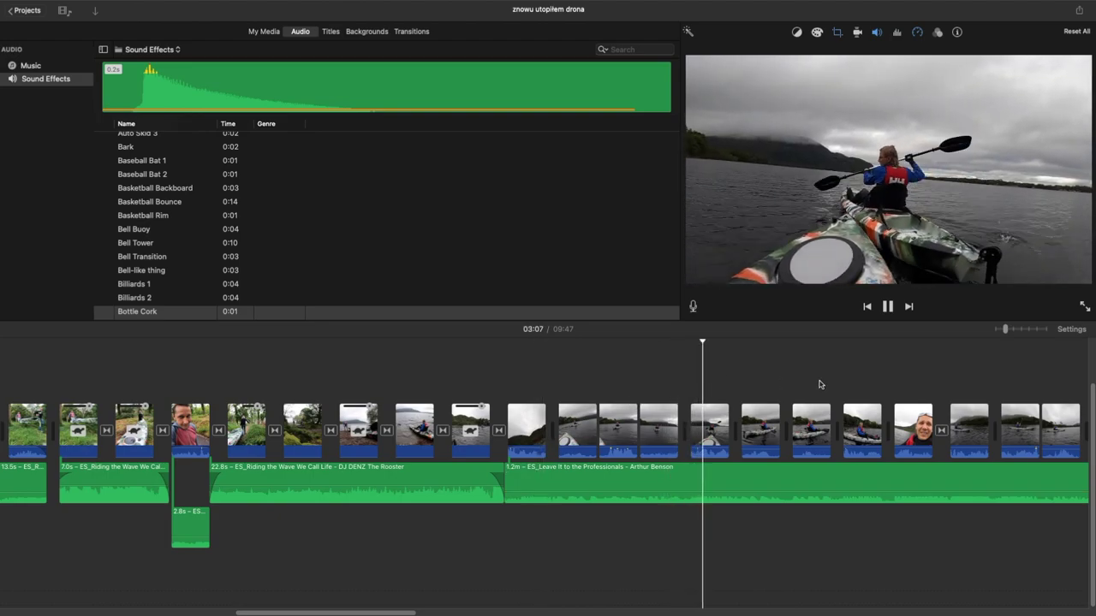
{"action": "scroll", "coordinate": [876, 384], "scroll_direction": "right", "scroll_amount": 3}
{"action": "left_click", "coordinate": [875, 384]}
{"action": "scroll", "coordinate": [876, 384], "scroll_direction": "right", "scroll_amount": 5}
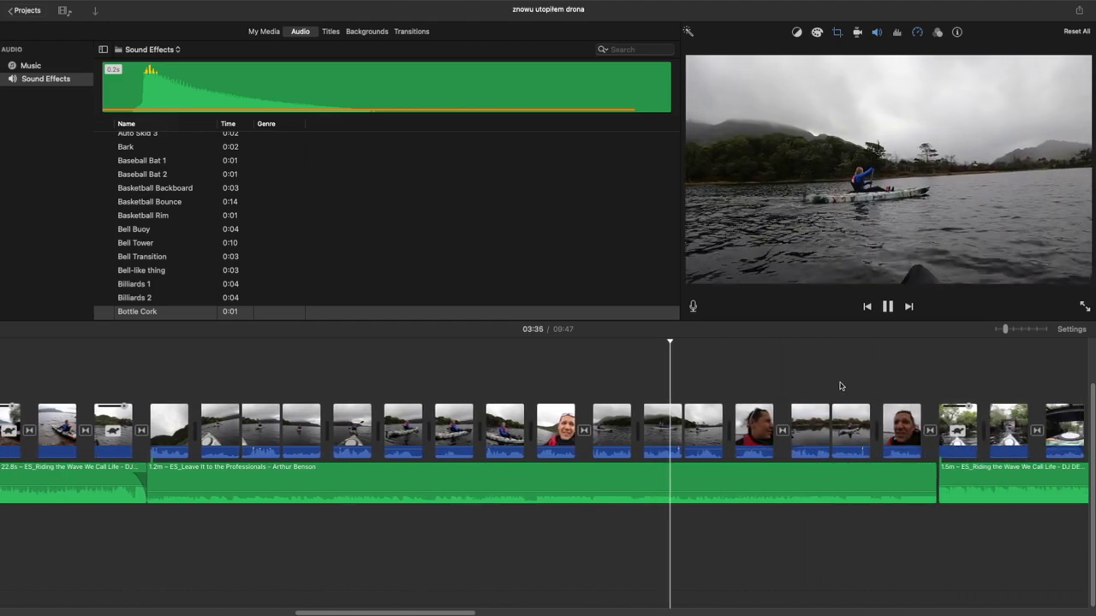
{"action": "left_click", "coordinate": [840, 386]}
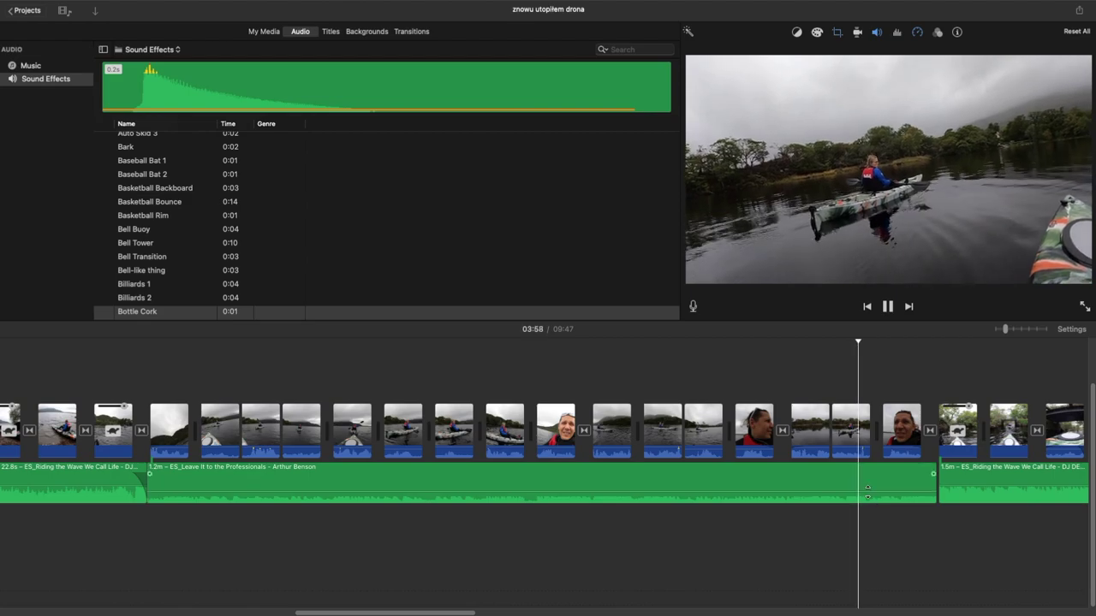
{"action": "mouse_move", "coordinate": [867, 489]}
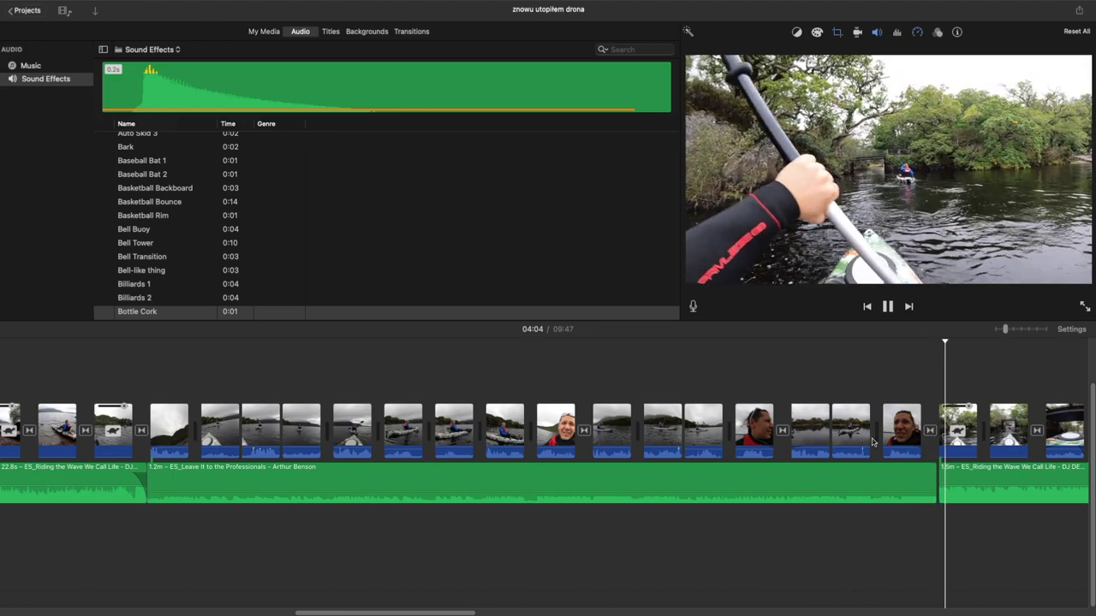
Step: Fade out and shorten the end of Leave It to the Professionals before 04:04, and fade in the Riding the Wave We Call Life clip that follows
{"action": "key", "text": "space"}
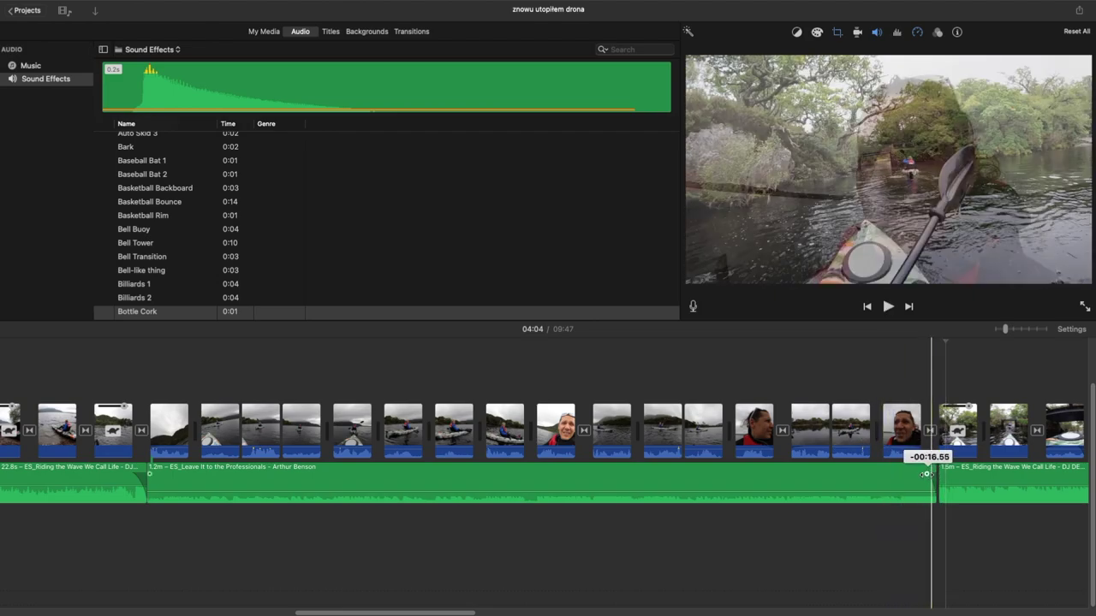
{"action": "key", "text": "space"}
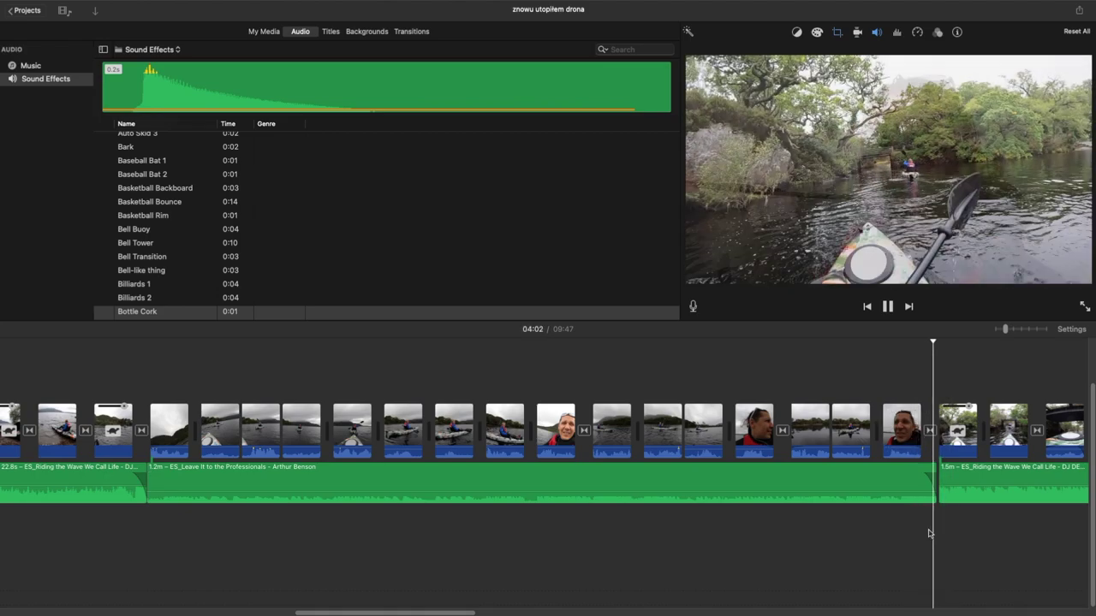
{"action": "left_click_drag", "start_coordinate": [935, 481], "coordinate": [920, 480]}
{"action": "key", "text": "space"}
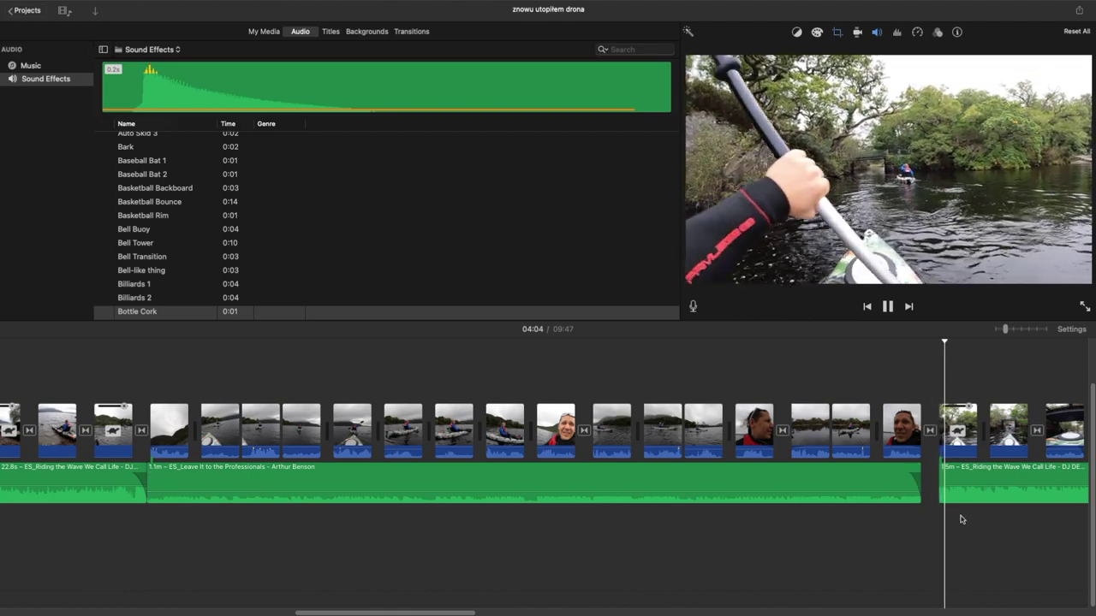
{"action": "left_click_drag", "start_coordinate": [939, 473], "coordinate": [932, 473]}
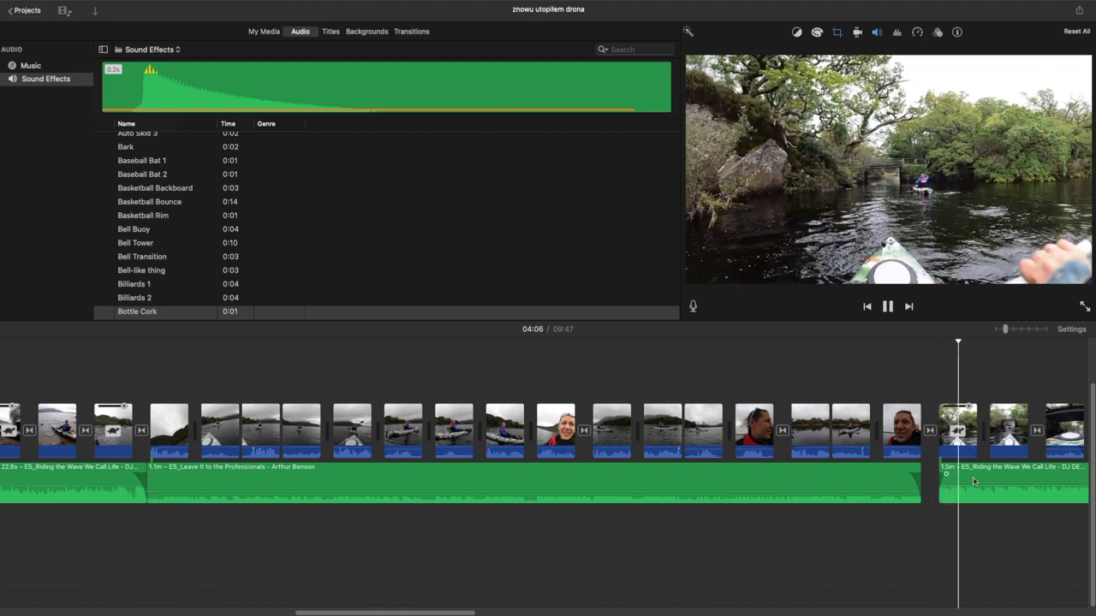
{"action": "key", "text": "space"}
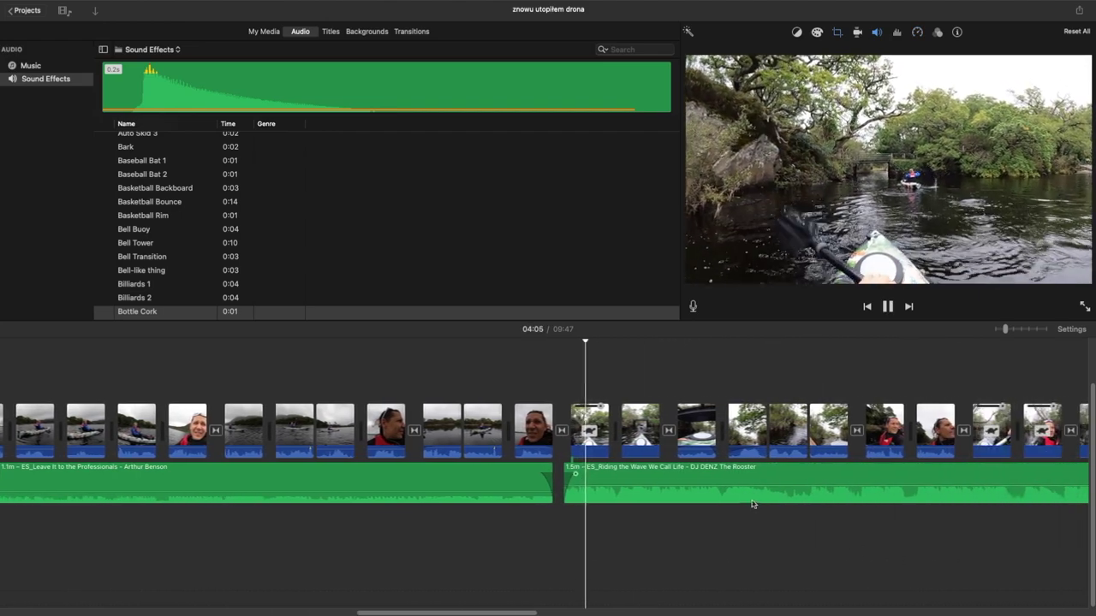
Step: Split Riding the Wave We Call Life at 04:11 and 04:30 and lower the volume of the 18.6 s section between the cuts
{"action": "left_click", "coordinate": [677, 476]}
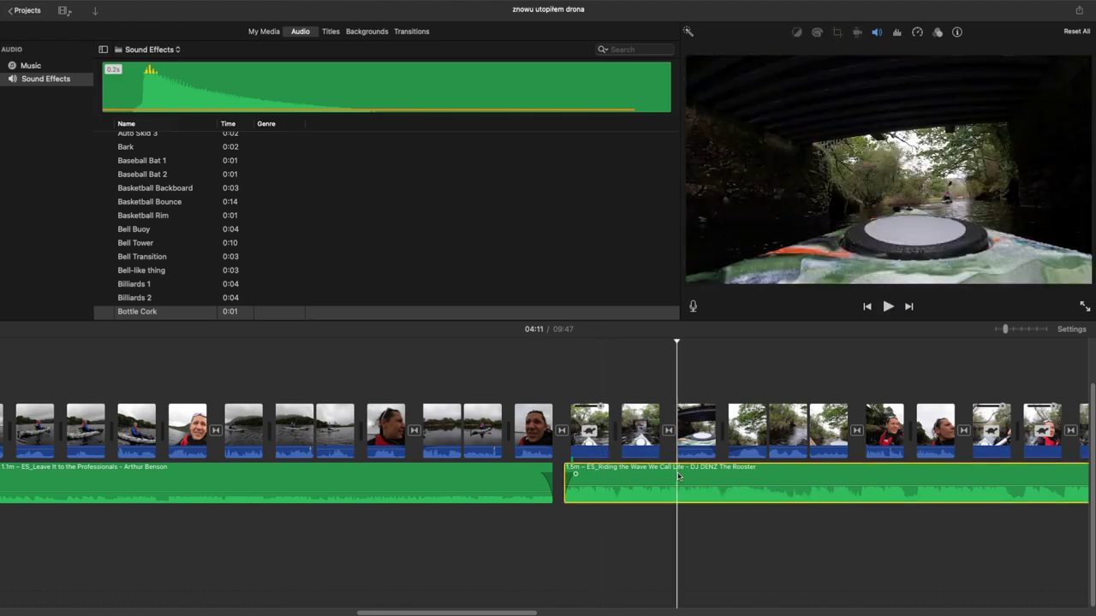
{"action": "key", "text": "super+b"}
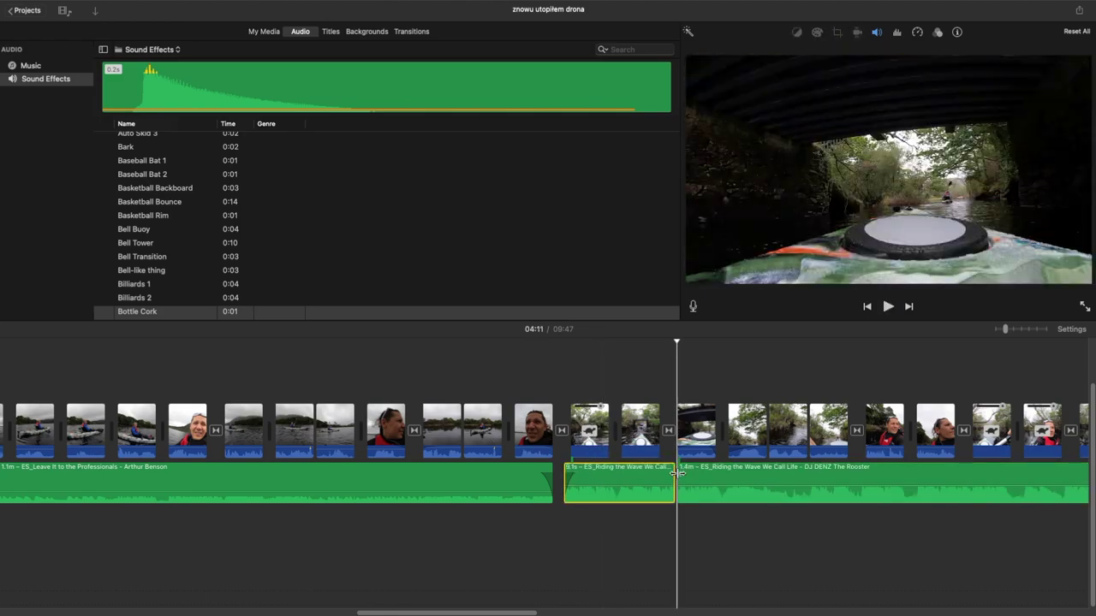
{"action": "left_click", "coordinate": [956, 479]}
{"action": "key", "text": "super+b"}
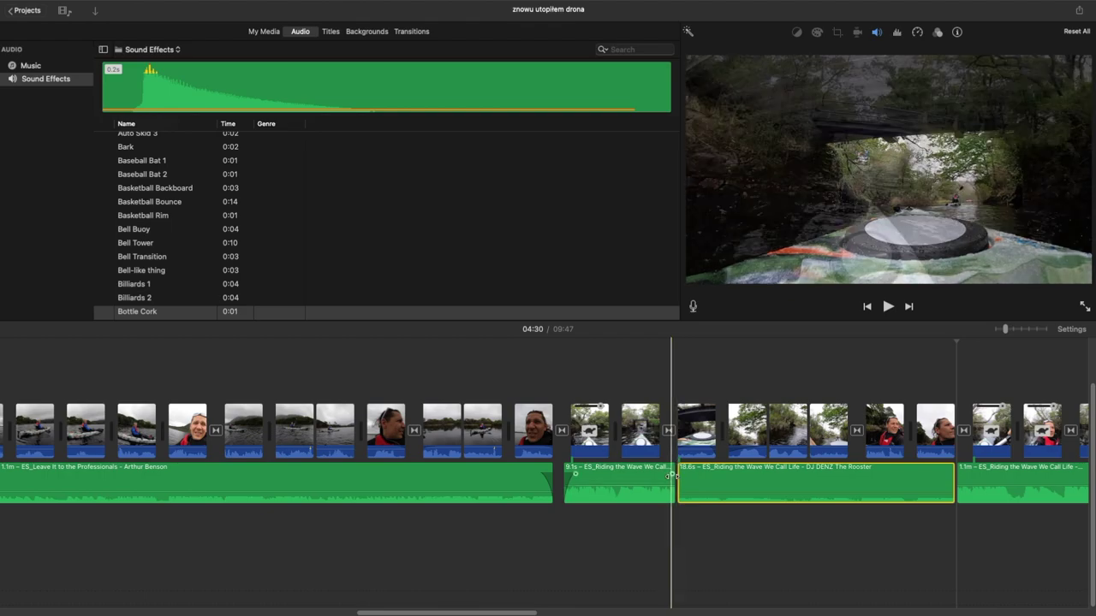
Step: Fade the music out before and back in after the lowered 18.6 s section, and play back both transitions
{"action": "left_click", "coordinate": [657, 522]}
{"action": "key", "text": "space"}
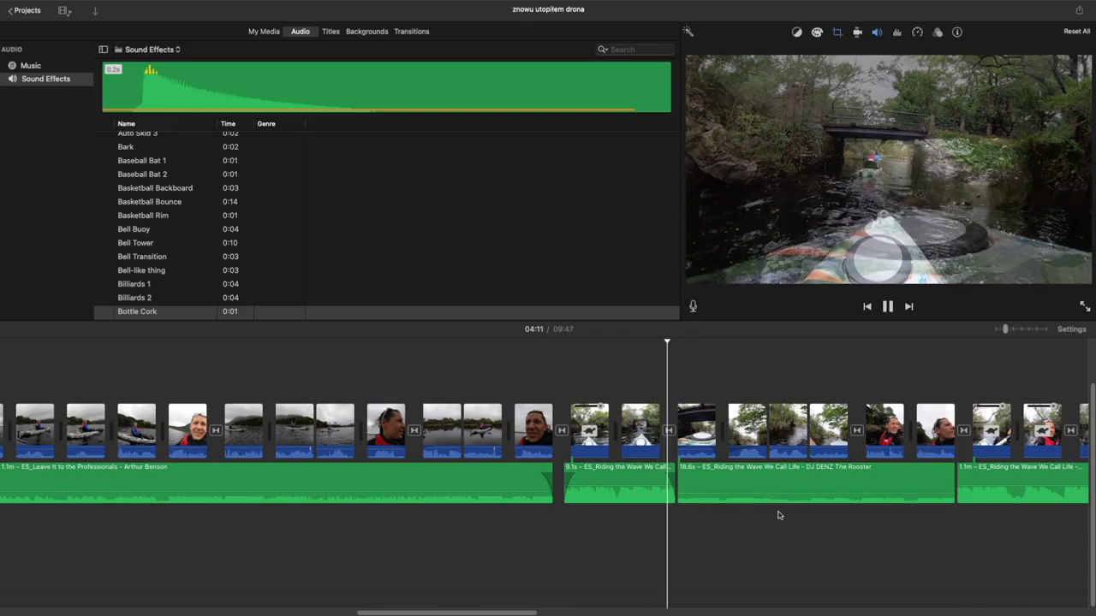
{"action": "left_click", "coordinate": [941, 374]}
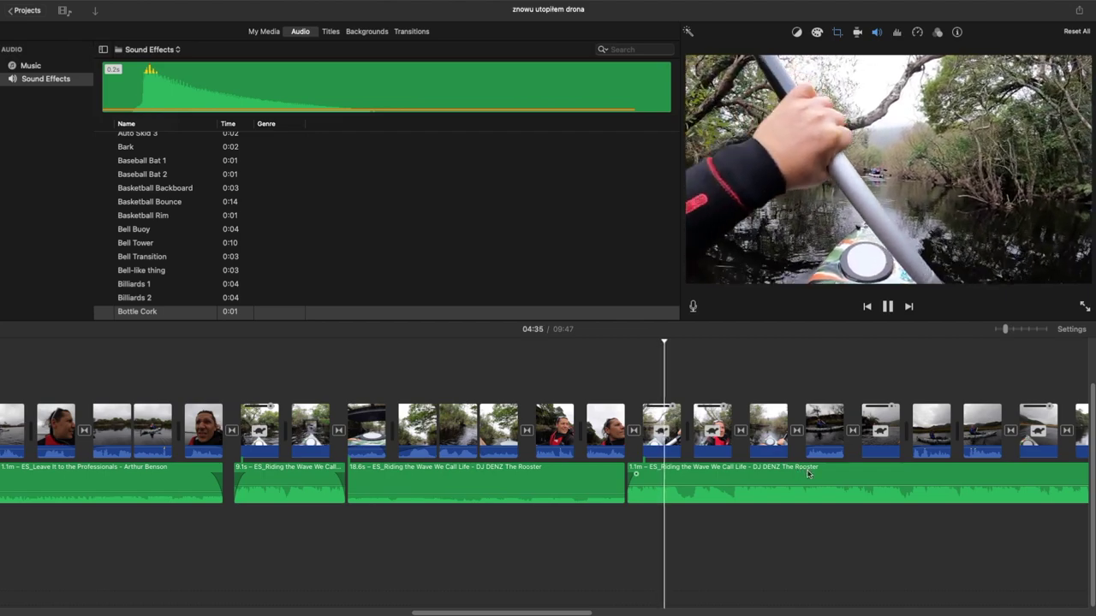
Step: Split the following Riding the Wave We Call Life section at 04:44 and 04:50 and lower the volume of the 6.4 s piece between the cuts
{"action": "scroll", "coordinate": [808, 472], "scroll_direction": "right", "scroll_amount": 10}
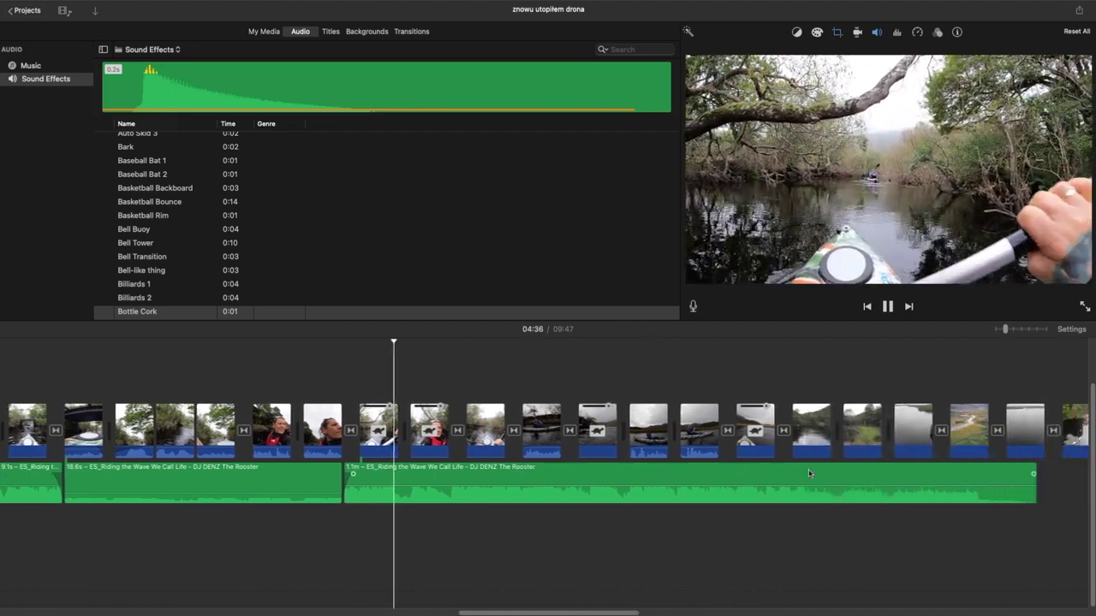
{"action": "scroll", "coordinate": [808, 473], "scroll_direction": "left", "scroll_amount": 3}
{"action": "scroll", "coordinate": [809, 473], "scroll_direction": "left", "scroll_amount": 2}
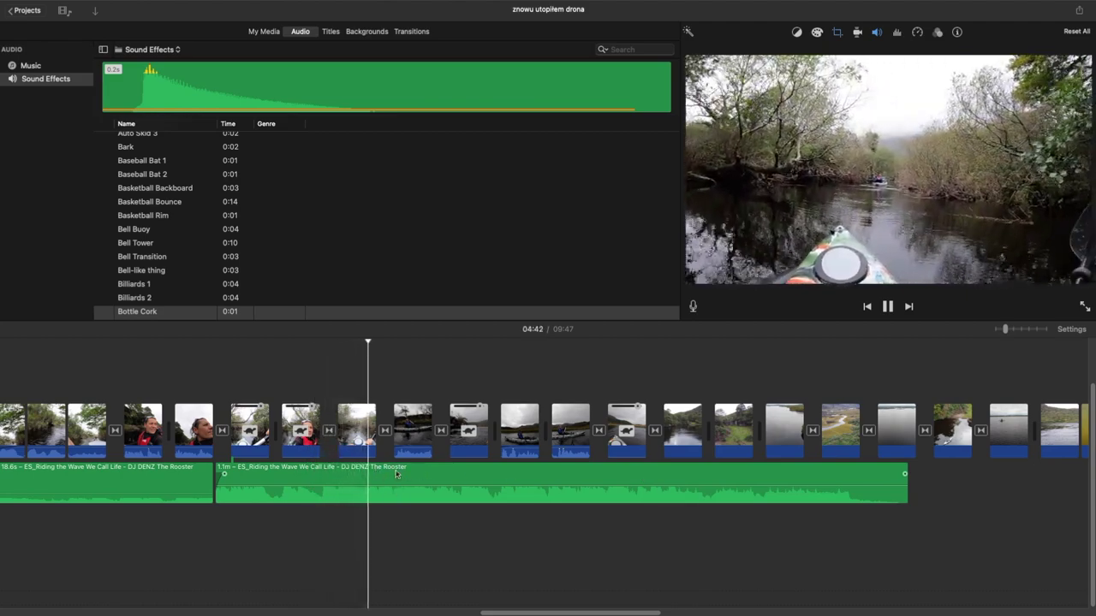
{"action": "left_click", "coordinate": [397, 474]}
{"action": "key", "text": "super+b"}
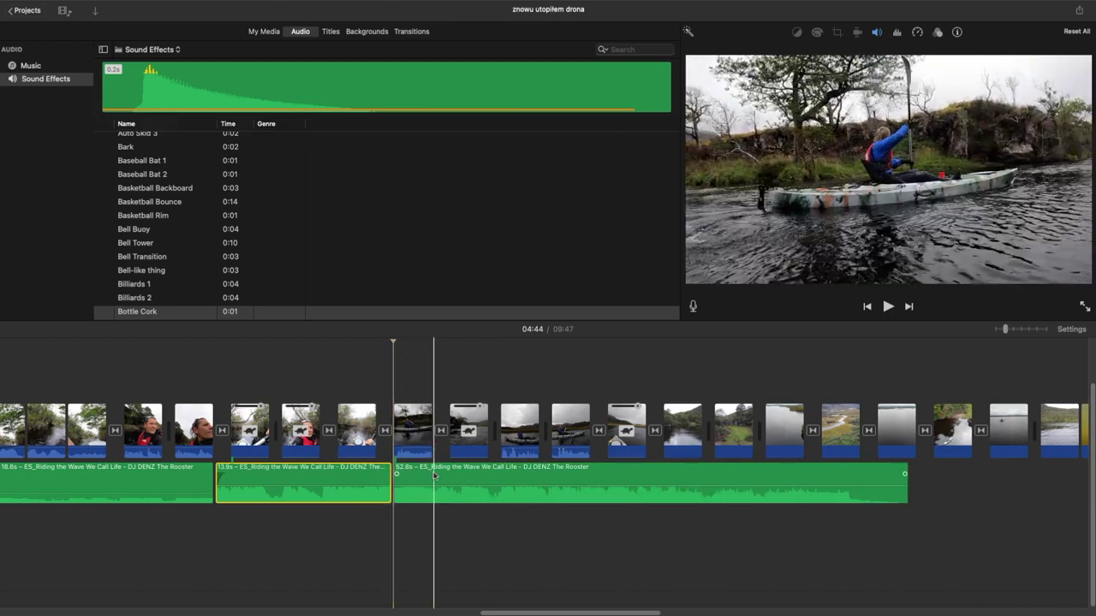
{"action": "left_click", "coordinate": [432, 477]}
{"action": "key", "text": "super+b"}
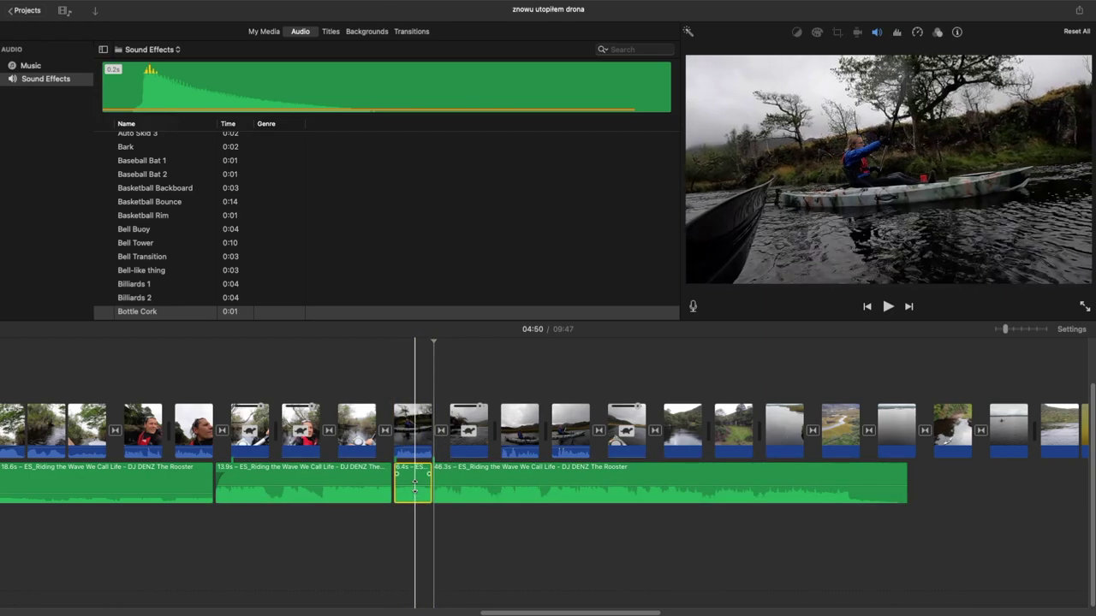
{"action": "mouse_move", "coordinate": [414, 483]}
{"action": "left_mouse_down"}
{"action": "mouse_move", "coordinate": [416, 500]}
{"action": "mouse_move", "coordinate": [414, 483]}
{"action": "left_mouse_up"}
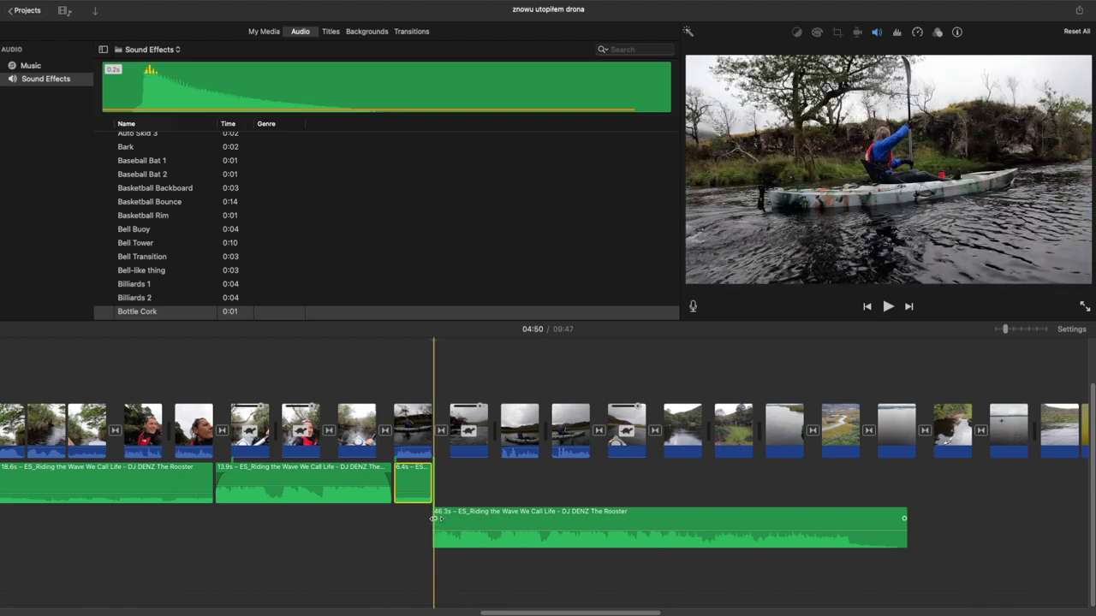
Step: Move the faded-in 46.3 s music section back up directly behind the lowered 6.4 s piece and play back the transition near 04:50
{"action": "key", "text": "space"}
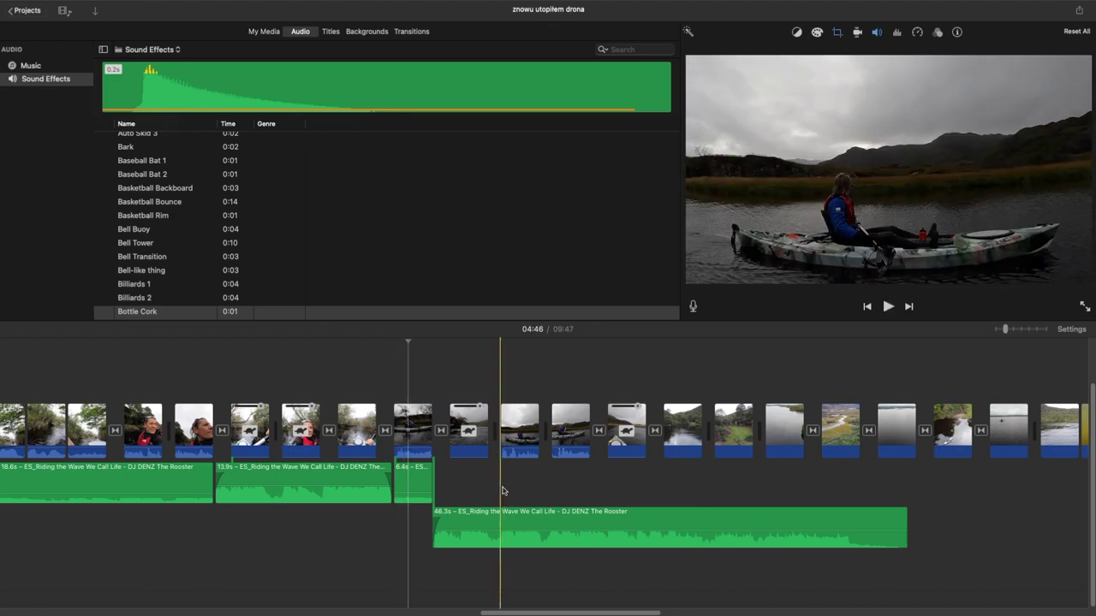
{"action": "key", "text": "space"}
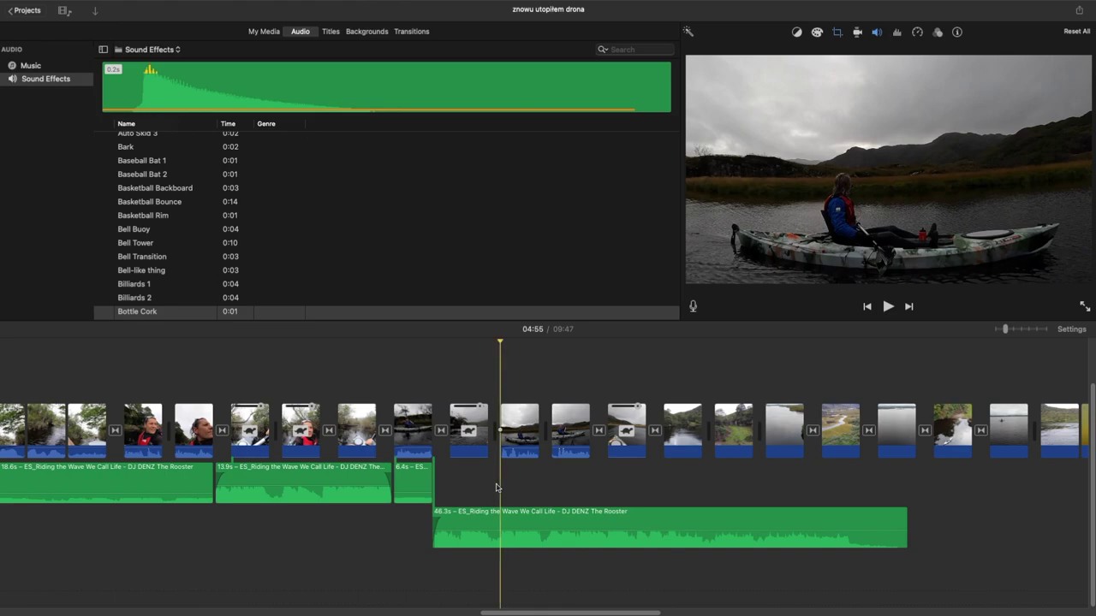
{"action": "left_click_drag", "start_coordinate": [501, 526], "coordinate": [501, 484]}
{"action": "left_click", "coordinate": [434, 419]}
{"action": "key", "text": "space"}
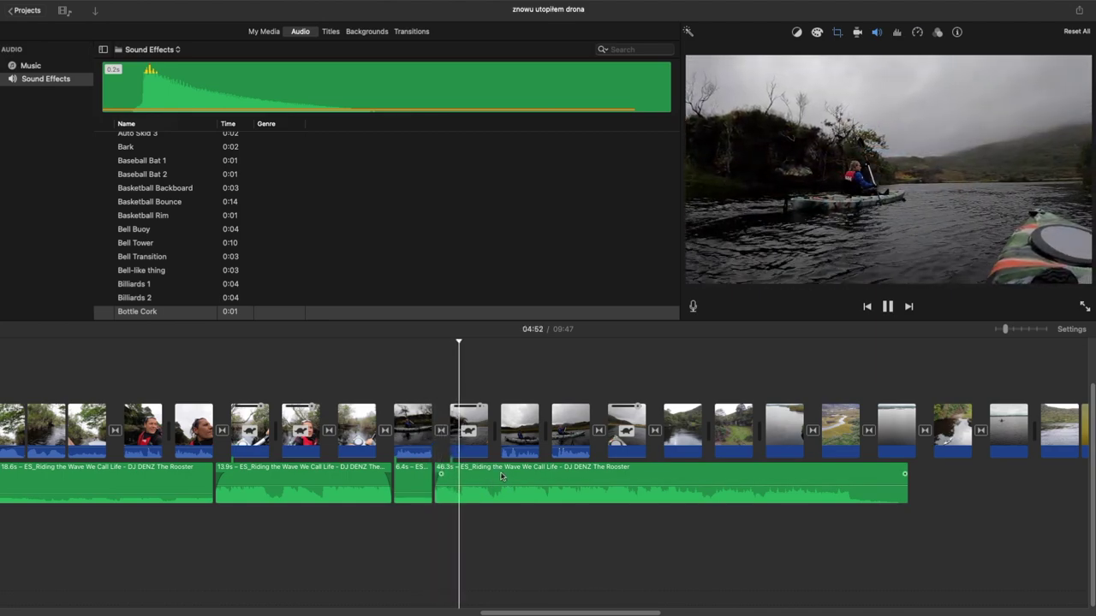
Step: Split Riding the Wave We Call Life at 04:55 and 05:04, lower the 9.3 s section between the cuts, and play back the transition near 05:04
{"action": "left_click", "coordinate": [502, 476]}
{"action": "key", "text": "super+b"}
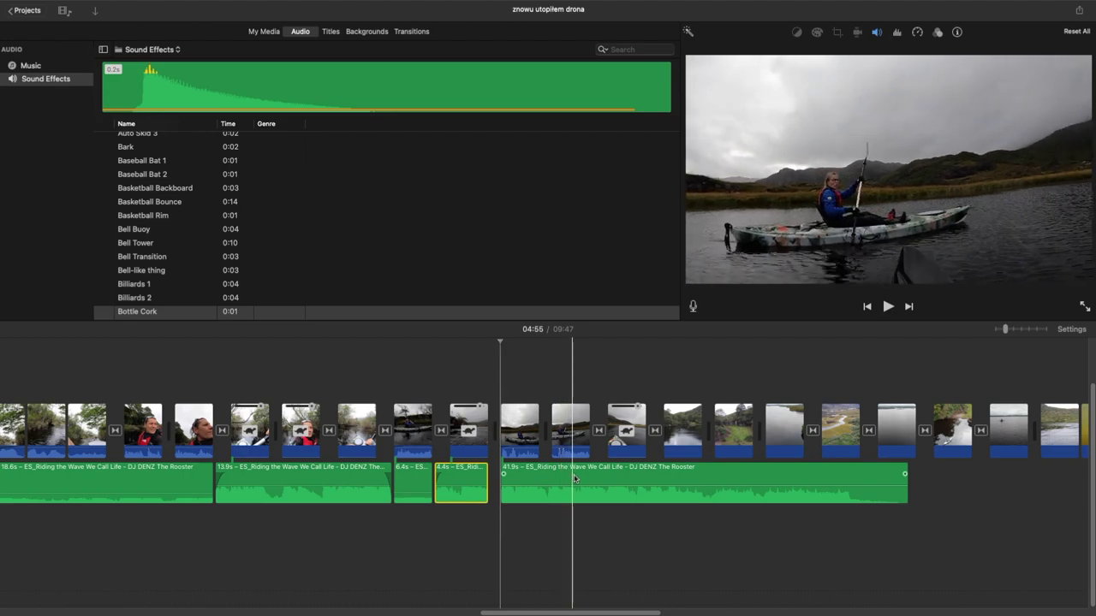
{"action": "left_click", "coordinate": [591, 477]}
{"action": "key", "text": "super+b"}
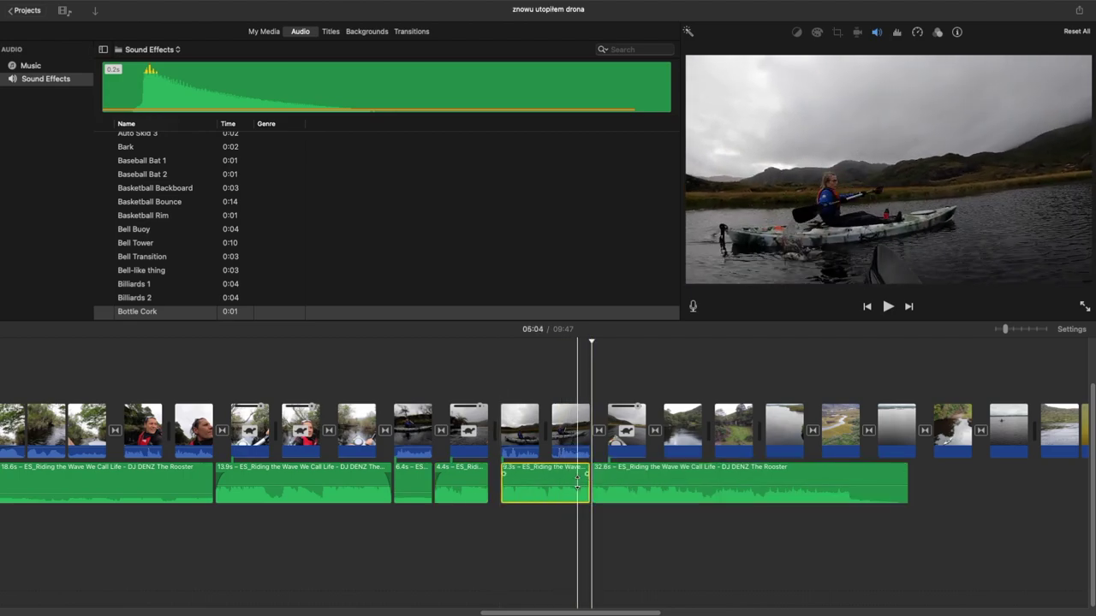
{"action": "left_click_drag", "start_coordinate": [577, 481], "coordinate": [576, 493]}
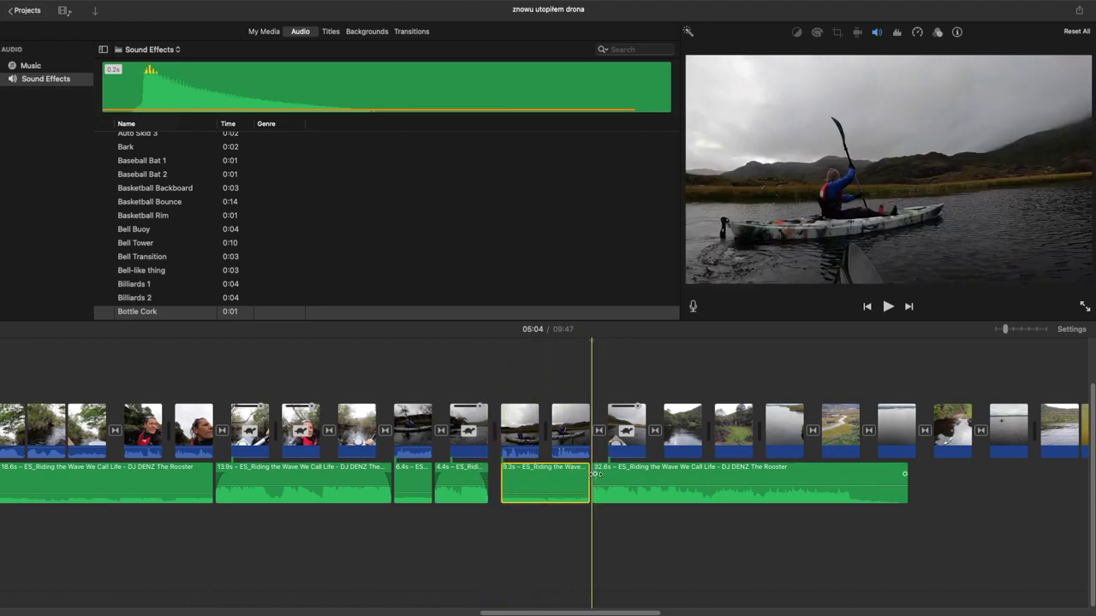
{"action": "left_click", "coordinate": [571, 381]}
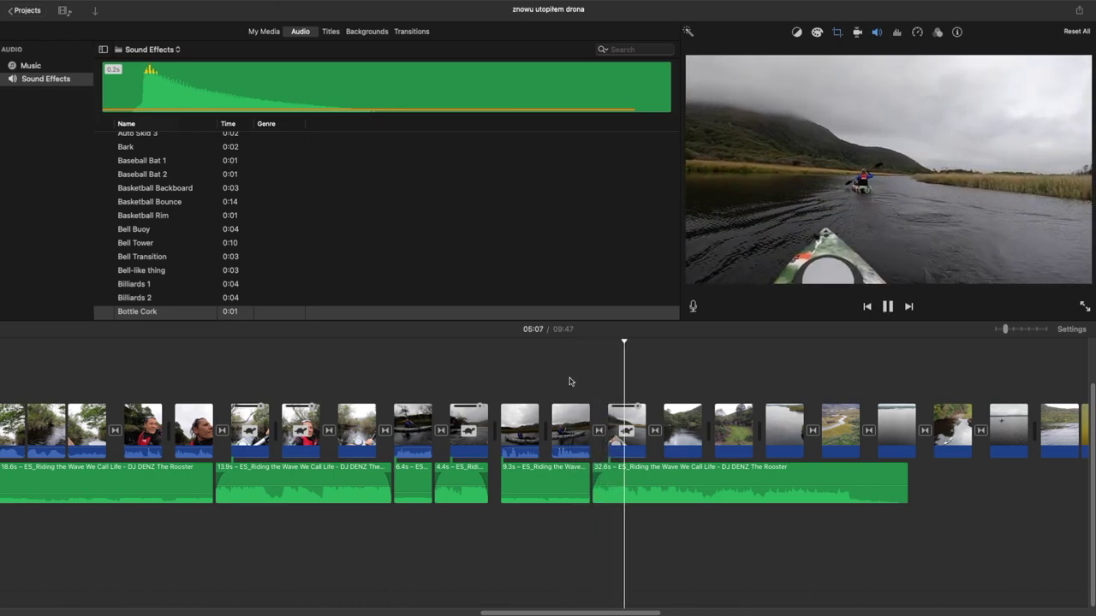
{"action": "key", "text": "space"}
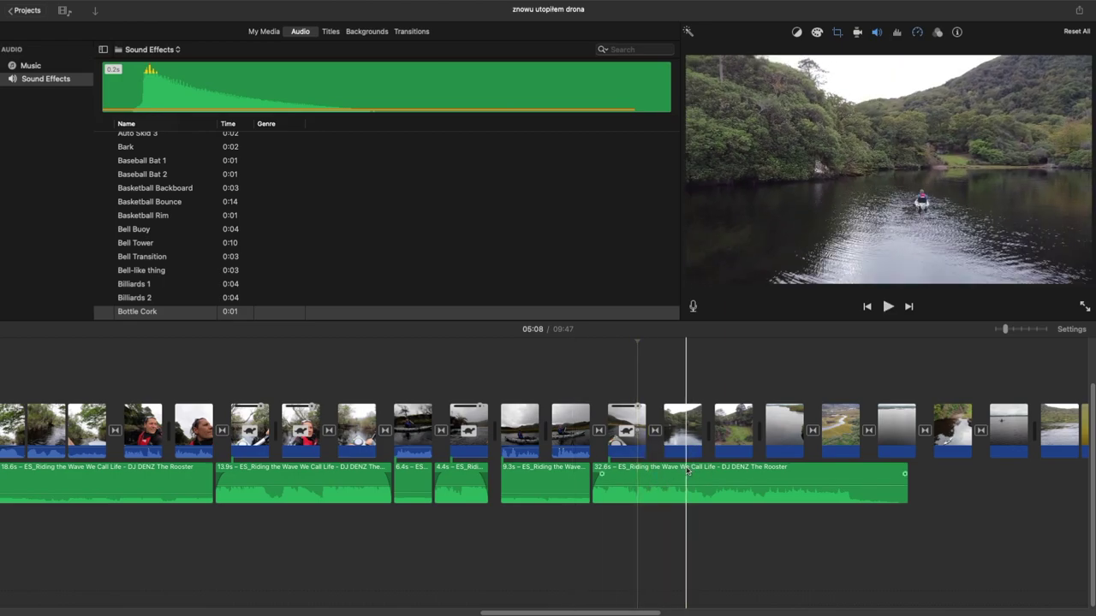
Step: Split the last Riding the Wave We Call Life section at 05:09 and delete the 28.2 s remainder
{"action": "left_click", "coordinate": [647, 475]}
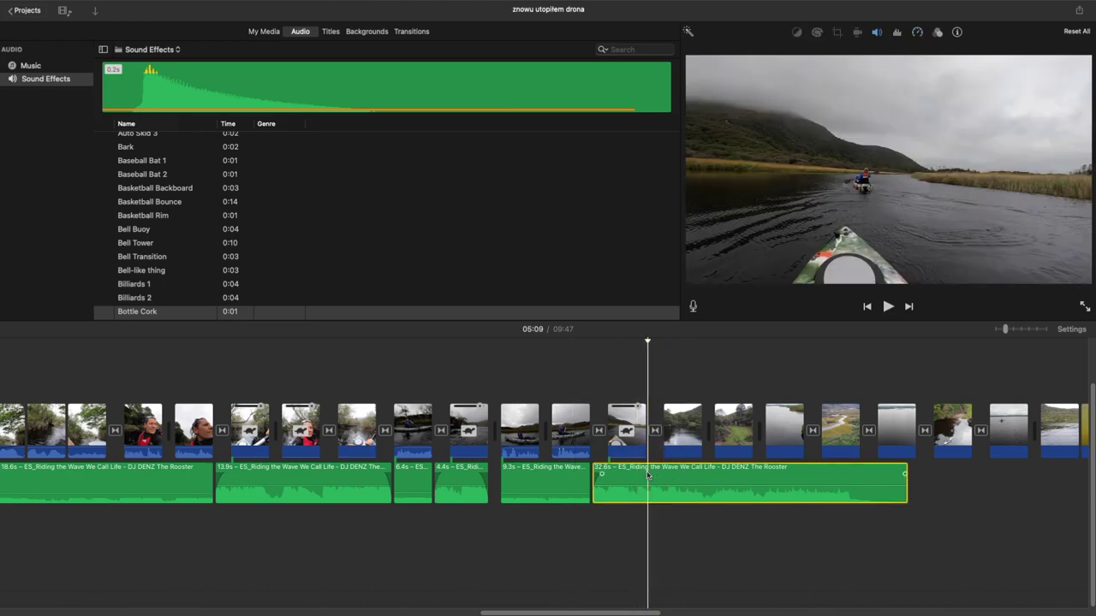
{"action": "key", "text": "super+b"}
{"action": "right_click", "coordinate": [714, 475]}
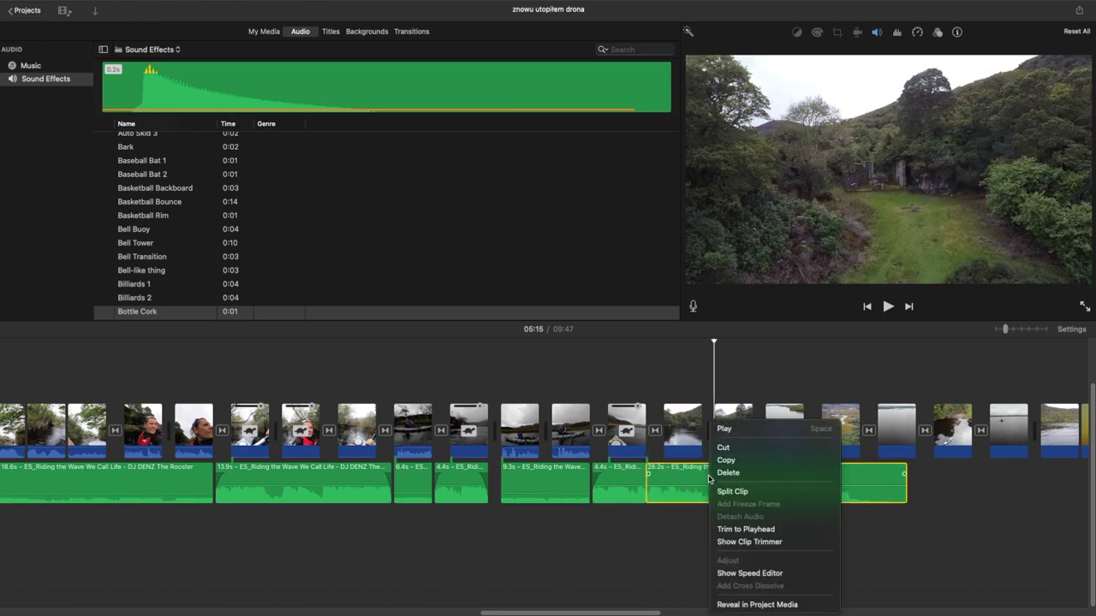
{"action": "left_click", "coordinate": [724, 472]}
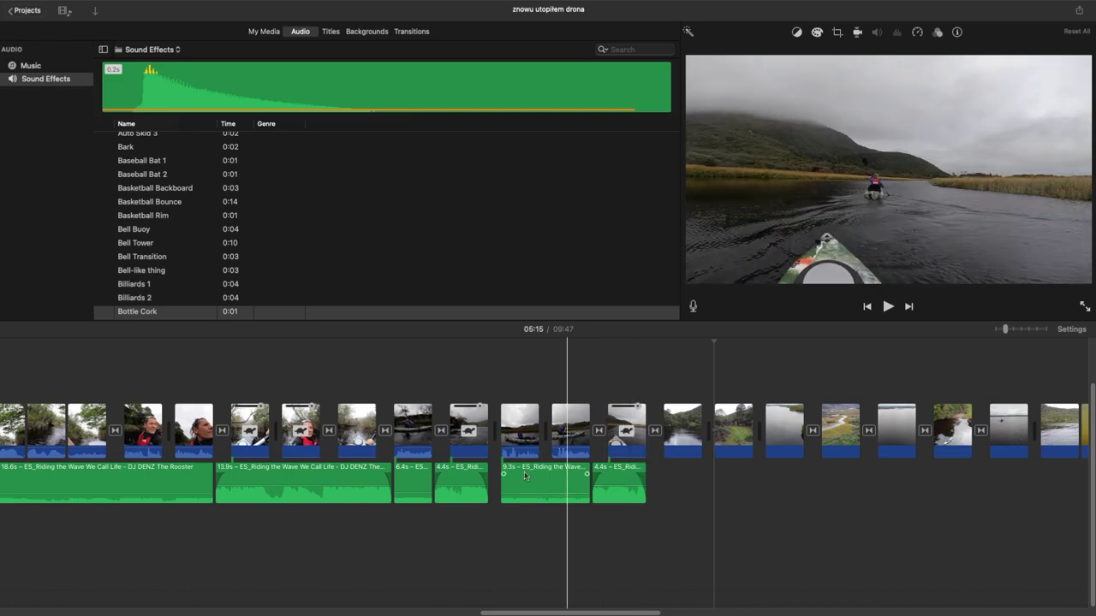
Step: Switch to Epidemic Sound in Safari and open the personal playlist ucz się 7
{"action": "mouse_move", "coordinate": [281, 599]}
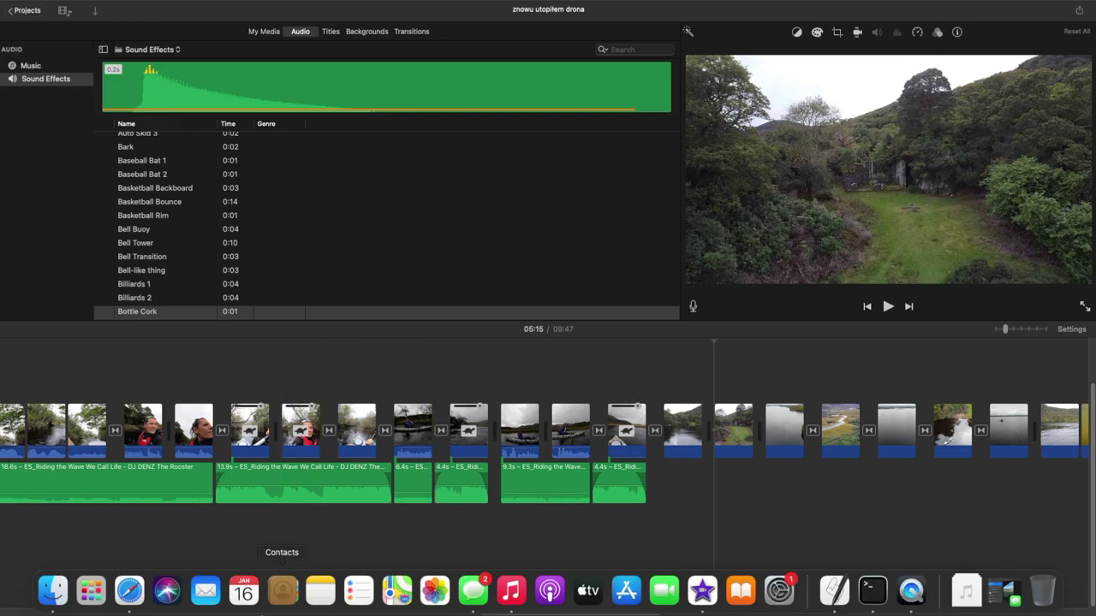
{"action": "left_click", "coordinate": [130, 591]}
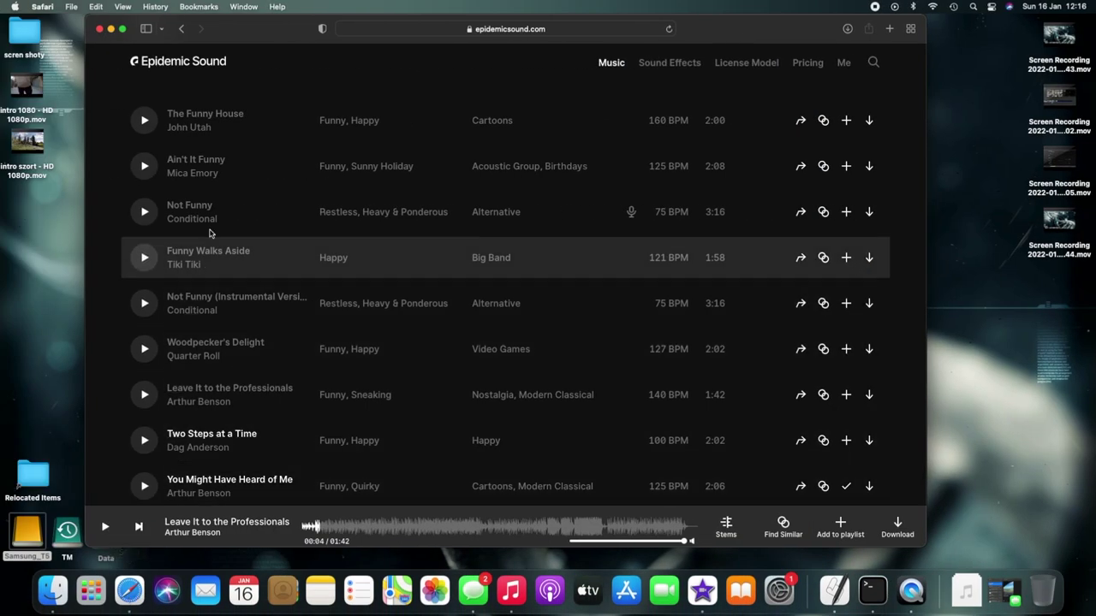
{"action": "scroll", "coordinate": [411, 208], "scroll_direction": "up", "scroll_amount": 3}
{"action": "scroll", "coordinate": [411, 208], "scroll_direction": "up", "scroll_amount": 5}
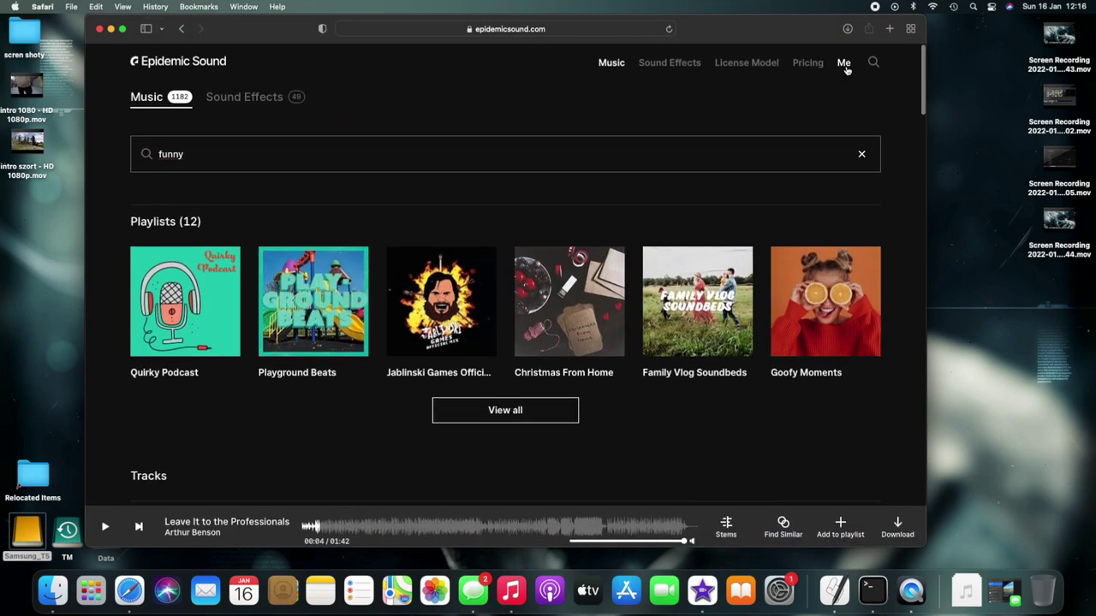
{"action": "left_click", "coordinate": [844, 65]}
{"action": "scroll", "coordinate": [216, 350], "scroll_direction": "down", "scroll_amount": 10}
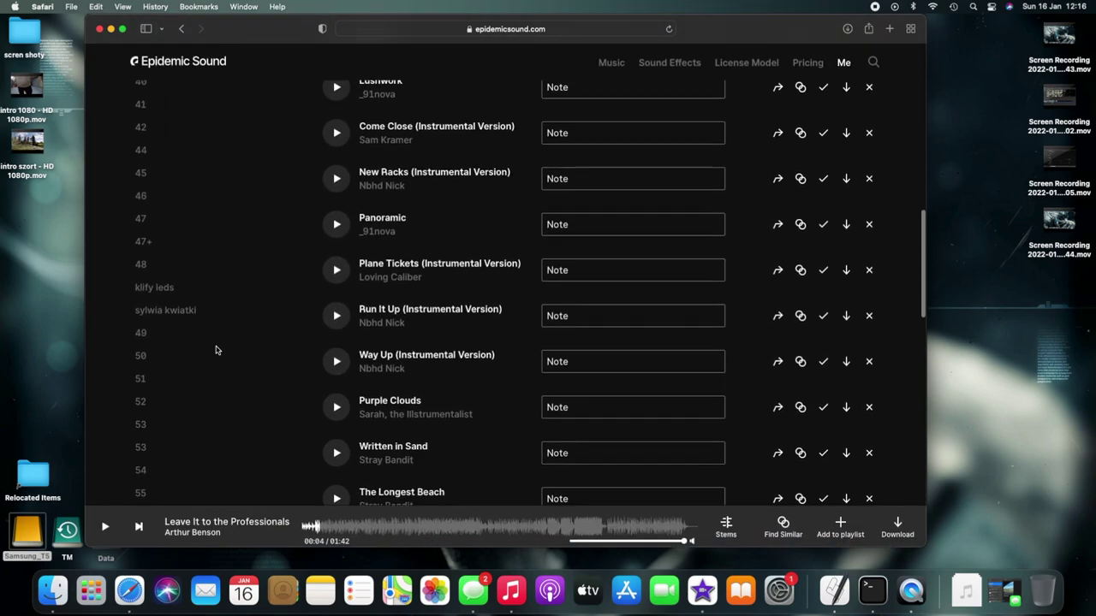
{"action": "scroll", "coordinate": [216, 351], "scroll_direction": "down", "scroll_amount": 10}
{"action": "scroll", "coordinate": [215, 350], "scroll_direction": "up", "scroll_amount": 3}
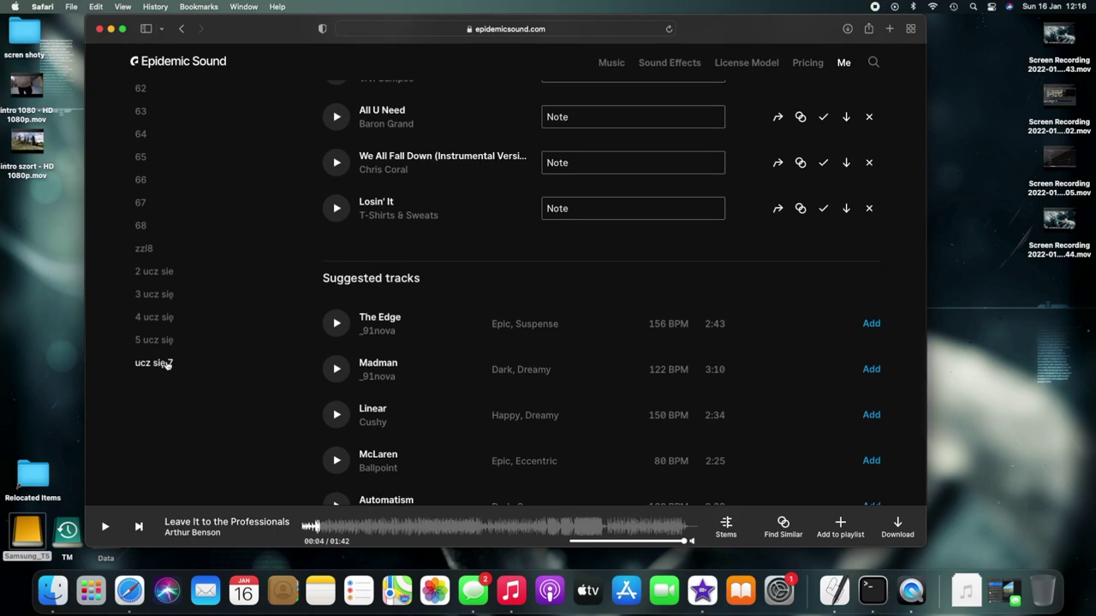
{"action": "left_click", "coordinate": [165, 363]}
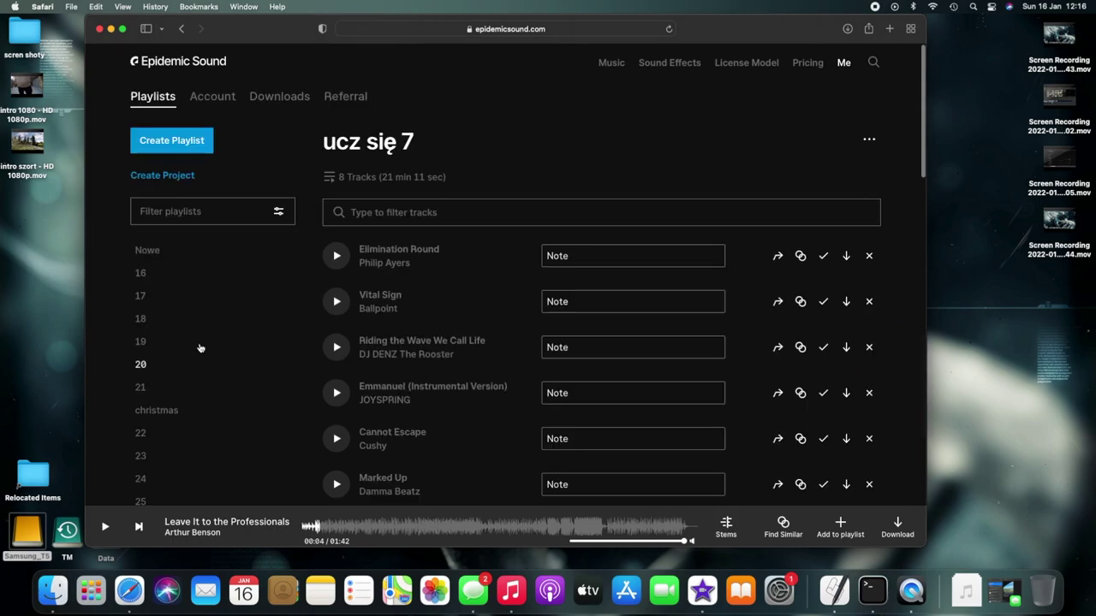
Step: Preview Emmanuel (Instrumental Version) by JOYSPRING and download its full mix as mp3
{"action": "left_click", "coordinate": [336, 393]}
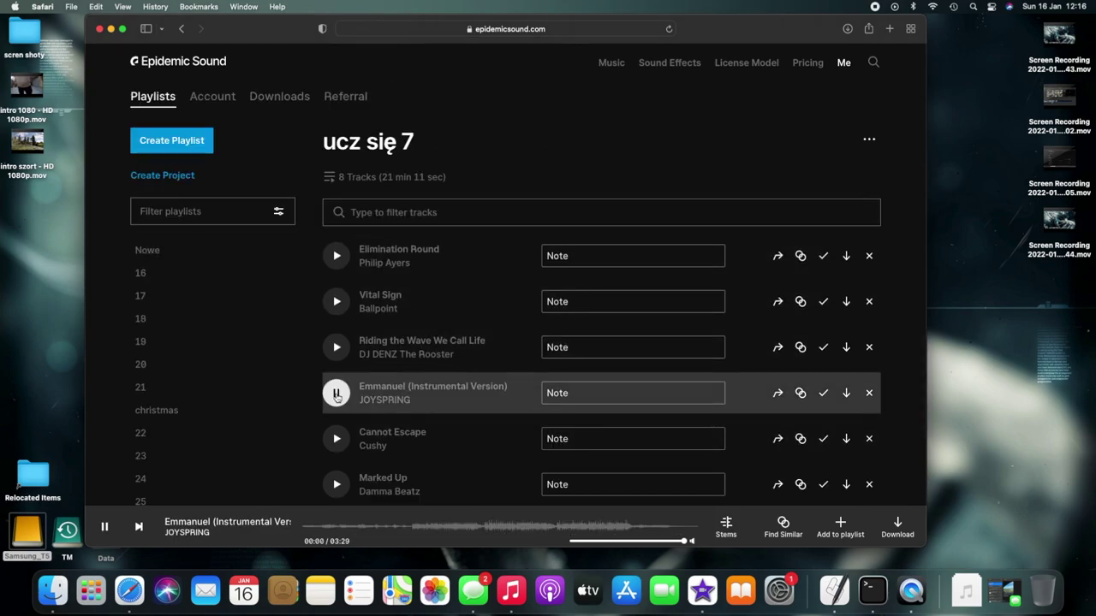
{"action": "left_click", "coordinate": [336, 393]}
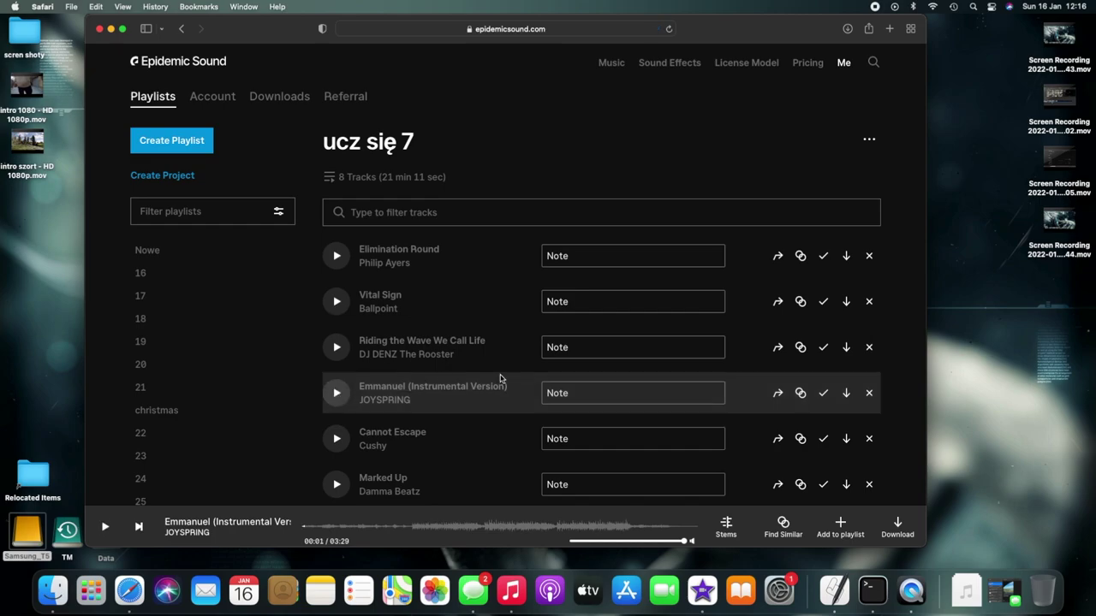
{"action": "left_click", "coordinate": [845, 393]}
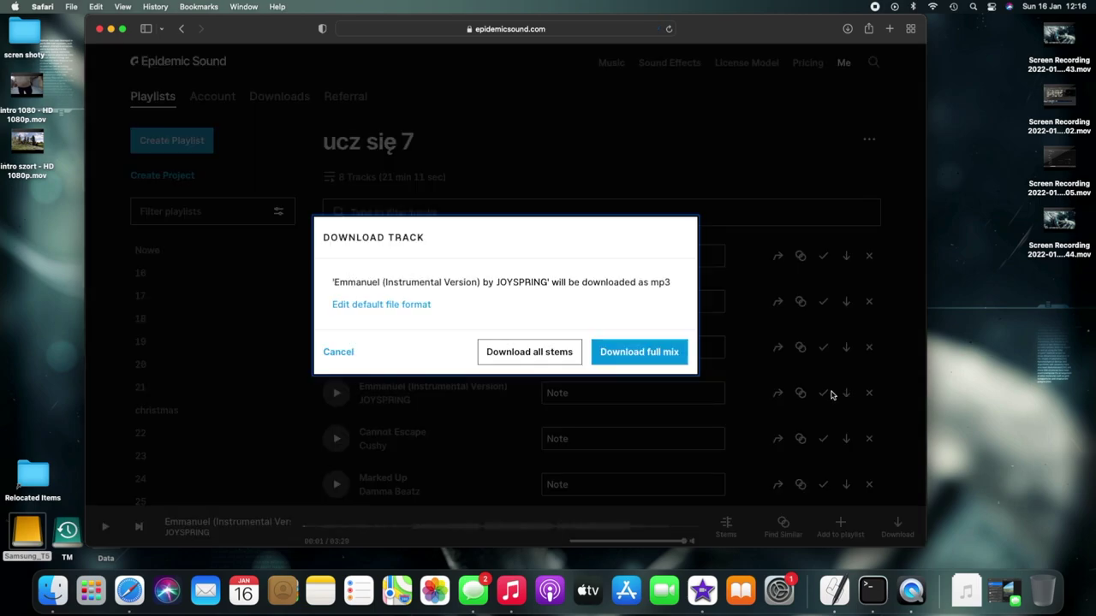
{"action": "left_click", "coordinate": [652, 348]}
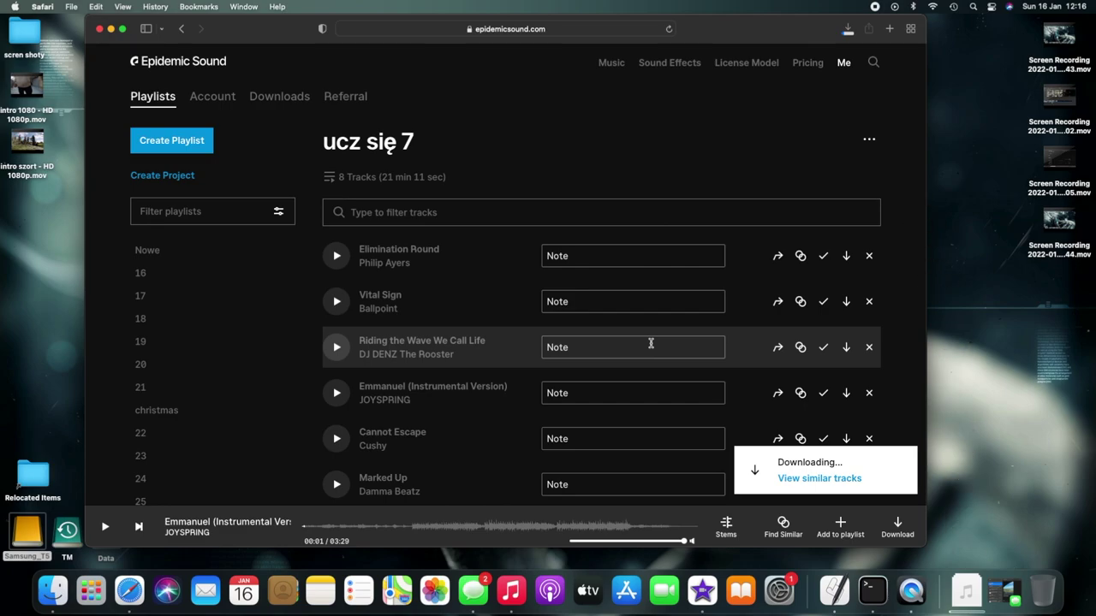
Step: Switch back to iMovie and add the downloaded ES_Emmanuel (Instrumental Version) - JOYSPRING.mp3 to the timeline at about 05:10, under the first drone shot
{"action": "left_click", "coordinate": [110, 30]}
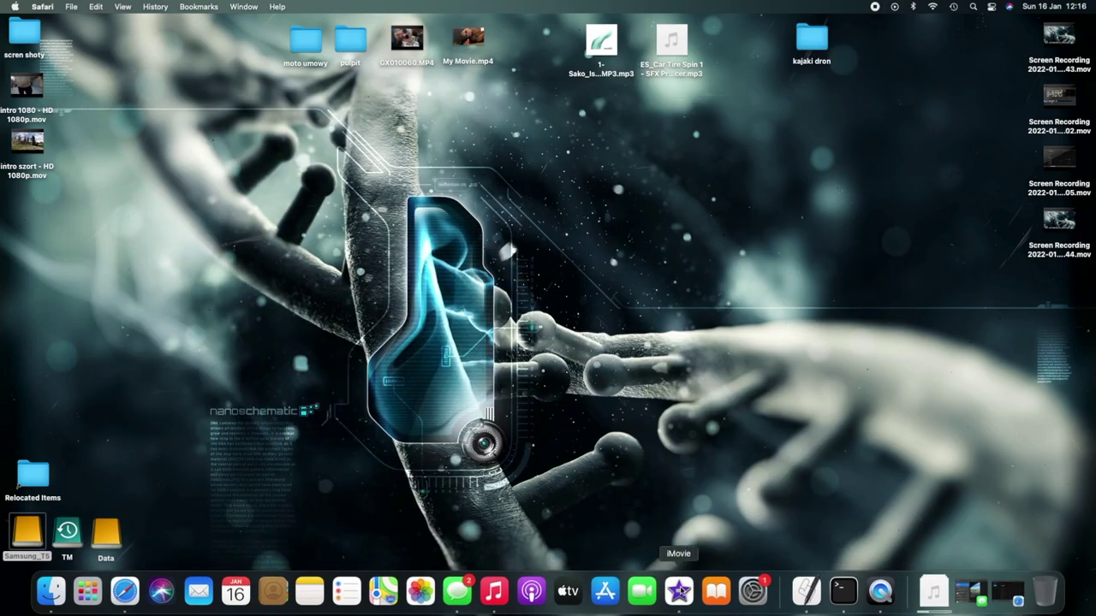
{"action": "left_click", "coordinate": [678, 590]}
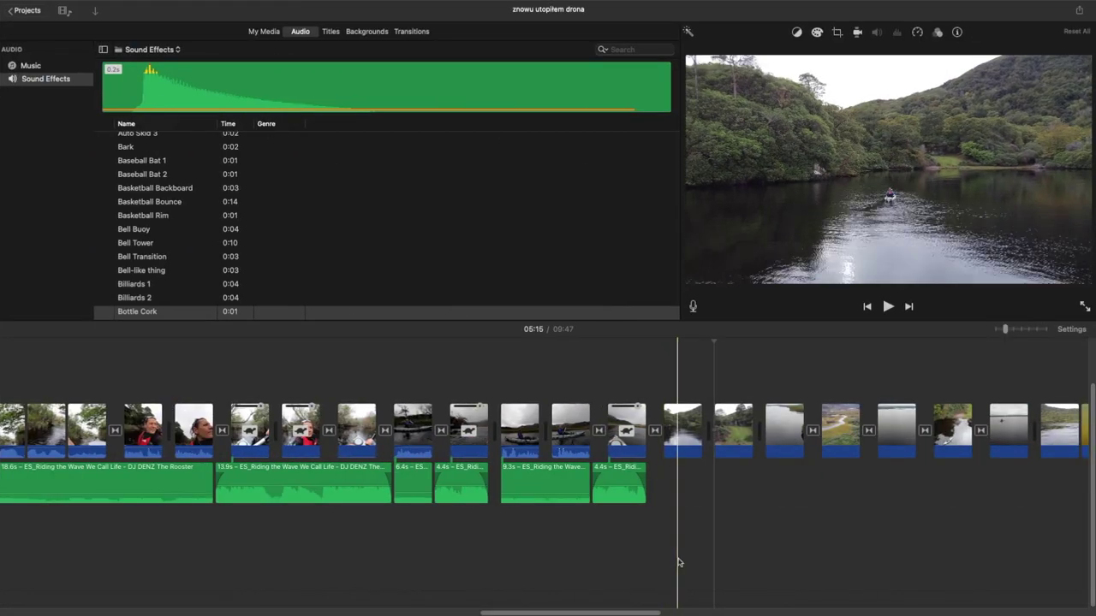
{"action": "left_click", "coordinate": [935, 590]}
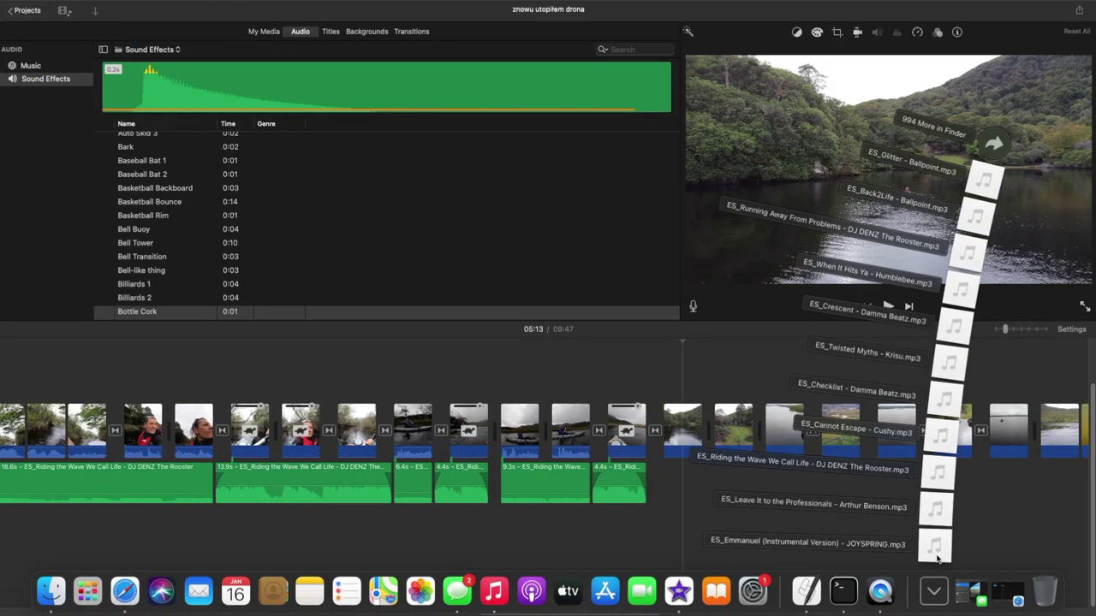
{"action": "left_click_drag", "start_coordinate": [937, 558], "coordinate": [655, 482]}
{"action": "key", "text": "space"}
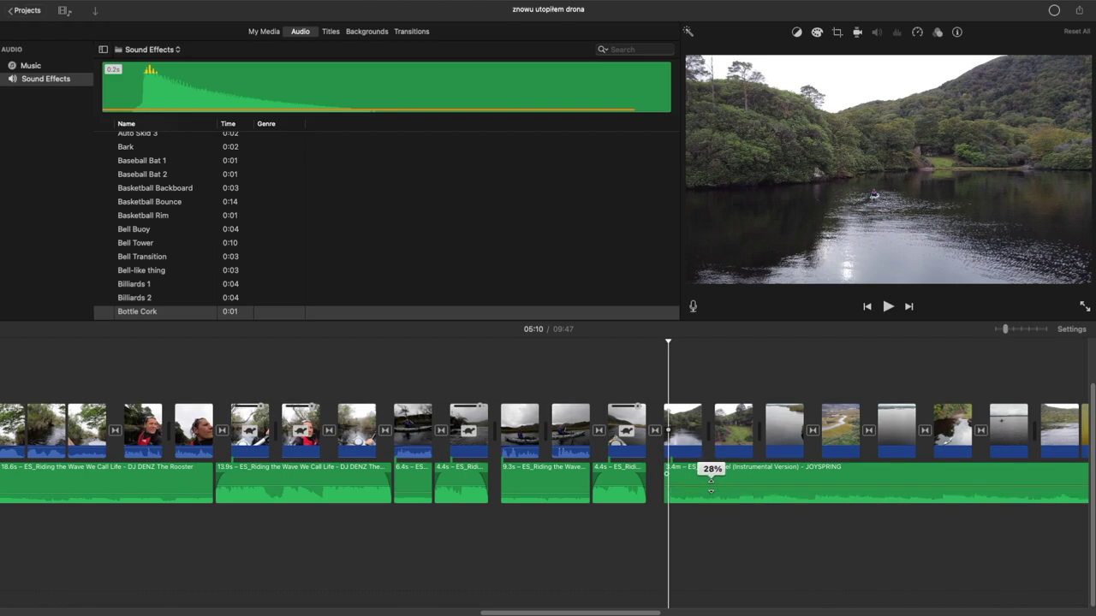
Step: Raise the Emmanuel track's volume to about 158%, trim a little off its start, and play back the opening
{"action": "left_click_drag", "start_coordinate": [711, 488], "coordinate": [713, 482]}
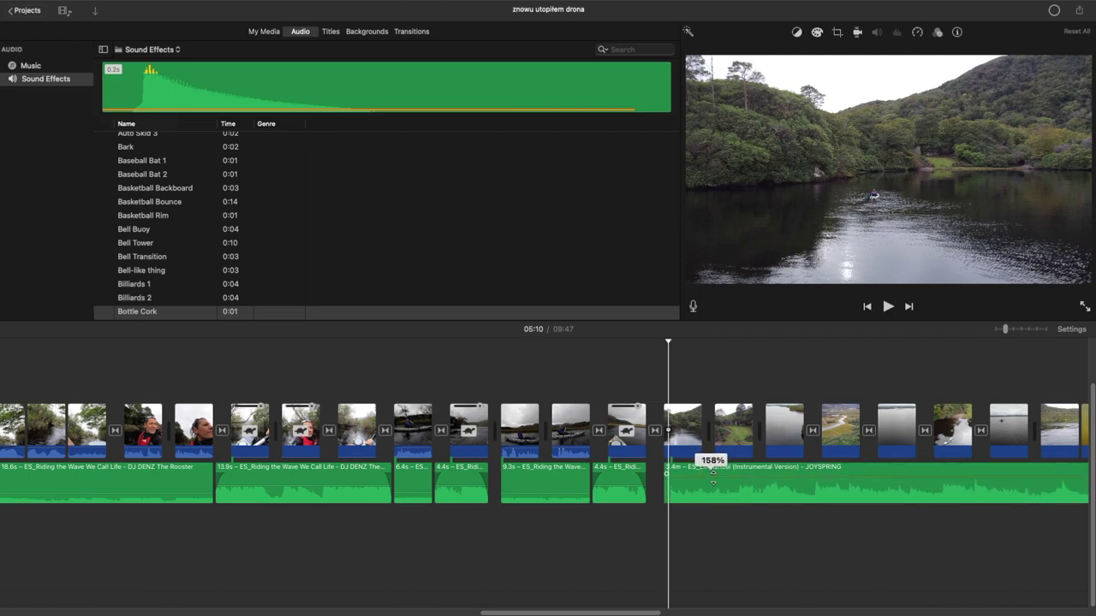
{"action": "key", "text": "space"}
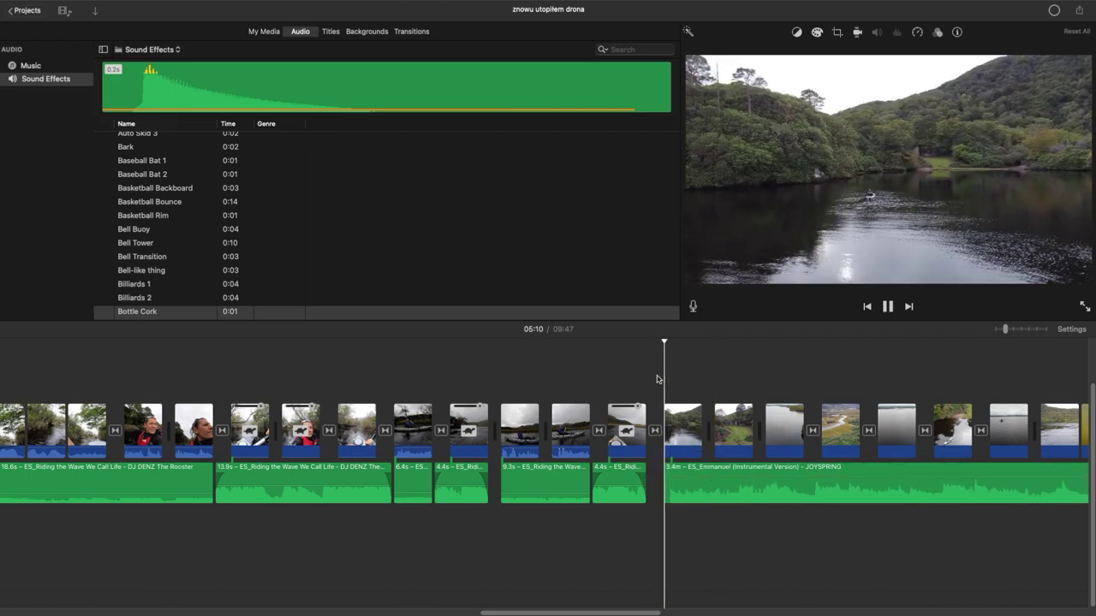
{"action": "key", "text": "space"}
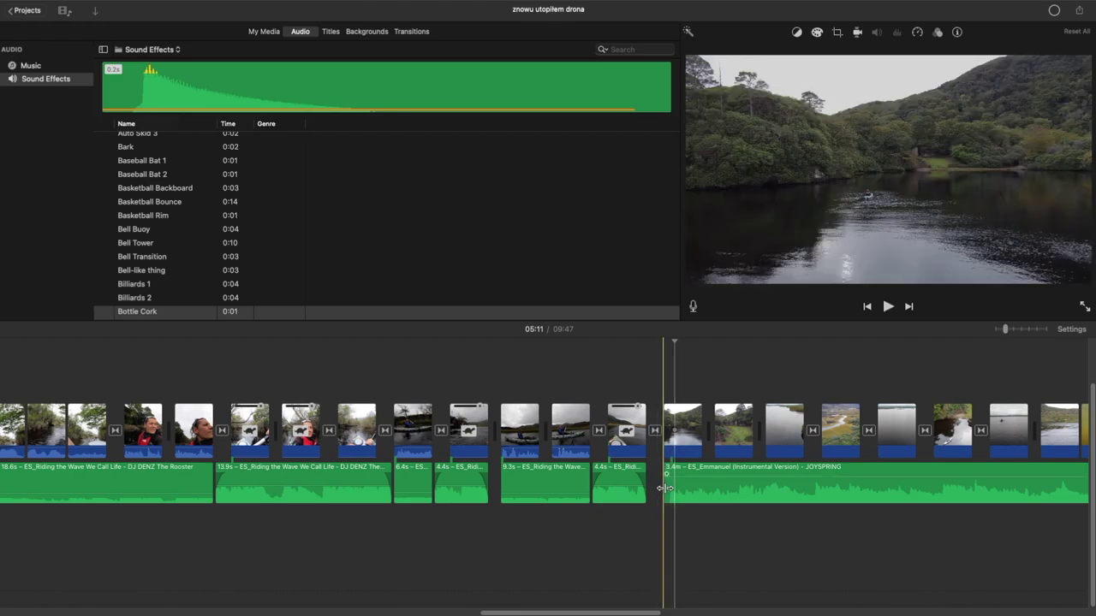
{"action": "left_click_drag", "start_coordinate": [664, 488], "coordinate": [670, 488]}
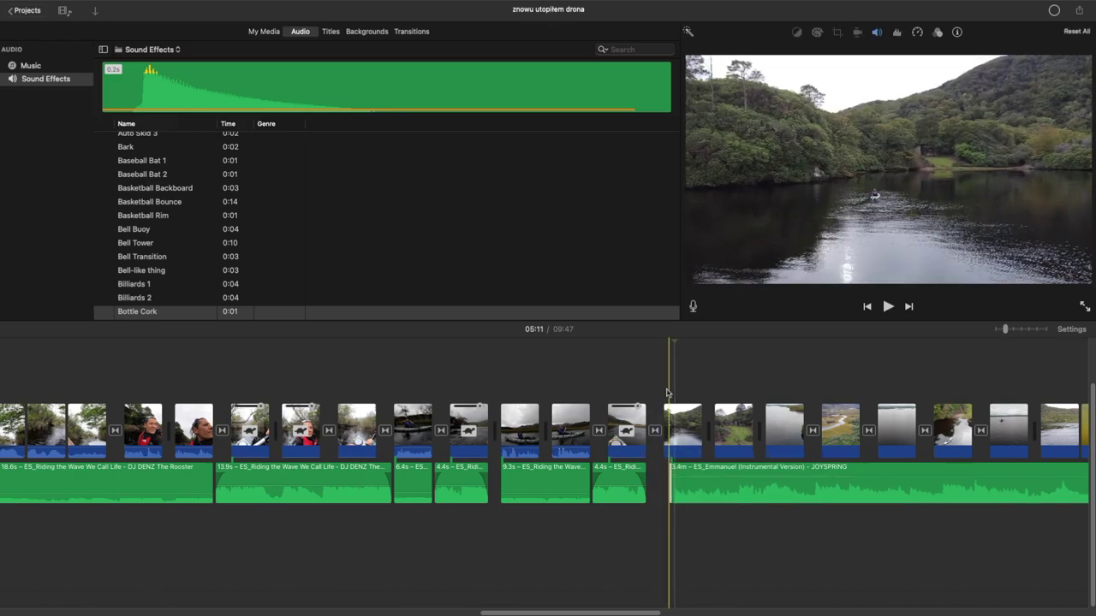
{"action": "key", "text": "space"}
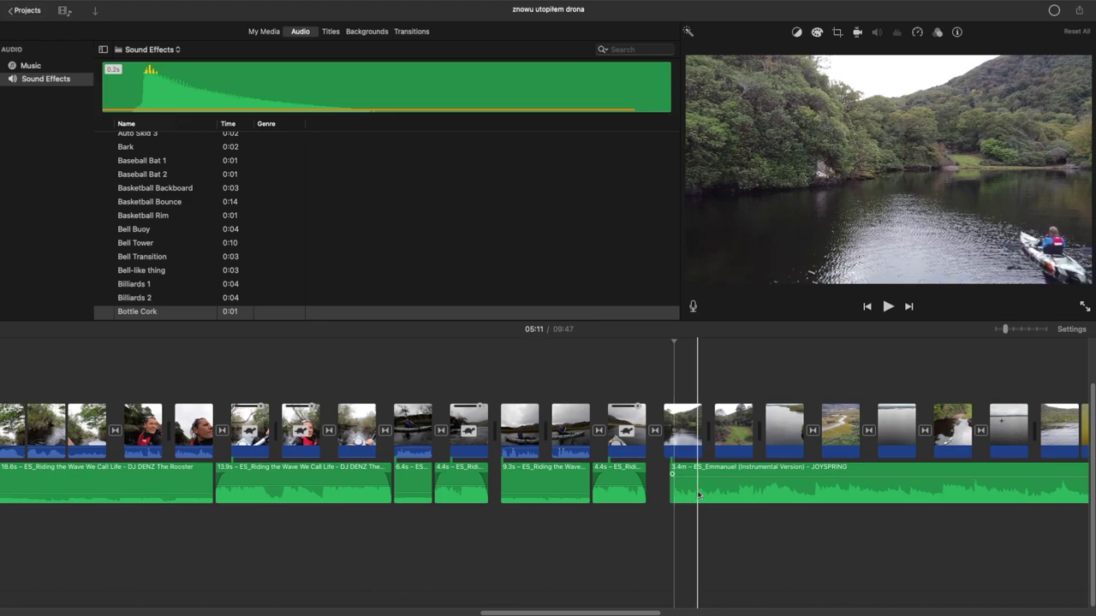
Step: Move the Emmanuel track earlier so it starts just before the drone shot, leaving a short gap behind the 4.4 s music piece
{"action": "left_click", "coordinate": [685, 488]}
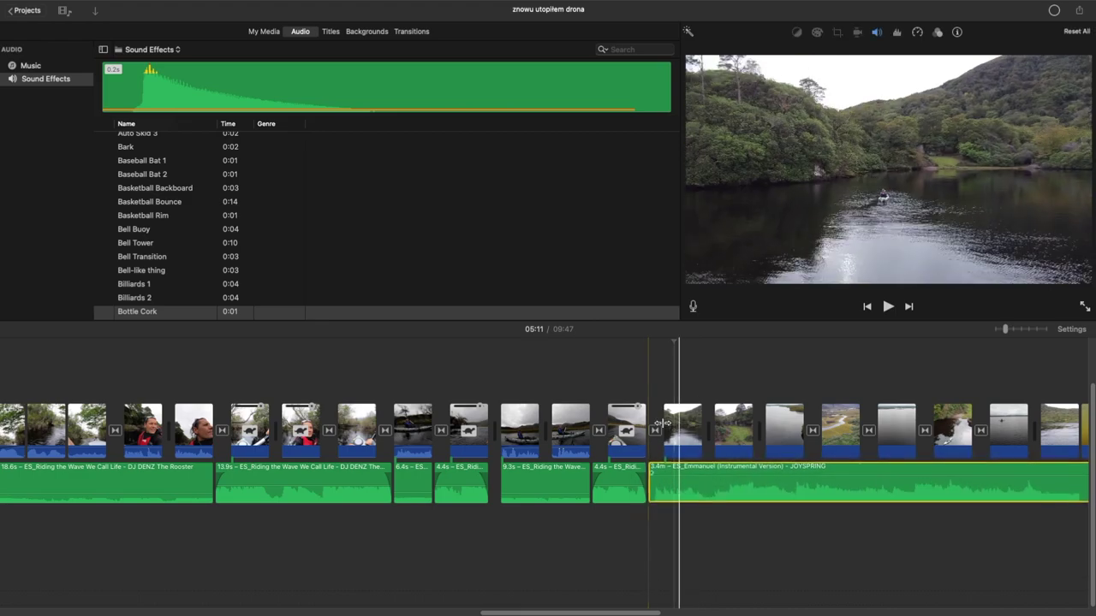
{"action": "left_click", "coordinate": [631, 530]}
{"action": "key", "text": "space"}
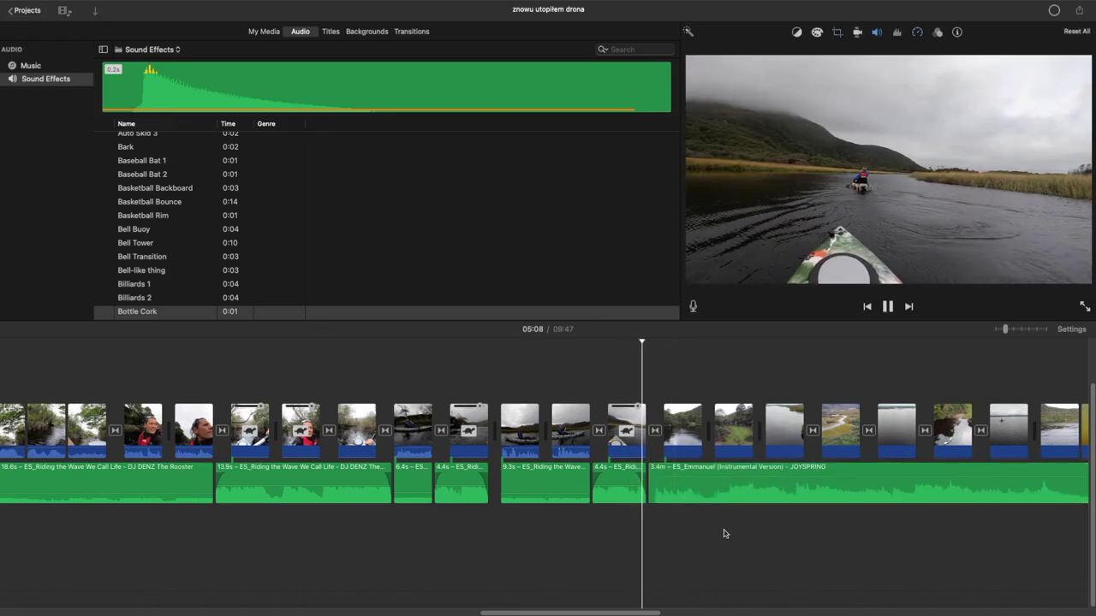
{"action": "key", "text": "space"}
{"action": "left_click", "coordinate": [697, 486]}
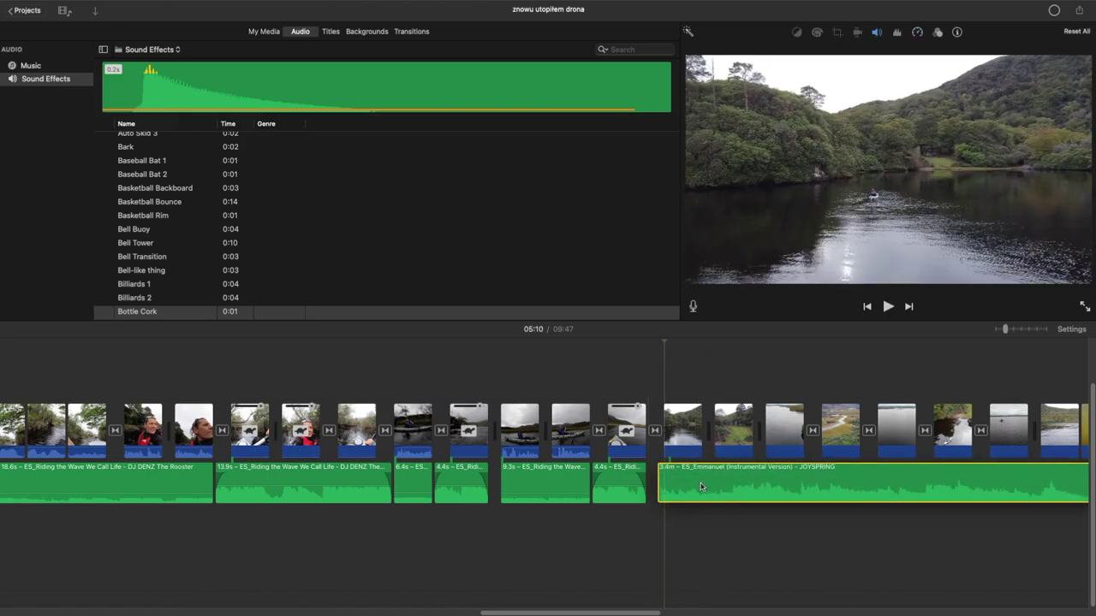
Step: Play back the transition from the 4.4 s piece into Emmanuel near 05:09 and check the music further along the timeline
{"action": "left_click", "coordinate": [633, 530]}
{"action": "key", "text": "space"}
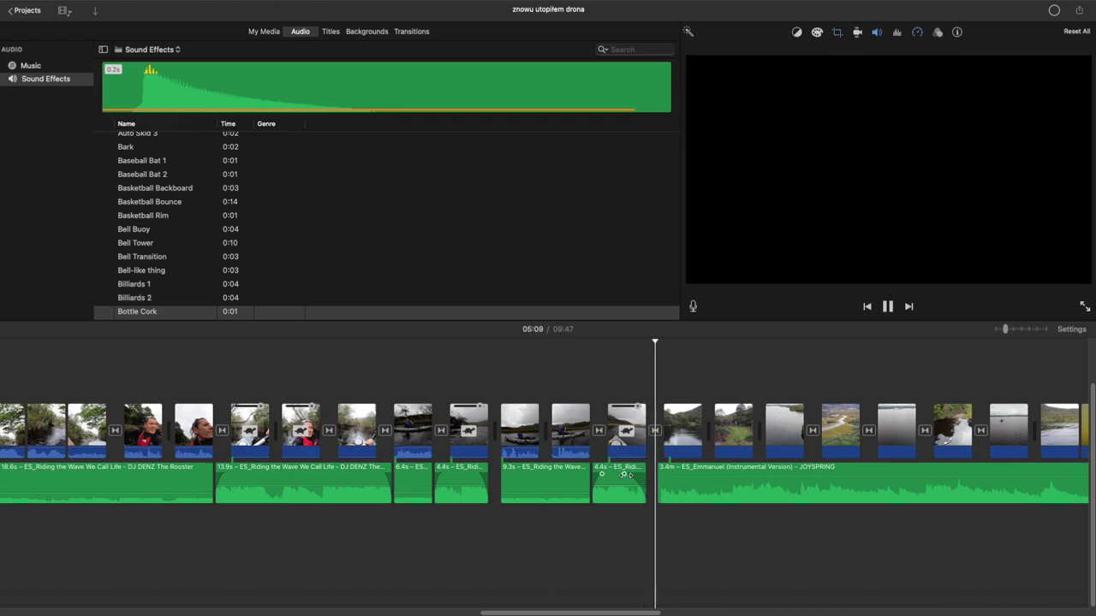
{"action": "key", "text": "space"}
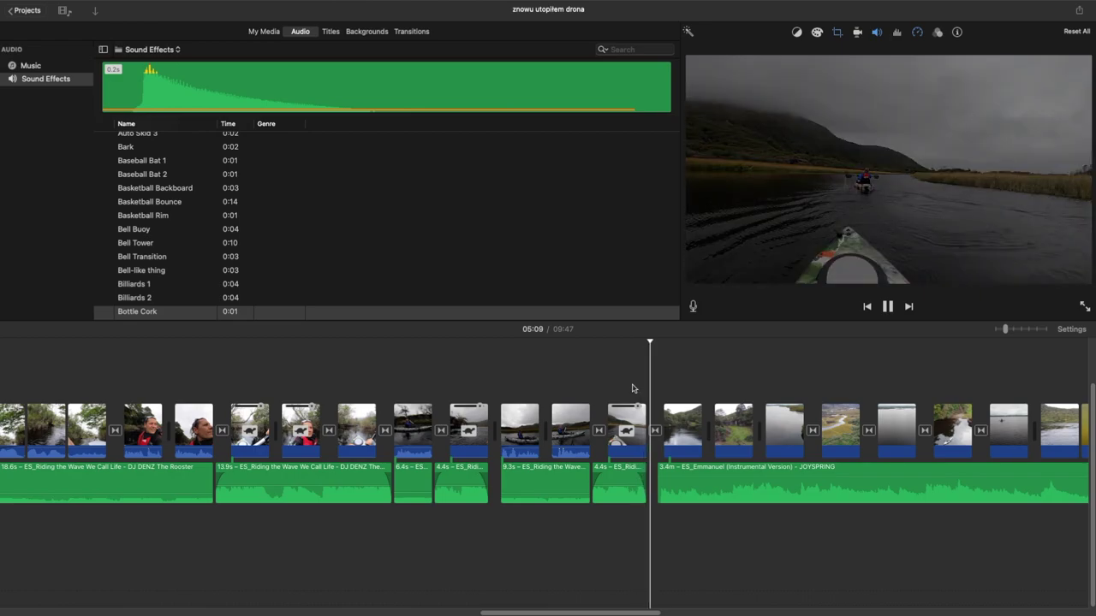
{"action": "key", "text": "space"}
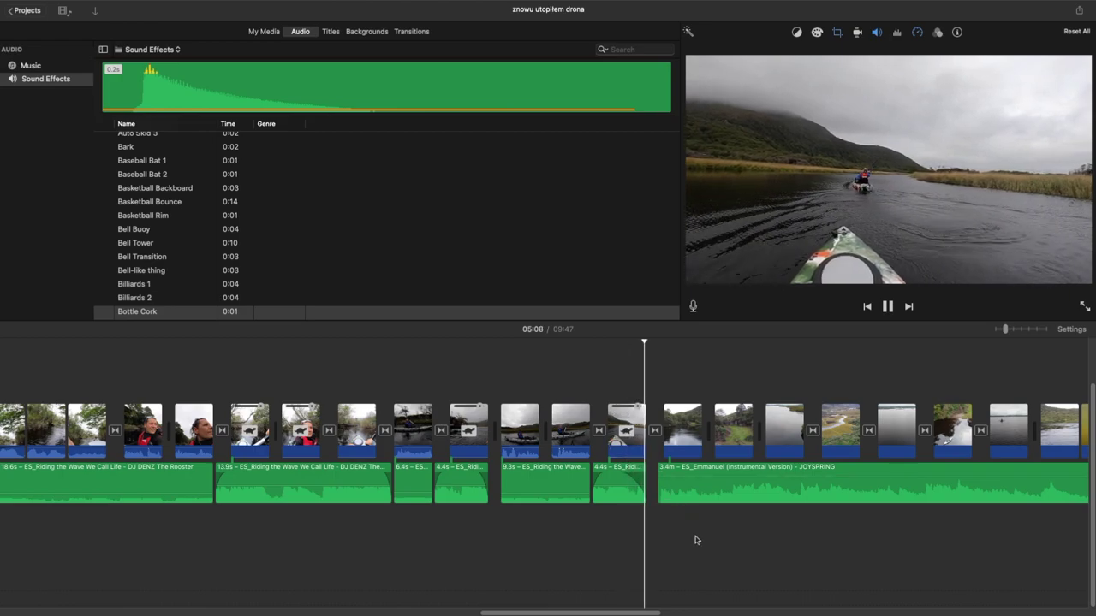
{"action": "scroll", "coordinate": [799, 547], "scroll_direction": "right", "scroll_amount": 2}
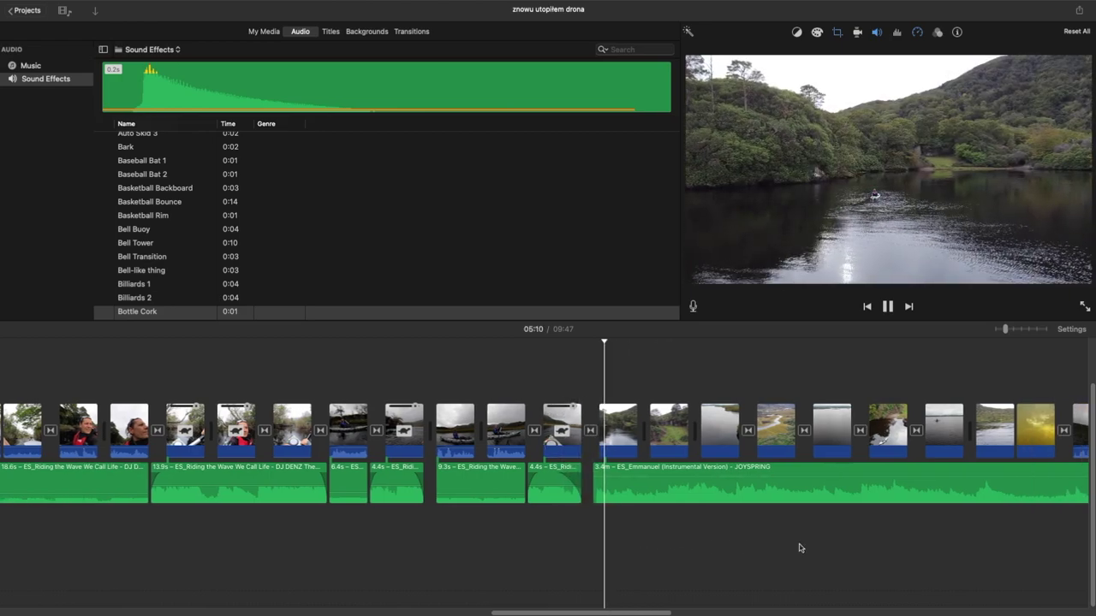
{"action": "scroll", "coordinate": [799, 548], "scroll_direction": "right", "scroll_amount": 5}
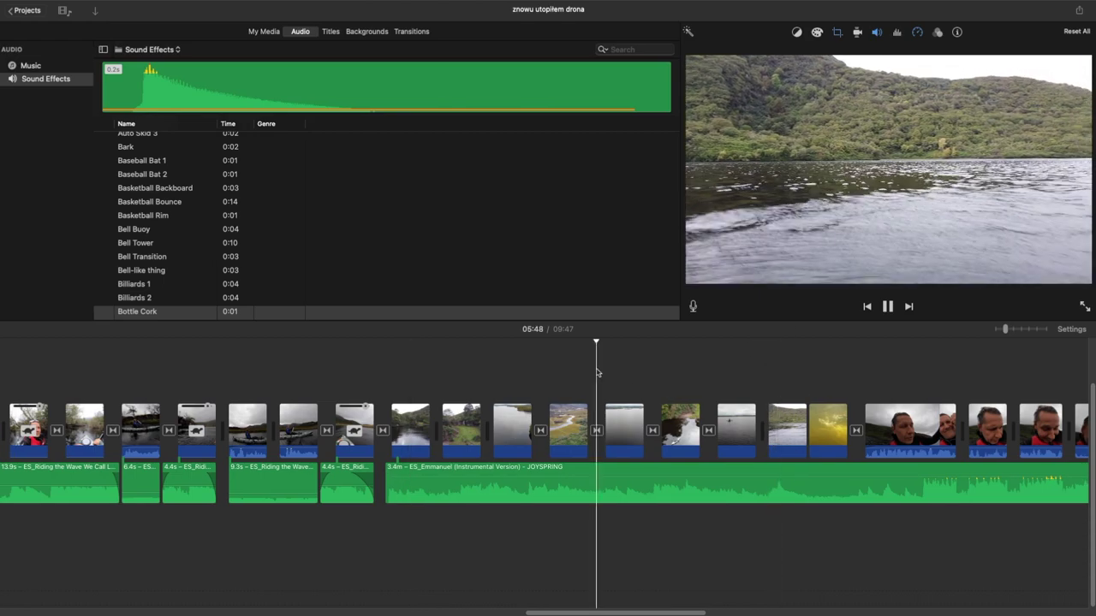
Step: Split the Emmanuel track at about 05:48, just before the underwater shot, and delete everything after the split
{"action": "left_click", "coordinate": [562, 371]}
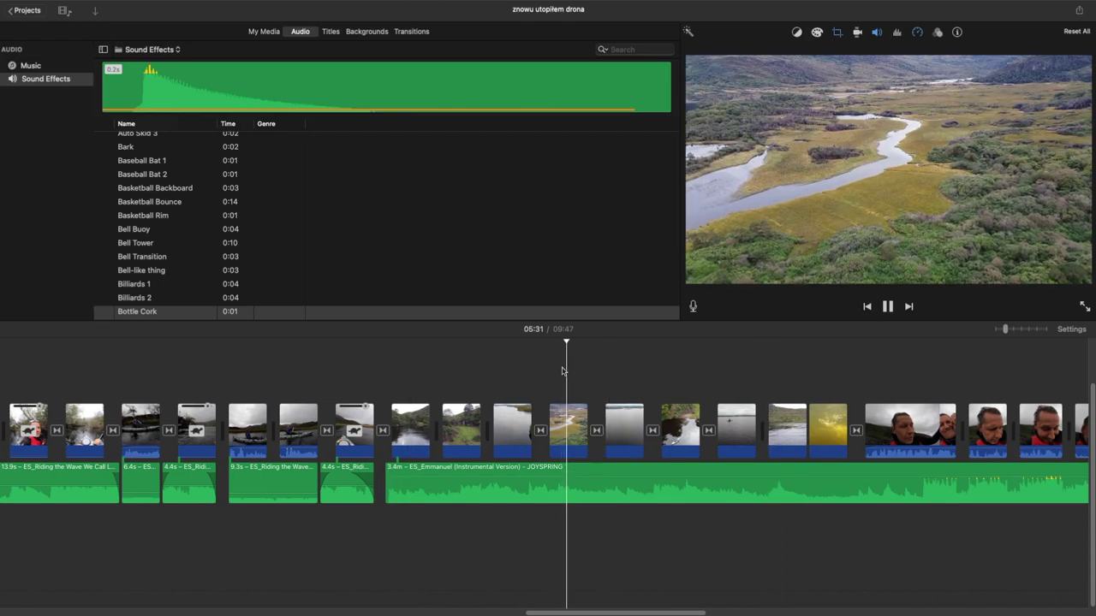
{"action": "left_click", "coordinate": [764, 376]}
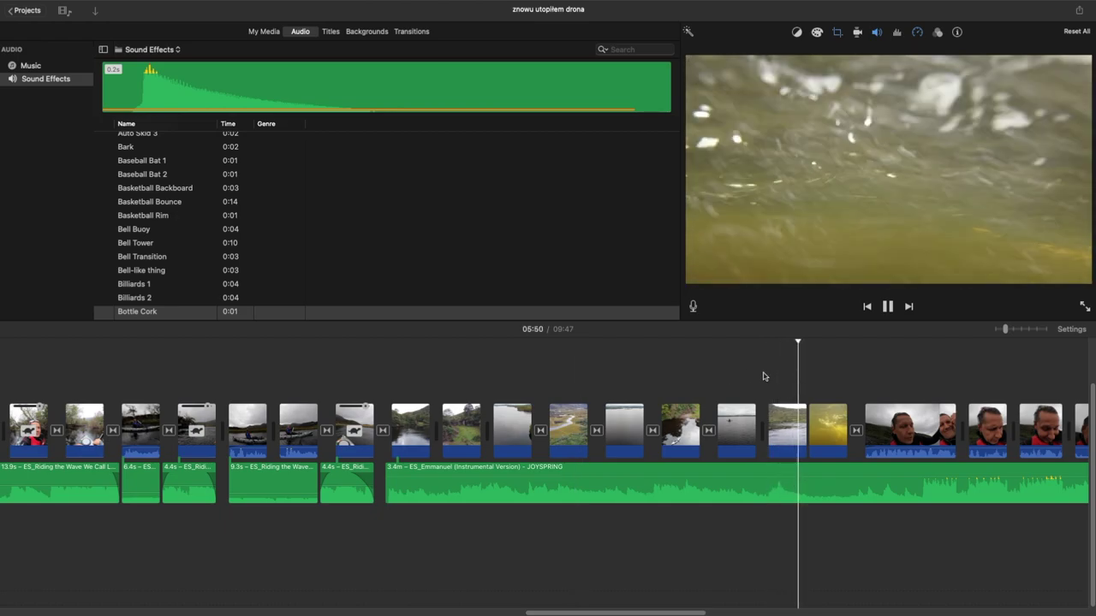
{"action": "left_click", "coordinate": [741, 373]}
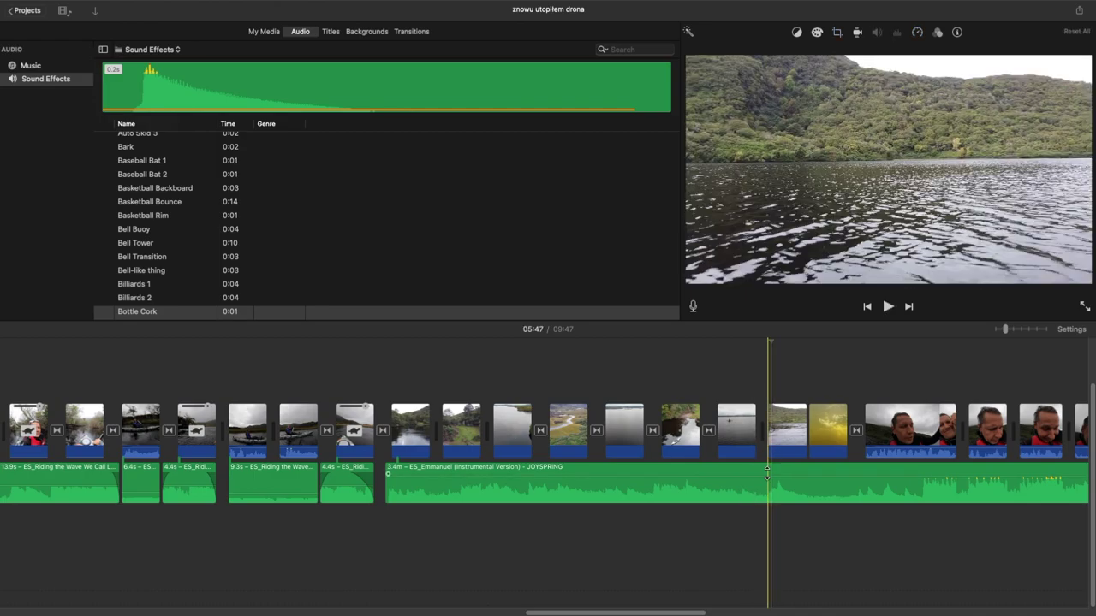
{"action": "left_click", "coordinate": [804, 484]}
{"action": "key", "text": "space"}
{"action": "left_click", "coordinate": [774, 481]}
{"action": "left_click", "coordinate": [765, 482]}
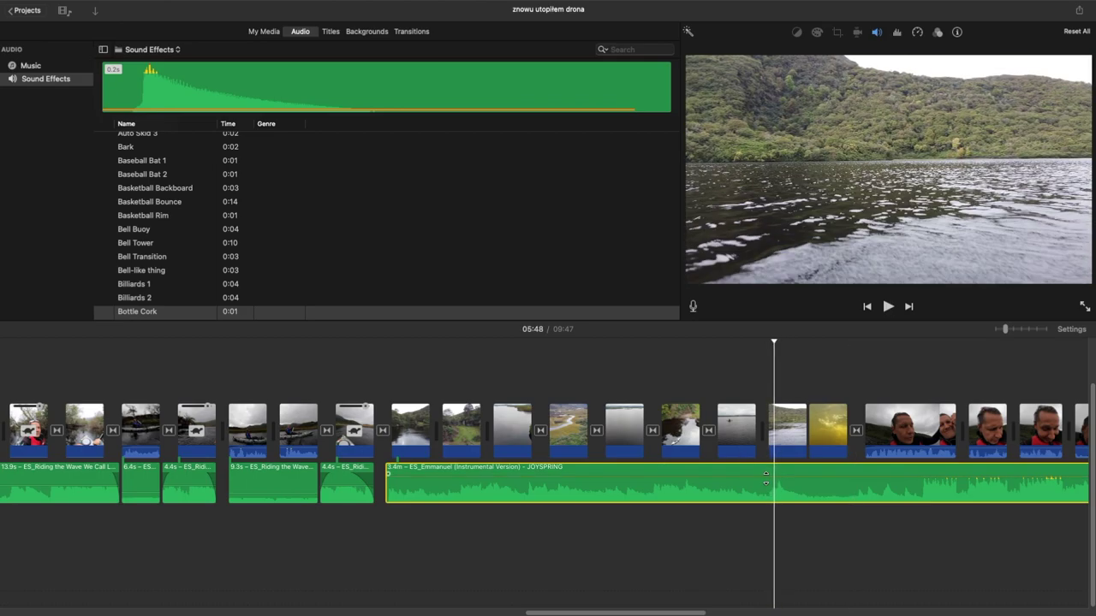
{"action": "key", "text": "super+b"}
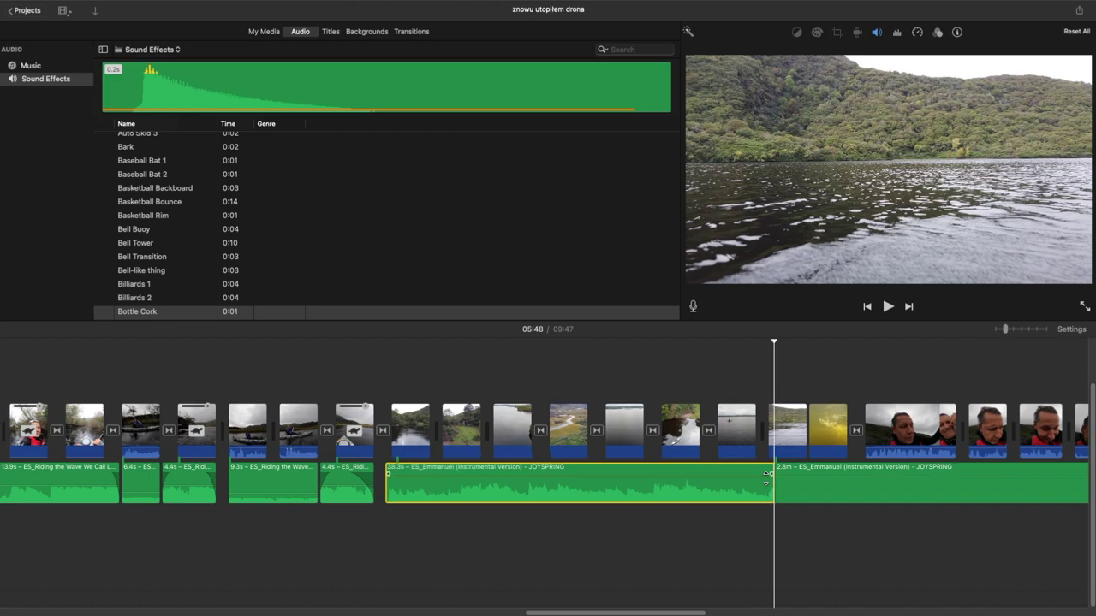
{"action": "left_click", "coordinate": [820, 496]}
{"action": "right_click", "coordinate": [820, 496]}
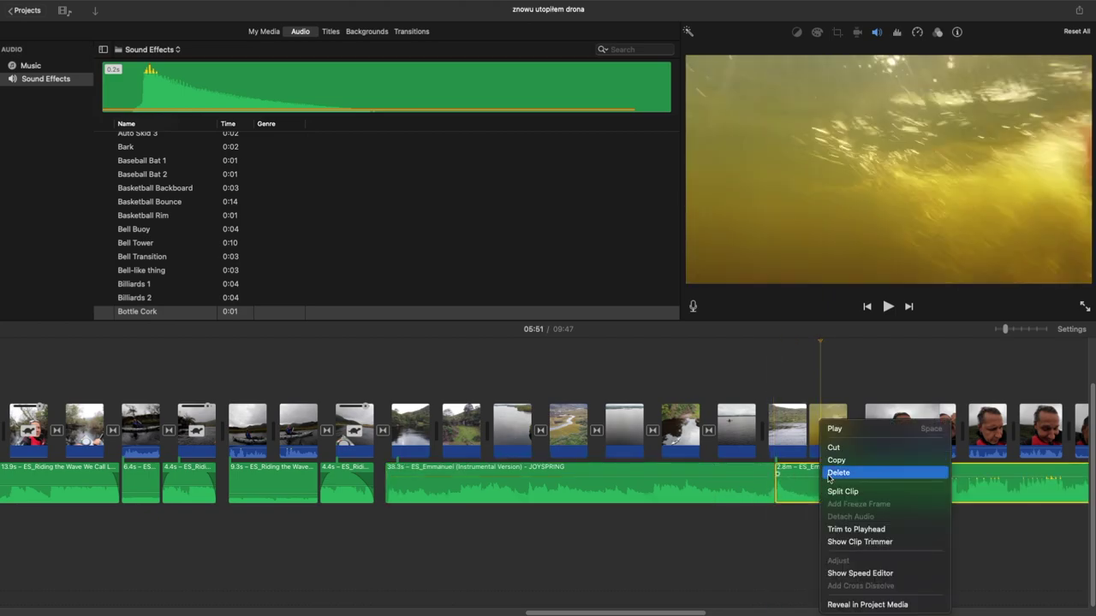
{"action": "left_click", "coordinate": [835, 473]}
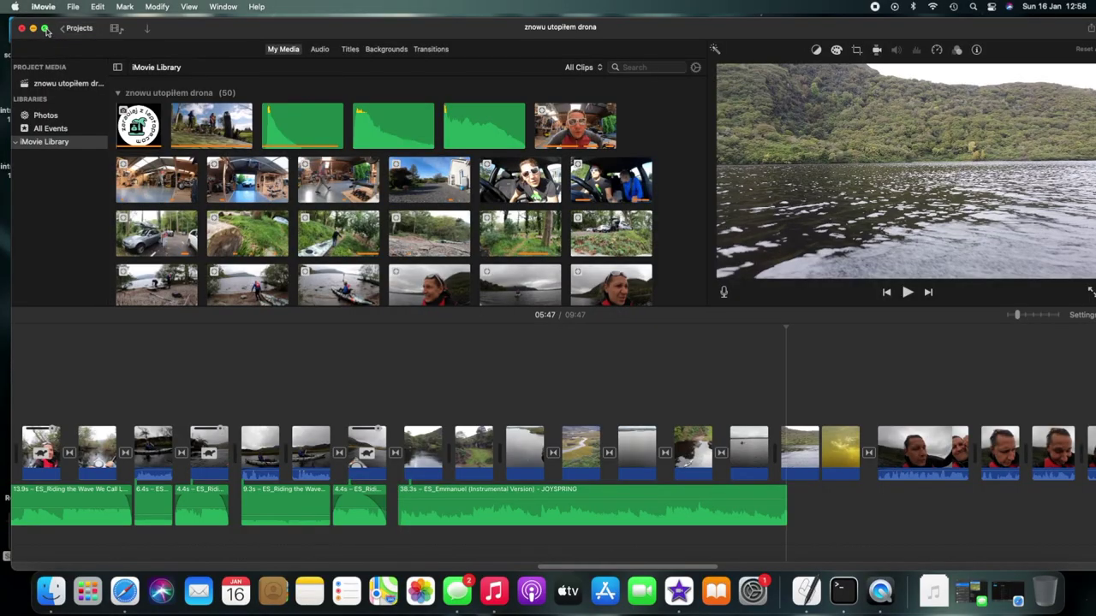
Step: Return iMovie to full screen and add the sound effect Suspense Accents 01 directly behind the shortened Emmanuel track
{"action": "left_click", "coordinate": [45, 28]}
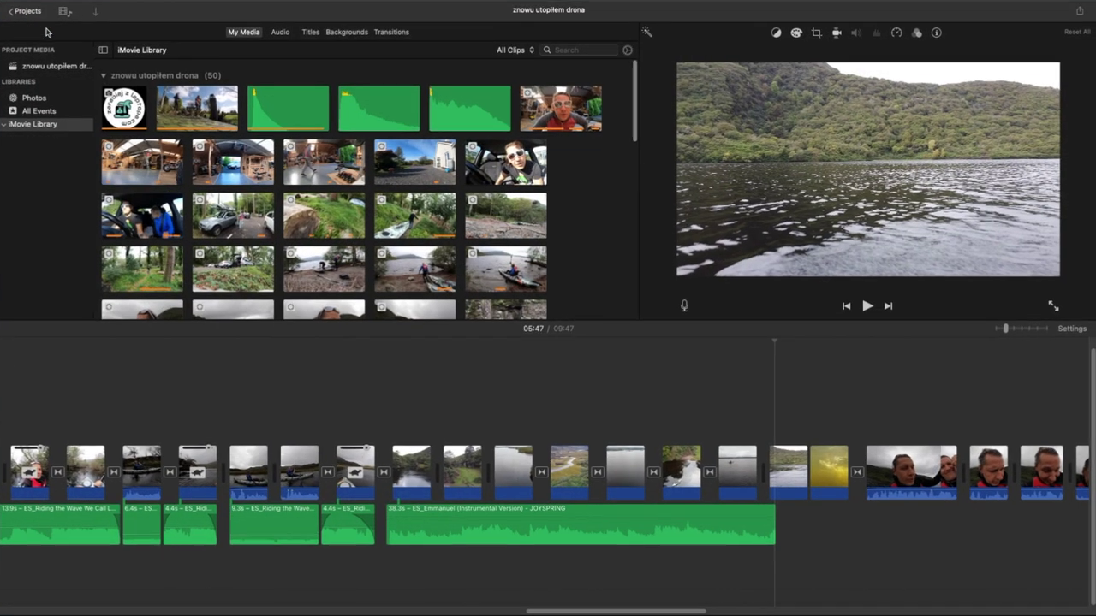
{"action": "left_click", "coordinate": [281, 31]}
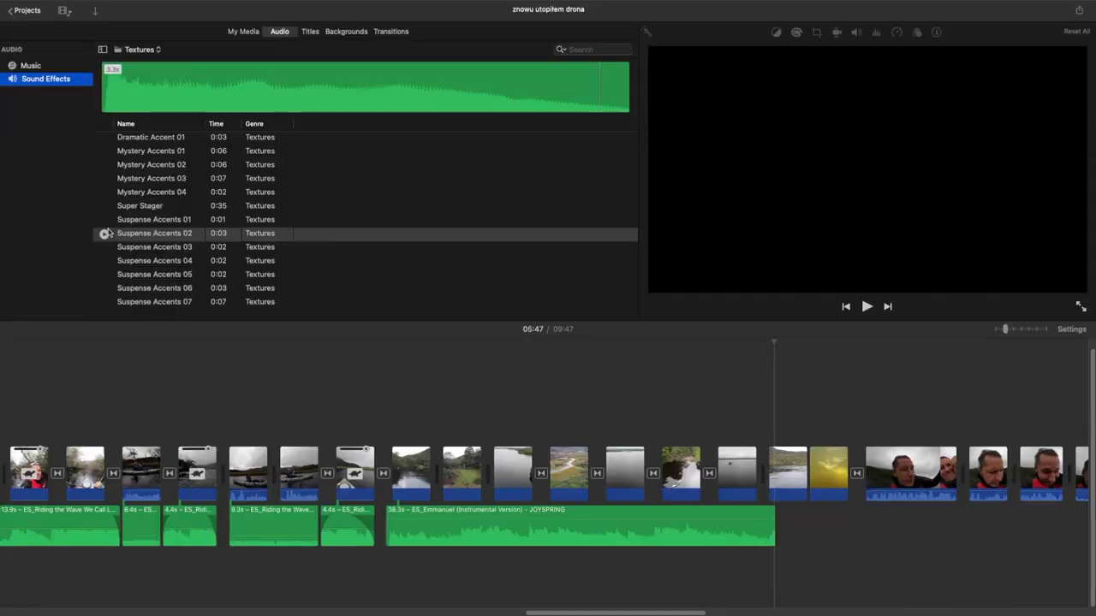
{"action": "left_click", "coordinate": [104, 221]}
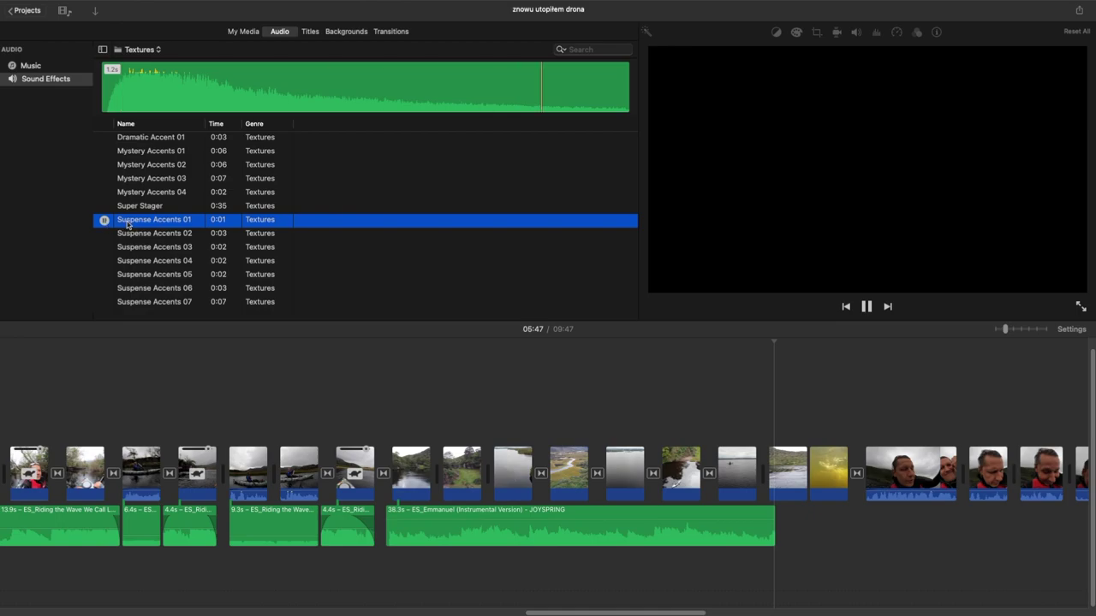
{"action": "left_click_drag", "start_coordinate": [128, 224], "coordinate": [780, 531]}
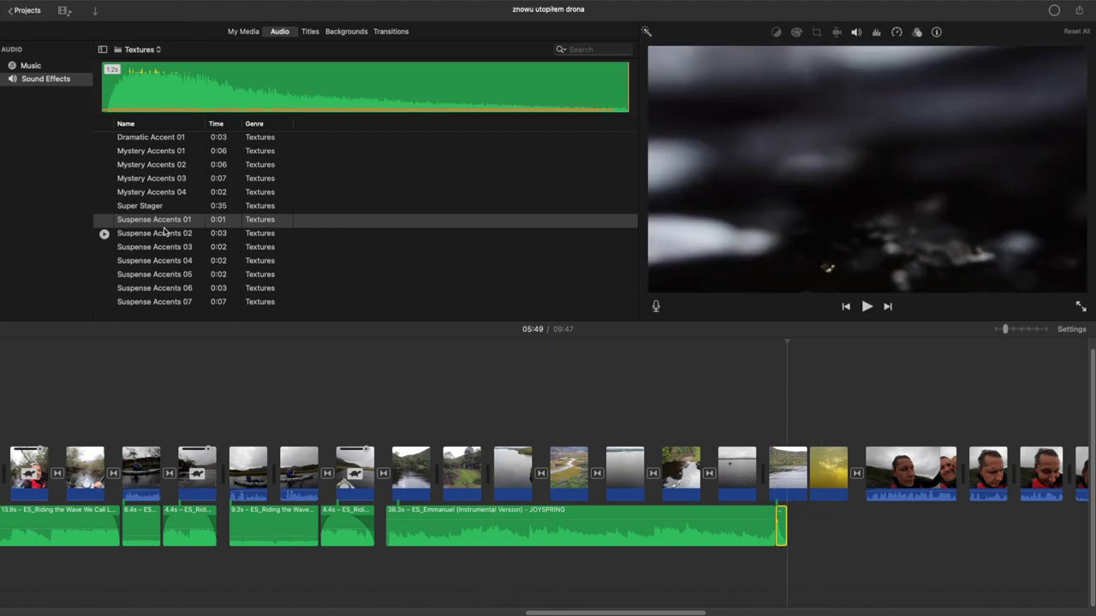
Step: Place the sound effect Suspense Accents 02 right after the first accent under the underwater shot, and fade out its end
{"action": "left_click", "coordinate": [104, 235]}
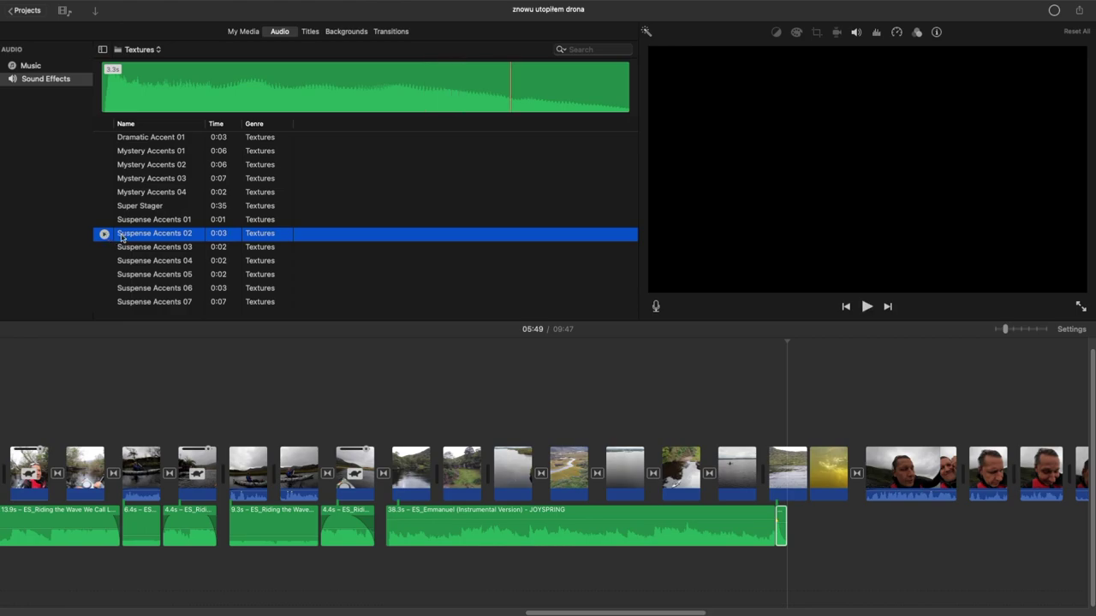
{"action": "mouse_move", "coordinate": [251, 261]}
{"action": "left_mouse_down"}
{"action": "mouse_move", "coordinate": [728, 452]}
{"action": "mouse_move", "coordinate": [788, 451]}
{"action": "mouse_move", "coordinate": [797, 533]}
{"action": "left_mouse_up"}
{"action": "left_click", "coordinate": [759, 422]}
{"action": "key", "text": "space"}
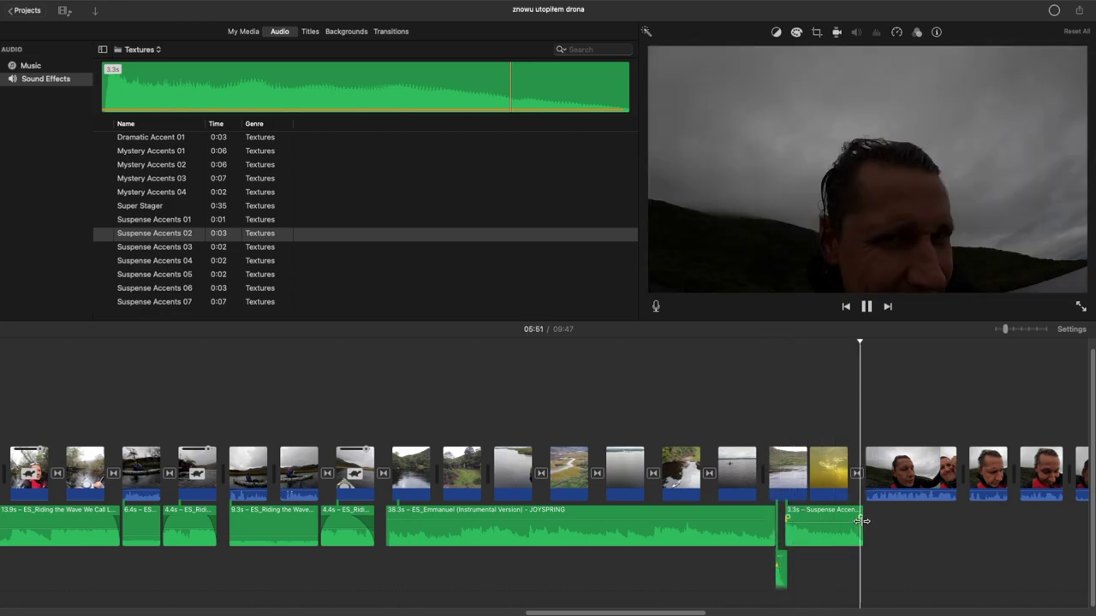
{"action": "mouse_move", "coordinate": [862, 521]}
{"action": "left_mouse_down"}
{"action": "mouse_move", "coordinate": [852, 520]}
{"action": "mouse_move", "coordinate": [871, 520]}
{"action": "left_mouse_up"}
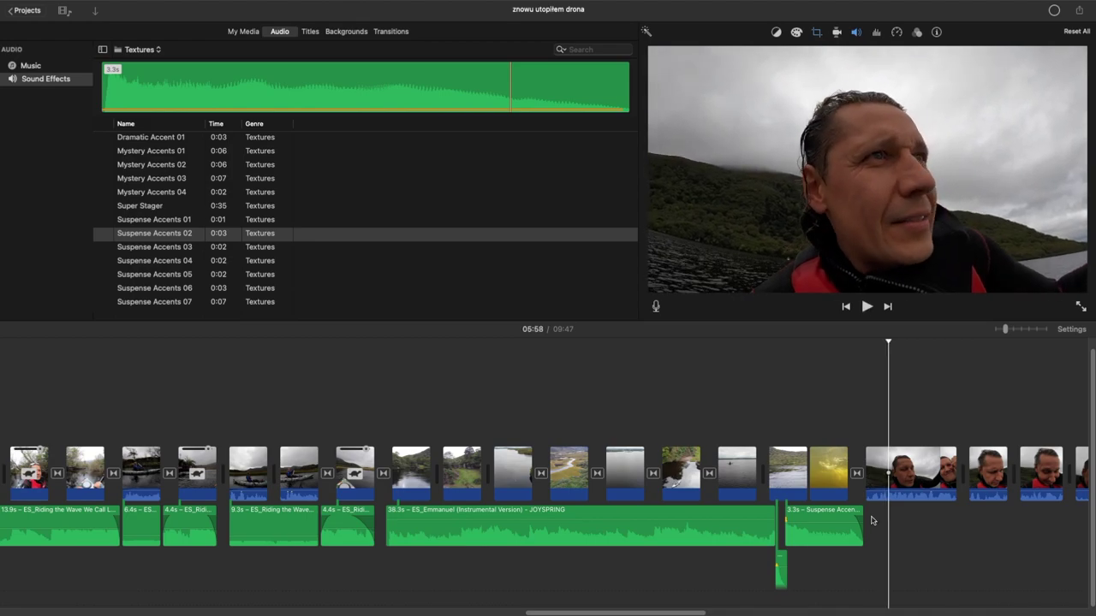
Step: Play back the talking clips between about 05:58 and 06:36, stopping at 06:25 where the open bag is shown
{"action": "scroll", "coordinate": [881, 520], "scroll_direction": "right", "scroll_amount": 8}
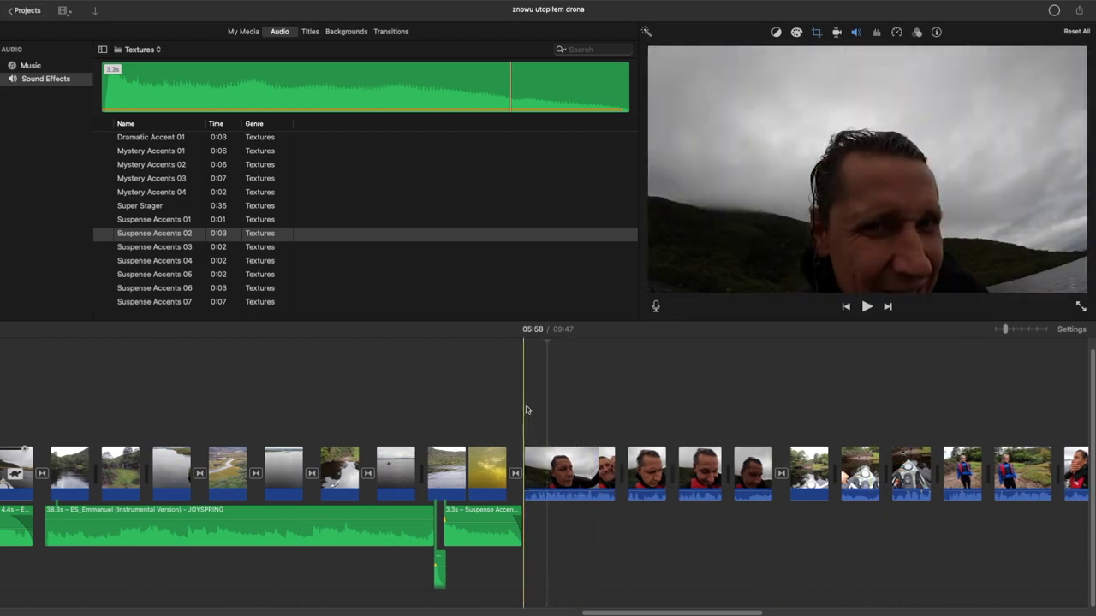
{"action": "left_click", "coordinate": [634, 405]}
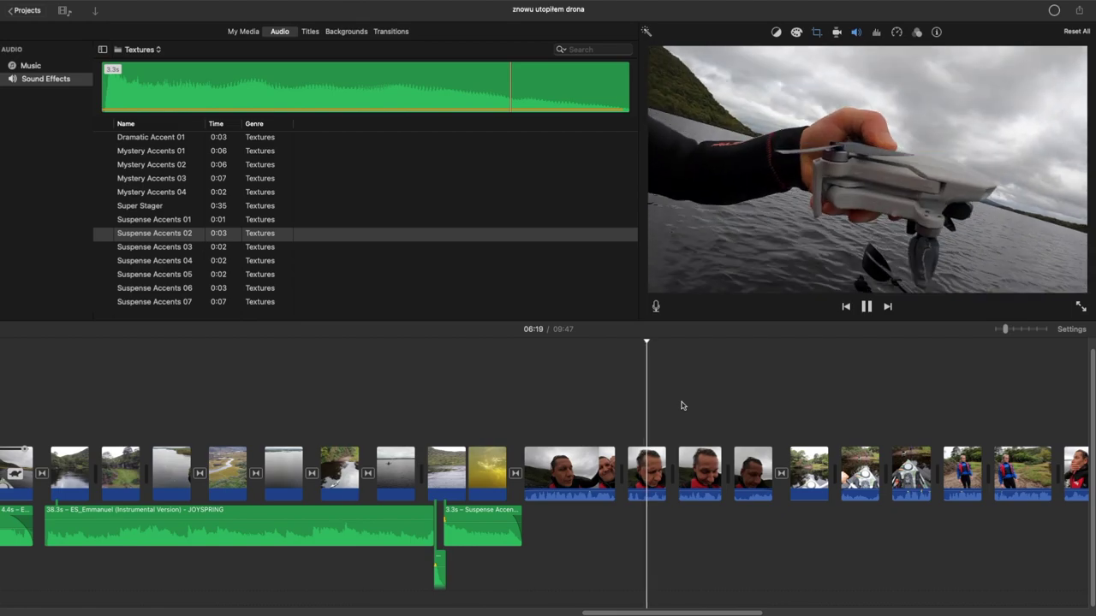
{"action": "left_click", "coordinate": [752, 406]}
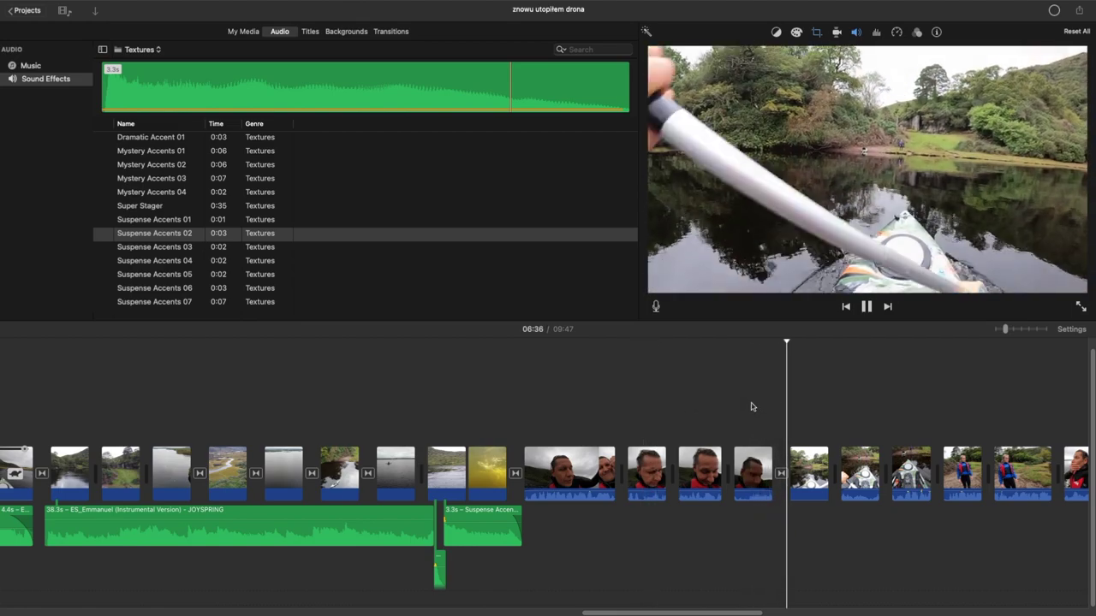
{"action": "key", "text": "space"}
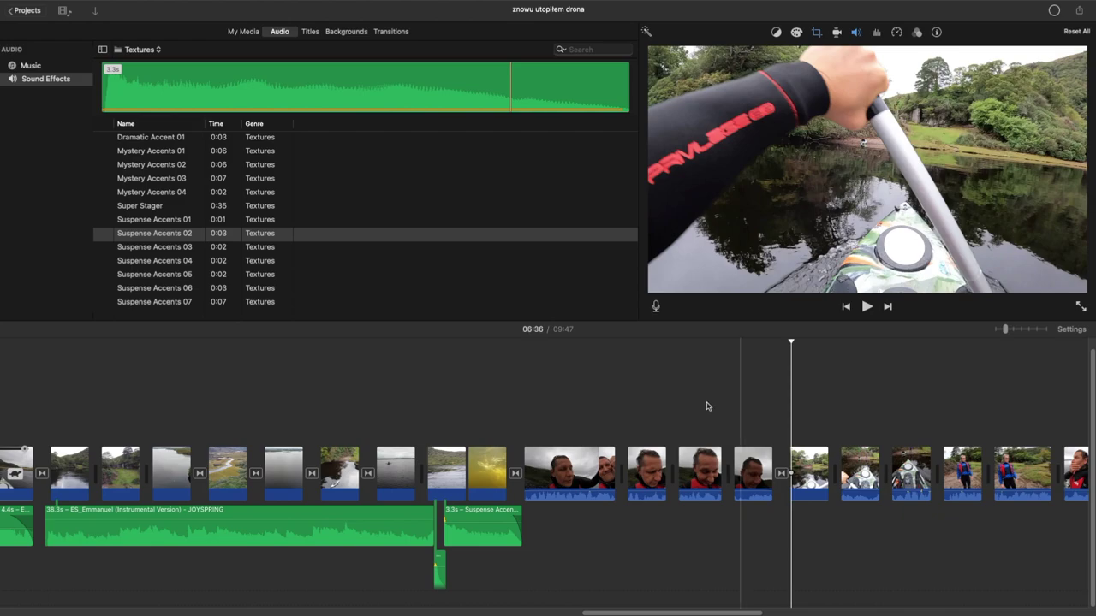
{"action": "key", "text": "space"}
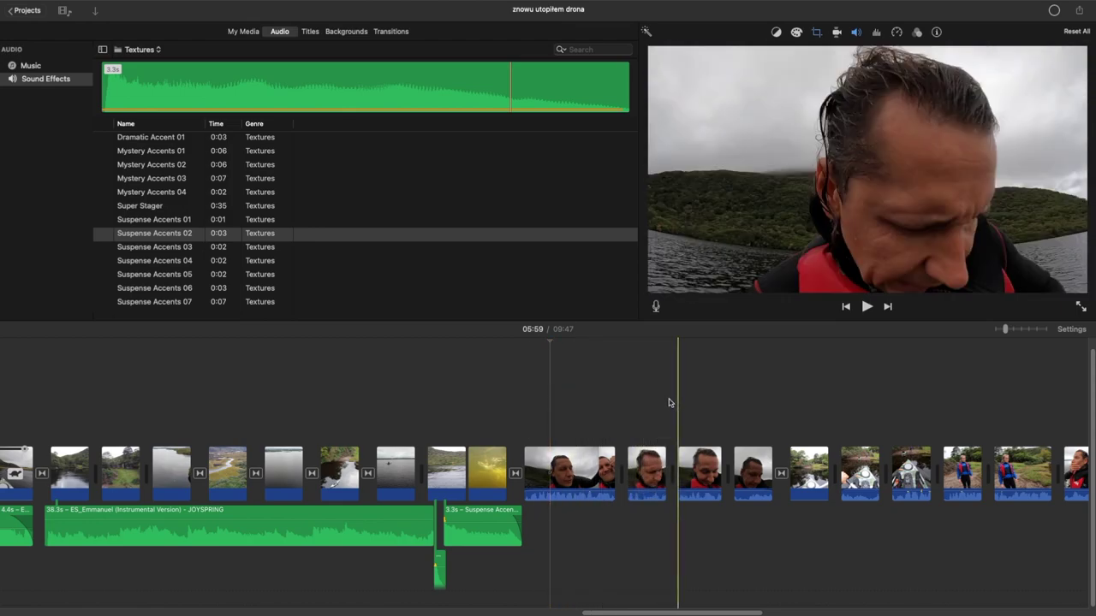
{"action": "key", "text": "space"}
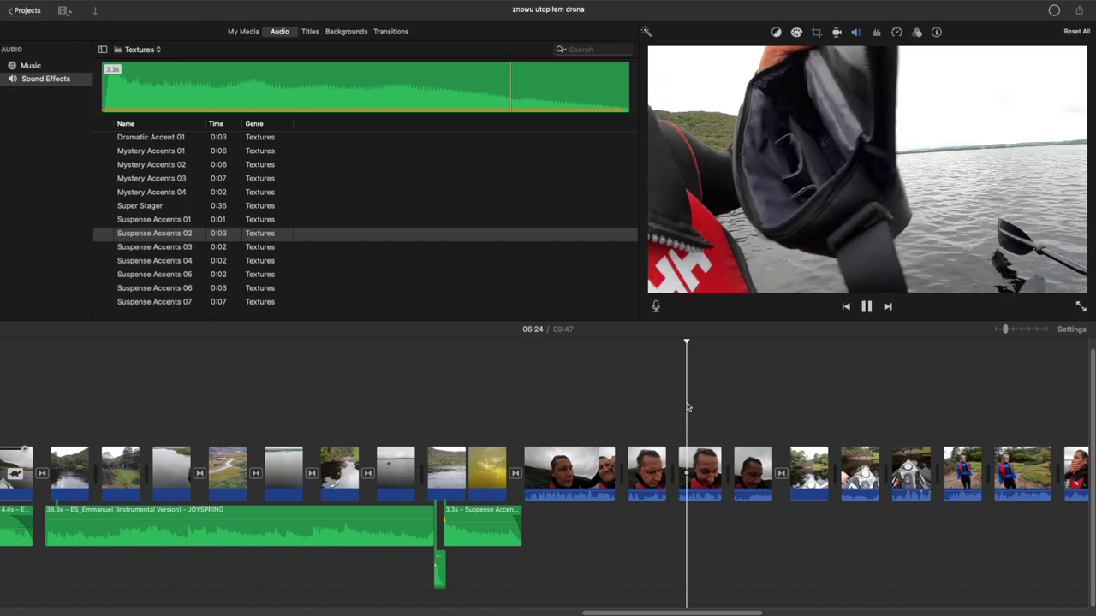
{"action": "key", "text": "space"}
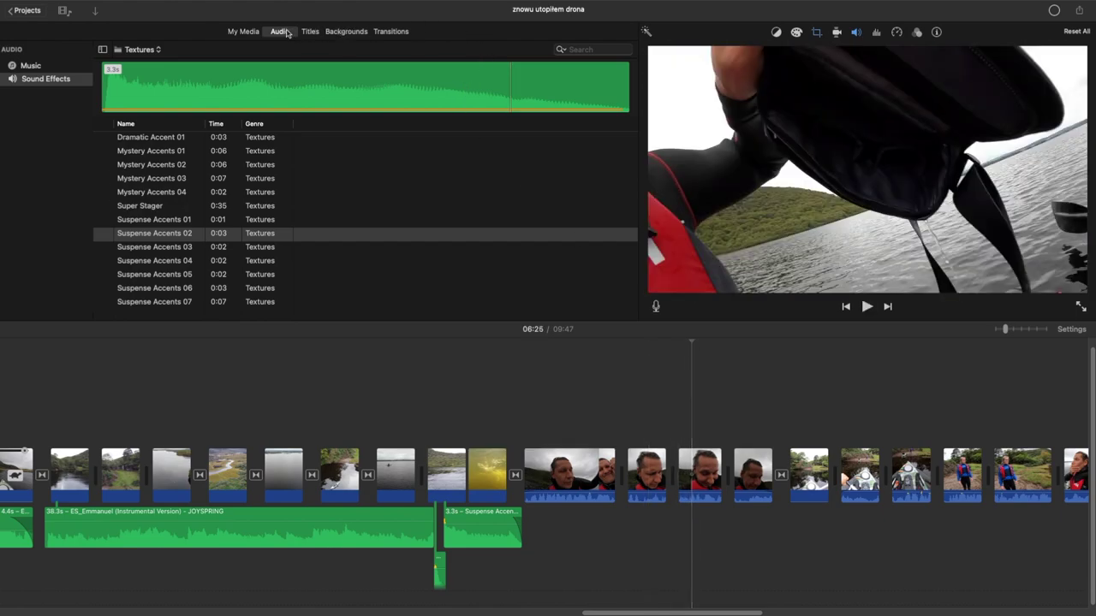
Step: Show all iLife Sound Effects and audition the cartoon stingers from Cartoon Boing Boing to Cartoon Timpani
{"action": "left_click", "coordinate": [160, 50]}
{"action": "scroll", "coordinate": [168, 54], "scroll_direction": "up", "scroll_amount": 3}
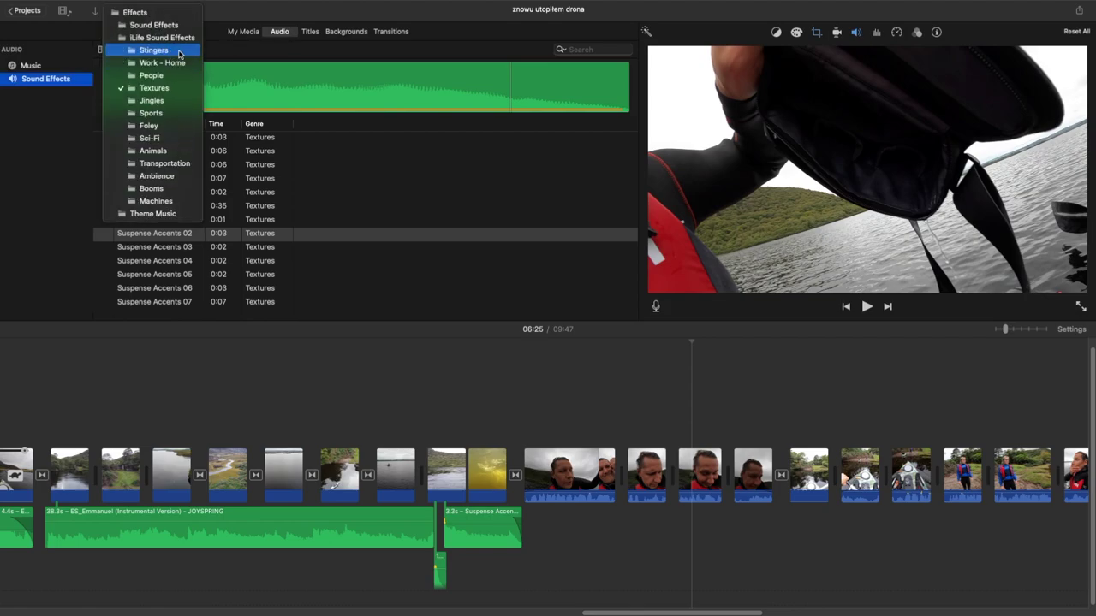
{"action": "left_click", "coordinate": [162, 37]}
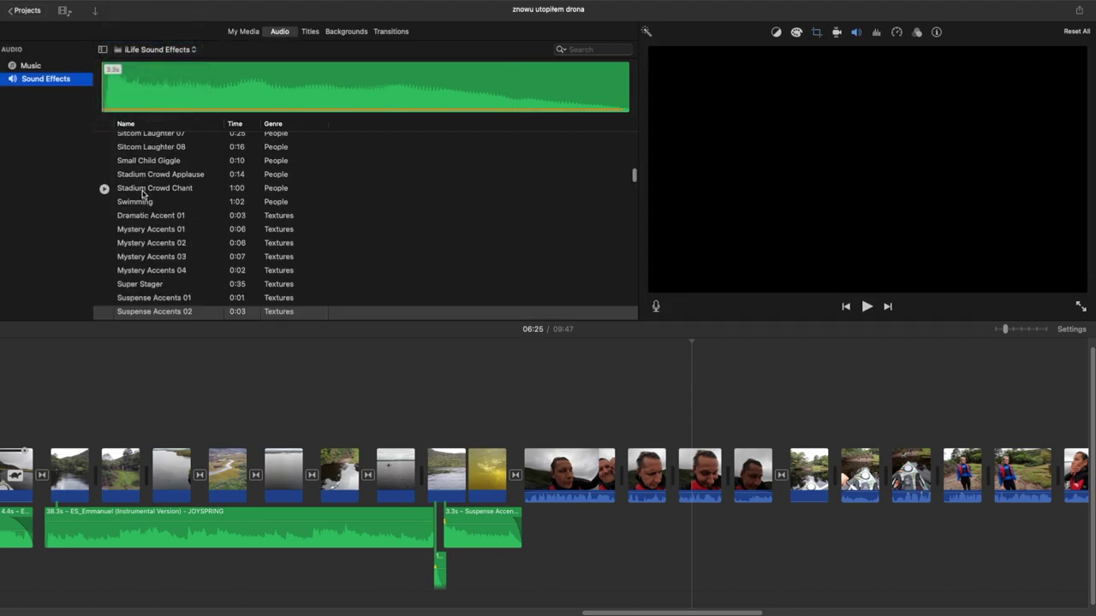
{"action": "scroll", "coordinate": [143, 195], "scroll_direction": "up", "scroll_amount": 10}
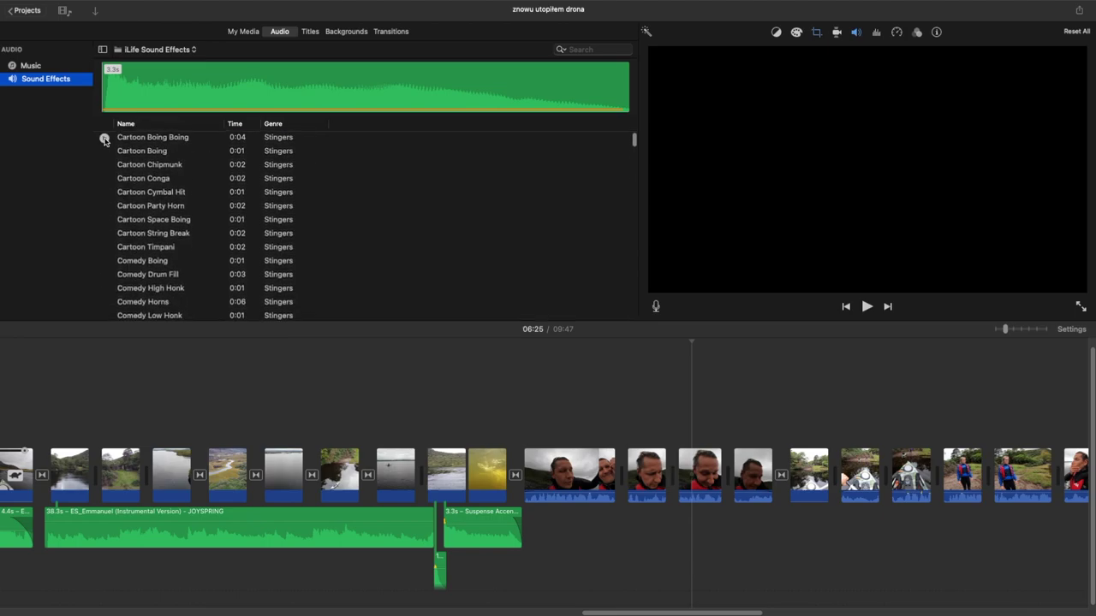
{"action": "left_click", "coordinate": [103, 139]}
{"action": "left_click", "coordinate": [103, 152]}
{"action": "left_click", "coordinate": [103, 165]}
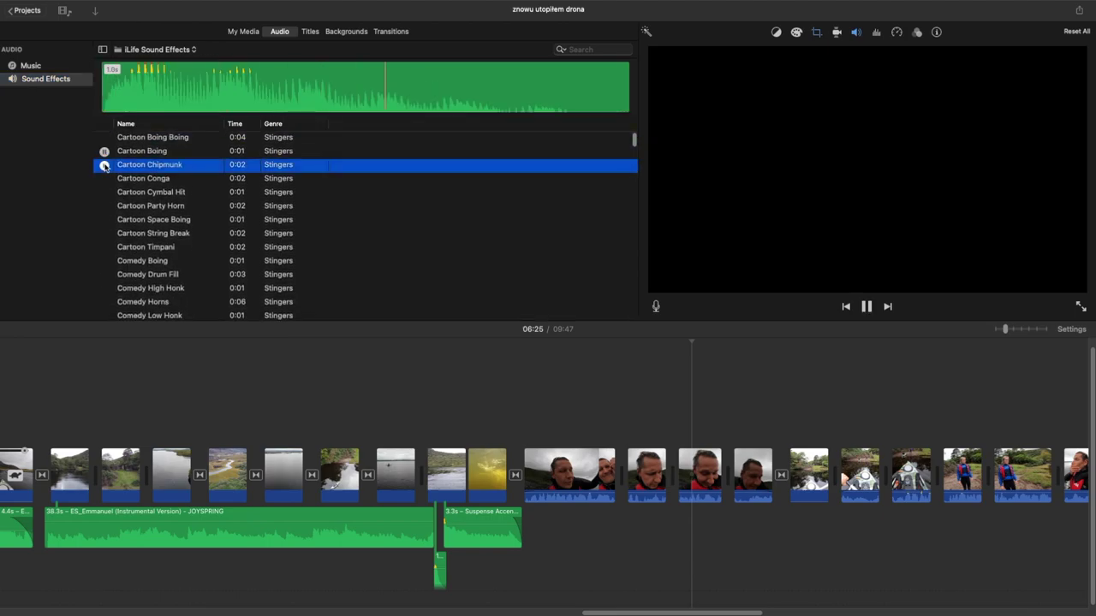
{"action": "left_click", "coordinate": [104, 179]}
{"action": "left_click", "coordinate": [104, 192]}
{"action": "left_click", "coordinate": [104, 207]}
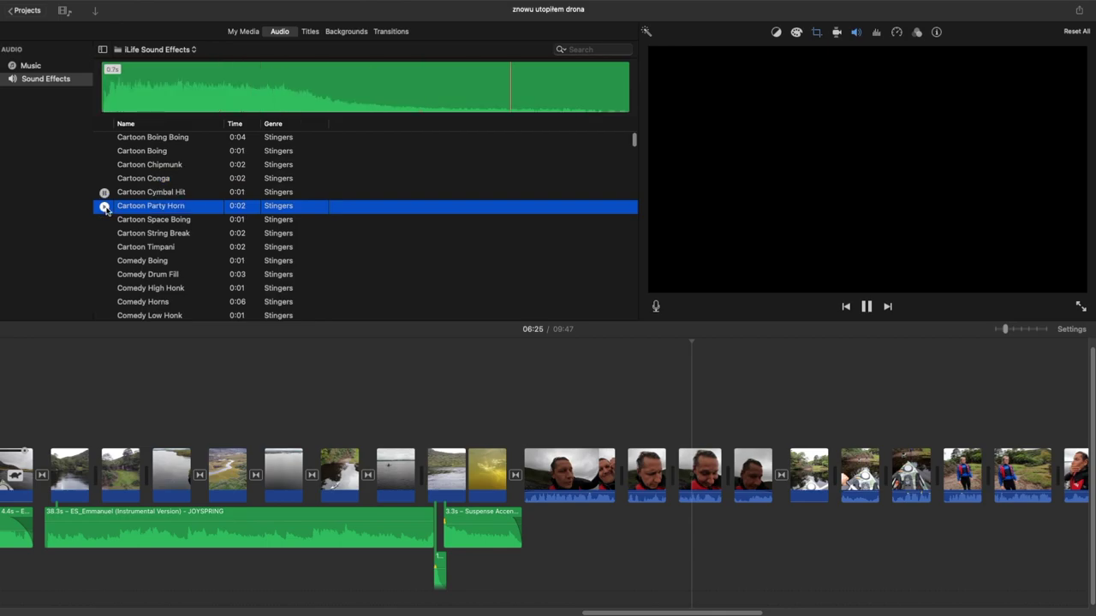
{"action": "left_click", "coordinate": [103, 220]}
{"action": "left_click", "coordinate": [104, 234]}
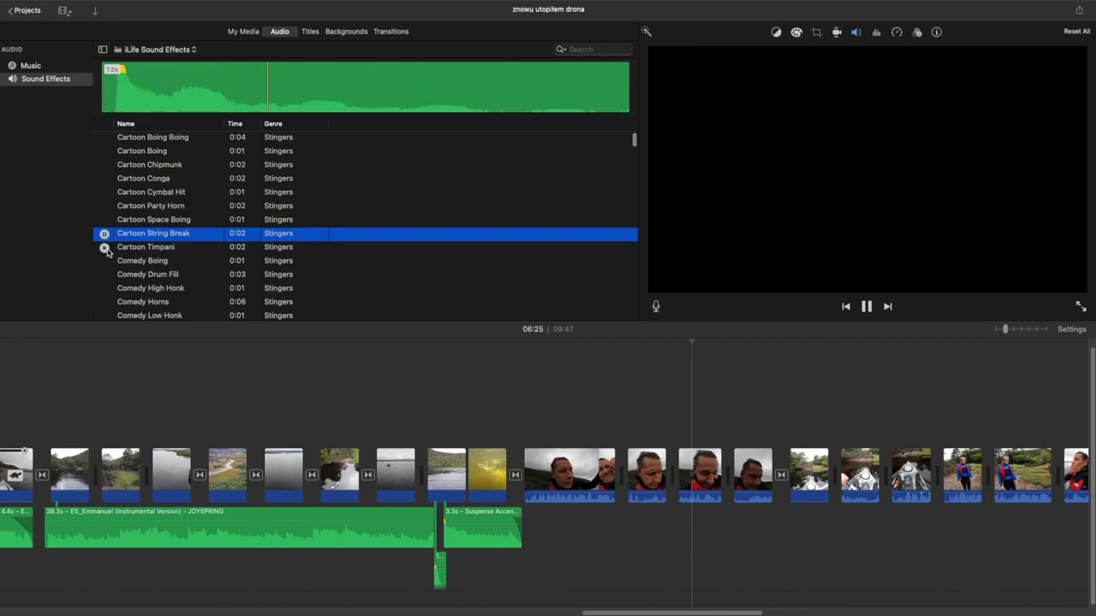
{"action": "left_click", "coordinate": [104, 248]}
Step: Audition the comedy stingers from Comedy Boing to Comedy Whistle
{"action": "left_click", "coordinate": [103, 261]}
{"action": "left_click", "coordinate": [104, 275]}
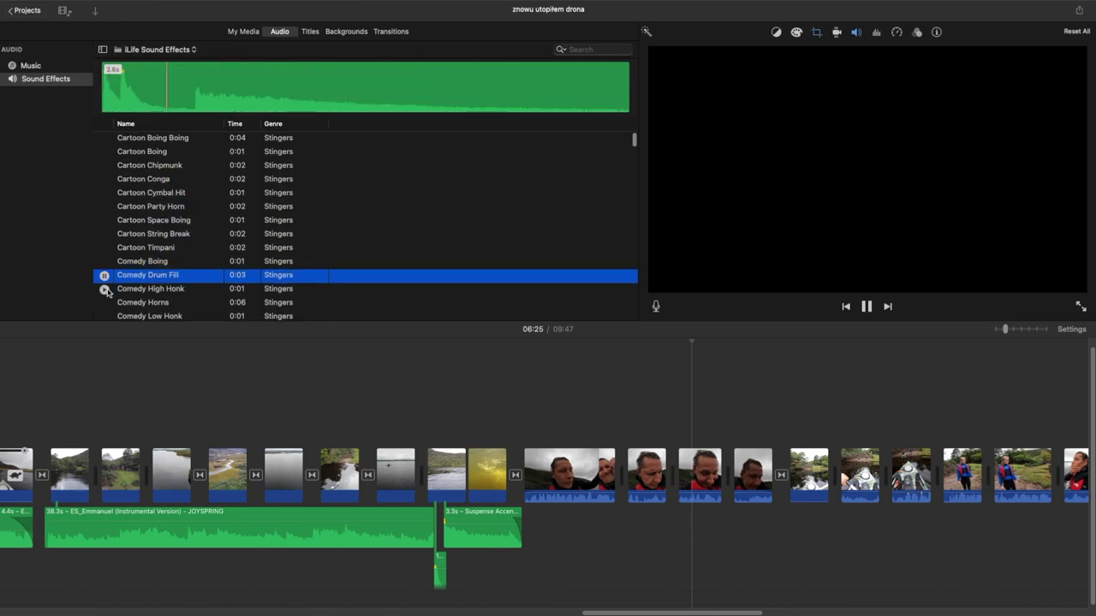
{"action": "left_click", "coordinate": [104, 289]}
{"action": "left_click", "coordinate": [103, 302]}
{"action": "scroll", "coordinate": [103, 295], "scroll_direction": "down", "scroll_amount": 3}
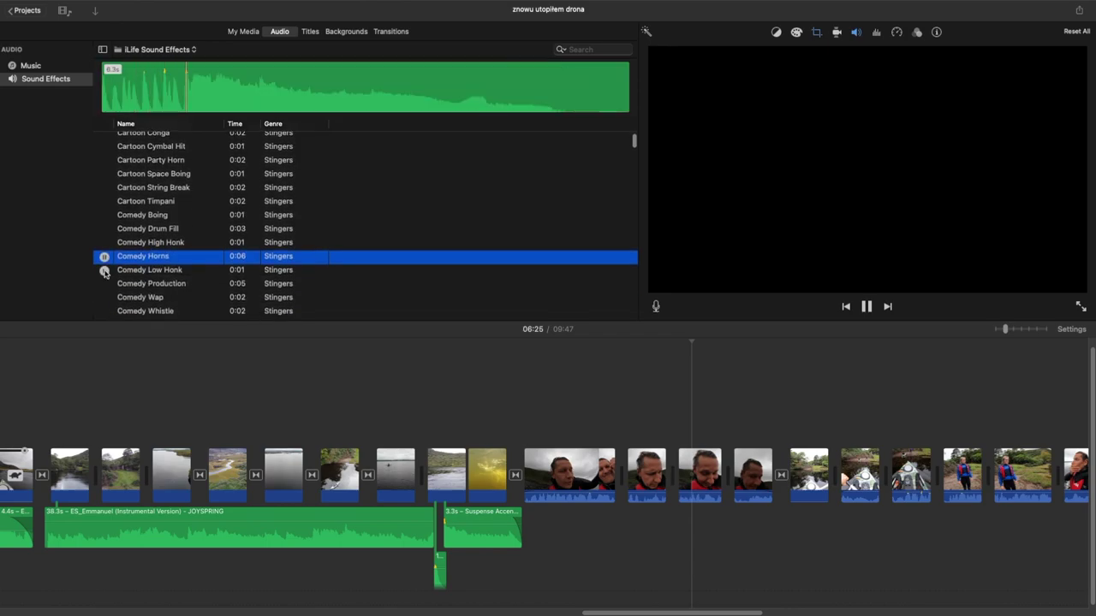
{"action": "left_click", "coordinate": [103, 269]}
{"action": "left_click", "coordinate": [104, 283]}
{"action": "left_click", "coordinate": [104, 297]}
{"action": "scroll", "coordinate": [104, 291], "scroll_direction": "down", "scroll_amount": 3}
{"action": "left_click", "coordinate": [104, 268]}
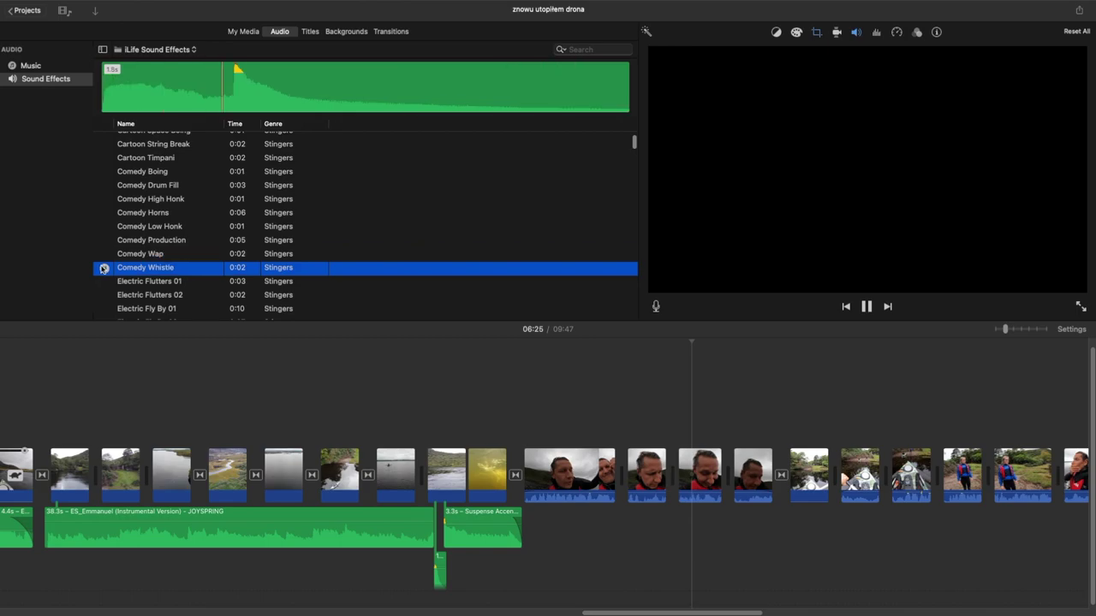
Step: Add Comedy Whistle at about 06:25 under the open bag shot, shift it slightly earlier, and play back the result
{"action": "left_click_drag", "start_coordinate": [137, 269], "coordinate": [693, 528]}
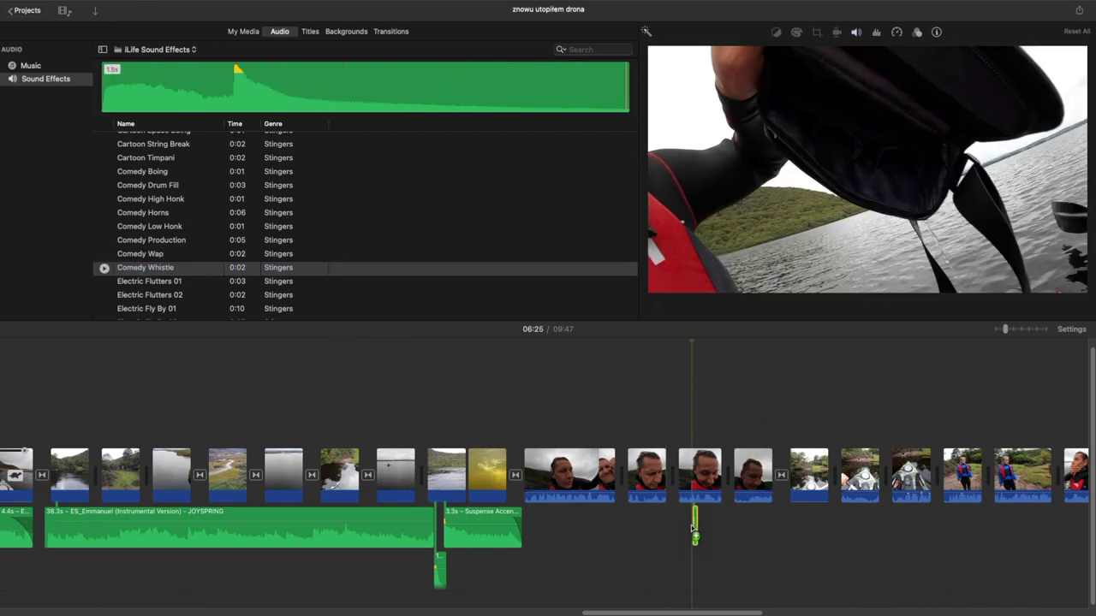
{"action": "left_click", "coordinate": [681, 423]}
{"action": "key", "text": "space"}
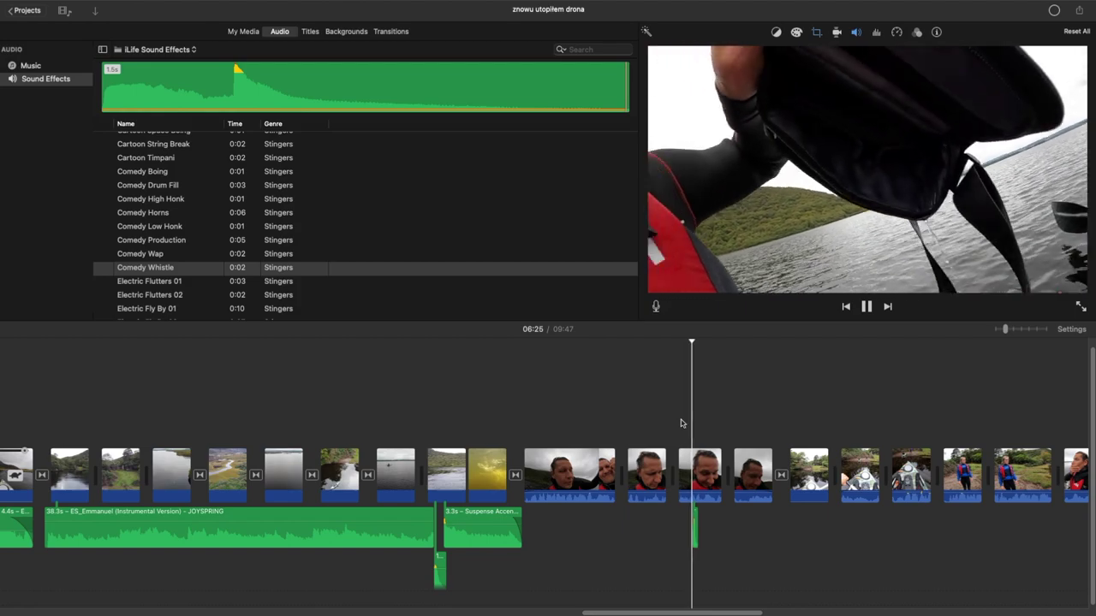
{"action": "key", "text": "space"}
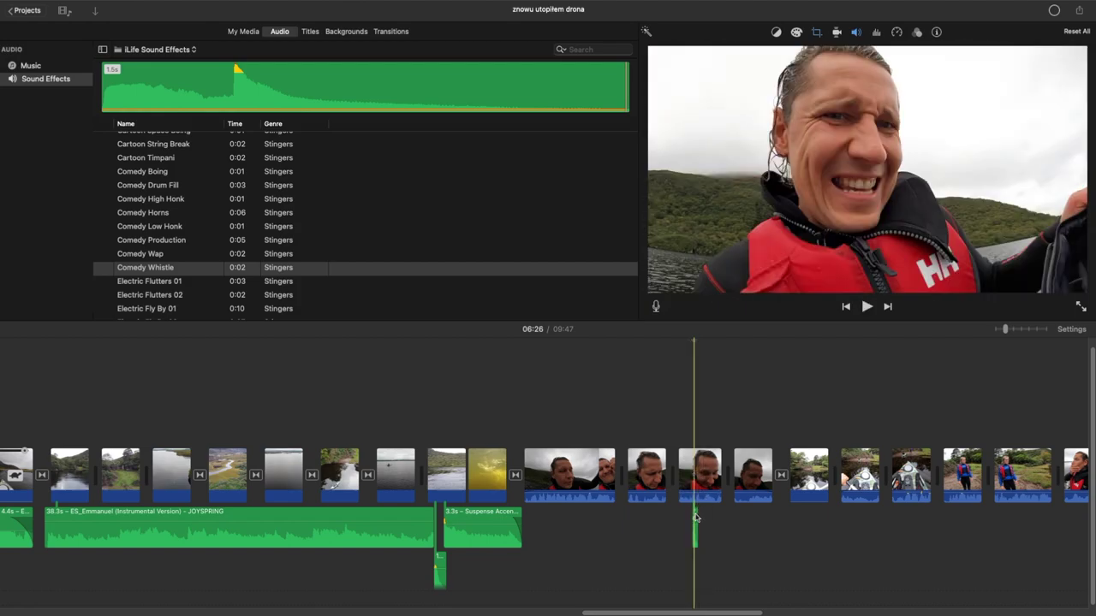
{"action": "left_click", "coordinate": [678, 428]}
{"action": "key", "text": "space"}
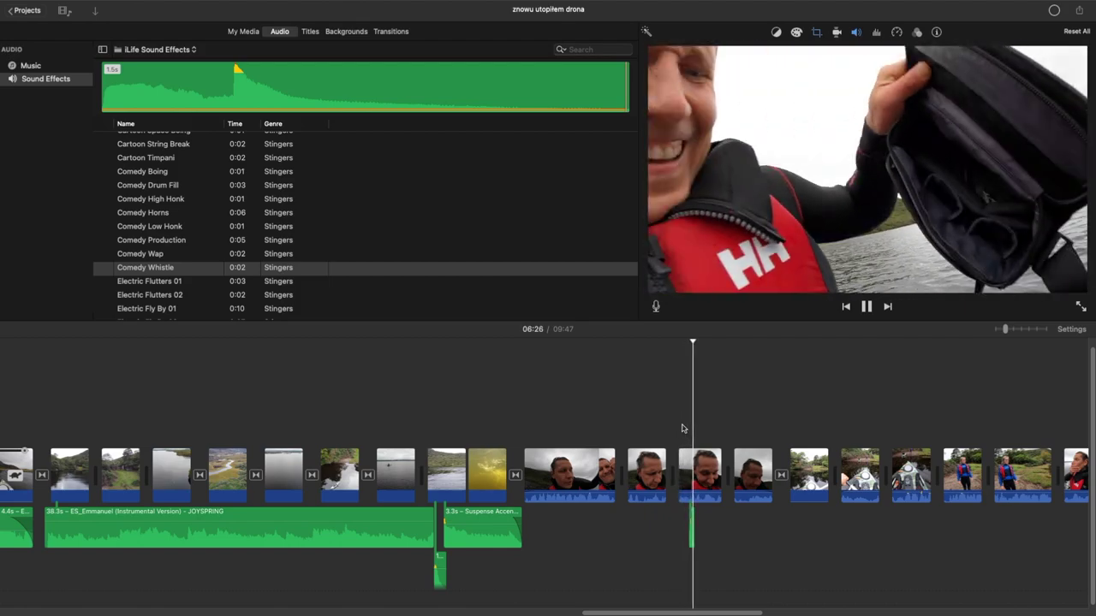
{"action": "left_click", "coordinate": [779, 419]}
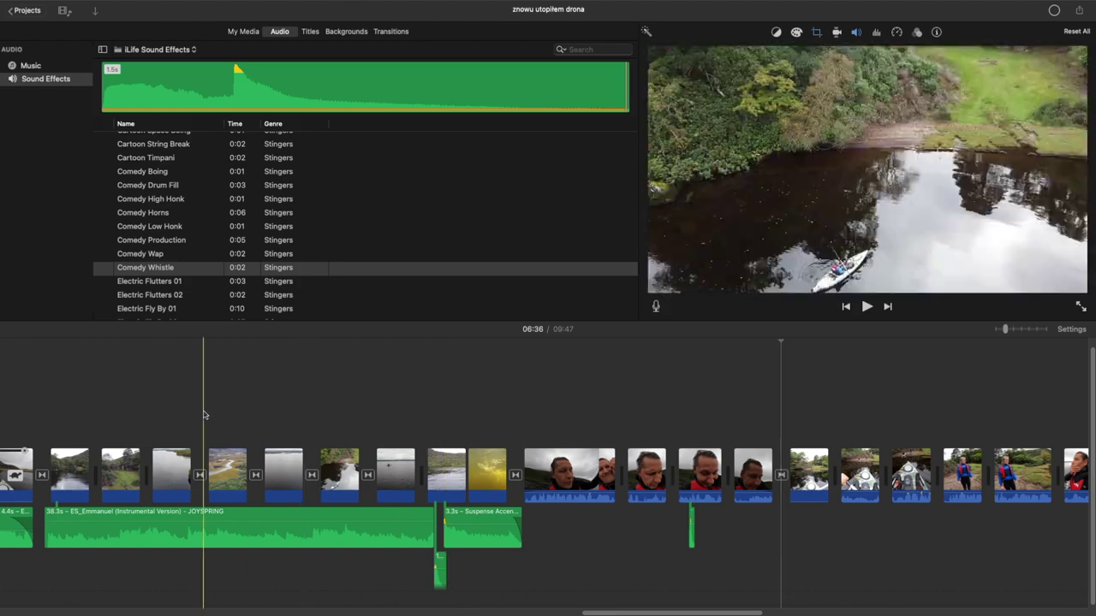
Step: Switch to the Epidemic Sound page in Safari and audition Vital Sign from the ucz się 7 playlist, skipping ahead in the track
{"action": "mouse_move", "coordinate": [87, 599]}
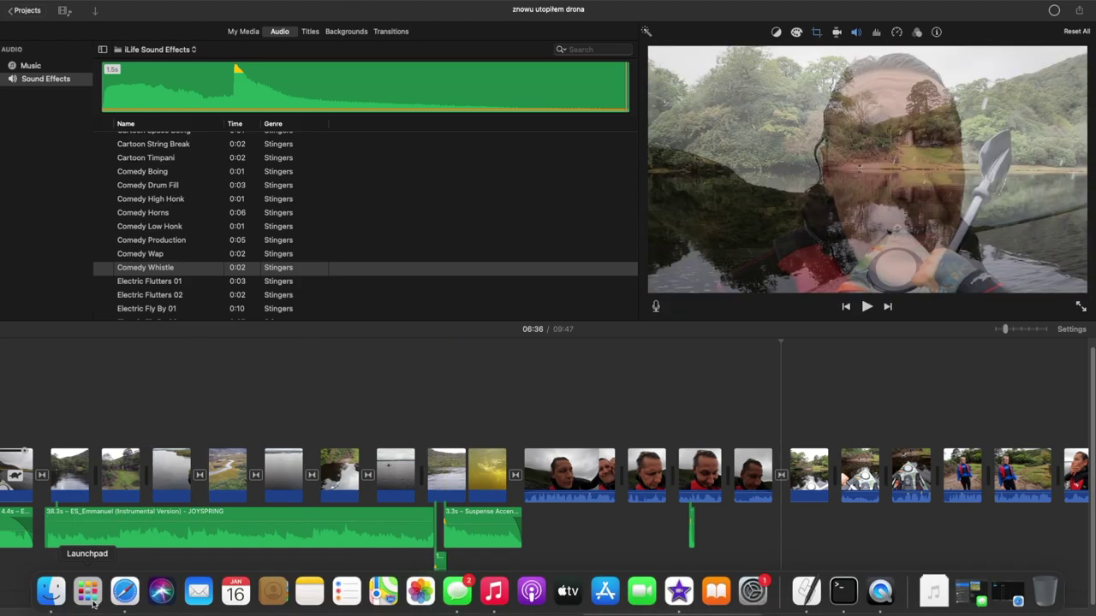
{"action": "left_click", "coordinate": [124, 591]}
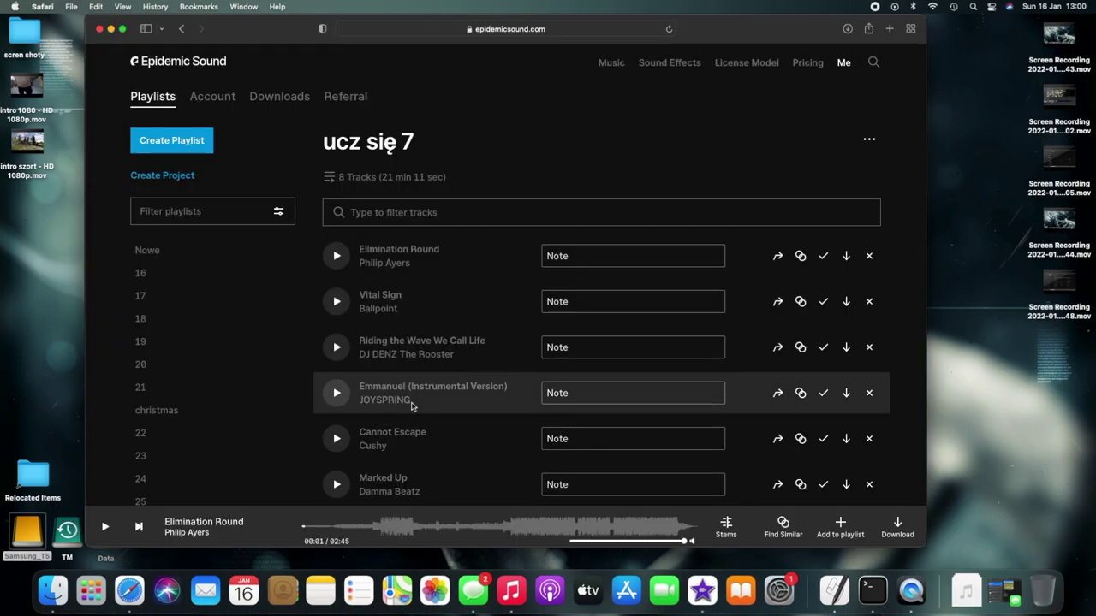
{"action": "left_click", "coordinate": [337, 301]}
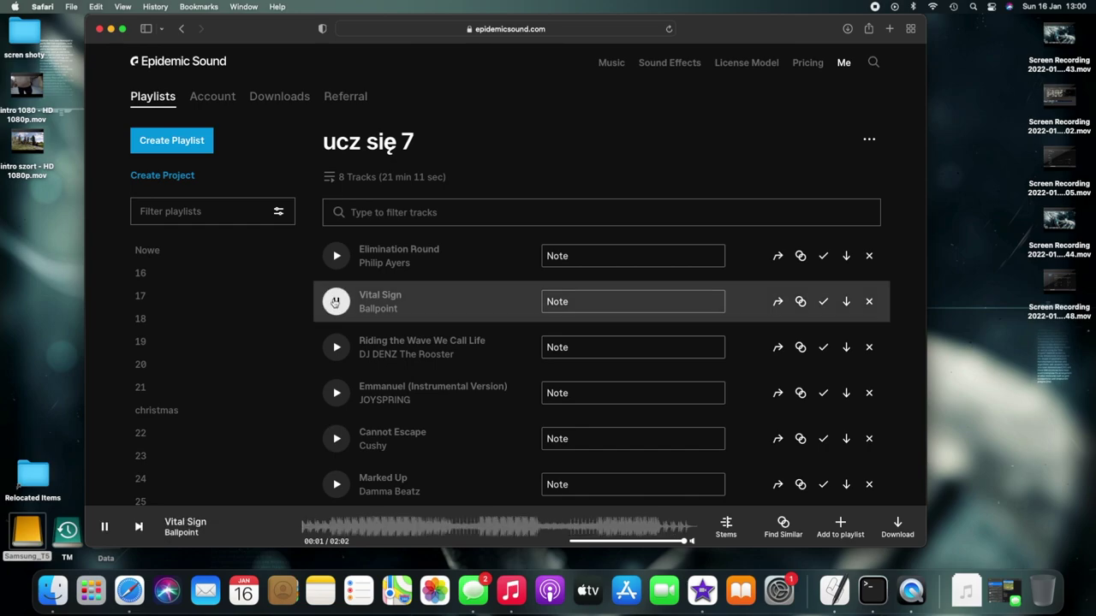
{"action": "scroll", "coordinate": [367, 389], "scroll_direction": "down", "scroll_amount": 2}
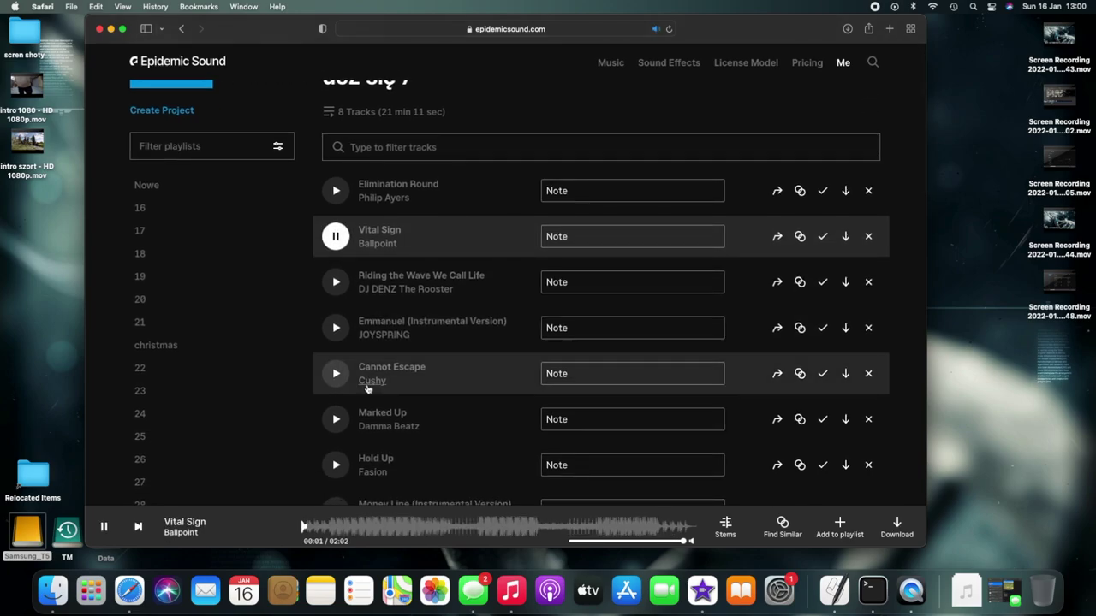
{"action": "key", "text": "XF86AudioLowerVolume"}
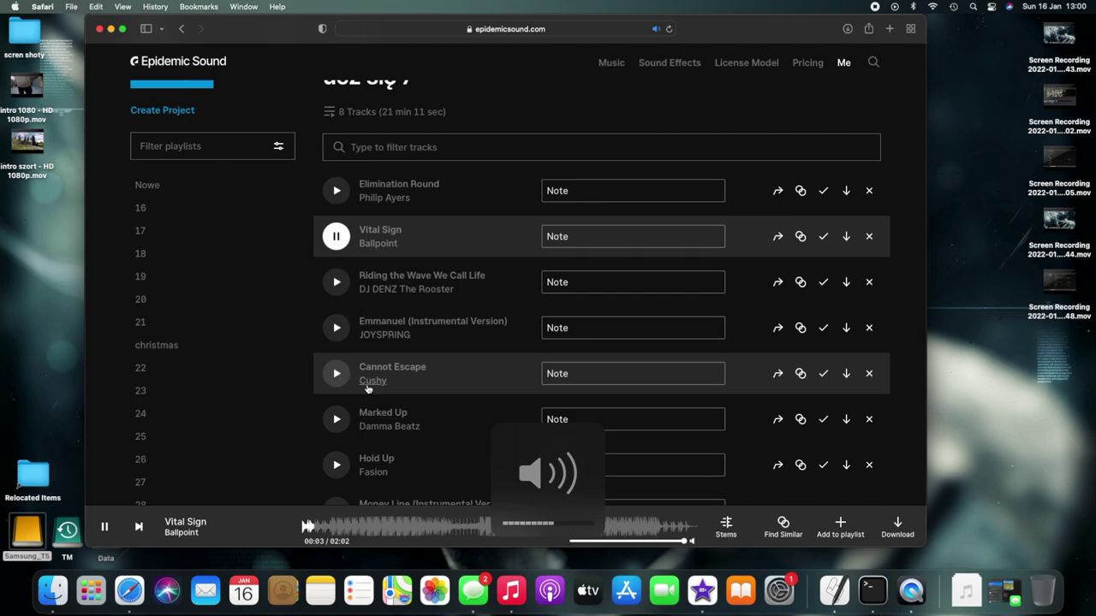
{"action": "left_click", "coordinate": [366, 530]}
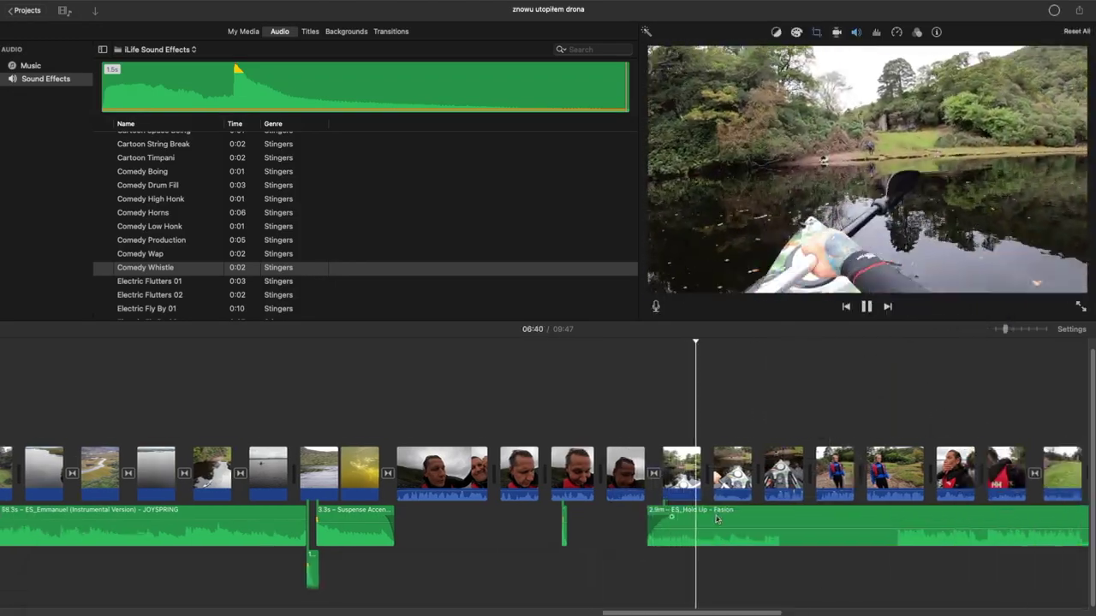
Step: Split the Hold Up track at 06:44 under the kayak landing shot and play back the section from its start
{"action": "left_click", "coordinate": [772, 526]}
{"action": "key", "text": "cmd+b"}
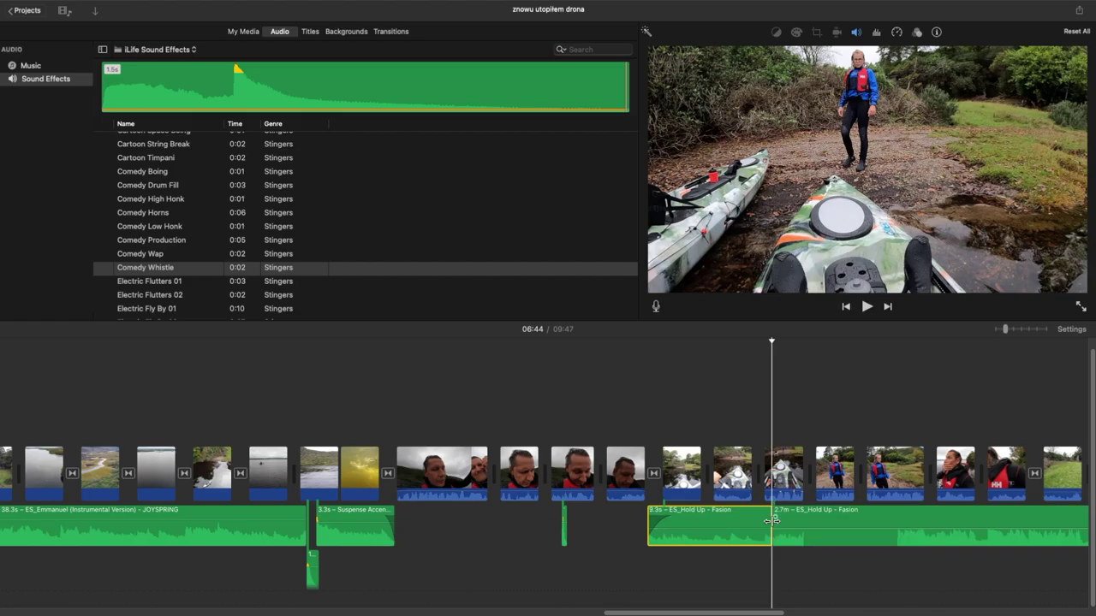
{"action": "key", "text": "space"}
{"action": "key", "text": "space"}
{"action": "left_click", "coordinate": [655, 522]}
{"action": "key", "text": "space"}
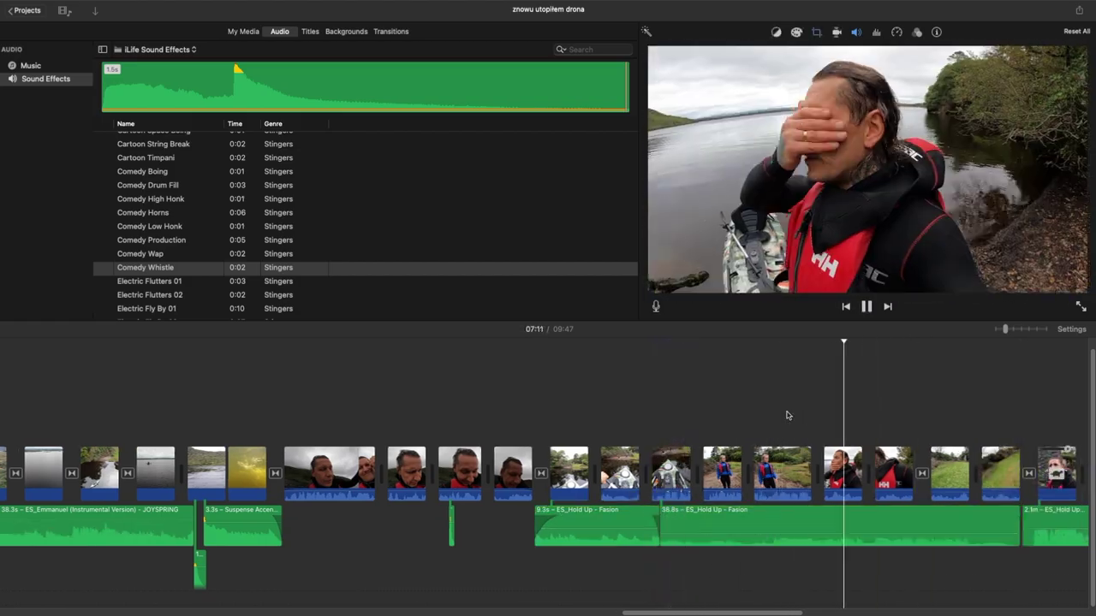
Step: Lower the volume of the Hold Up segment under the ruins clips near 07:47 and play back the ruins and bridge sections
{"action": "key", "text": "XF86AudioRaiseVolume"}
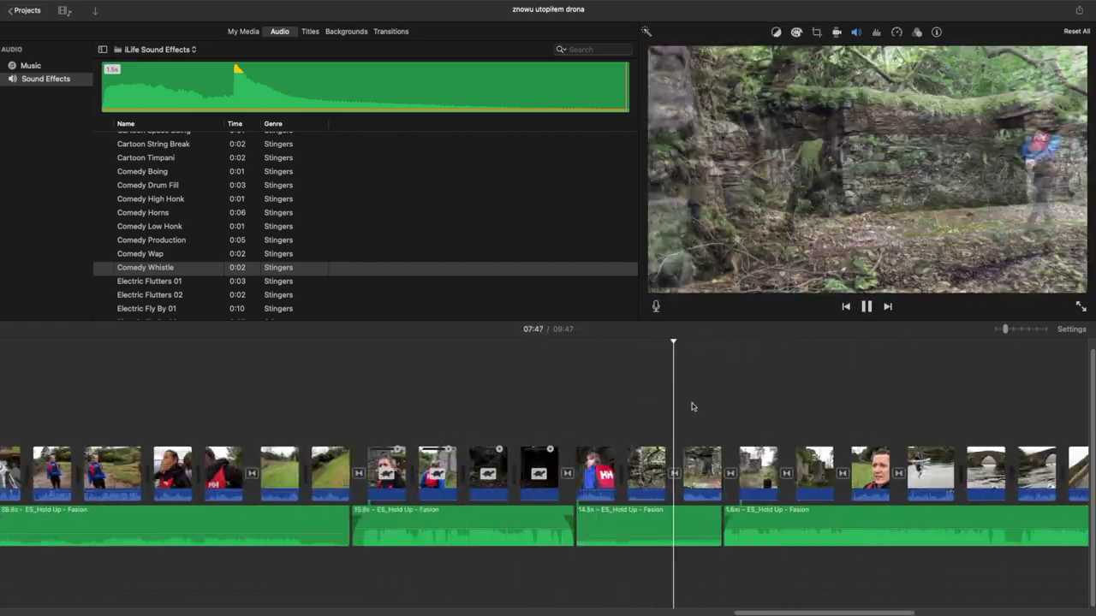
{"action": "left_click_drag", "start_coordinate": [649, 517], "coordinate": [649, 534]}
{"action": "key", "text": "space"}
{"action": "key", "text": "XF86AudioRaiseVolume"}
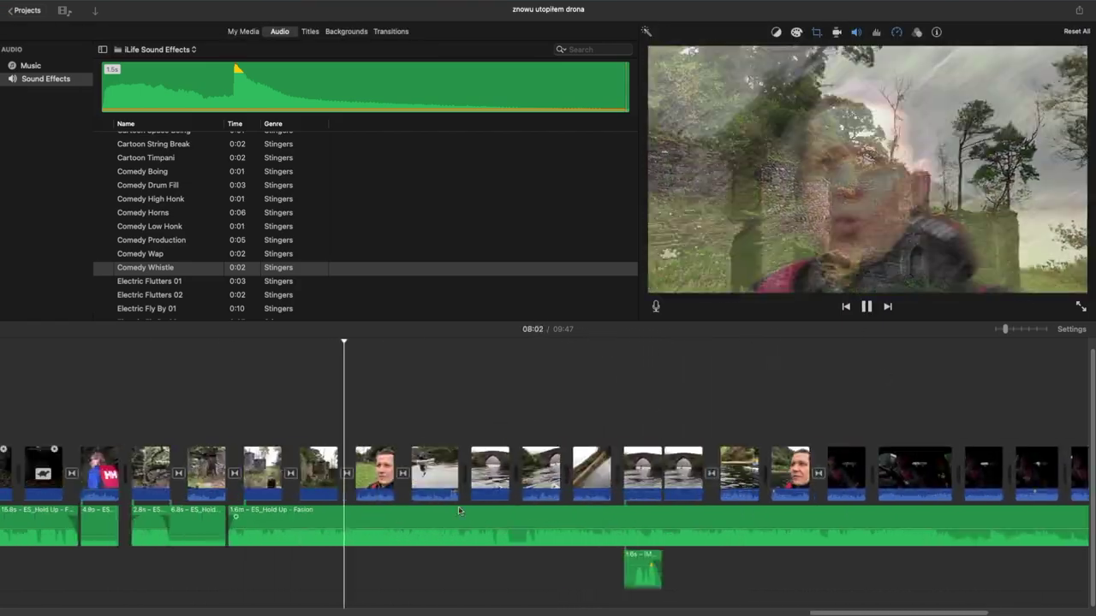
{"action": "key", "text": "space"}
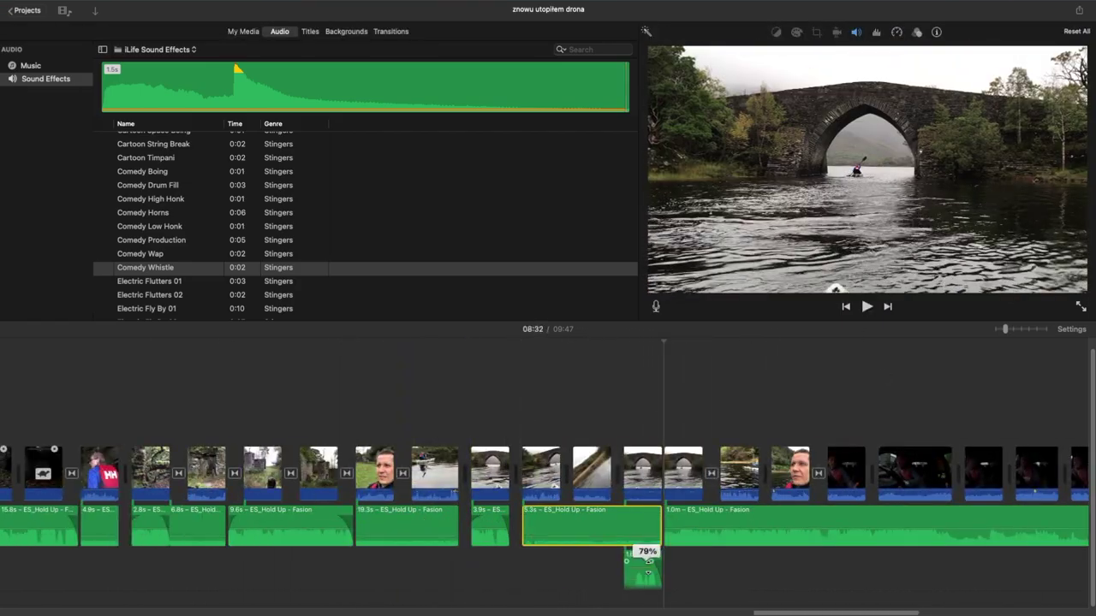
{"action": "left_click", "coordinate": [432, 420]}
{"action": "key", "text": "space"}
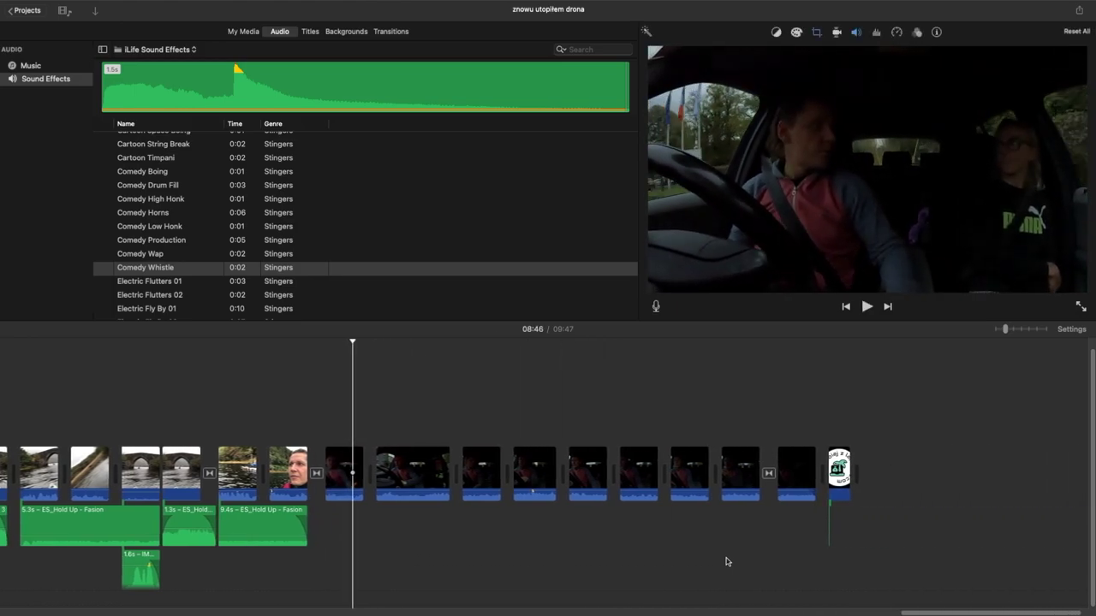
Step: Return to the beginning of the timeline and play back the transition into the garage scene around 00:51
{"action": "scroll", "coordinate": [631, 548], "scroll_direction": "left", "scroll_amount": 15}
{"action": "scroll", "coordinate": [633, 545], "scroll_direction": "left", "scroll_amount": 12}
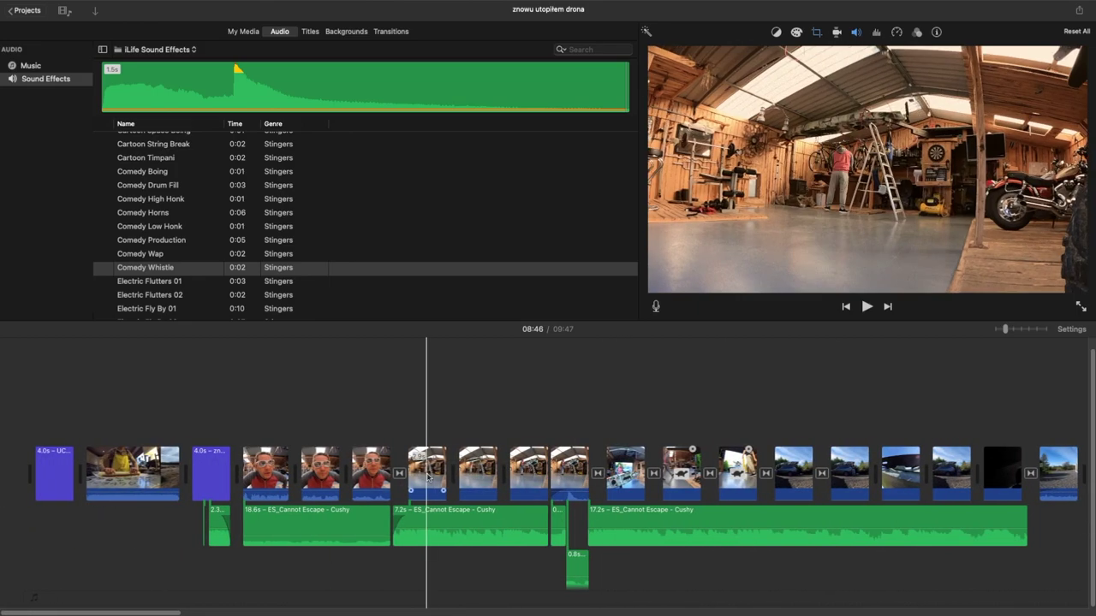
{"action": "key", "text": "space"}
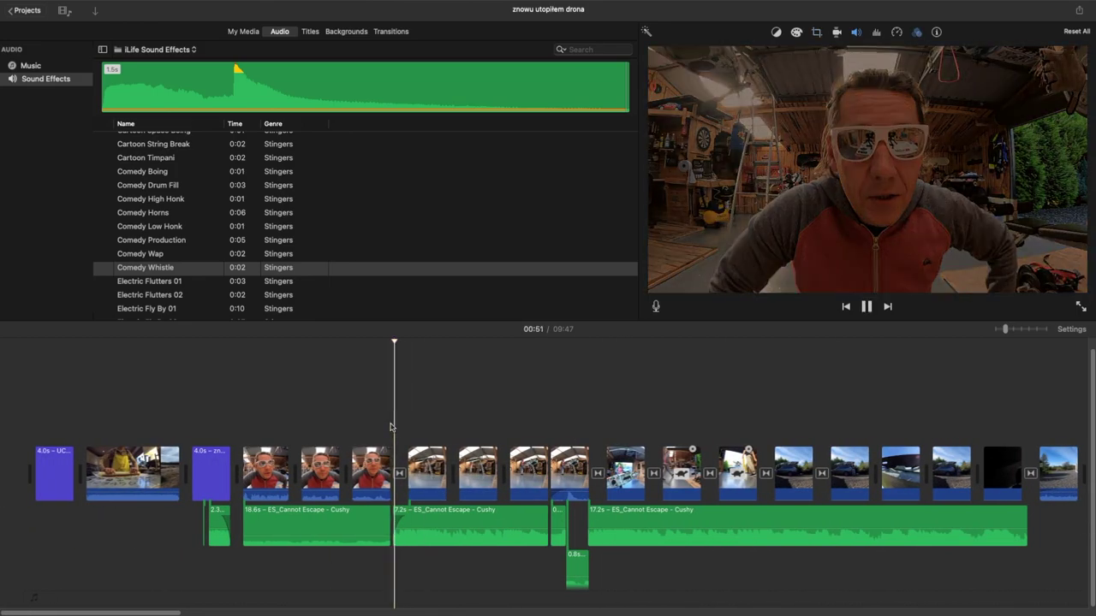
{"action": "key", "text": "space"}
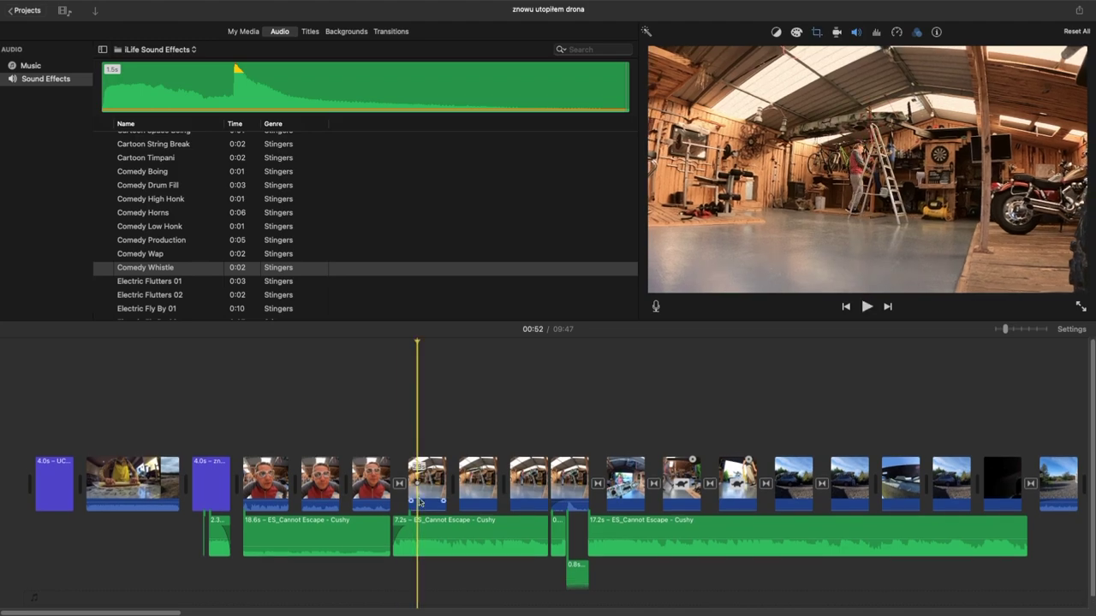
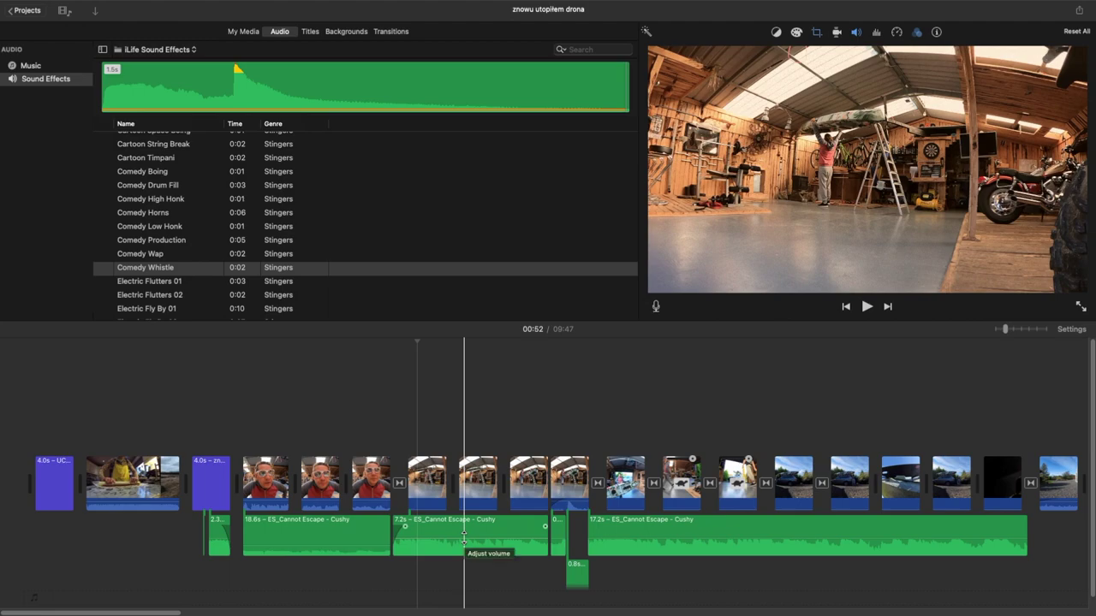
{"action": "key", "text": "space"}
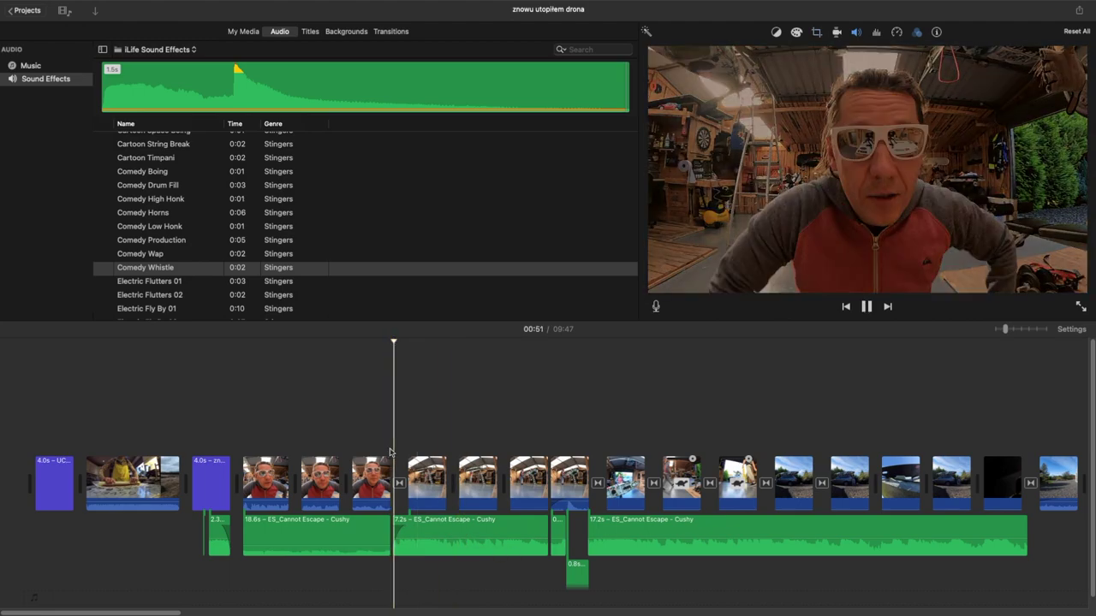
Step: Copy the 7.2 s Cannot Escape clip from the garage scene and paste it under the closing logo, aligned with the logo's start
{"action": "left_click", "coordinate": [431, 533]}
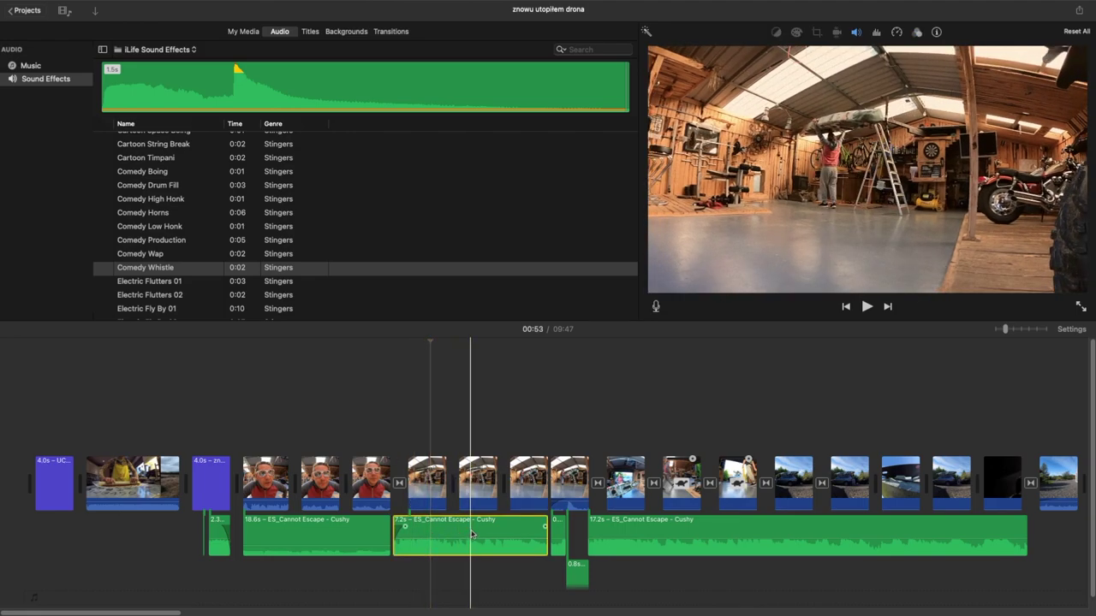
{"action": "right_click", "coordinate": [472, 534]}
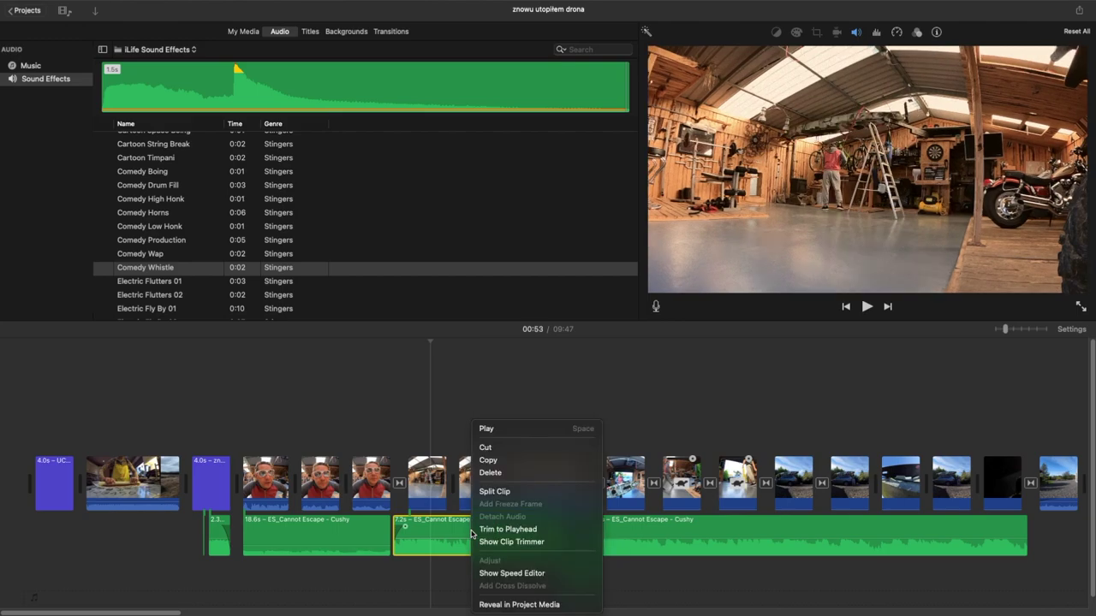
{"action": "left_click", "coordinate": [488, 459]}
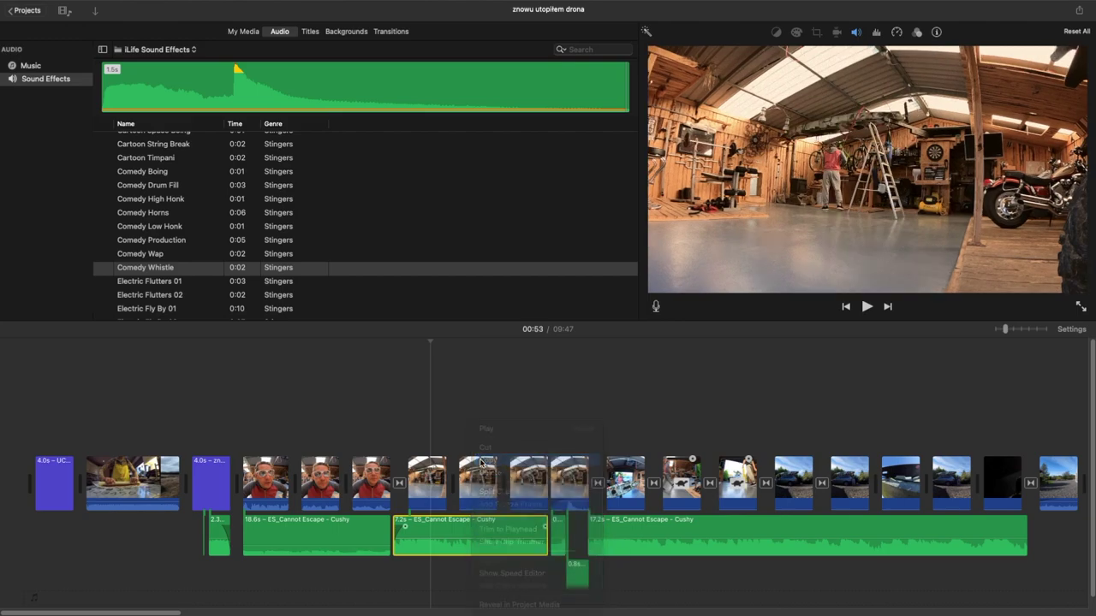
{"action": "scroll", "coordinate": [479, 505], "scroll_direction": "right", "scroll_amount": 15}
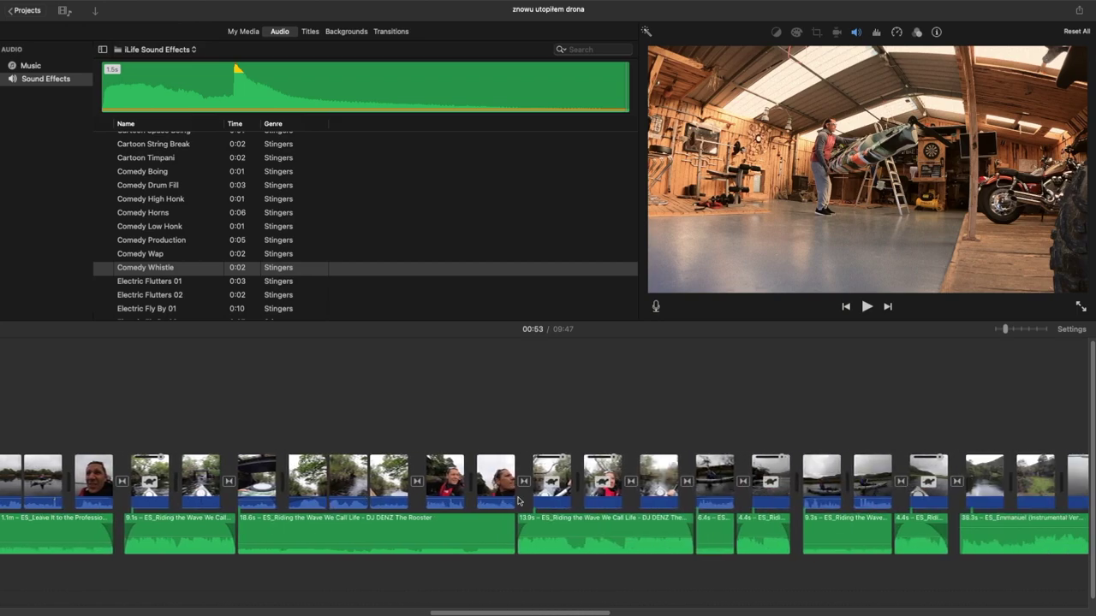
{"action": "scroll", "coordinate": [518, 502], "scroll_direction": "right", "scroll_amount": 15}
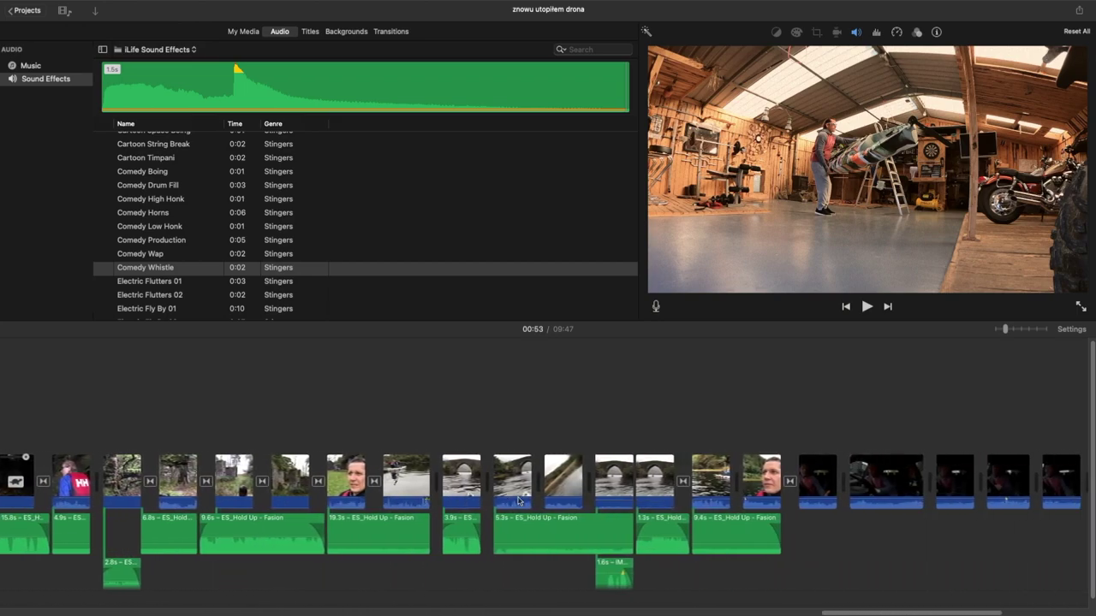
{"action": "scroll", "coordinate": [517, 502], "scroll_direction": "right", "scroll_amount": 5}
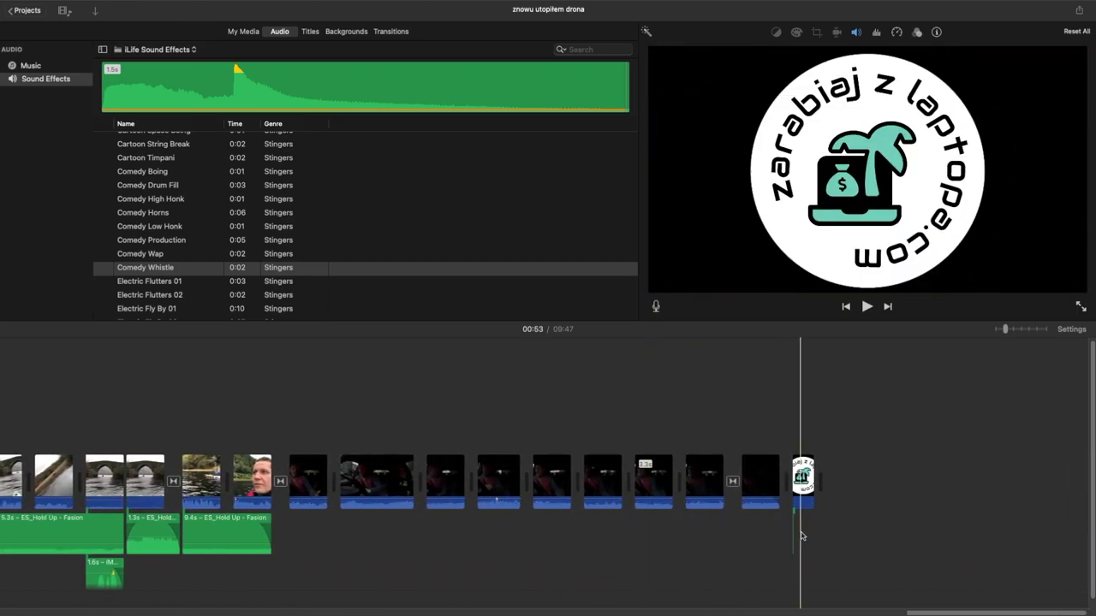
{"action": "scroll", "coordinate": [802, 536], "scroll_direction": "left", "scroll_amount": 2}
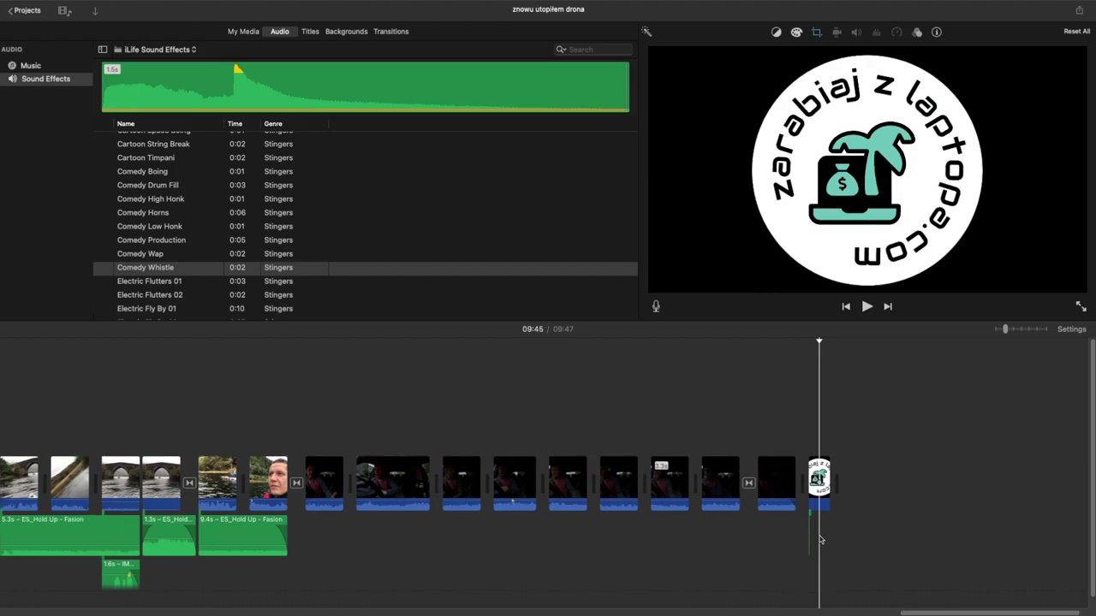
{"action": "key", "text": "super+v"}
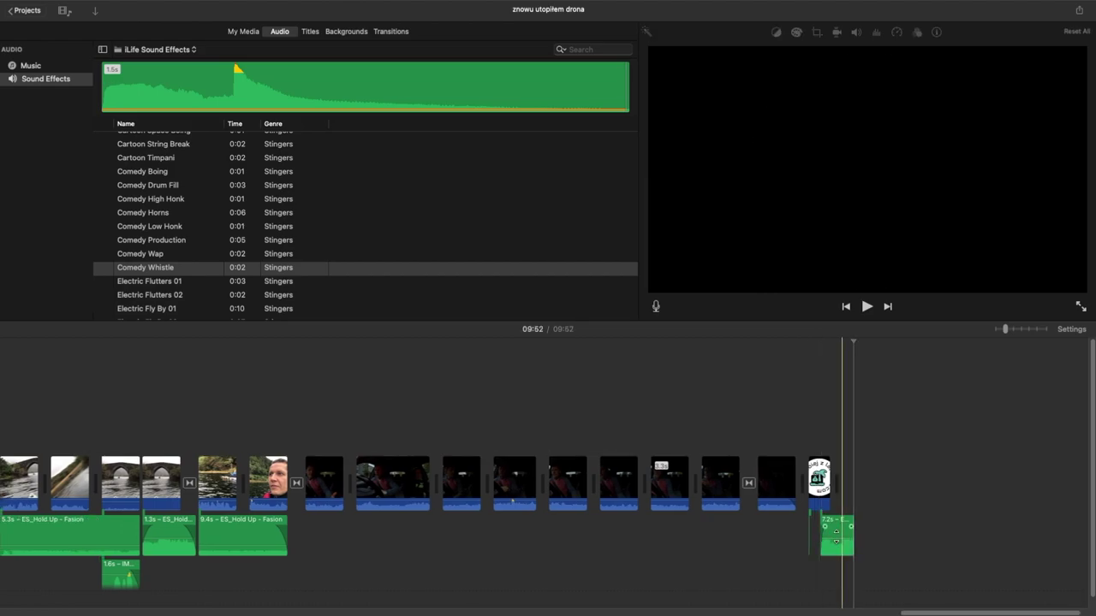
{"action": "left_click_drag", "start_coordinate": [841, 532], "coordinate": [827, 529]}
Step: Play back the closing logo with its music and extend the Cannot Escape clip beneath it to 16.5 s
{"action": "key", "text": "space"}
{"action": "key", "text": "space"}
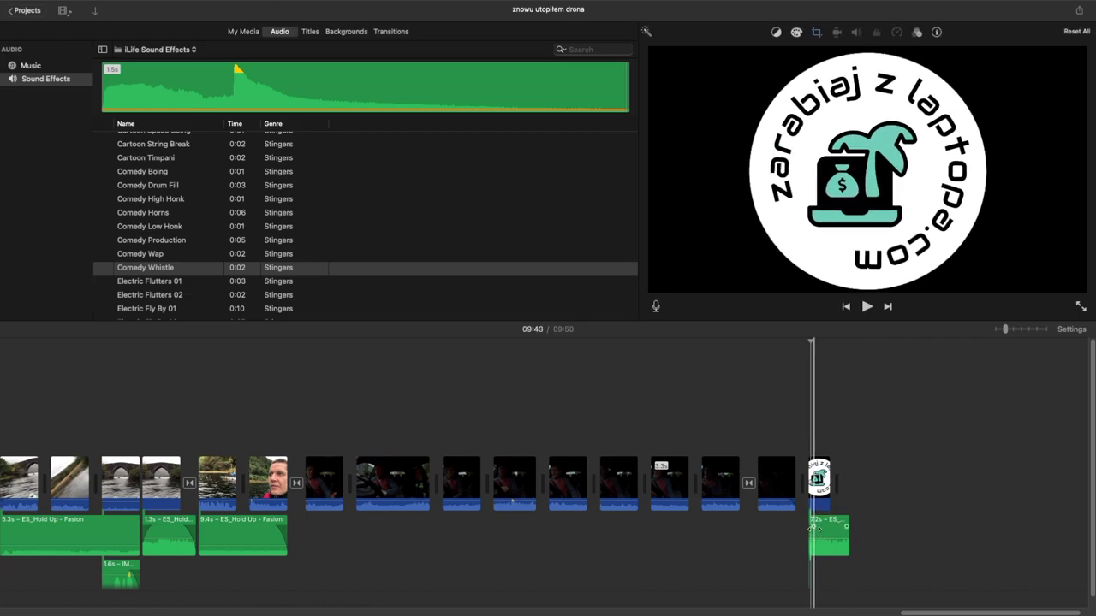
{"action": "left_click", "coordinate": [788, 430]}
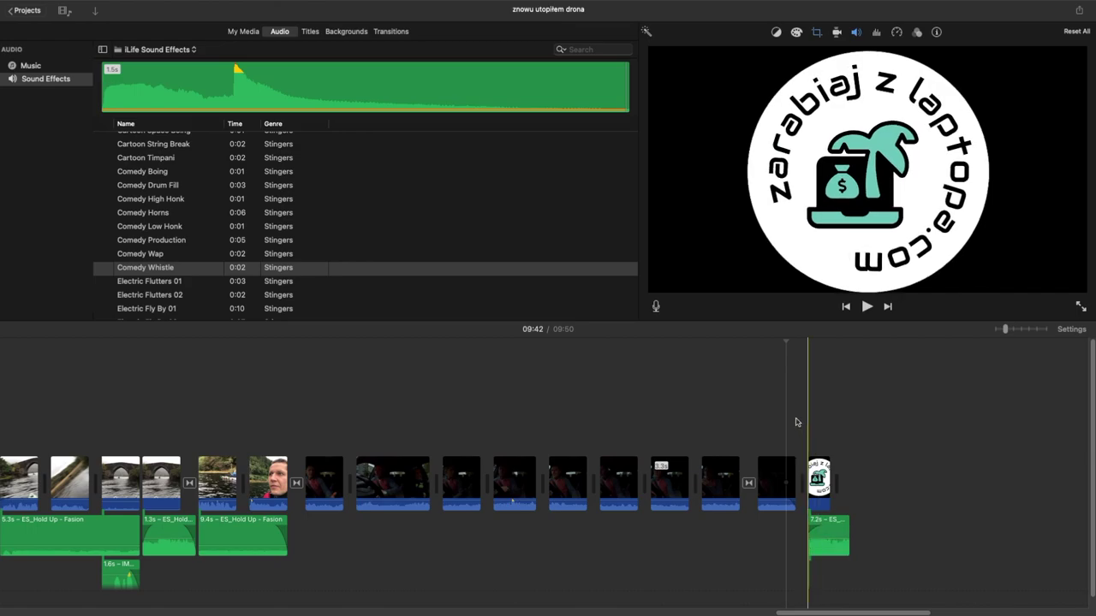
{"action": "key", "text": "space"}
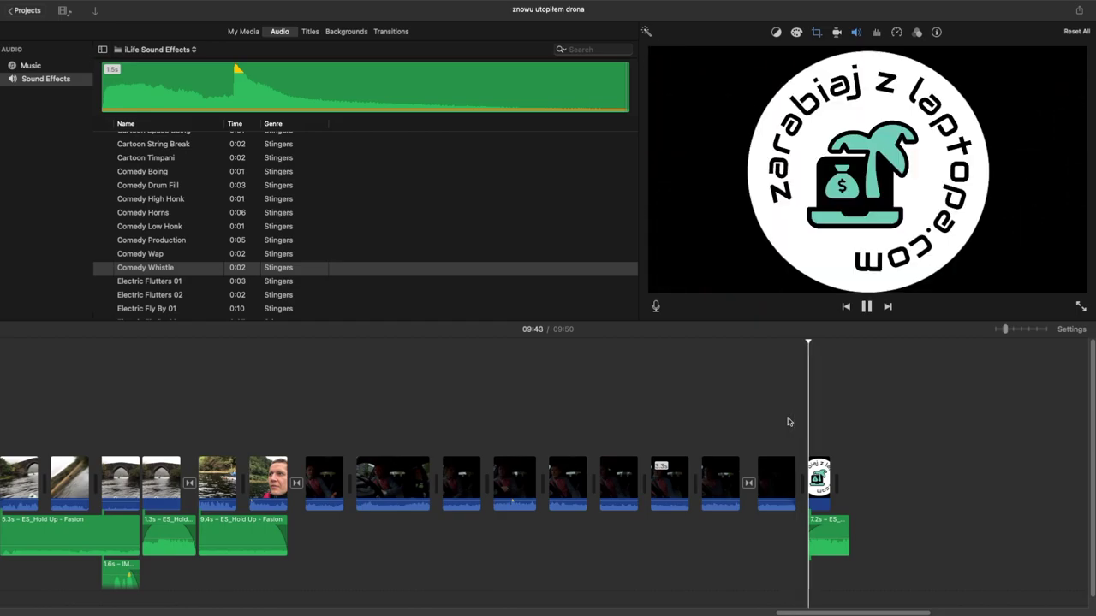
{"action": "left_click", "coordinate": [786, 421]}
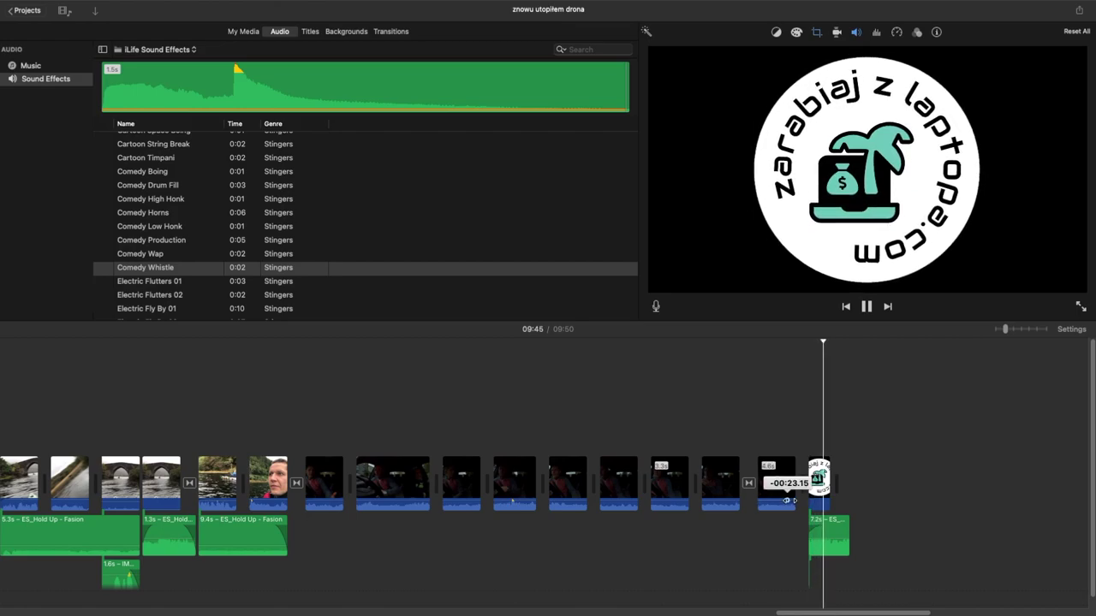
{"action": "left_click", "coordinate": [785, 431]}
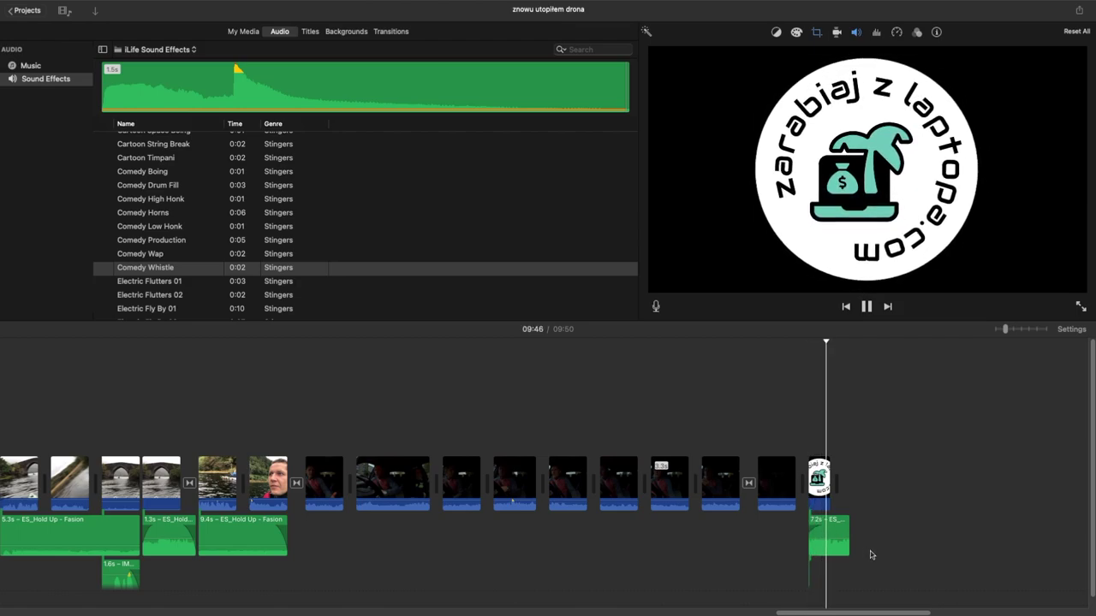
{"action": "left_click_drag", "start_coordinate": [846, 535], "coordinate": [871, 535]}
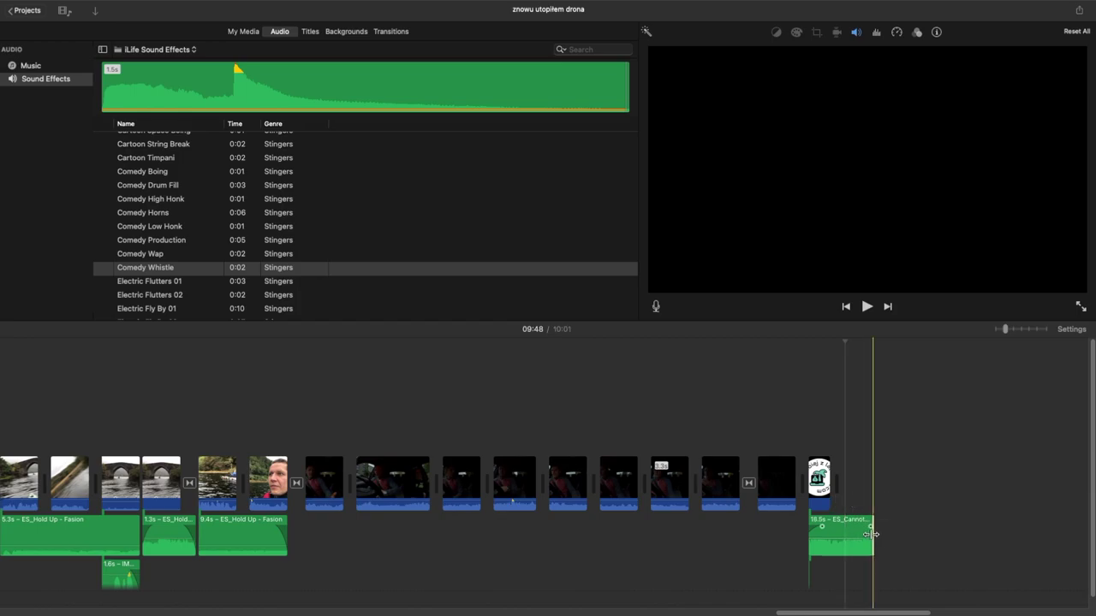